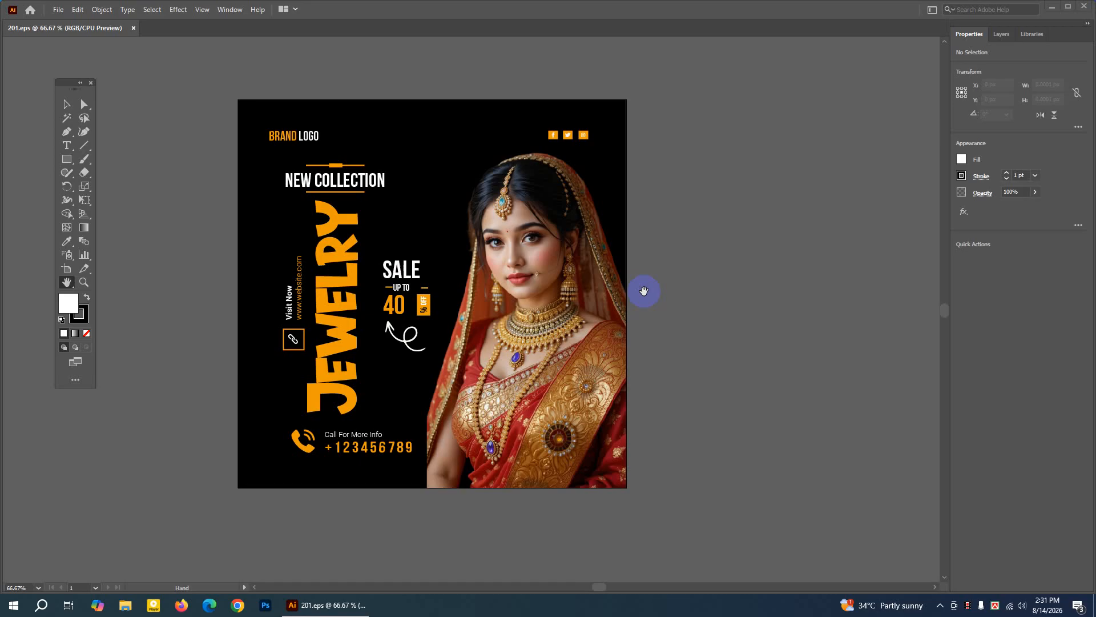
Create a web document named jew, 2000 × 2000 px, with raster effects at High (300 ppi)
left_click(60, 12)
left_click(67, 22)
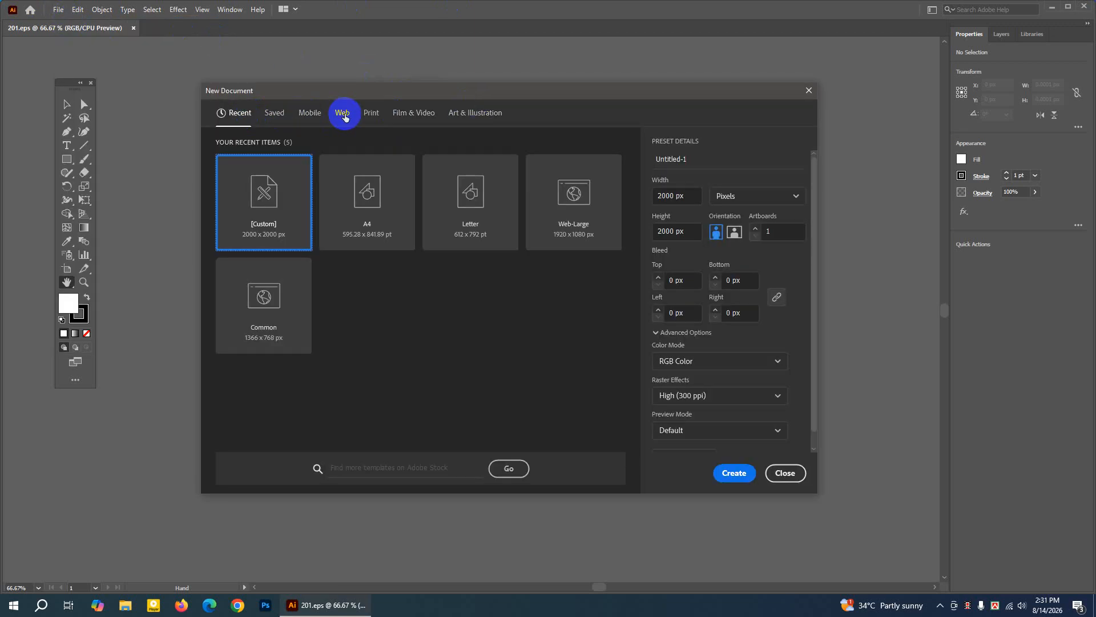
left_click(343, 113)
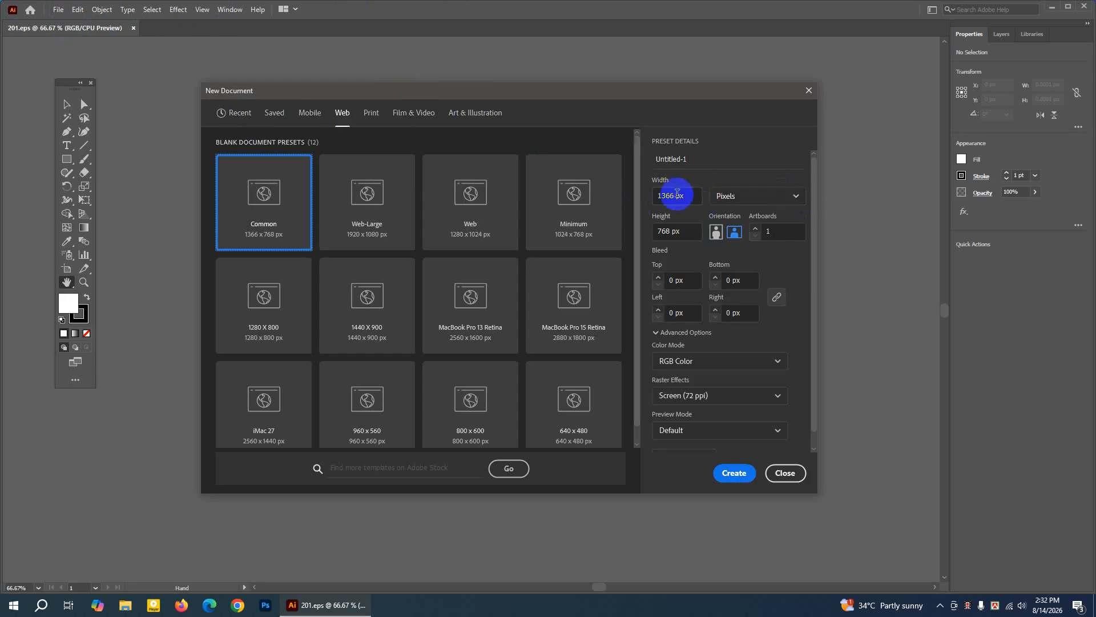
left_click(678, 194)
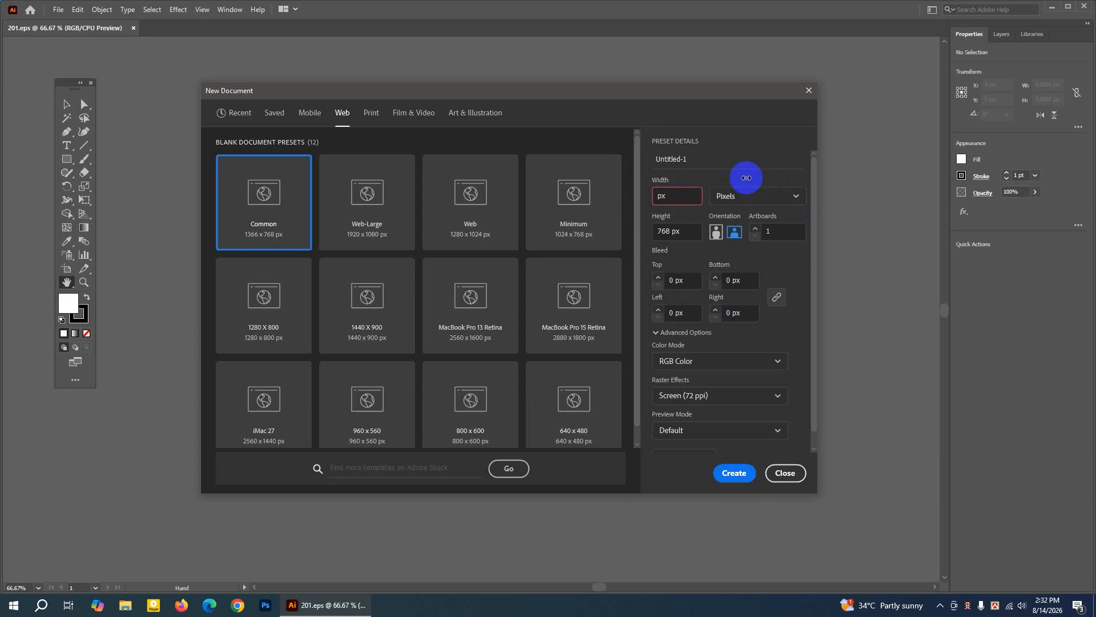
type("2000")
left_click(671, 229)
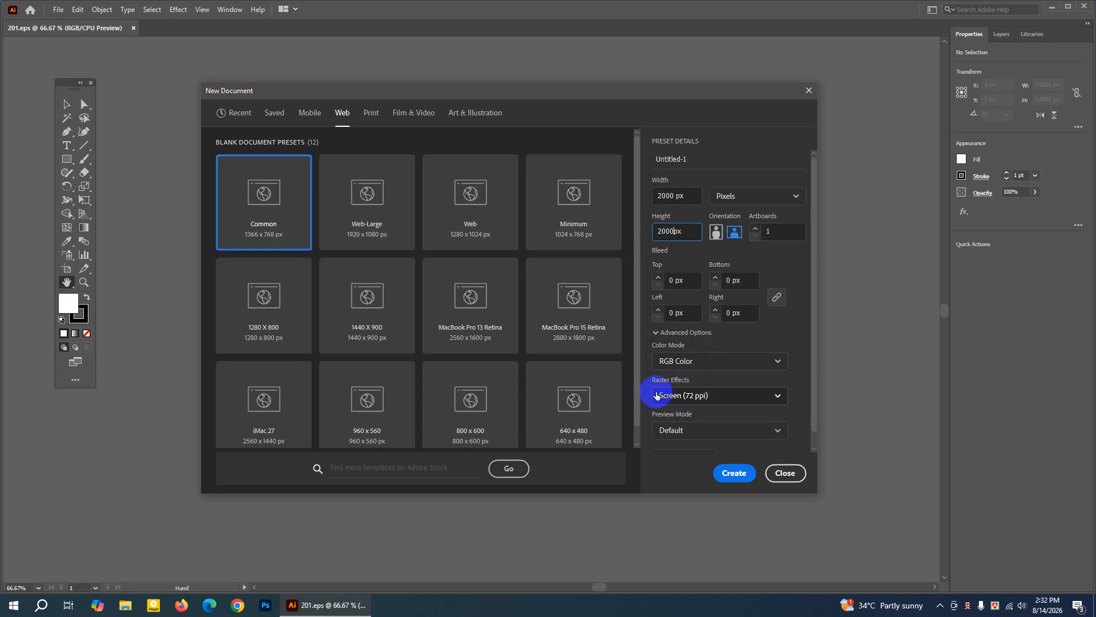
left_click(695, 398)
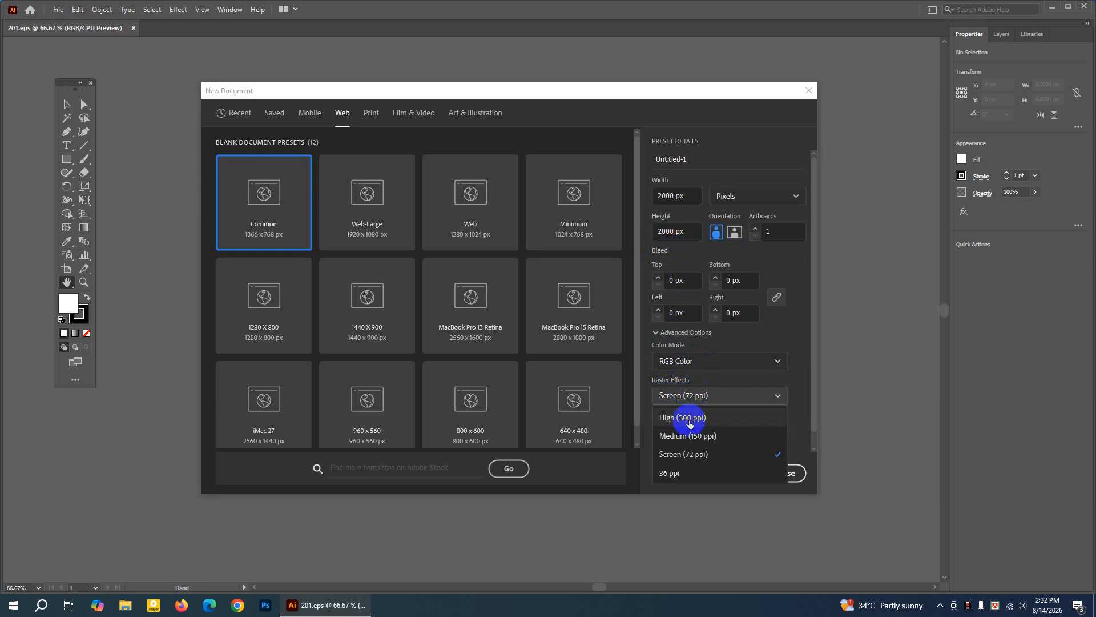
left_click(692, 417)
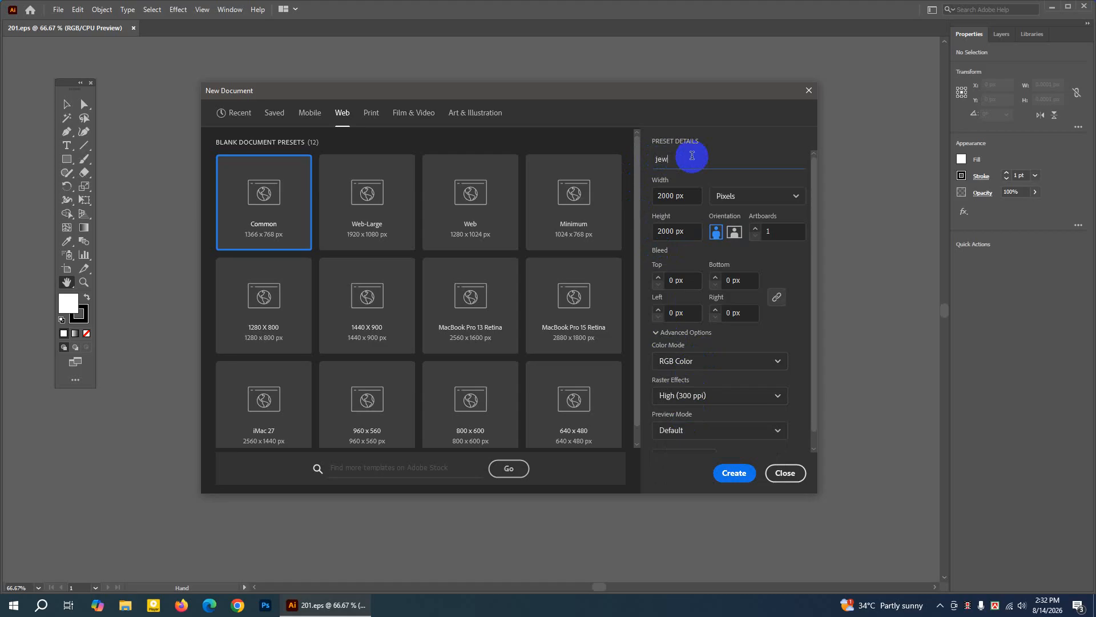
left_click(738, 474)
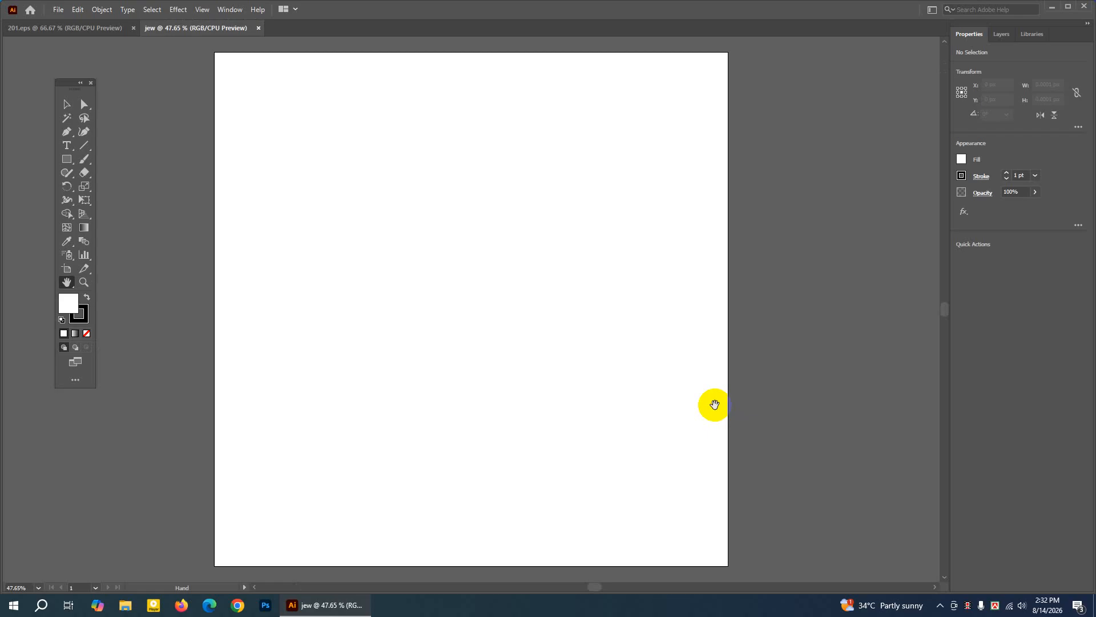
Draw a 2000 × 2000 px rectangle with white fill and no stroke, covering the whole artboard
key("ctrl+minus")
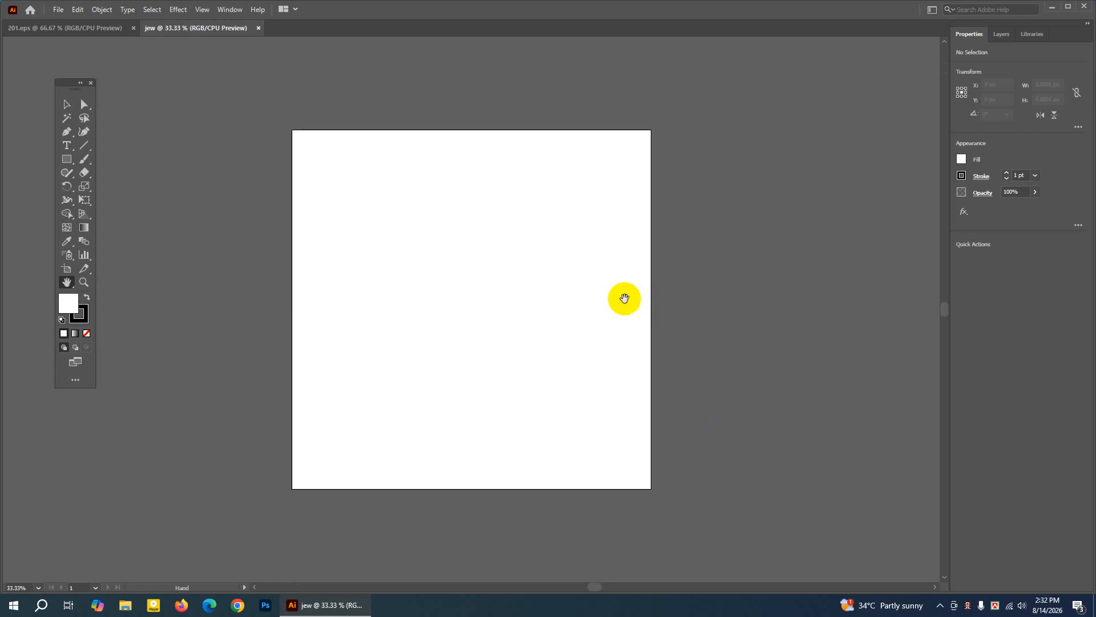
left_click(1066, 10)
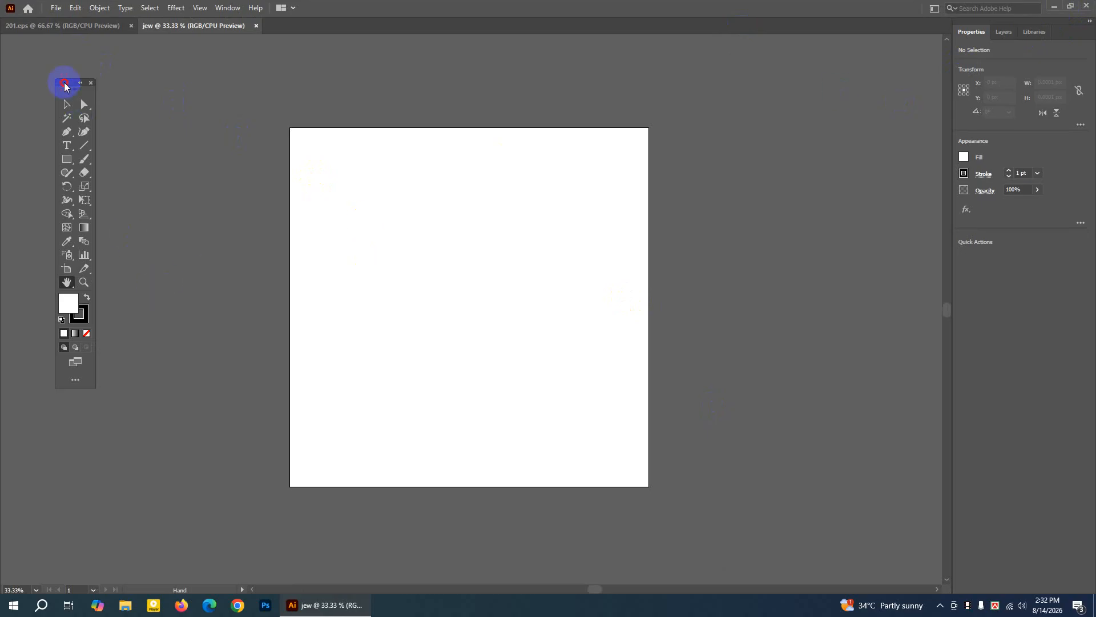
left_click_drag(66, 84, 78, 79)
left_click(93, 310)
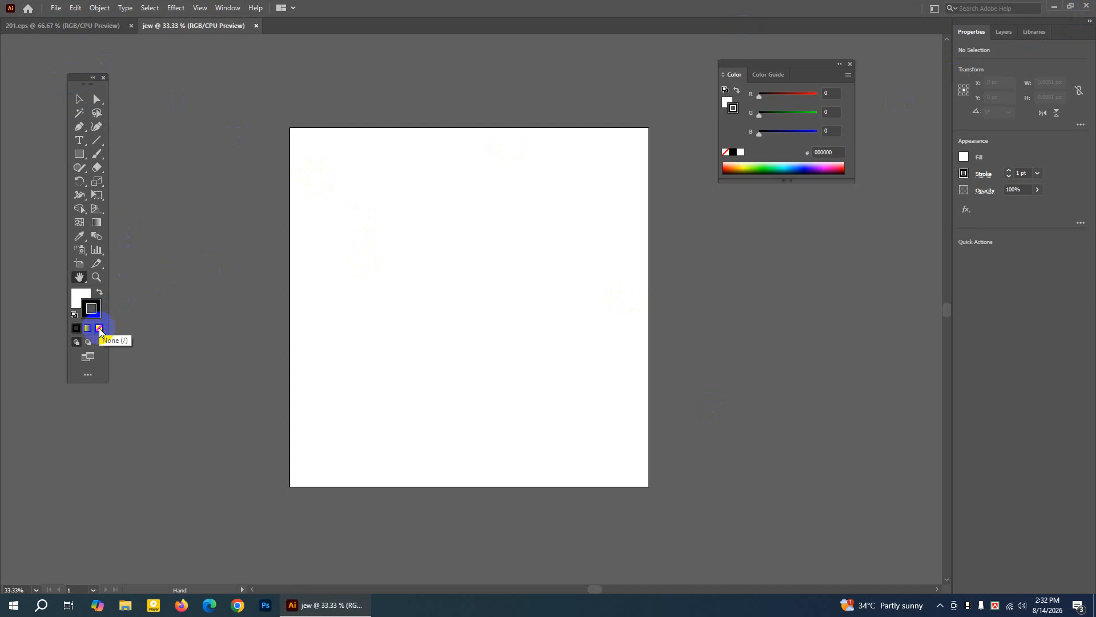
left_click(99, 330)
left_click(80, 298)
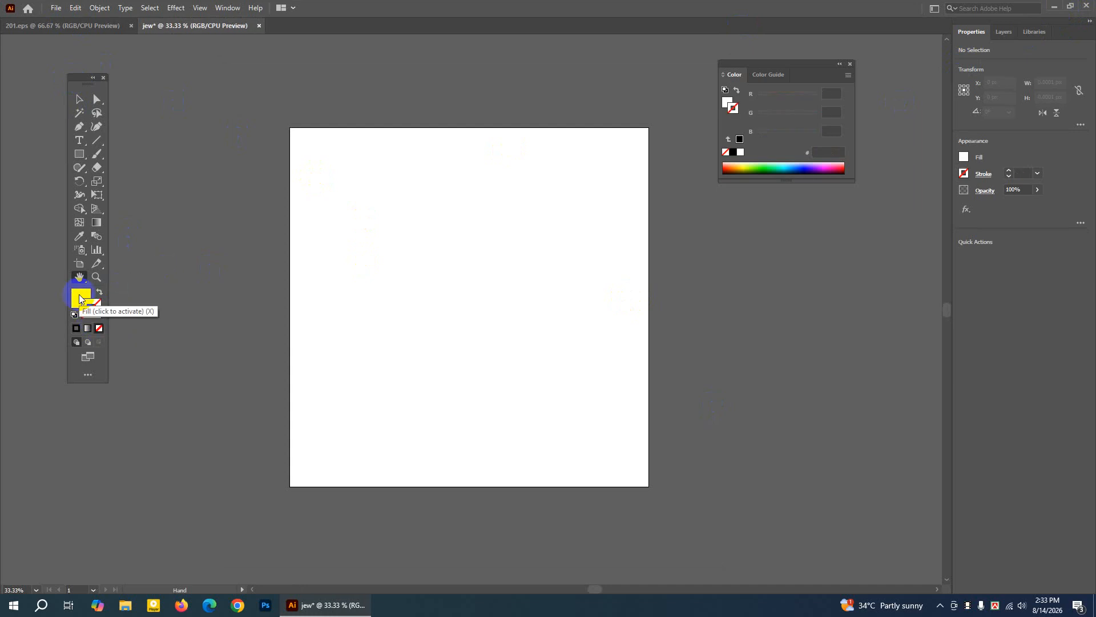
left_click(80, 298)
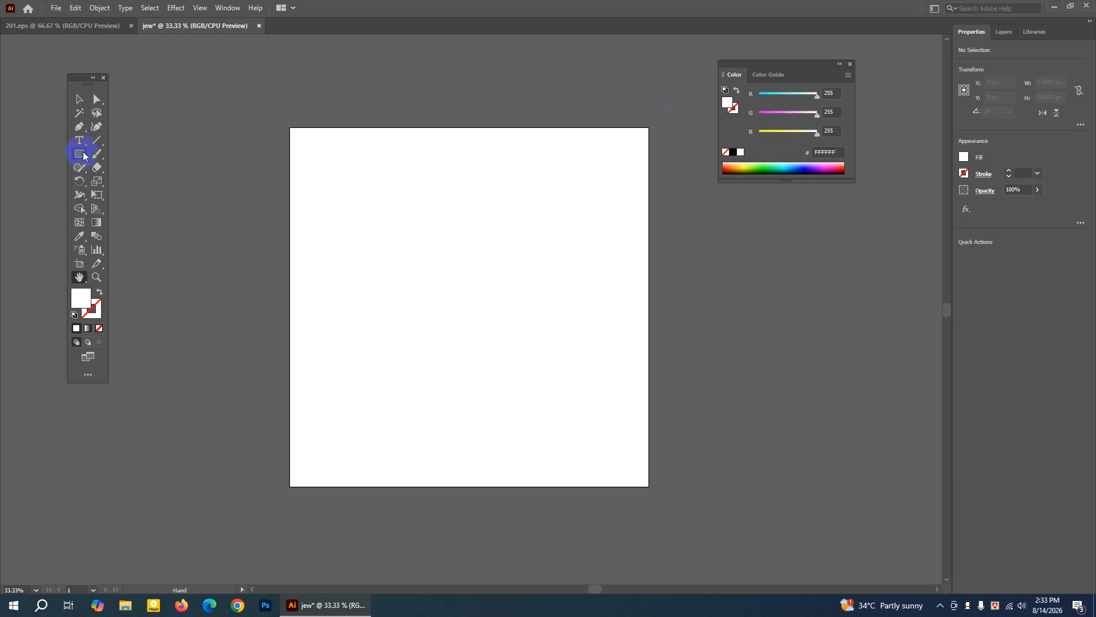
left_click_drag(83, 155, 136, 153)
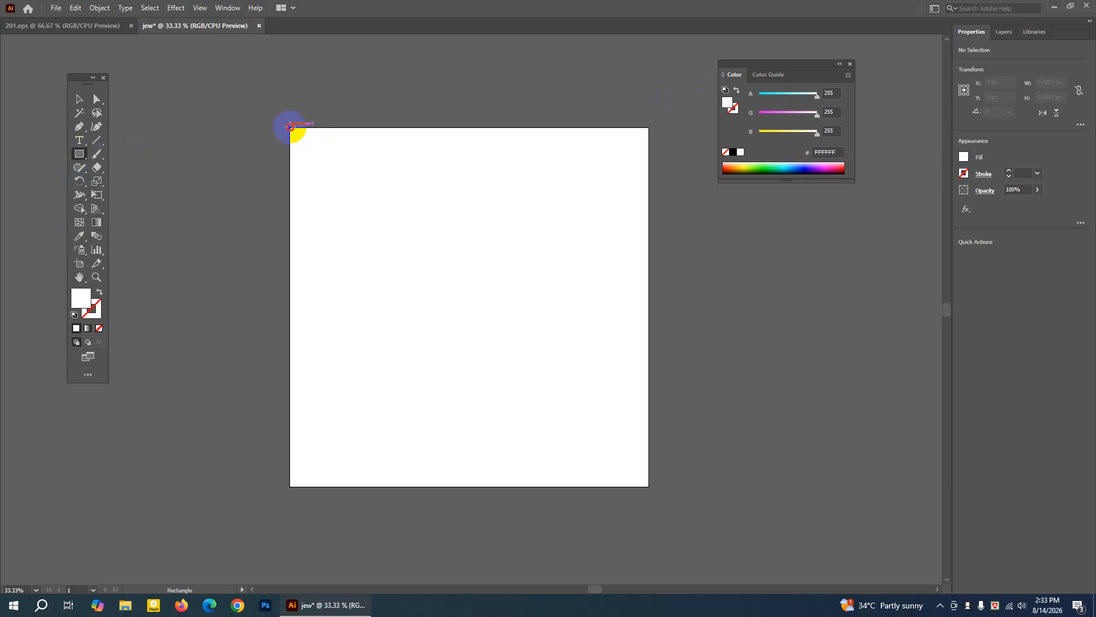
left_click_drag(290, 126, 649, 486)
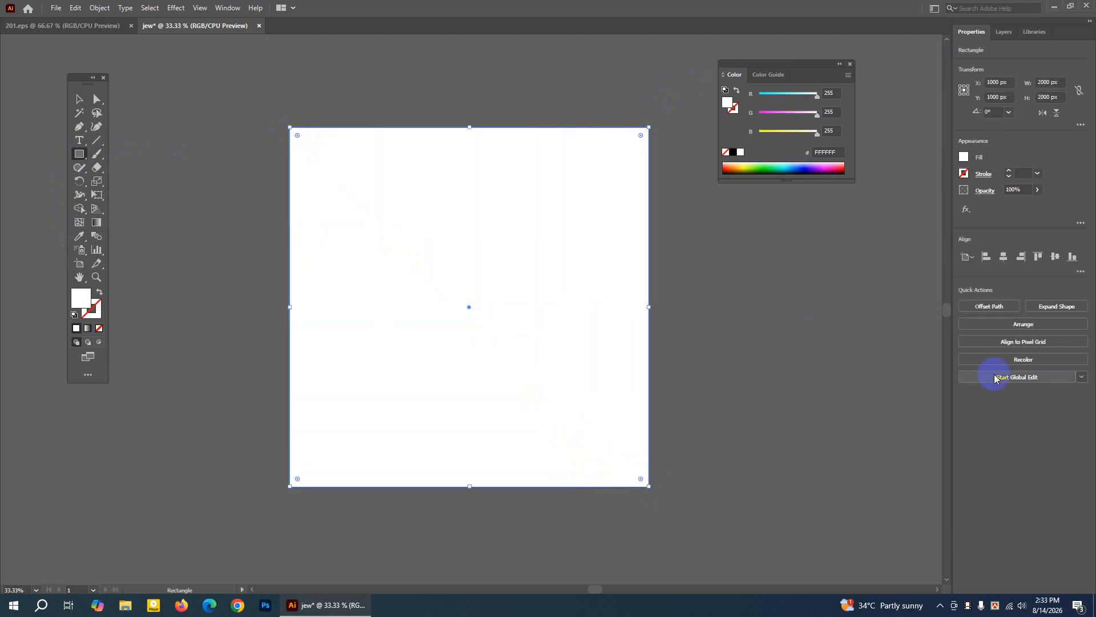
Offset the rectangle's path by -135 px to create an inset margin square
left_click(994, 308)
double_click(472, 235)
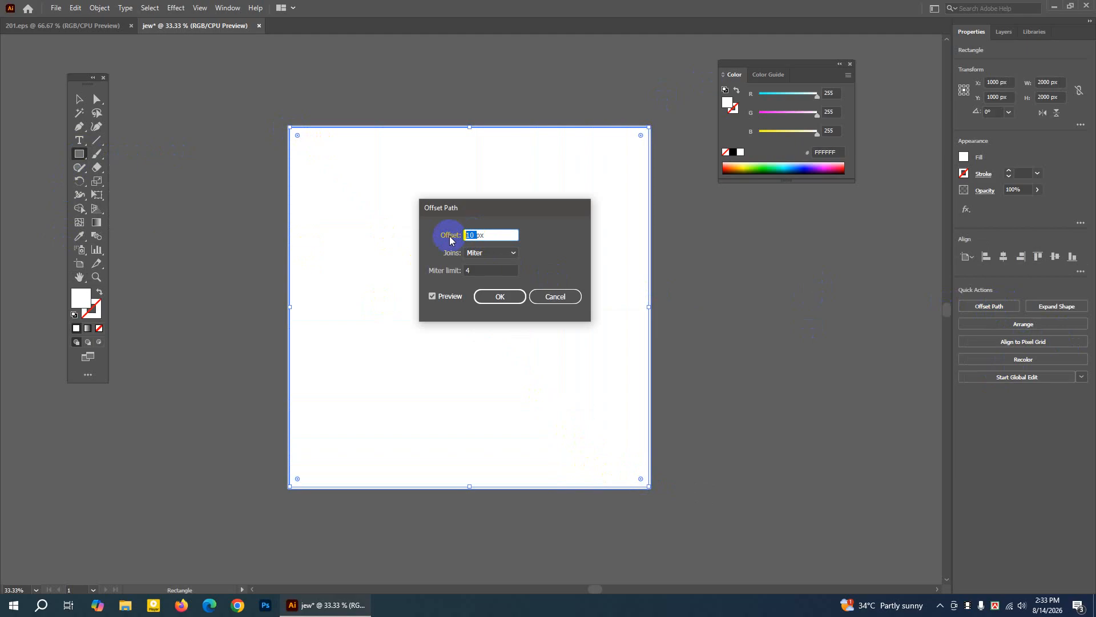
type("-135")
left_click(431, 296)
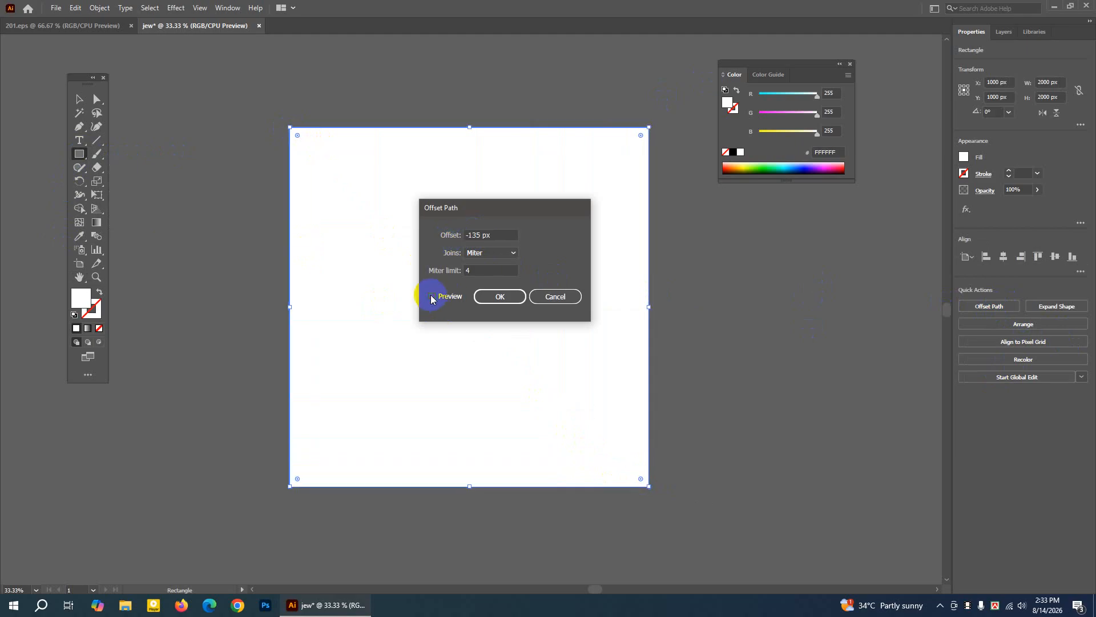
left_click(432, 296)
left_click(497, 303)
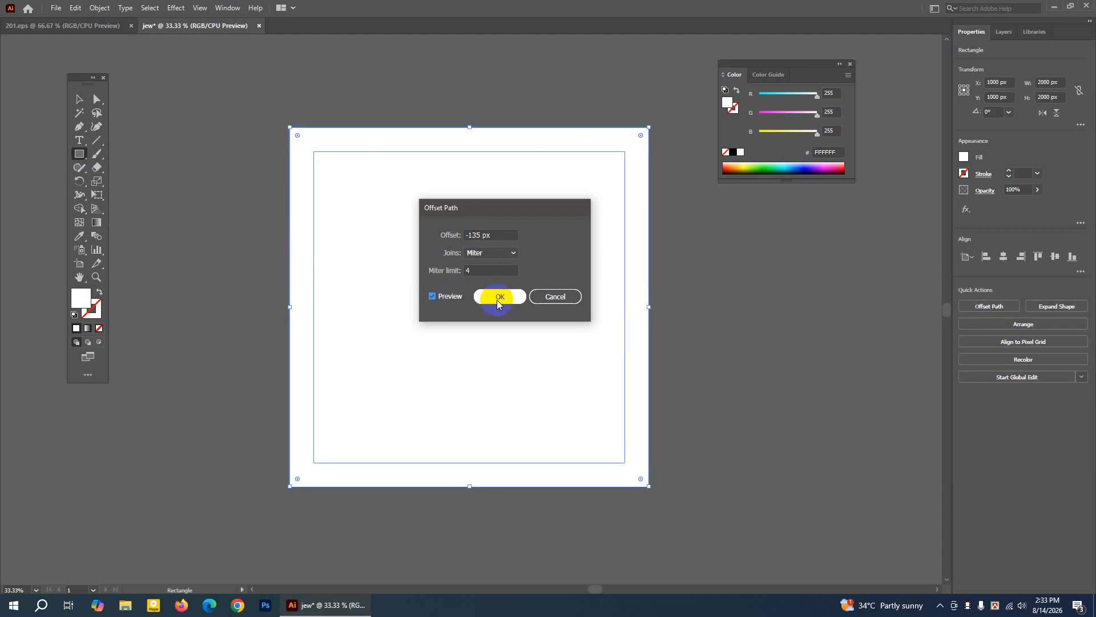
Convert the inset square into guides
right_click(469, 267)
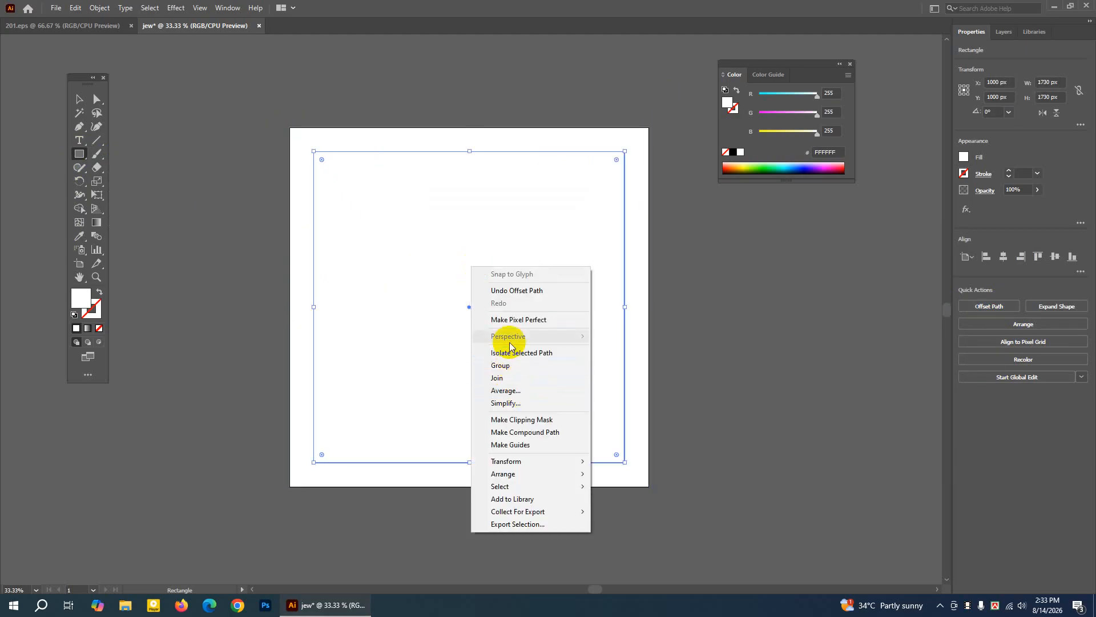
left_click(517, 444)
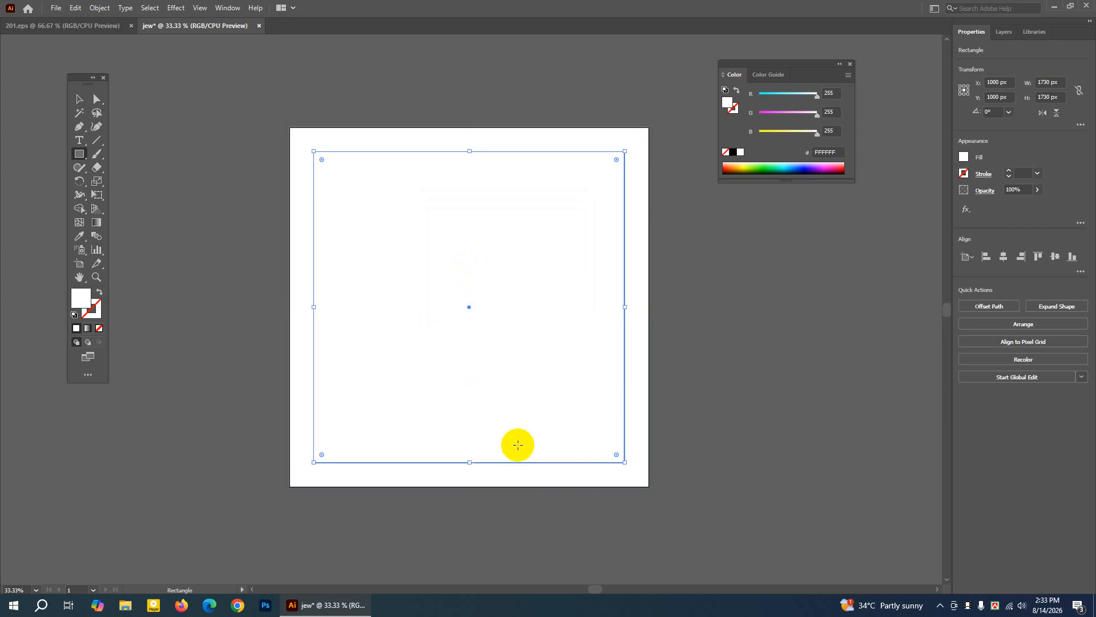
left_click(78, 98)
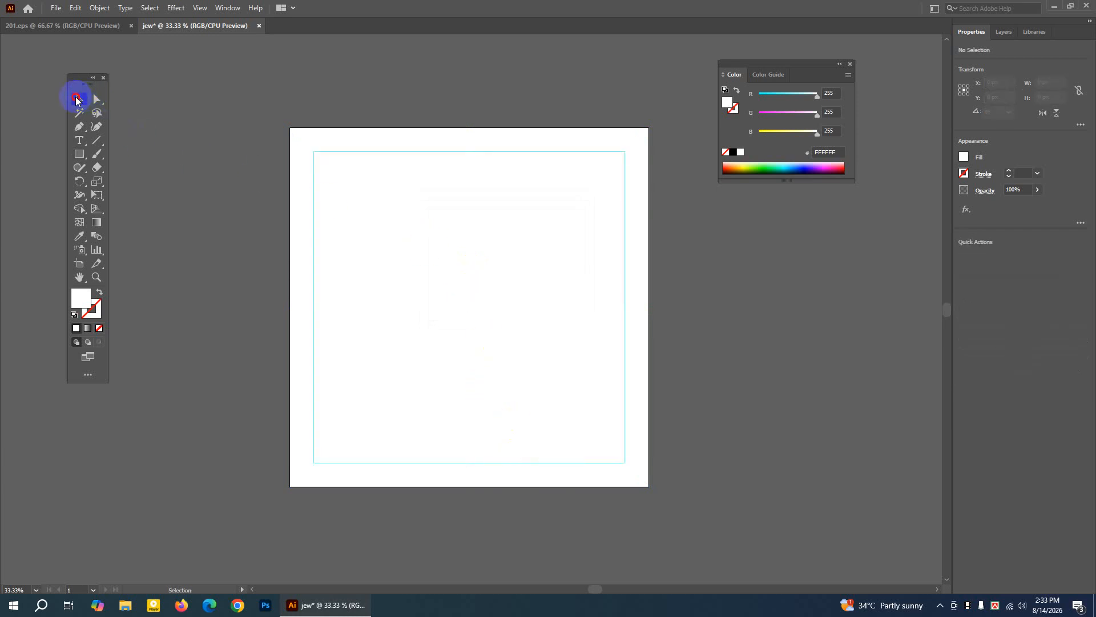
left_click(346, 140)
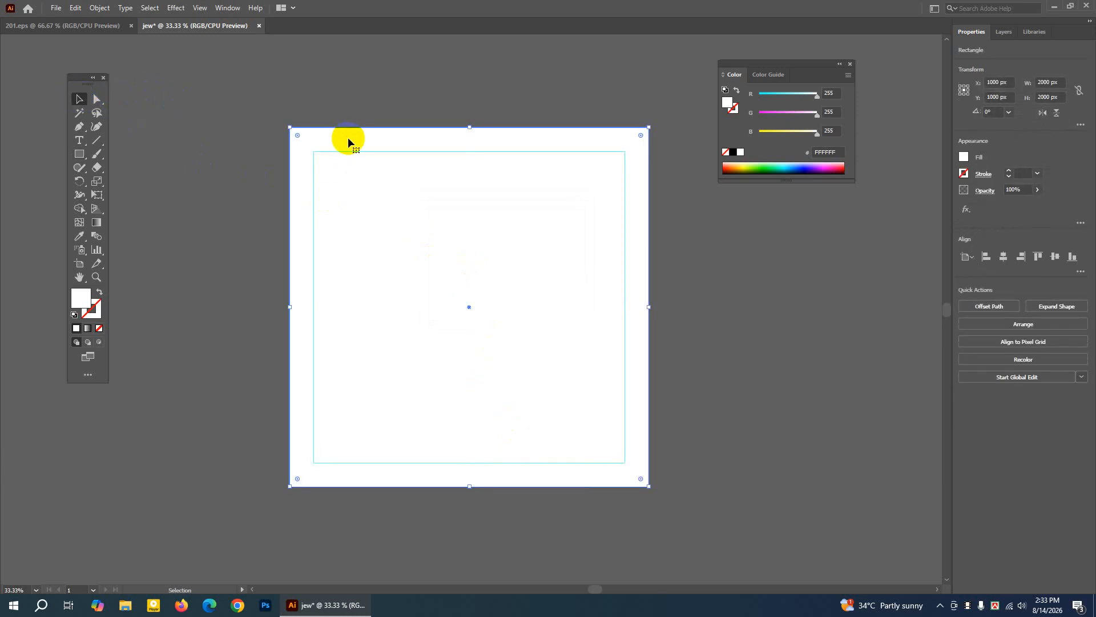
left_click(363, 97)
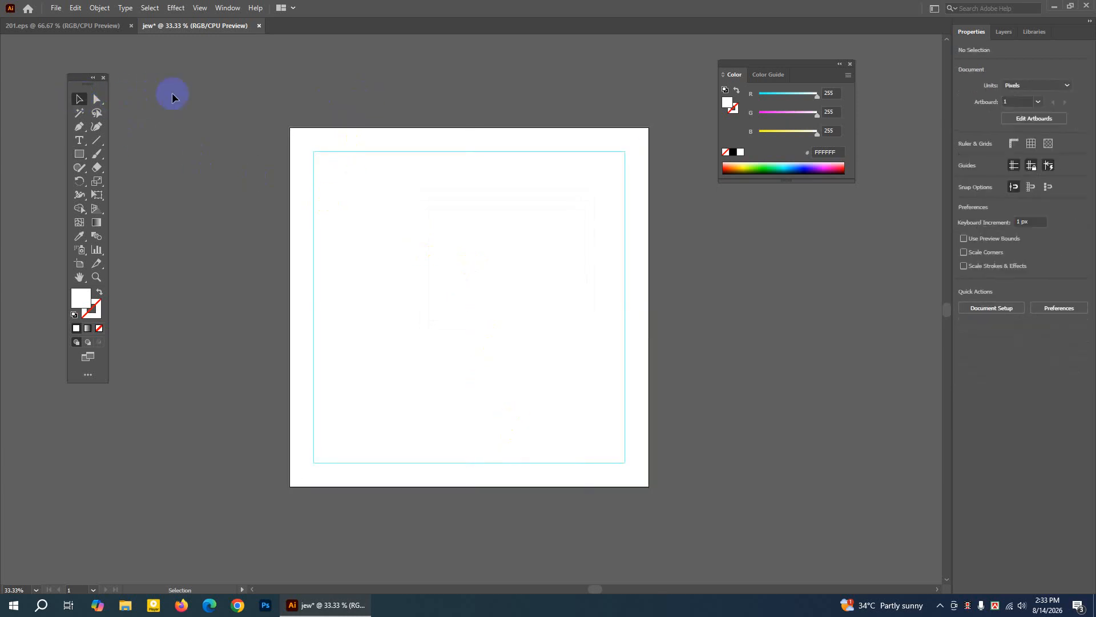
Fill the artboard-sized background rectangle with black, hex 000000, and deselect it
left_click(436, 207)
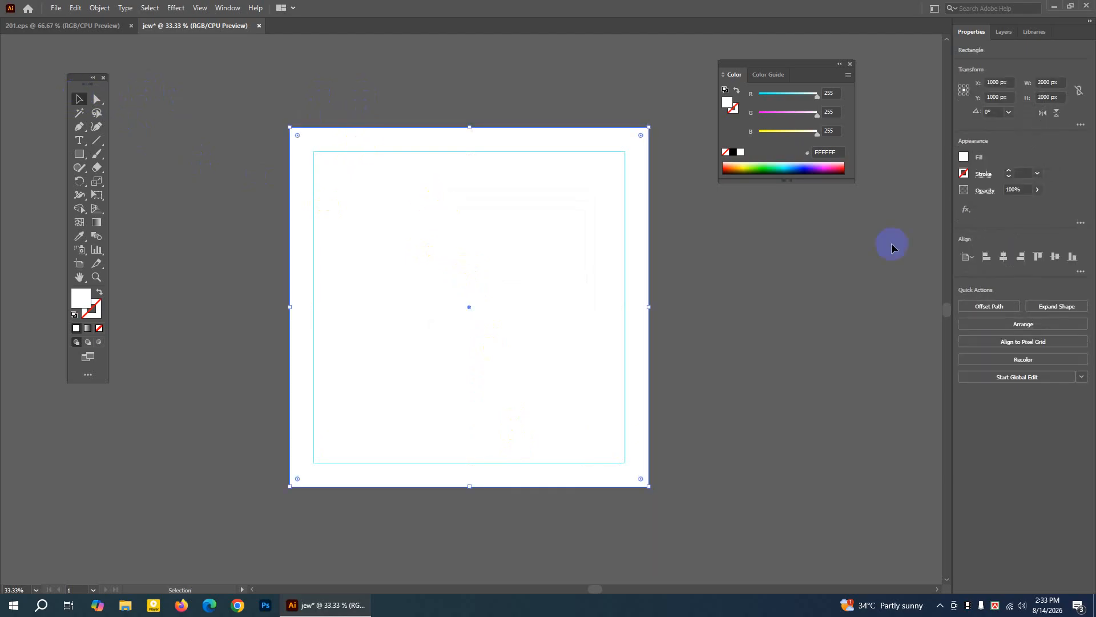
left_click(734, 155)
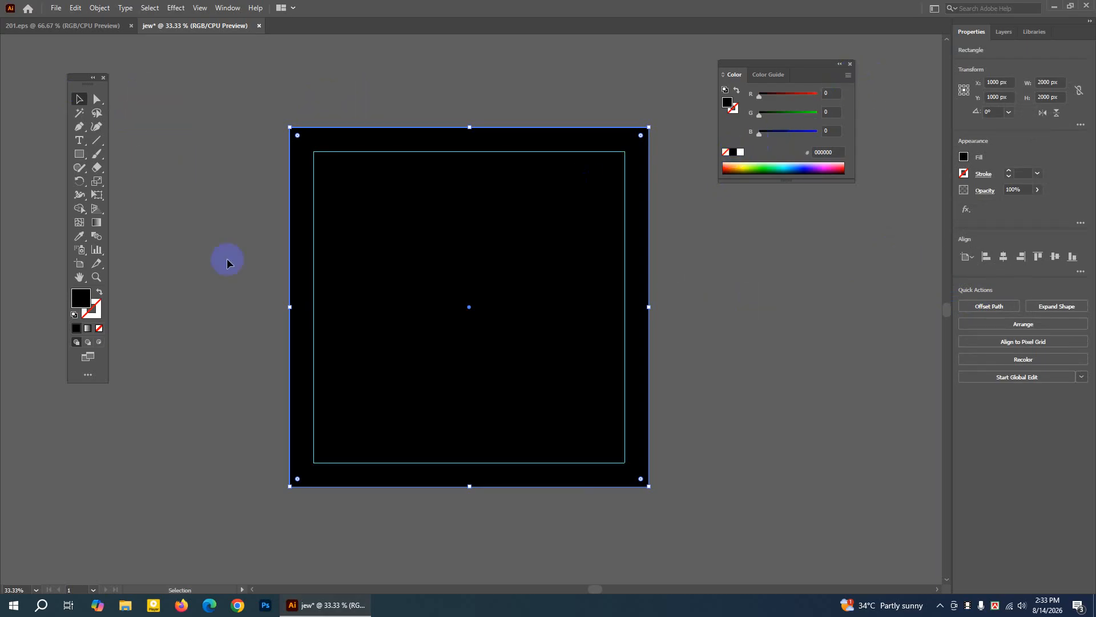
double_click(80, 300)
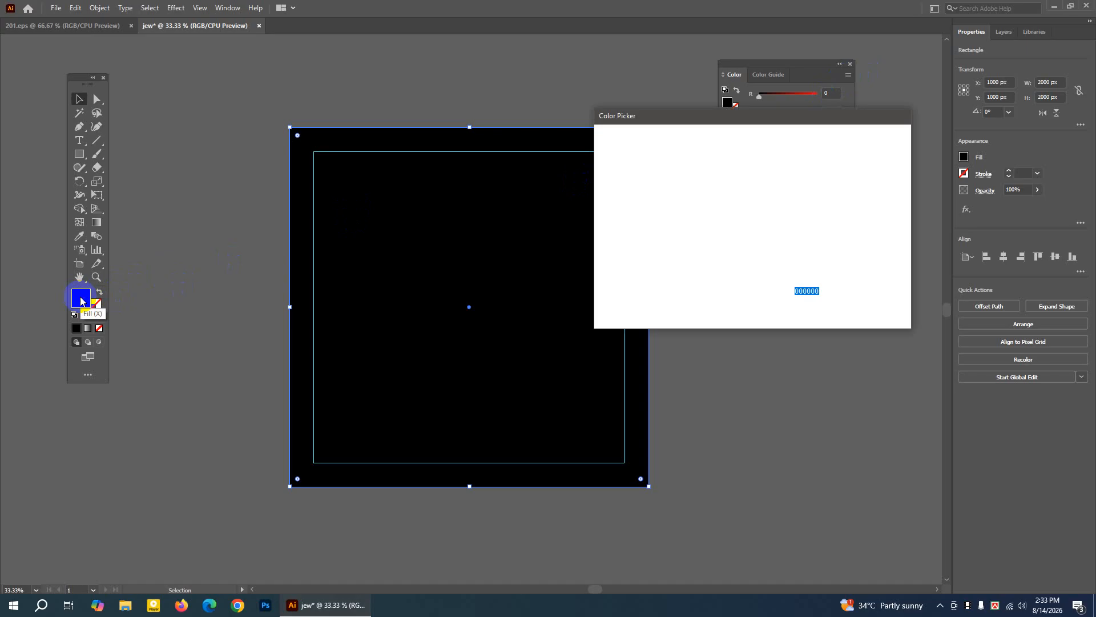
left_click_drag(631, 117, 292, 184)
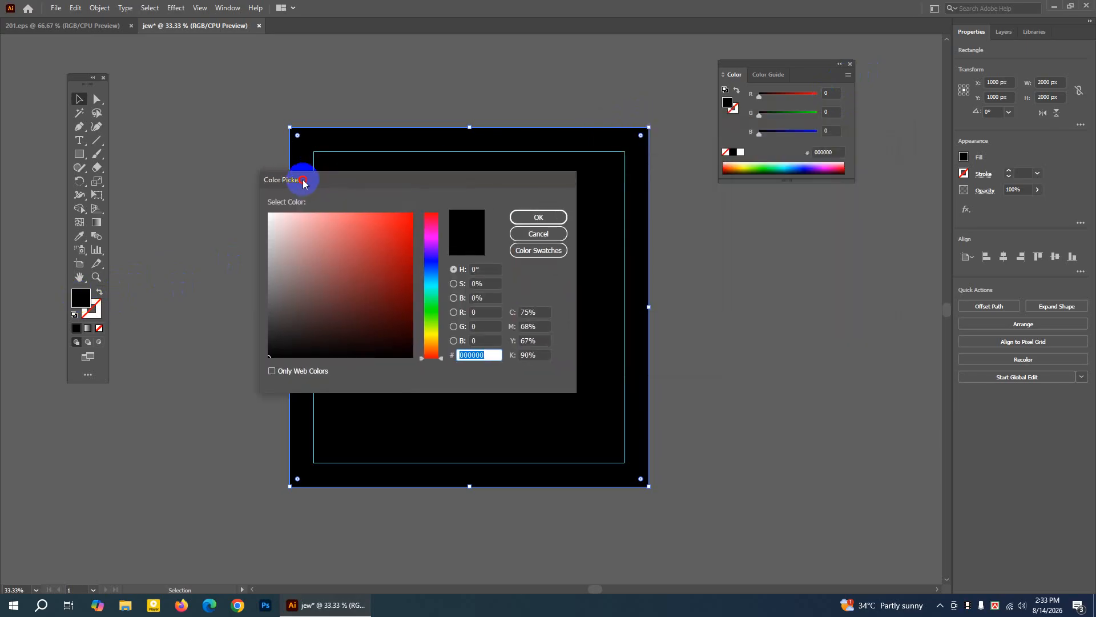
left_click(372, 233)
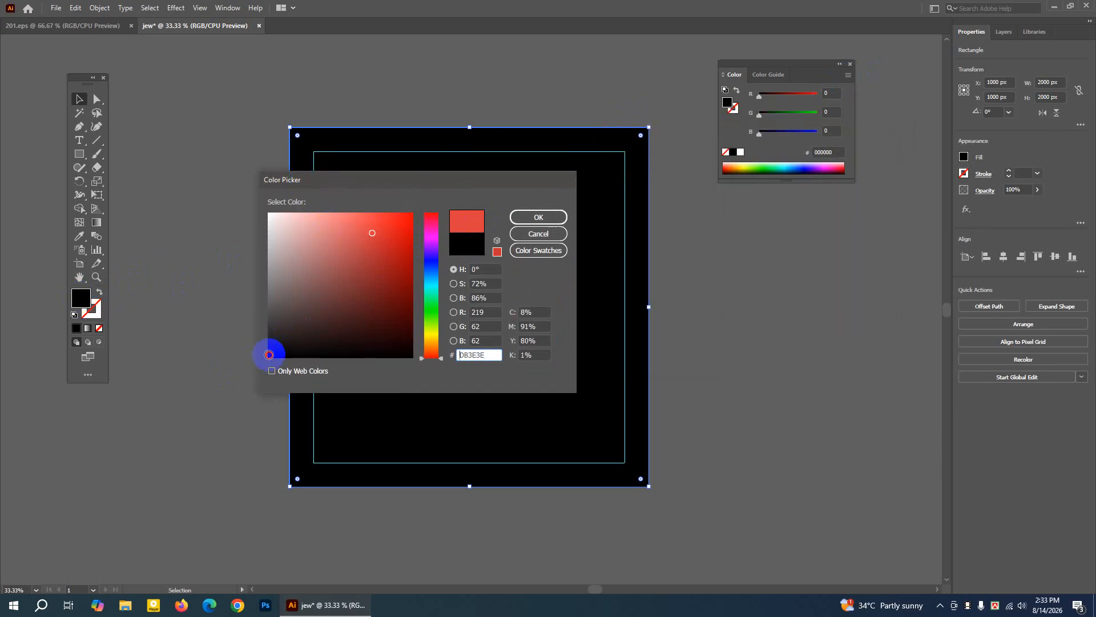
left_click(269, 354)
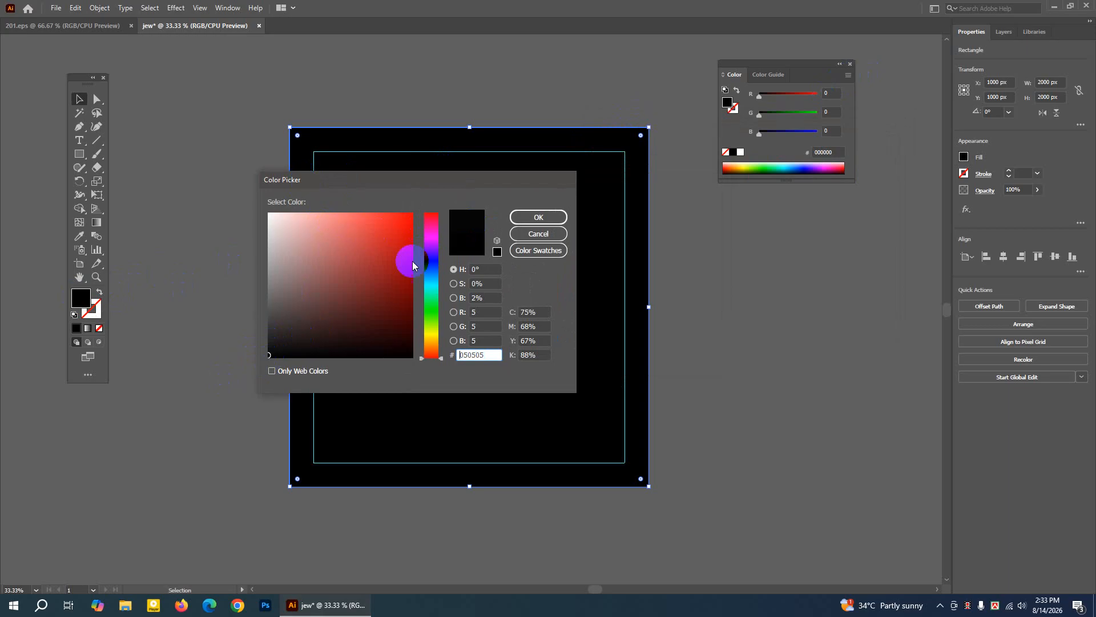
left_click(497, 253)
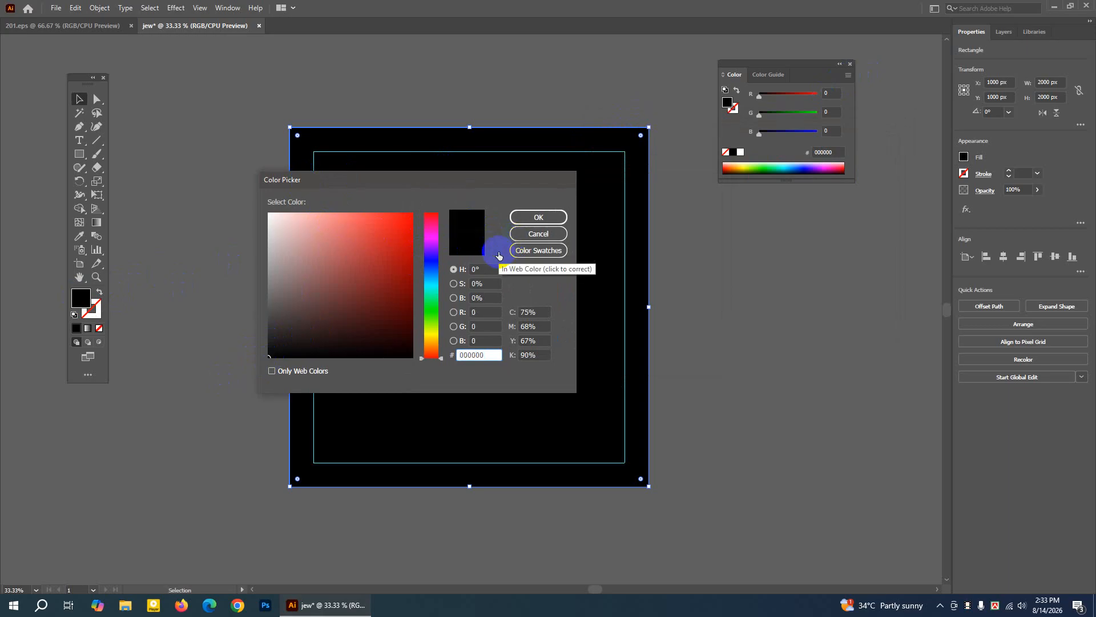
left_click(478, 356)
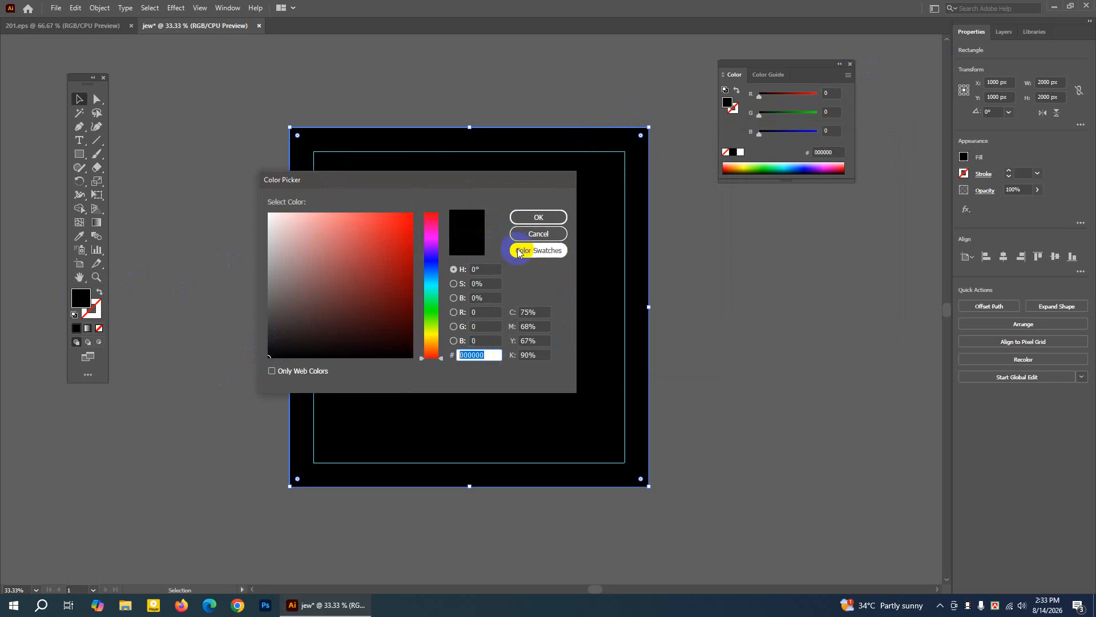
left_click(524, 220)
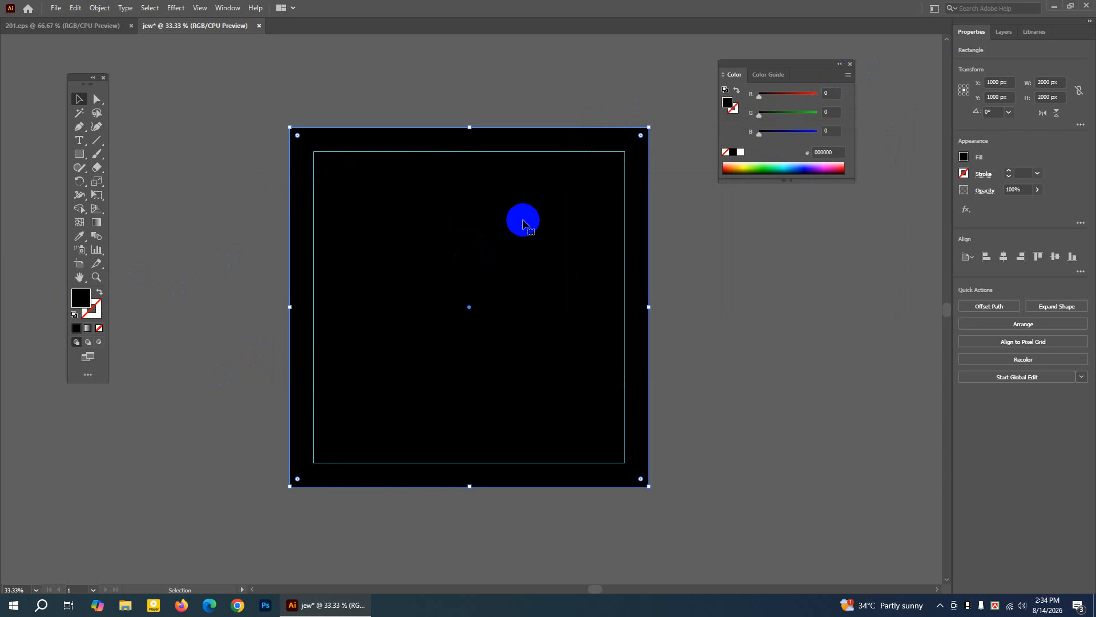
left_click(820, 204)
Hide the floating color controls and display them again
left_click(850, 65)
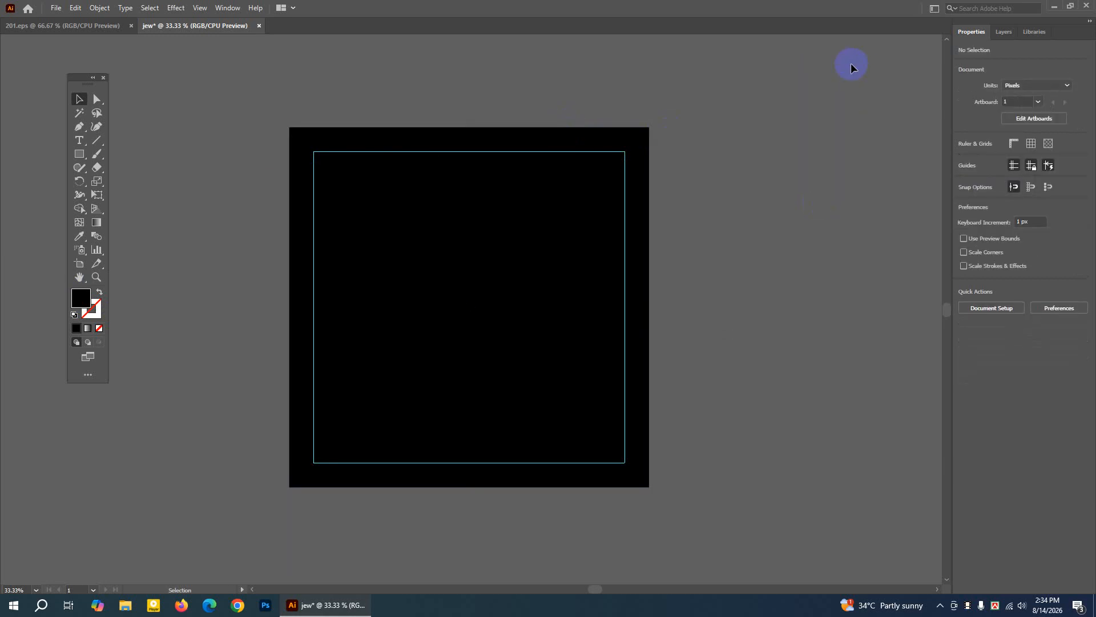
left_click(227, 8)
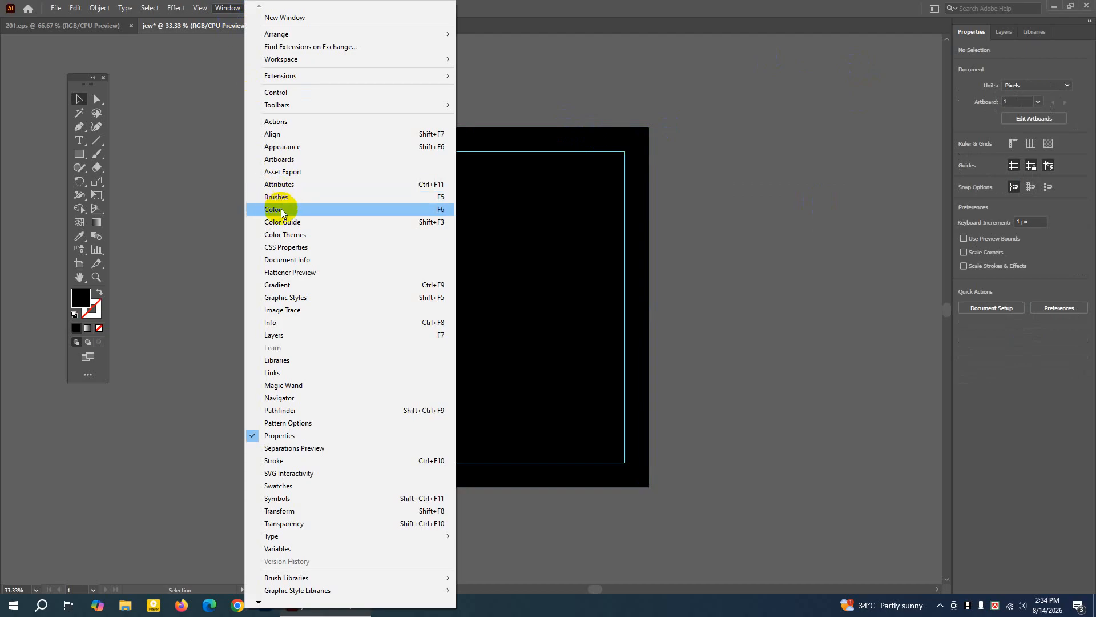
left_click(284, 210)
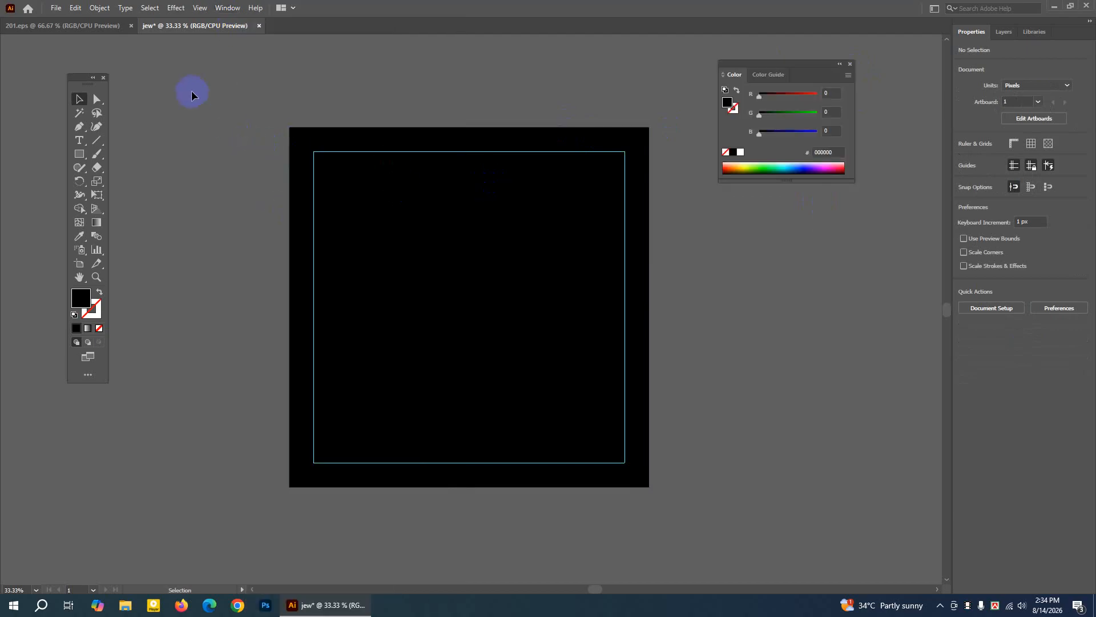
left_click(455, 143)
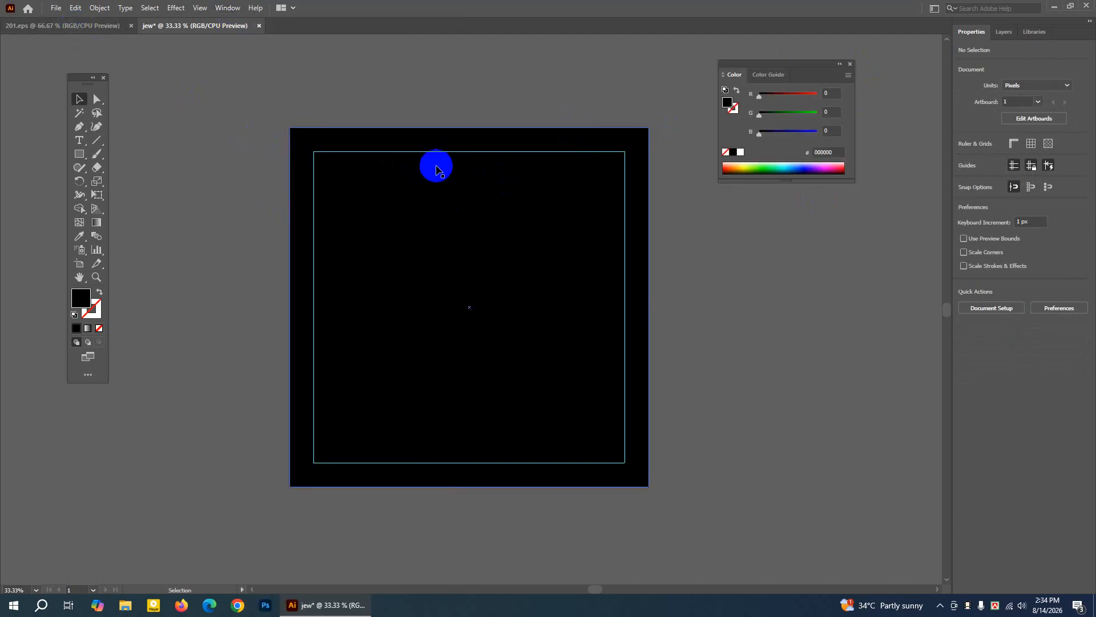
Place the brown texture image Screenshot_3.png from the Desktop onto the artboard as an embedded image
left_click(55, 9)
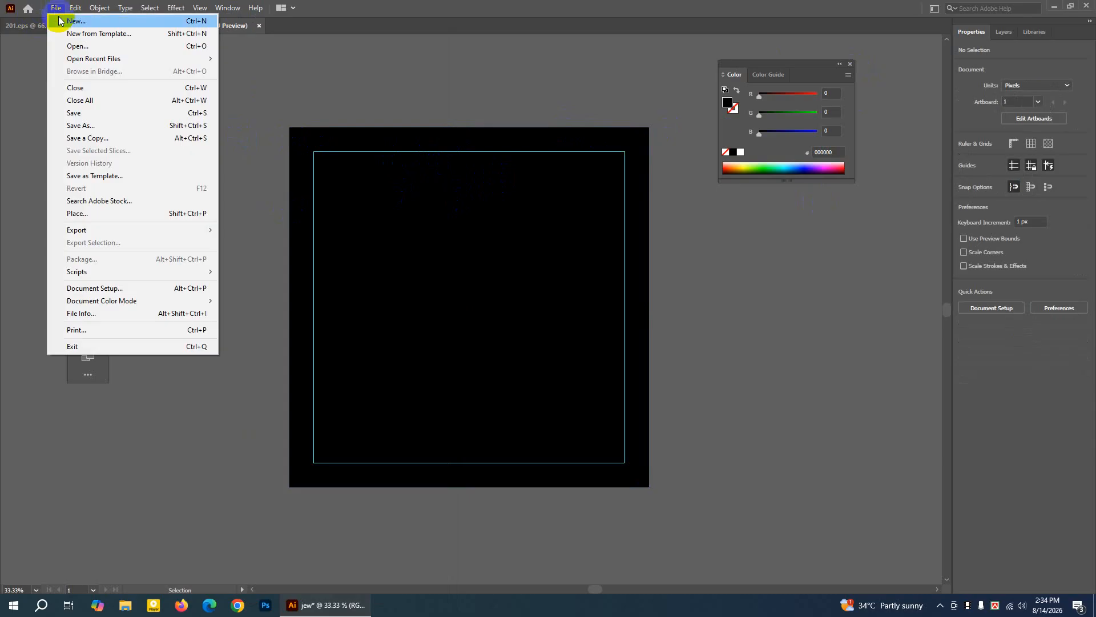
left_click(77, 214)
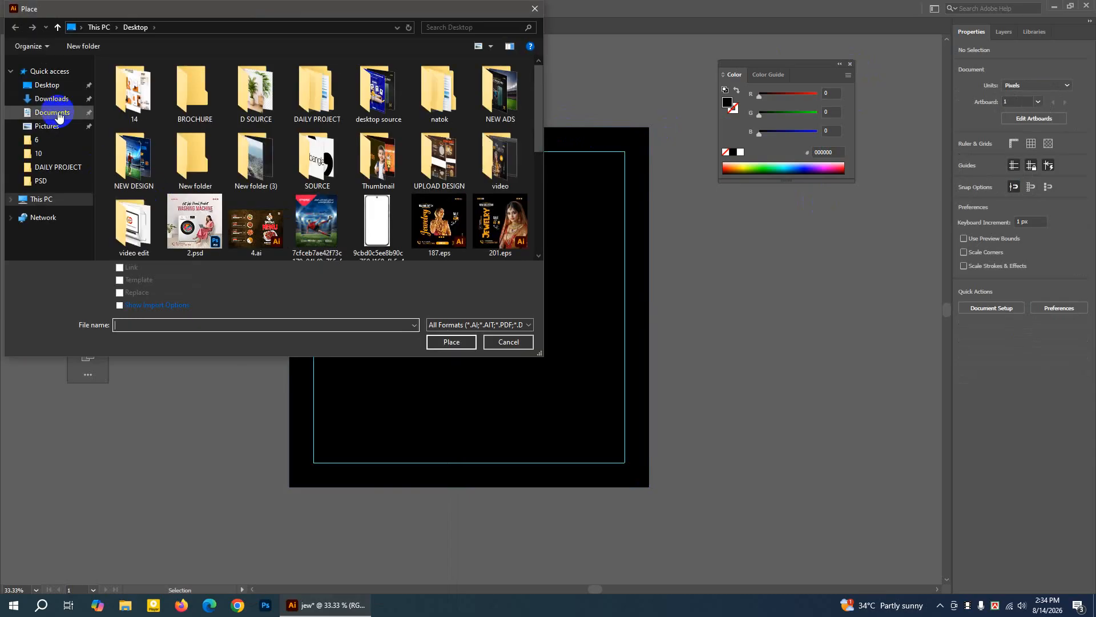
left_click_drag(152, 10, 225, 34)
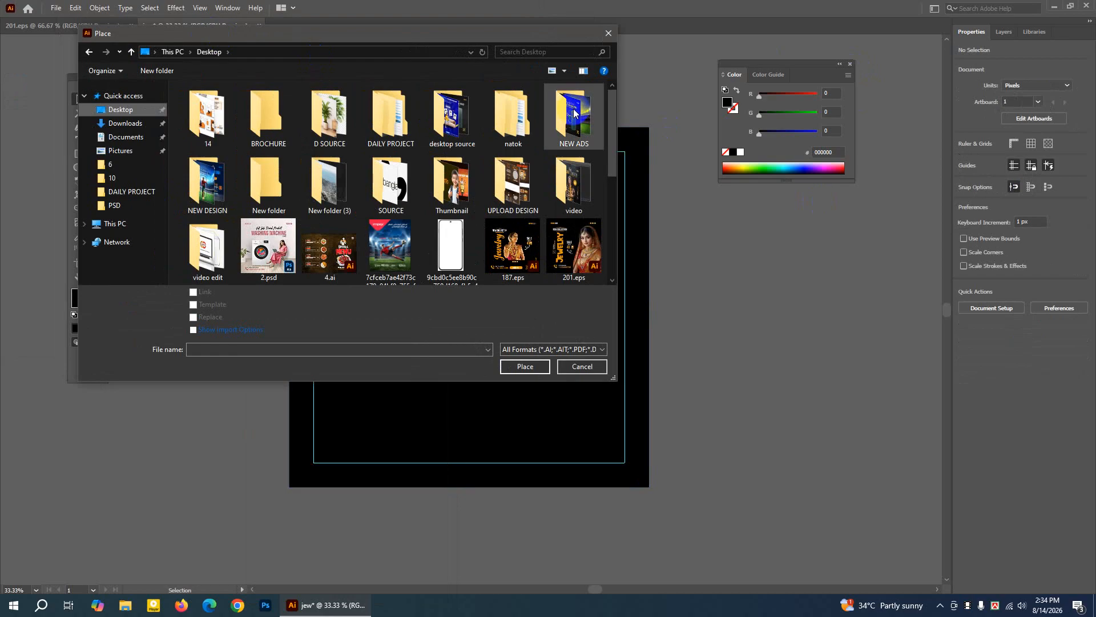
left_click_drag(609, 135, 616, 247)
left_click(228, 252)
scroll(228, 252, "down", 1)
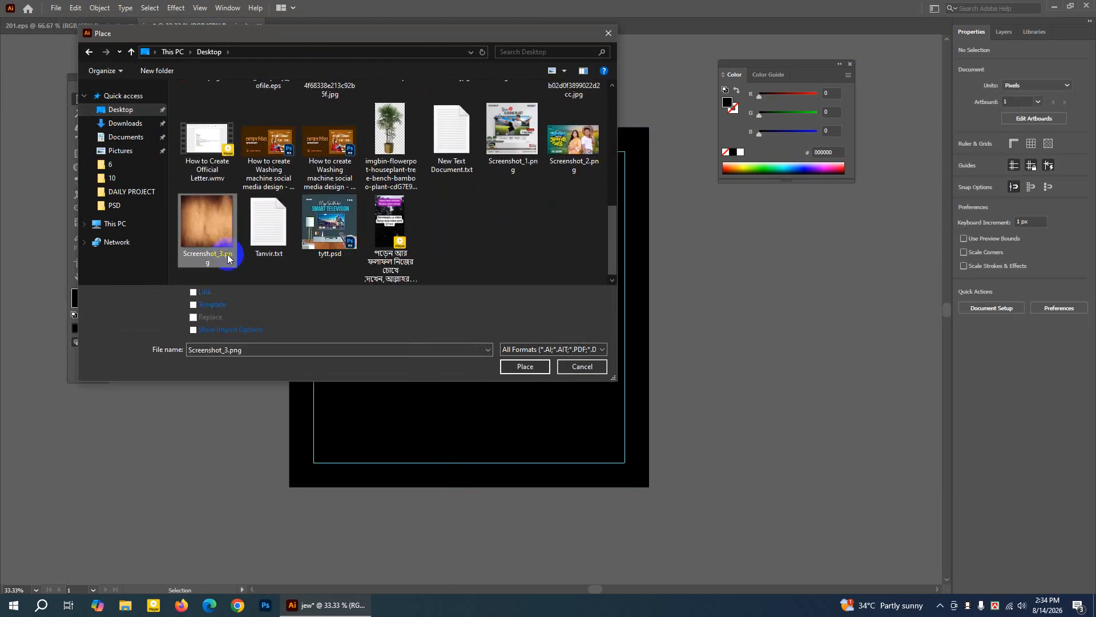
left_click(193, 295)
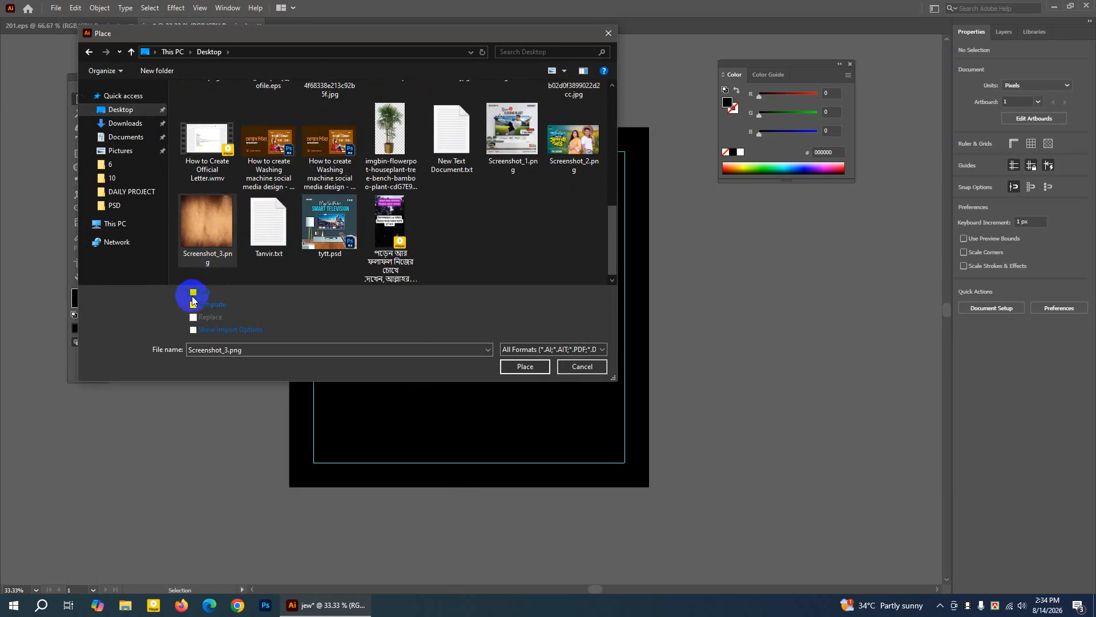
left_click(210, 242)
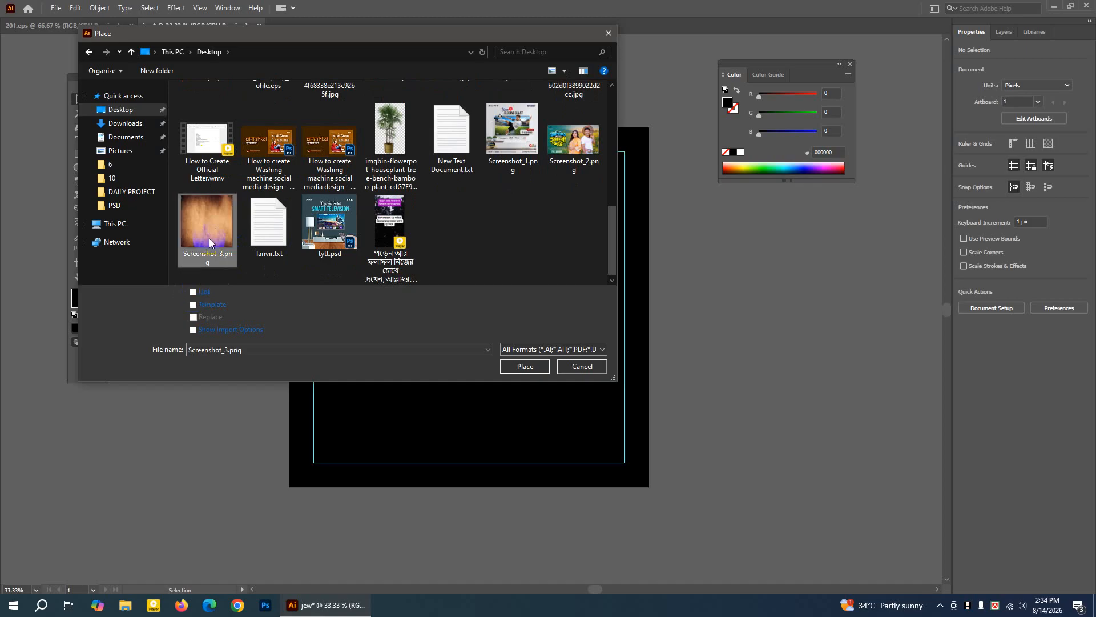
left_click(531, 366)
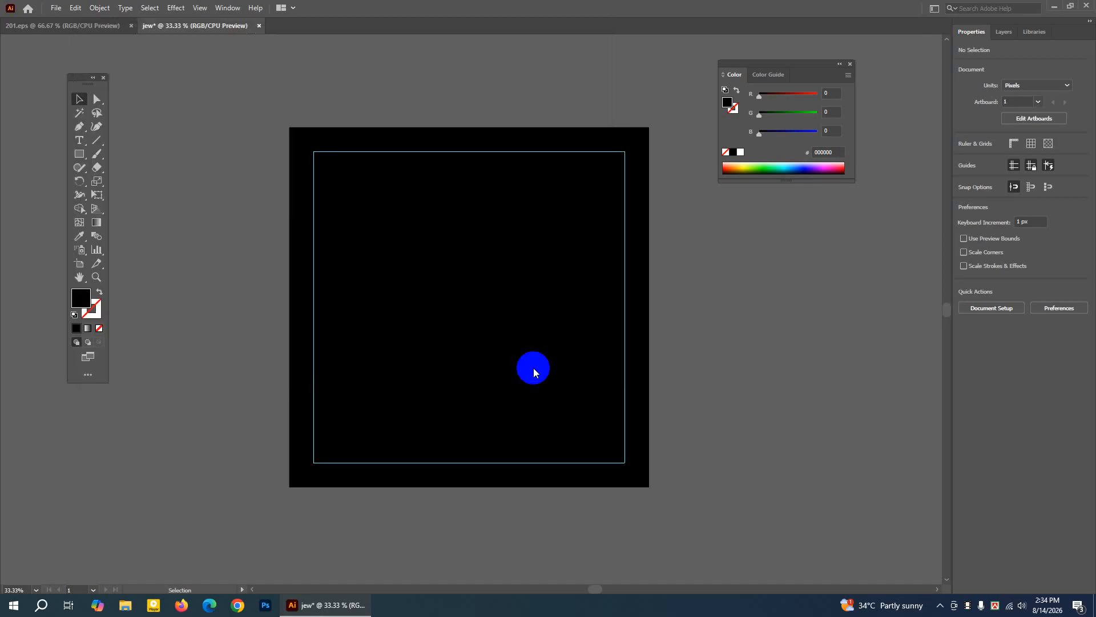
left_click(322, 244)
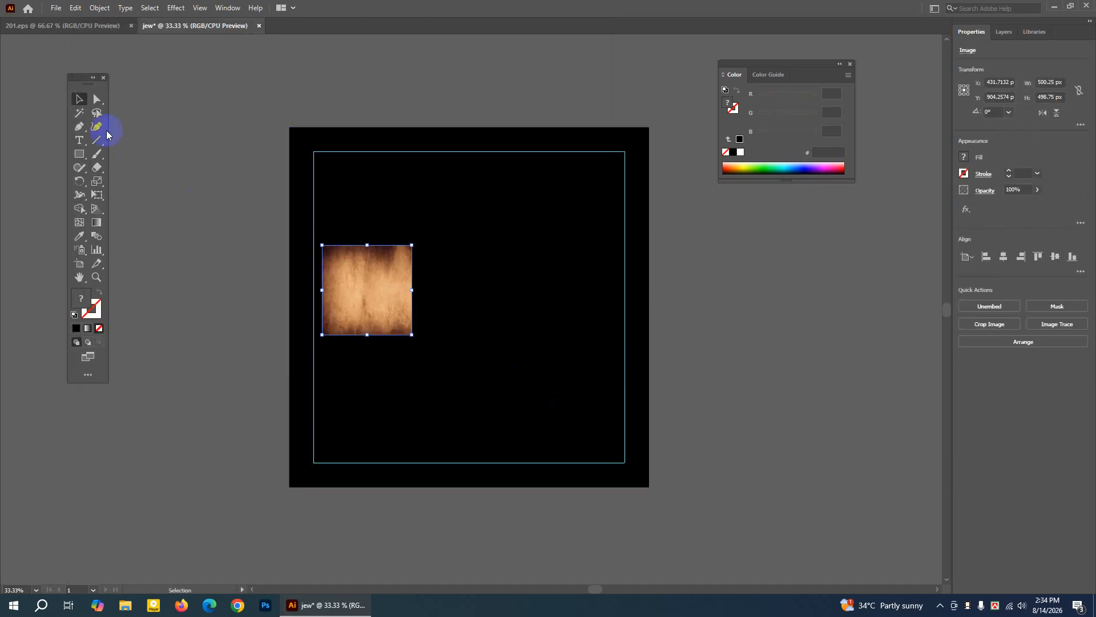
Align the texture image to the artboard's top-left corner and scale it to cover the full 2000 × 2000 px artboard
left_click(78, 100)
left_click_drag(397, 289, 772, 351)
left_click(527, 243)
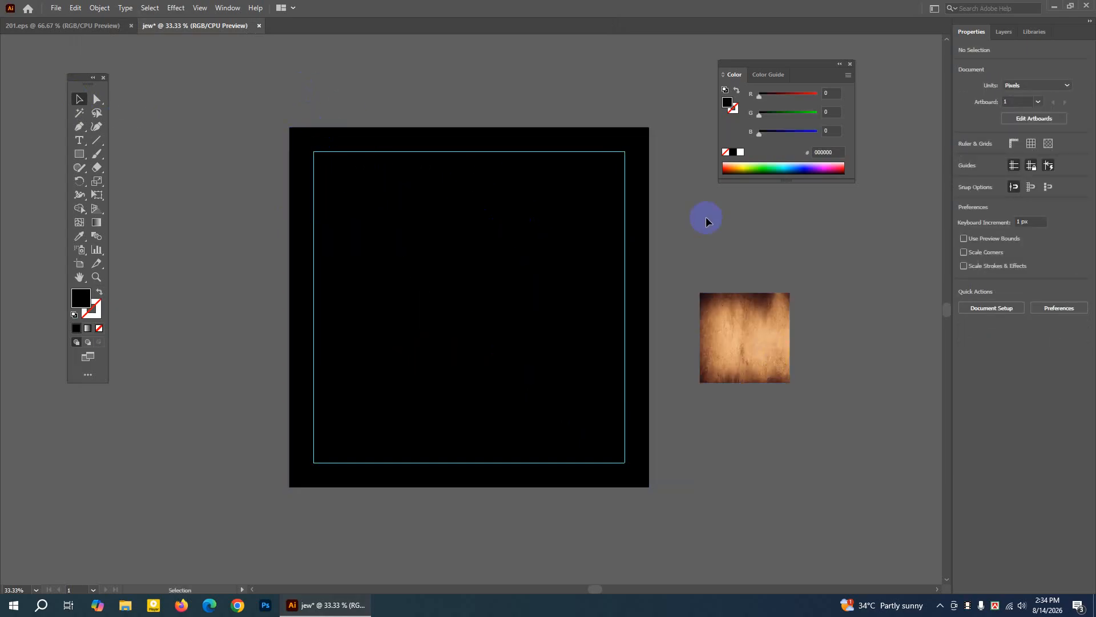
left_click_drag(770, 340, 360, 177)
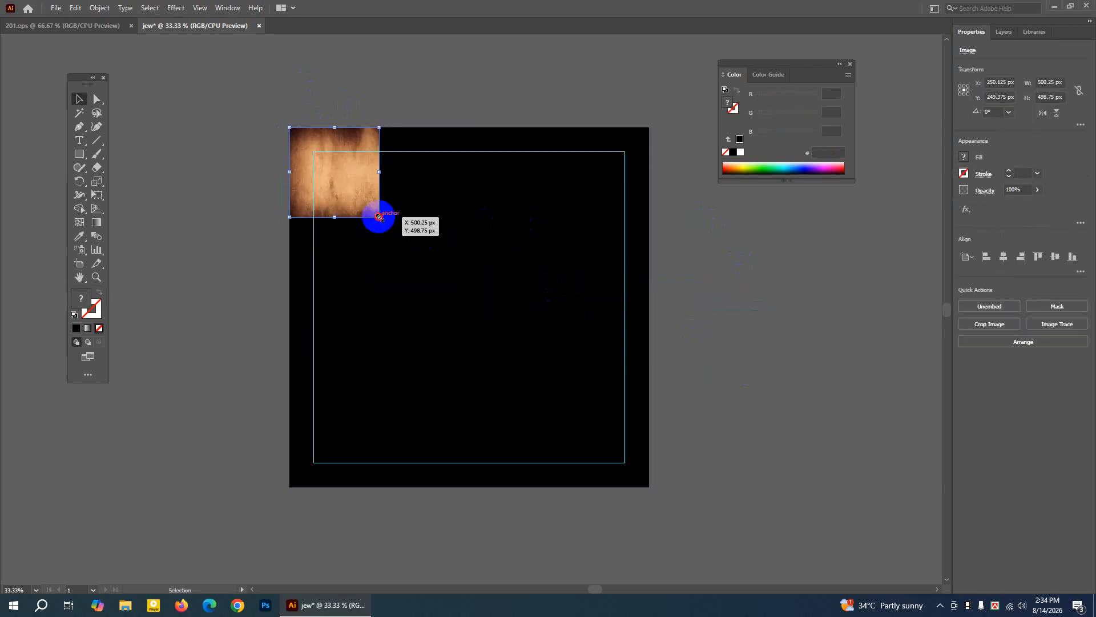
left_click_drag(379, 217, 648, 487)
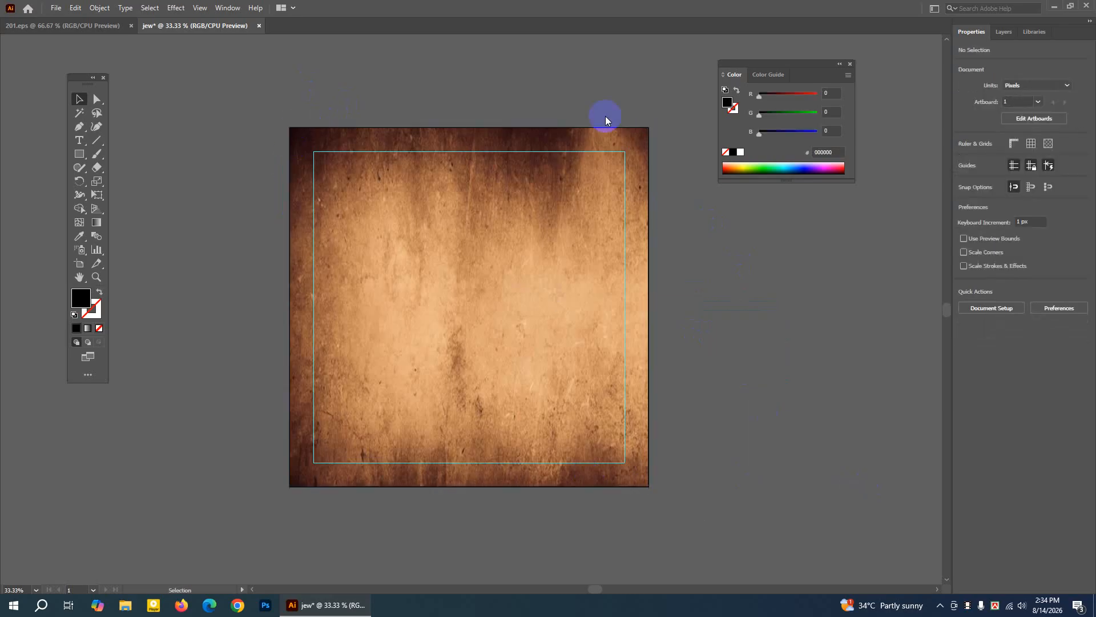
Try the Multiply, Screen, Luminosity, Darken and Color Burn blend modes on the texture image
left_click(572, 260)
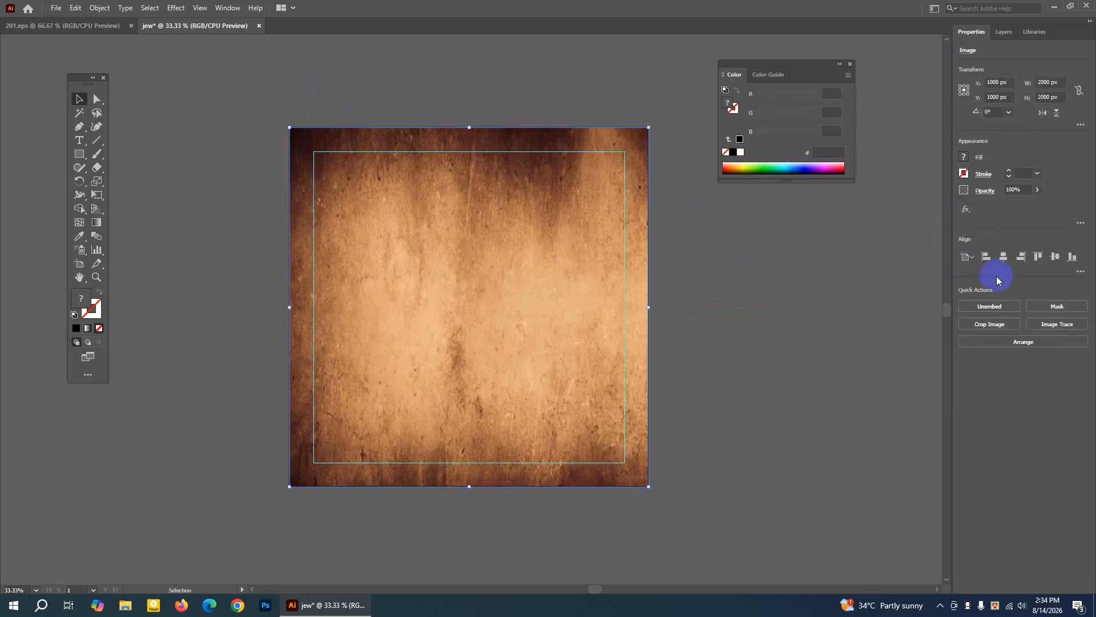
left_click(986, 190)
left_click(899, 213)
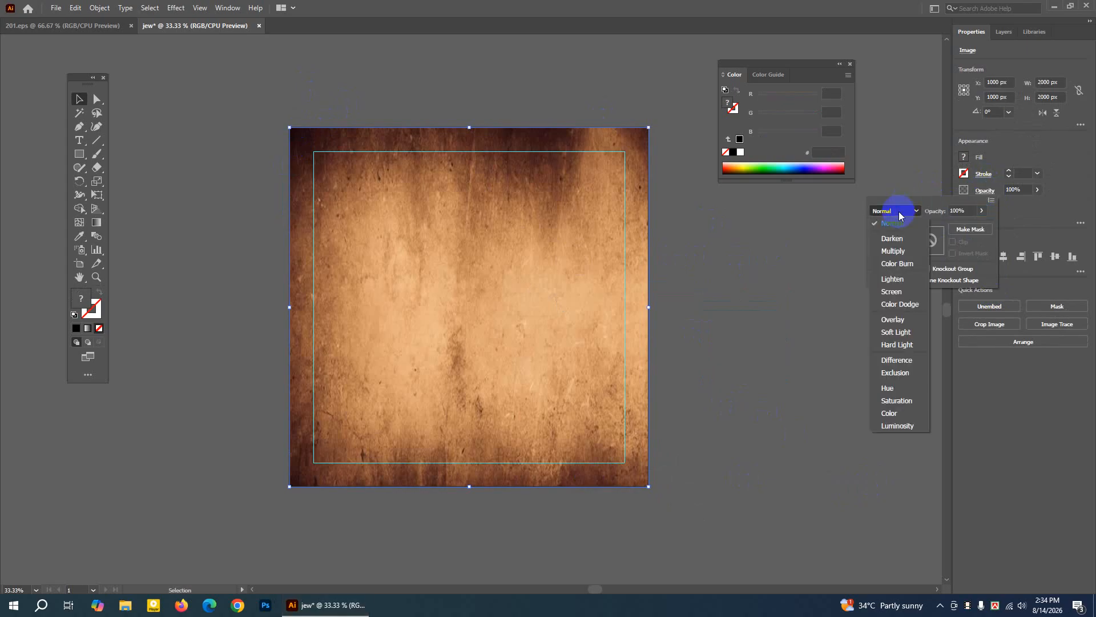
left_click(887, 254)
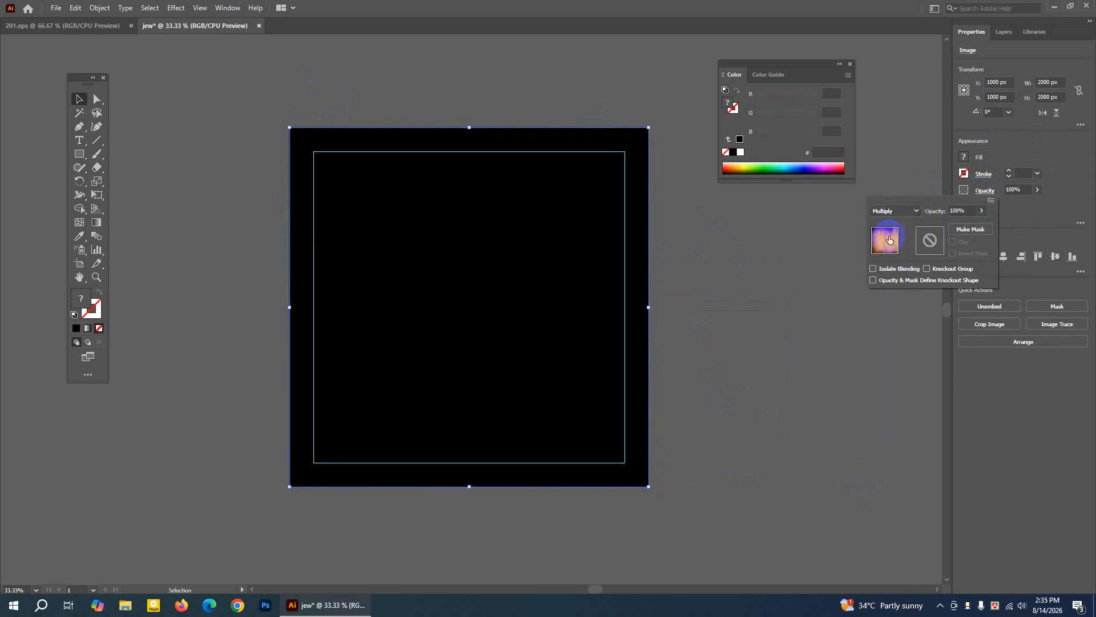
left_click(895, 212)
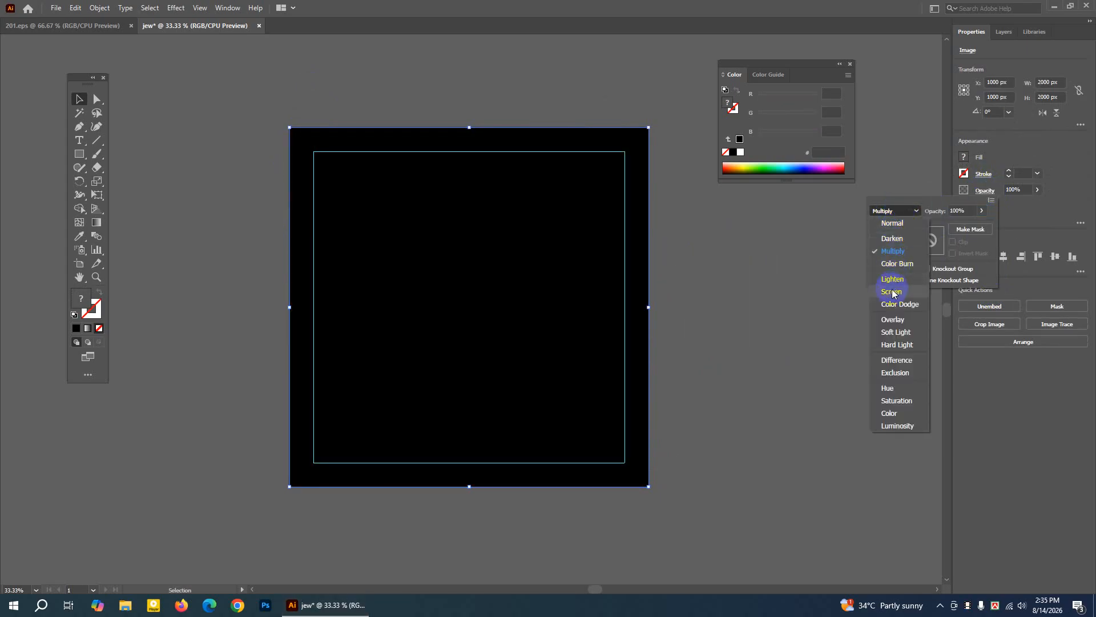
left_click(892, 293)
left_click(896, 211)
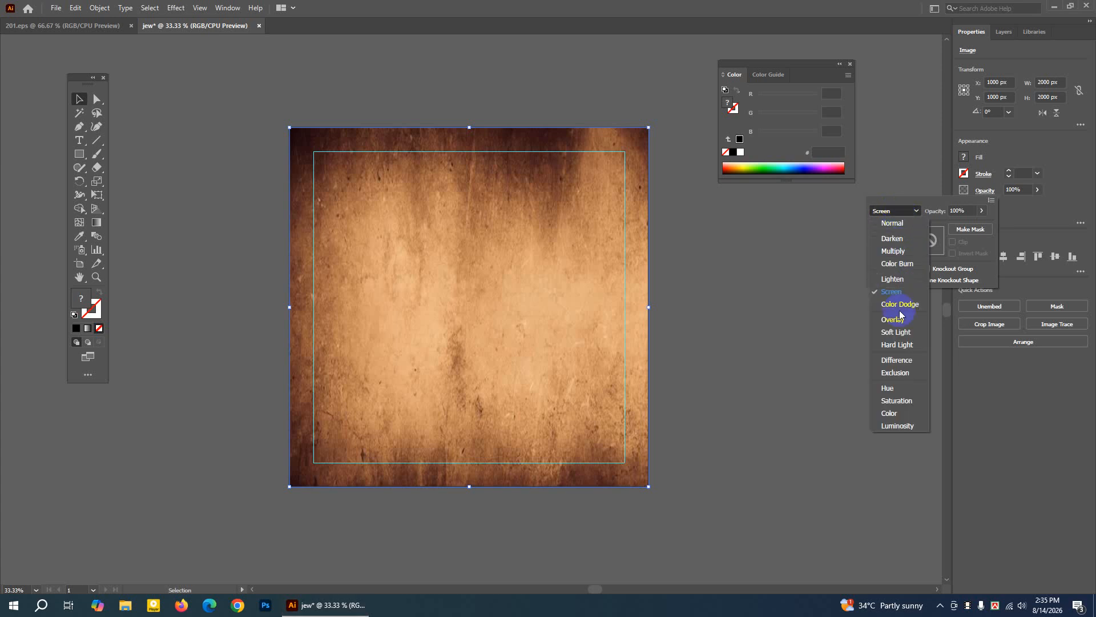
left_click(895, 426)
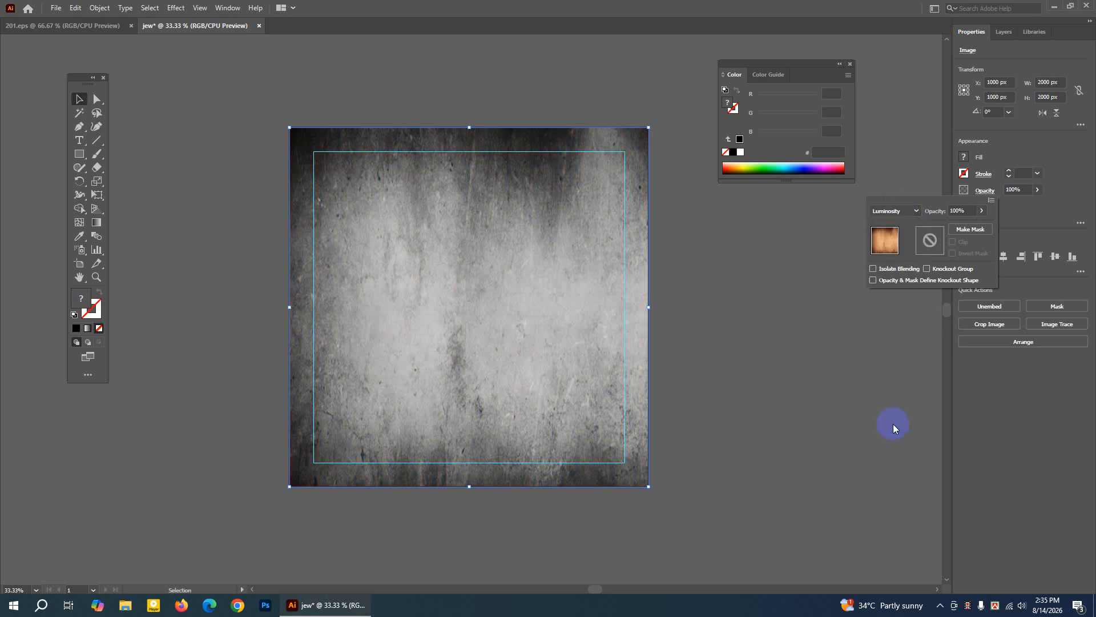
left_click(902, 209)
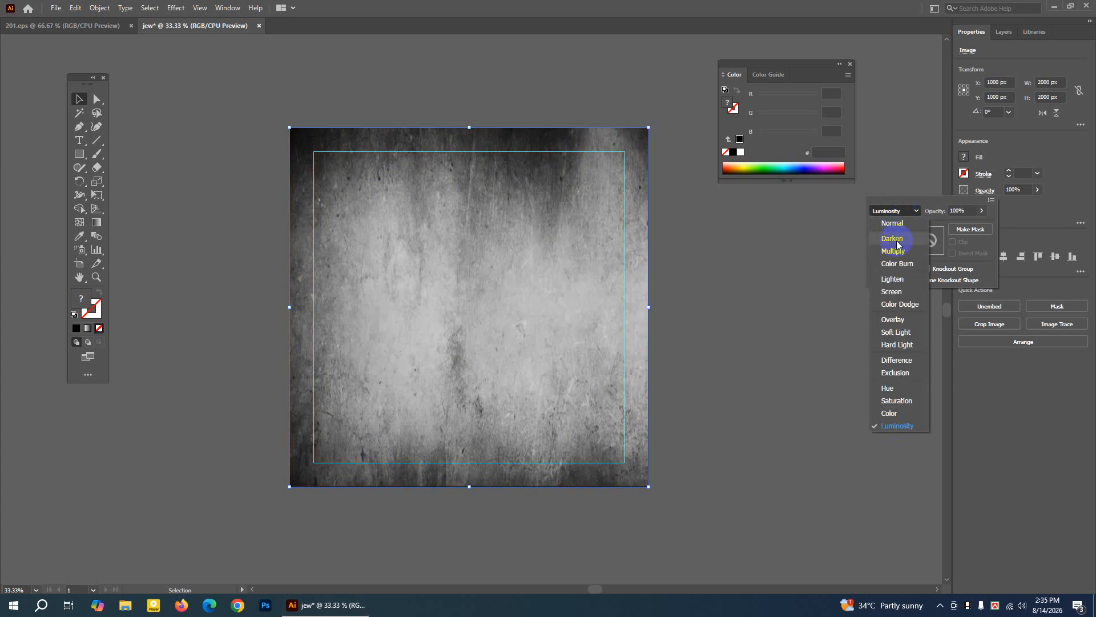
left_click(892, 238)
left_click(901, 211)
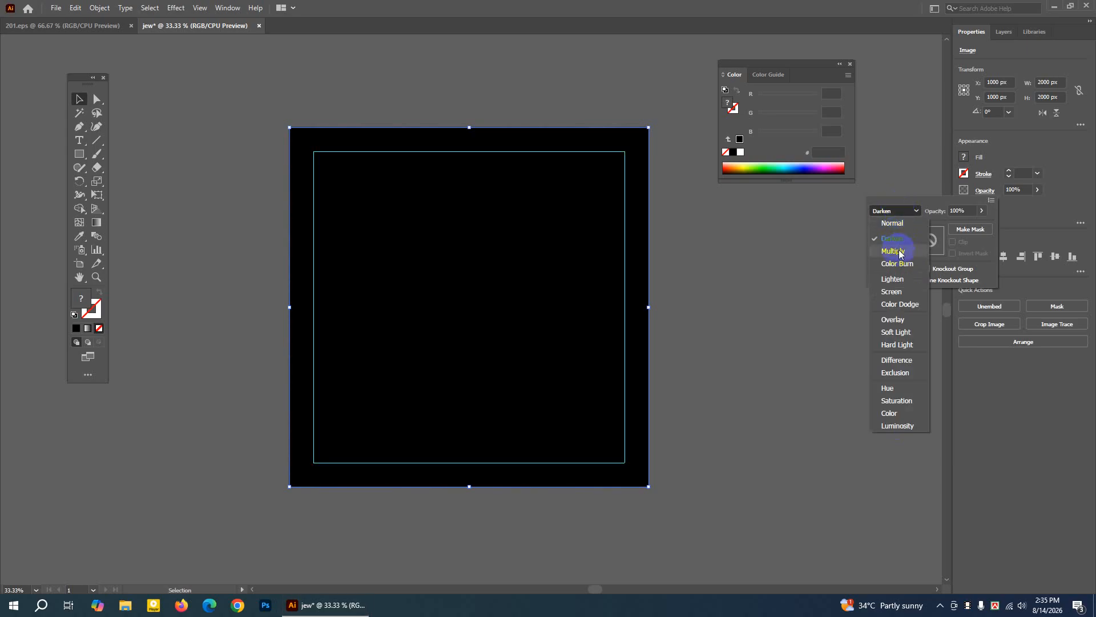
left_click(900, 267)
Set the texture image's blend mode to Lighten and lower its opacity to a dark, subtle brown over the black background
left_click(899, 212)
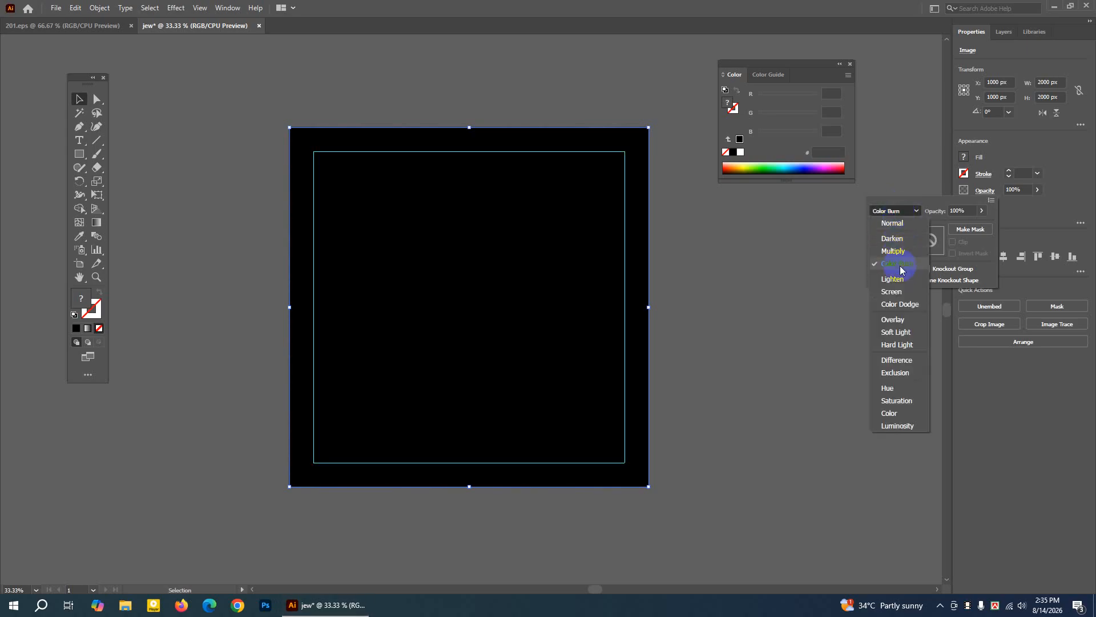
left_click(901, 284)
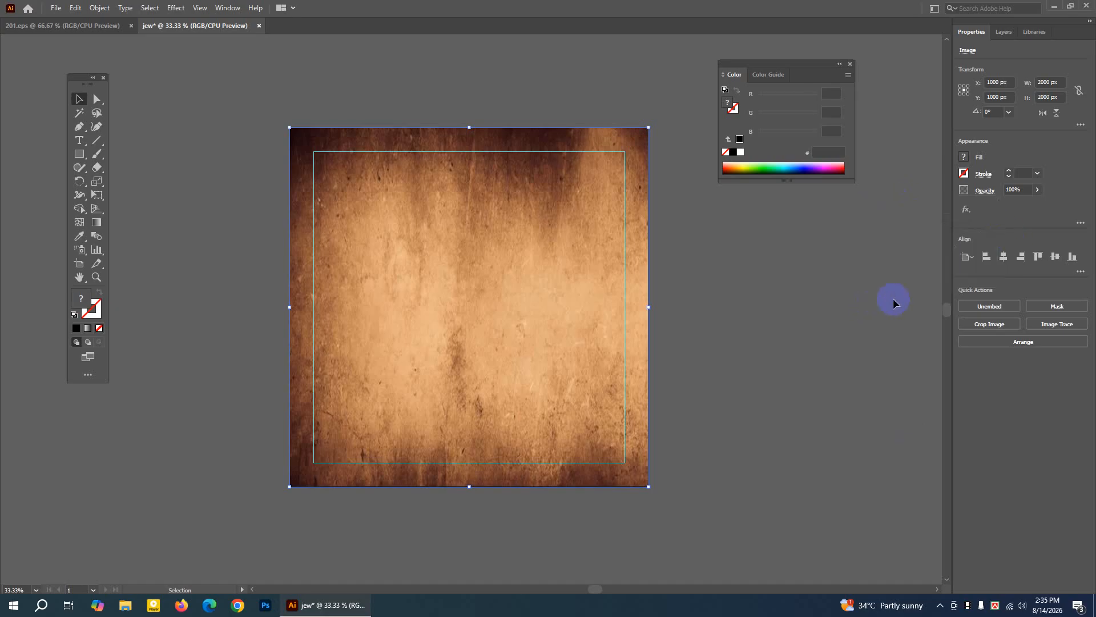
left_click(1037, 191)
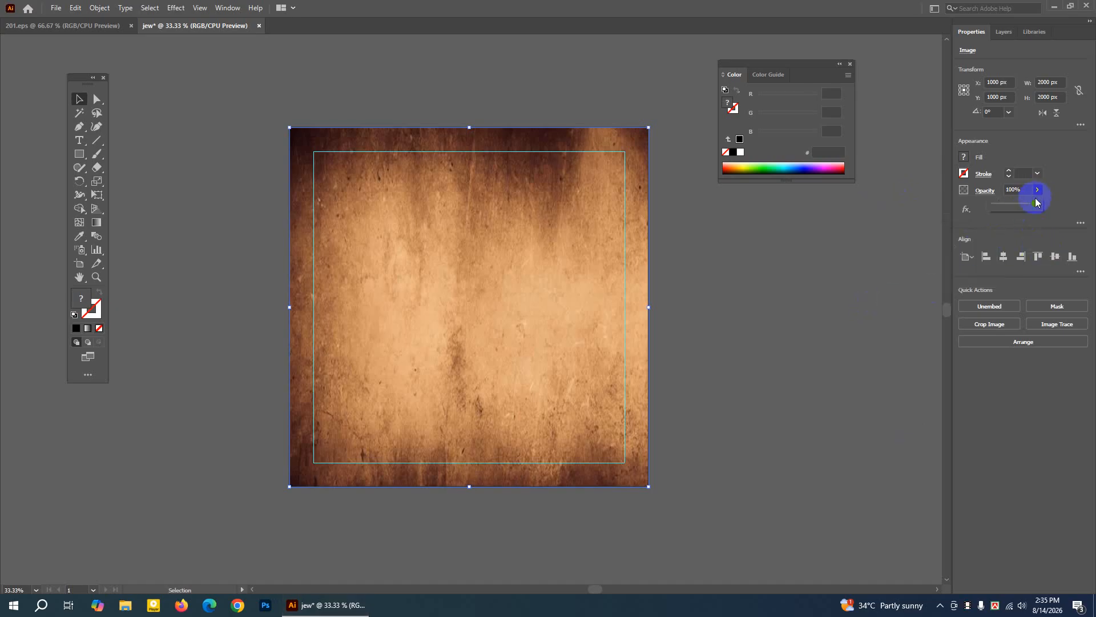
left_click_drag(1037, 204, 1008, 208)
left_click(779, 255)
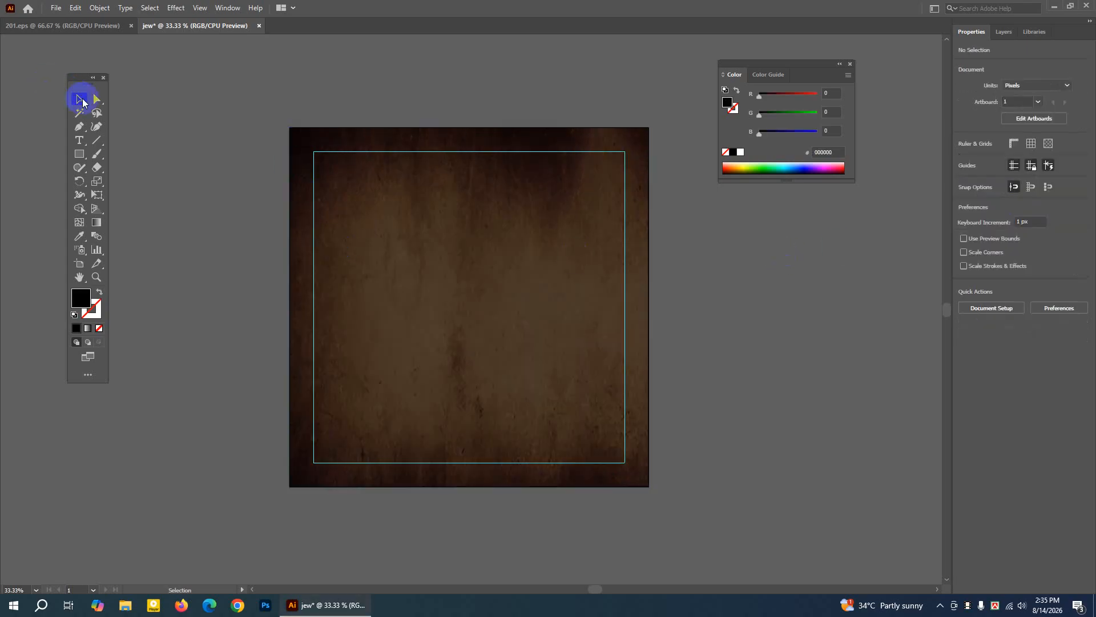
Lock the black background rectangle and the texture image together
left_click_drag(248, 88, 634, 445)
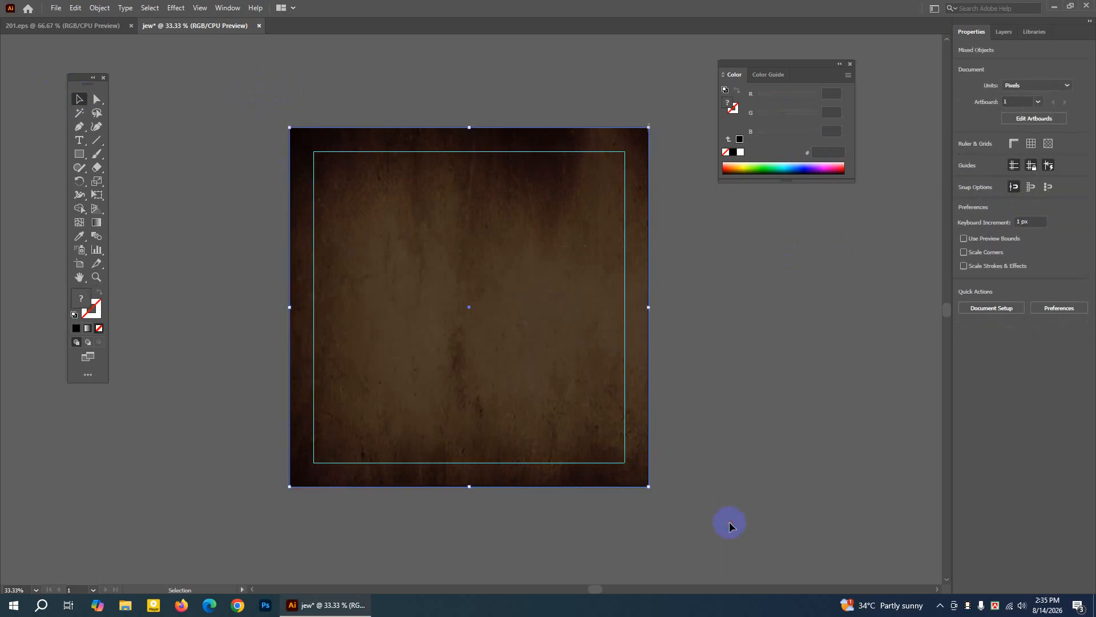
left_click(98, 8)
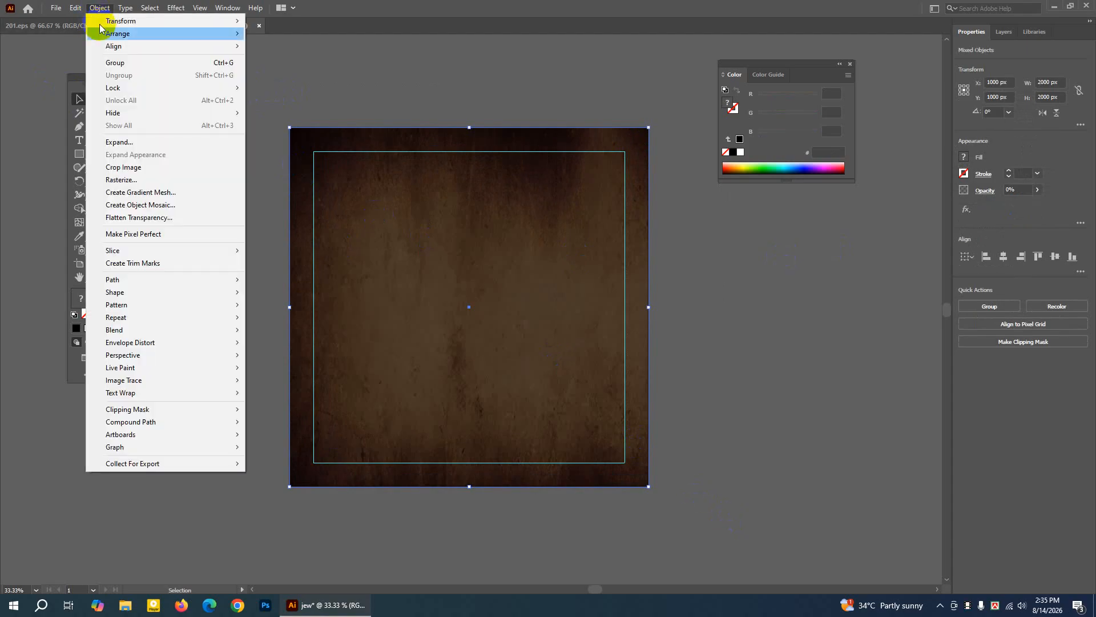
mouse_move(116, 91)
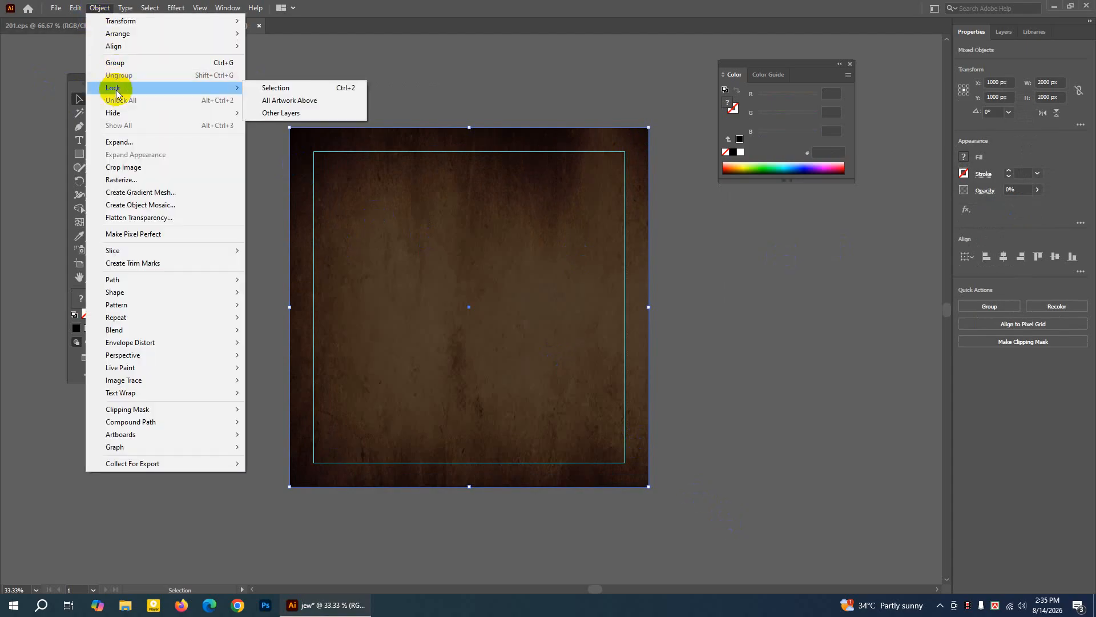
left_click(294, 92)
Switch to the 201.eps document and examine the font used for the vertical JEWELRY title
left_click(86, 26)
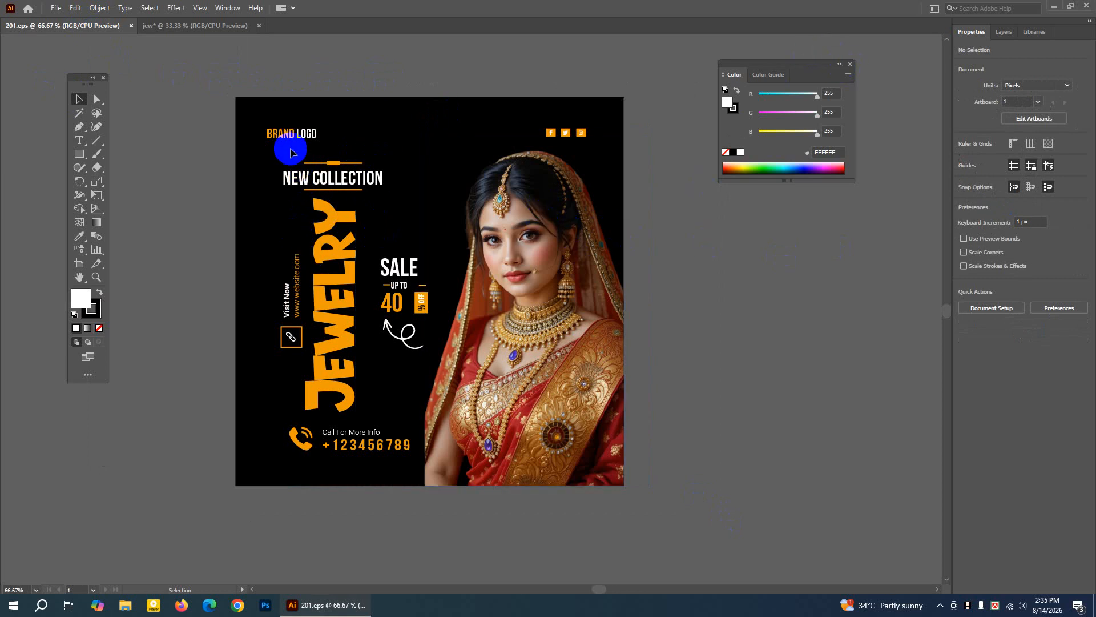
left_click(325, 223)
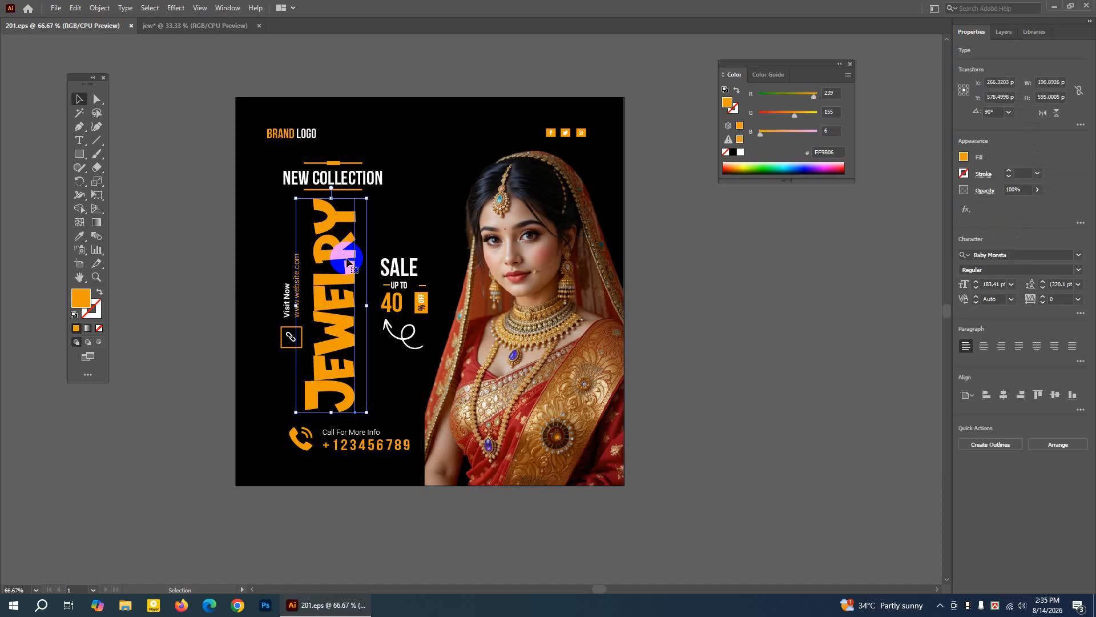
left_click(79, 140)
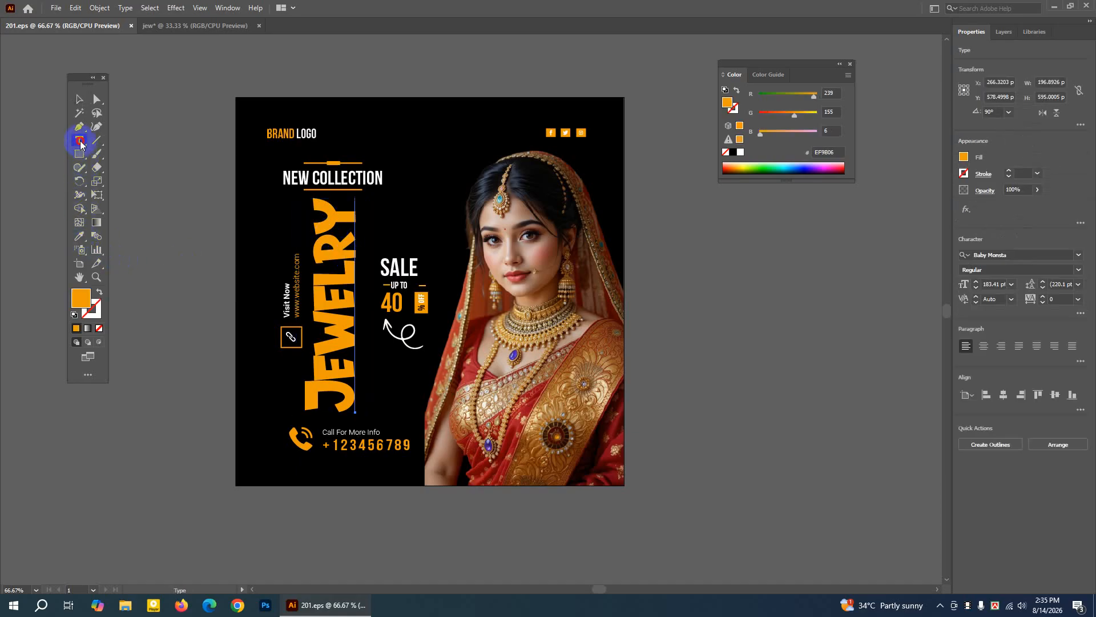
left_click(336, 405)
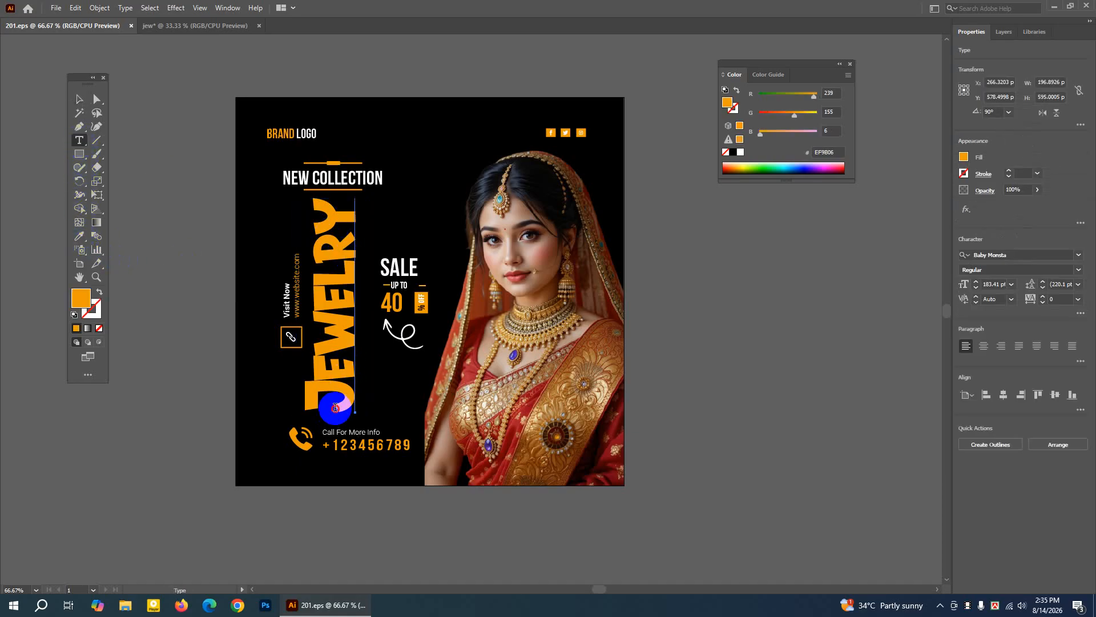
left_click_drag(336, 407, 338, 200)
left_click(988, 255)
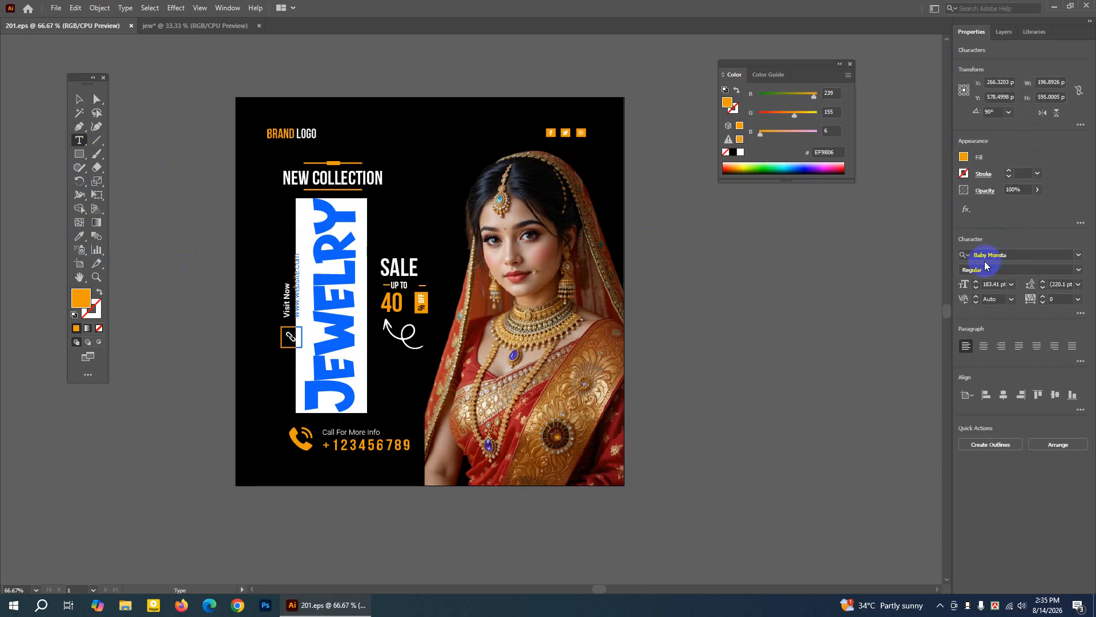
left_click(1014, 256)
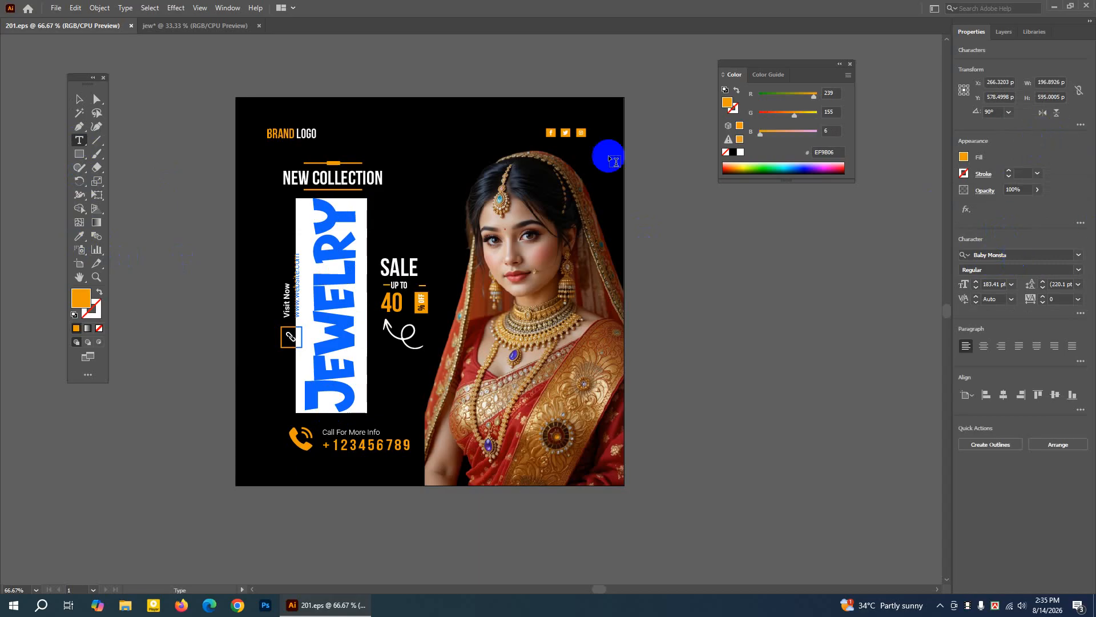
left_click(77, 98)
left_click(121, 87)
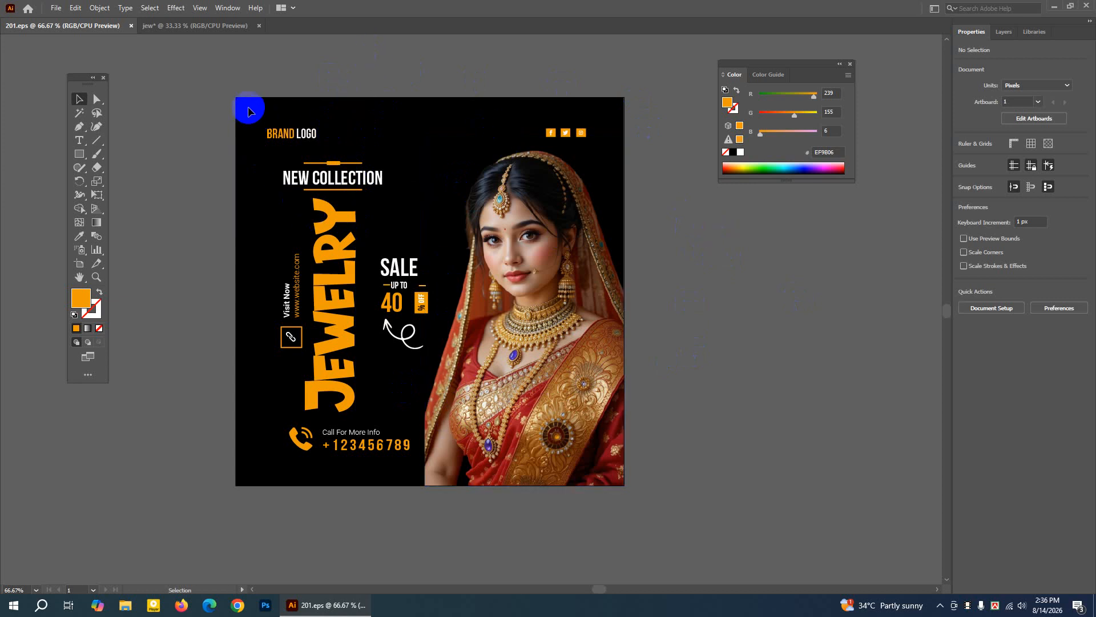
Copy all the text, icons and the model photo from the 201.eps poster, without its black background
left_click_drag(248, 110, 623, 479)
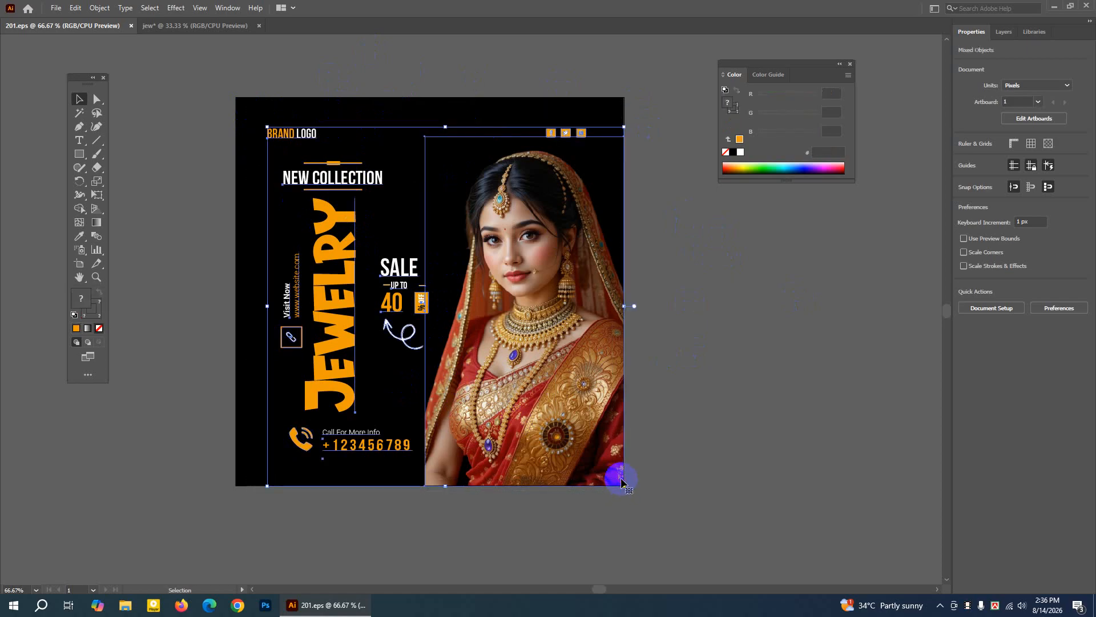
left_click(69, 7)
left_click(83, 62)
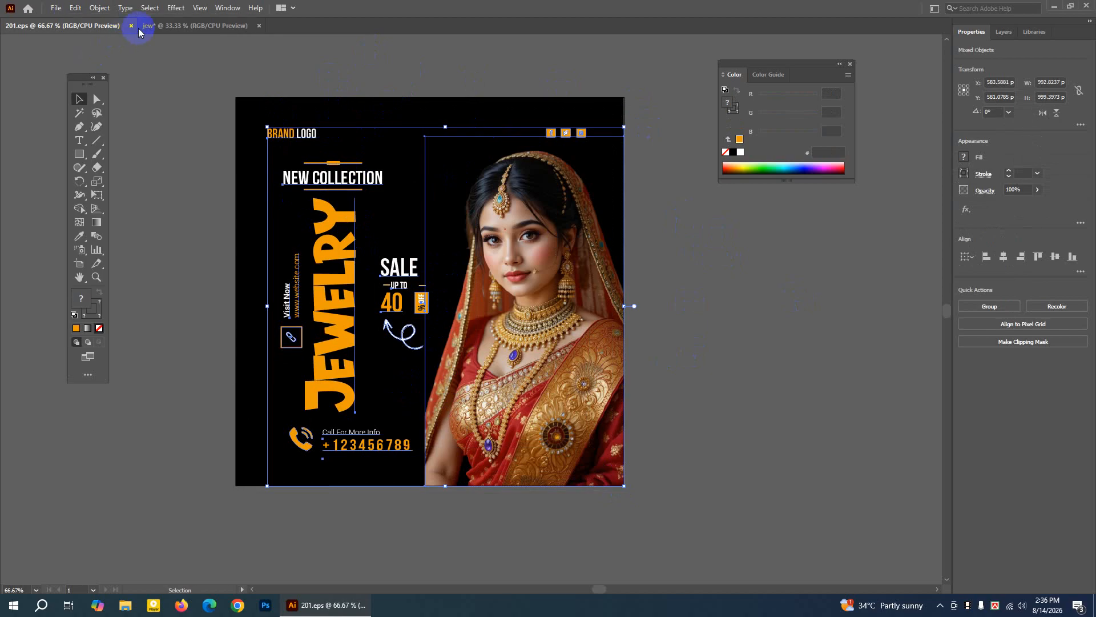
Paste the copied poster artwork into the jew document and move it to the upper-left corner of the margin guides
left_click(139, 27)
left_click(75, 8)
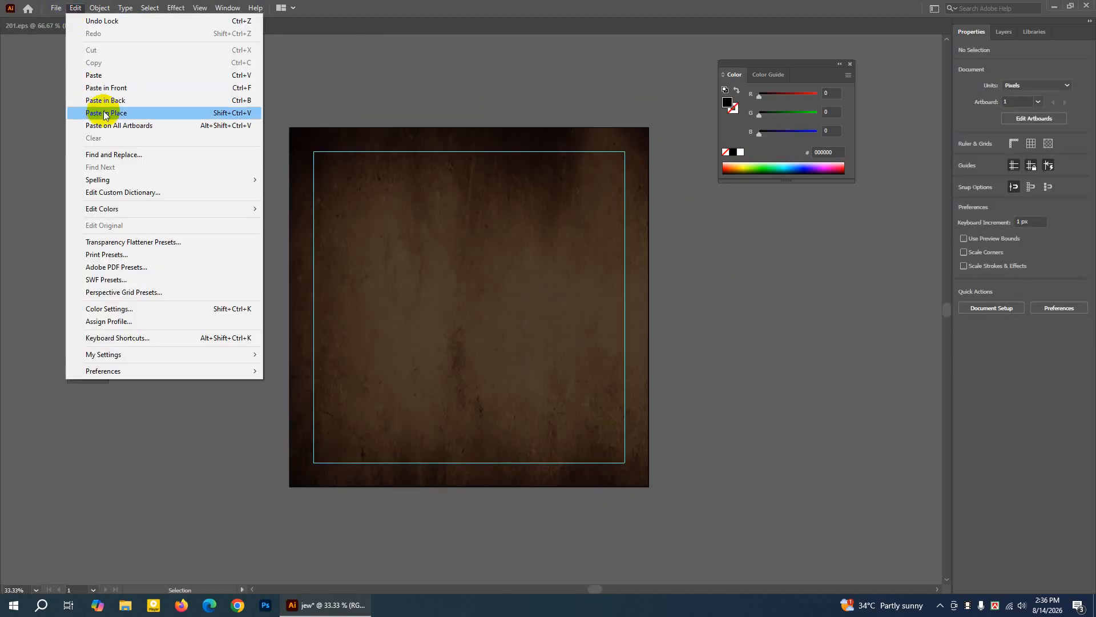
left_click(90, 76)
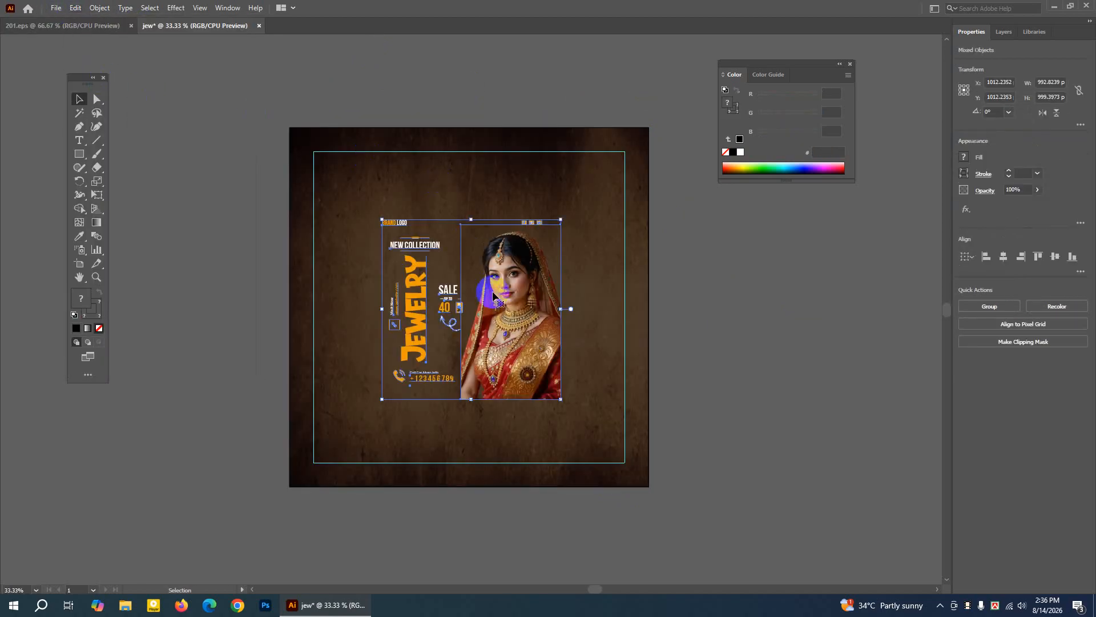
left_click_drag(494, 296, 434, 237)
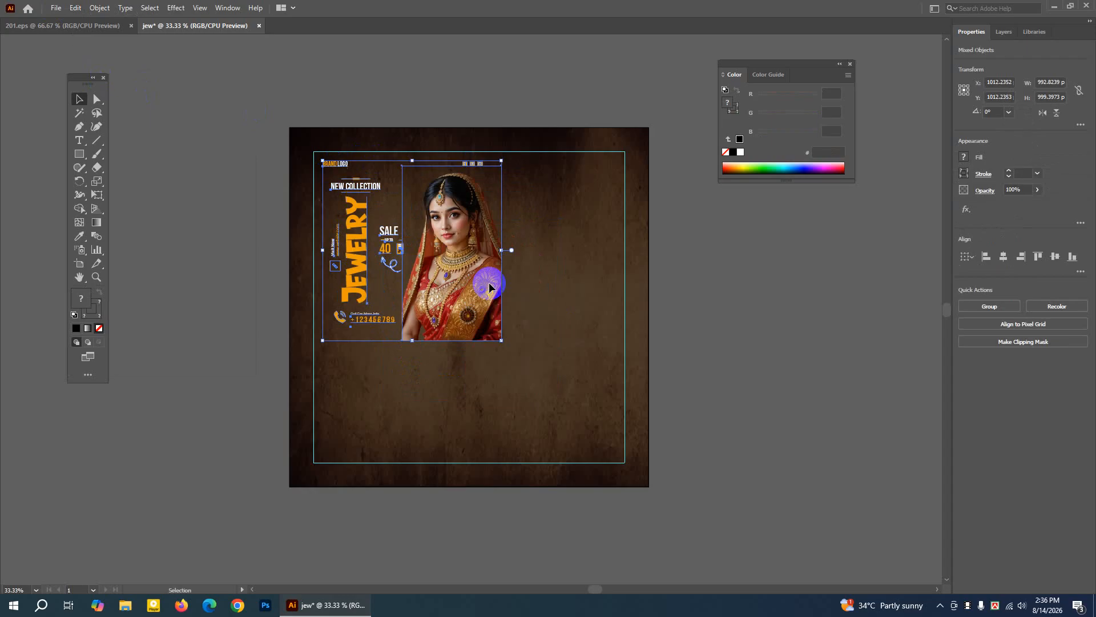
Scale the pasted artwork up proportionally to fill the margin frame and hide the guides
left_click_drag(503, 337, 636, 460)
left_click(724, 381)
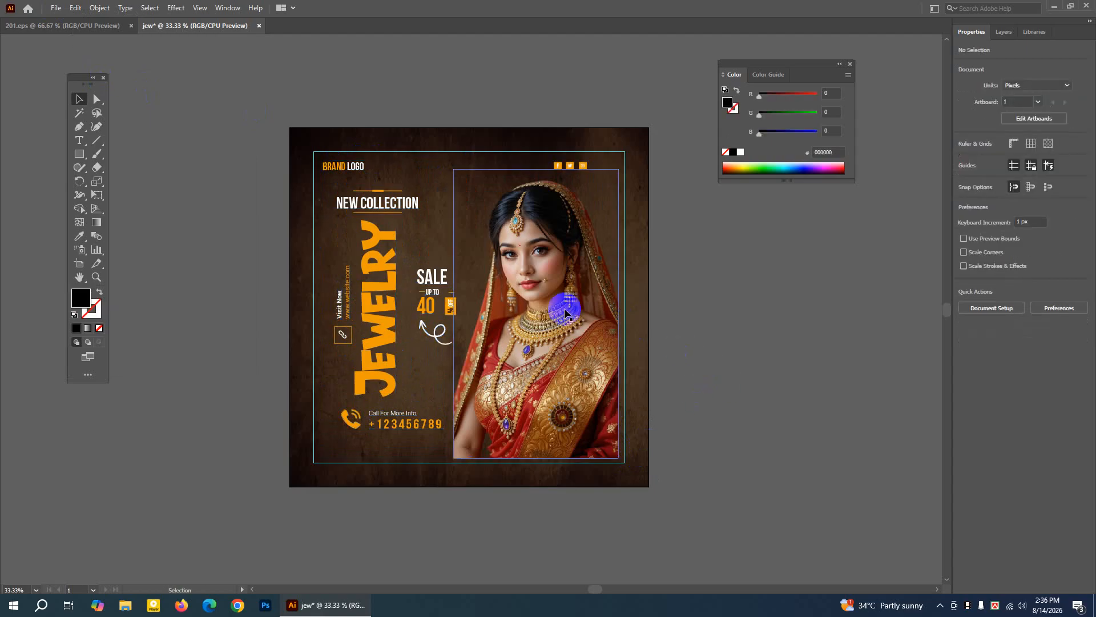
right_click(737, 246)
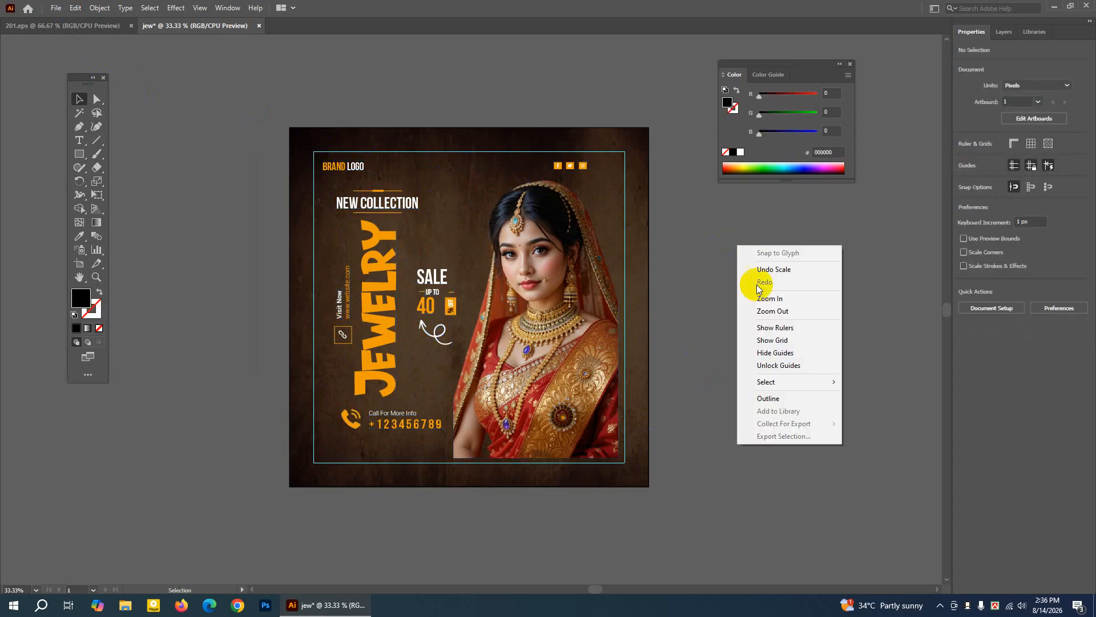
left_click(768, 354)
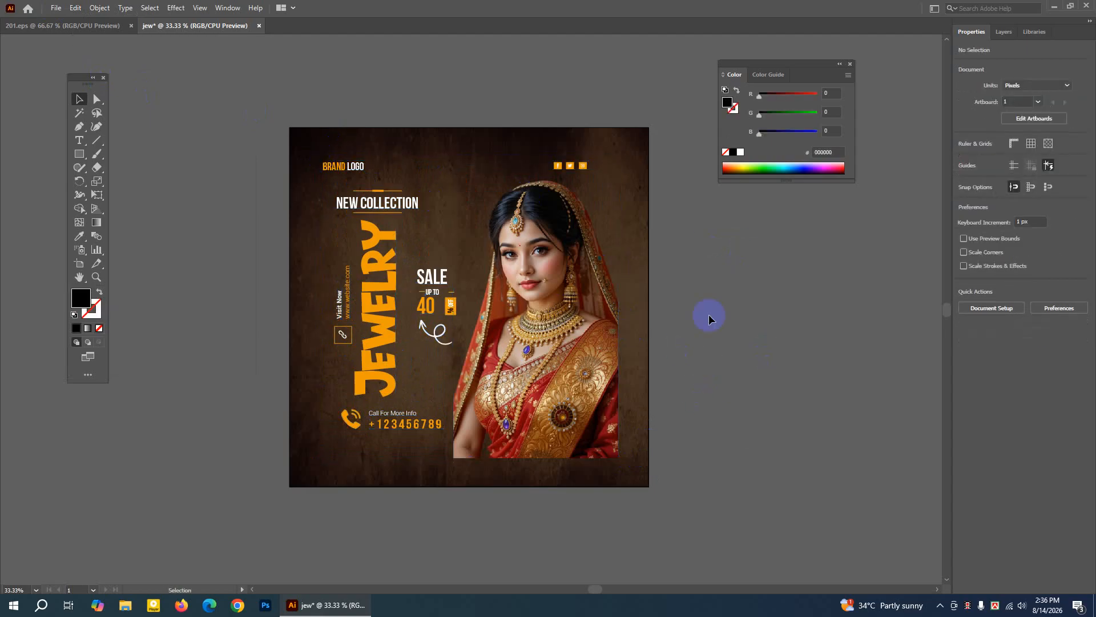
Move the model photo into the artboard's lower-right corner and enlarge it to about 1067 × 1871 px
left_click(585, 259)
left_click_drag(547, 246, 577, 271)
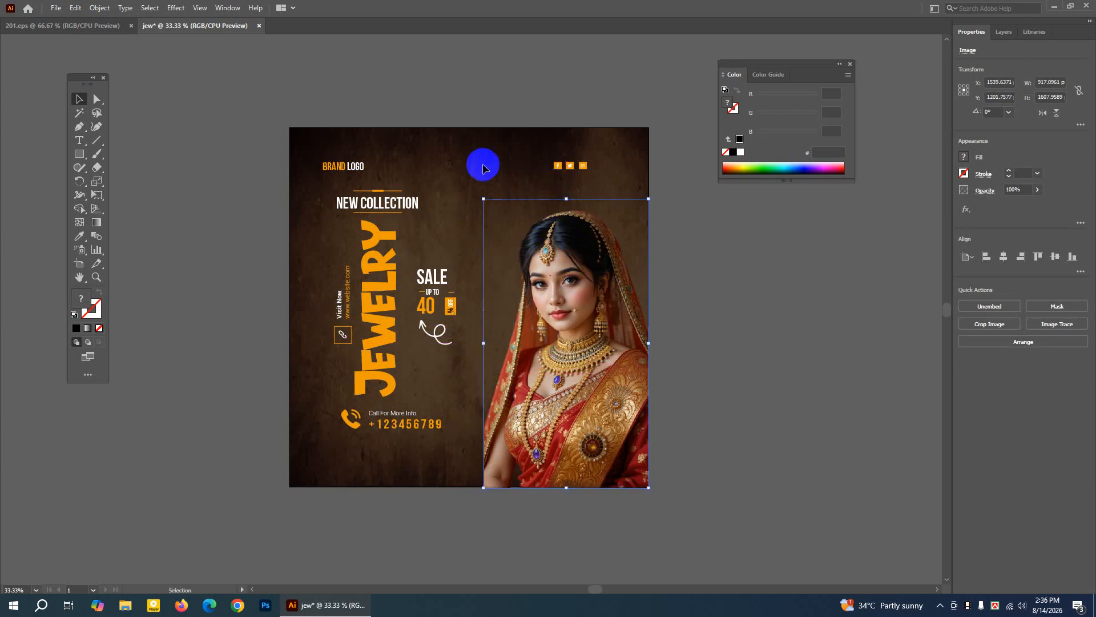
left_click_drag(485, 197, 451, 148)
left_click(690, 355)
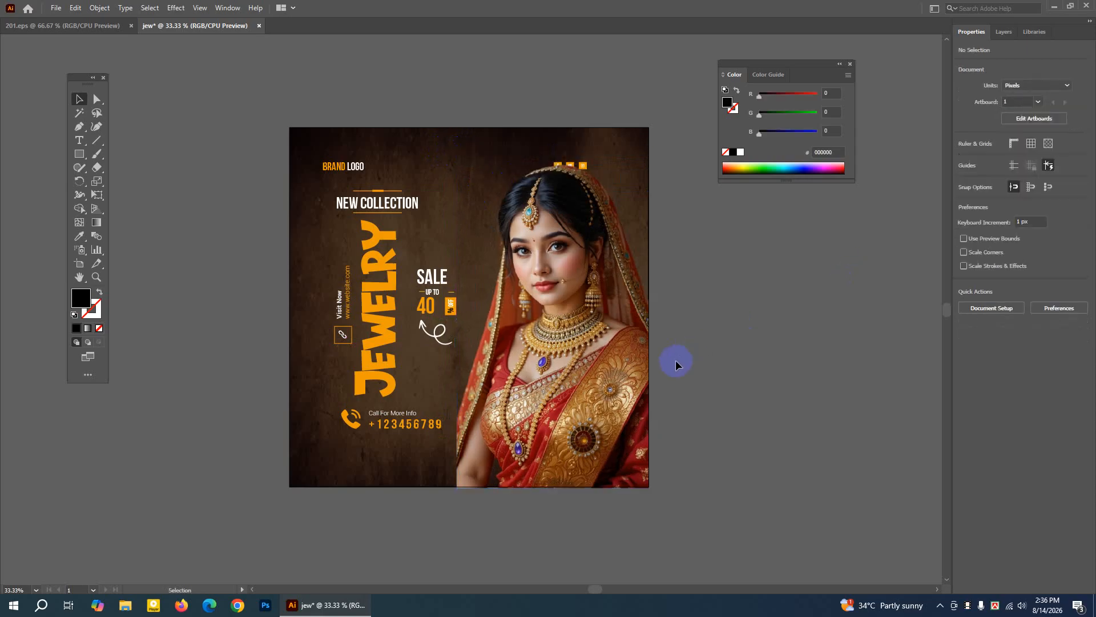
Deselect the model photo and close the floating Color panel
left_click(615, 370)
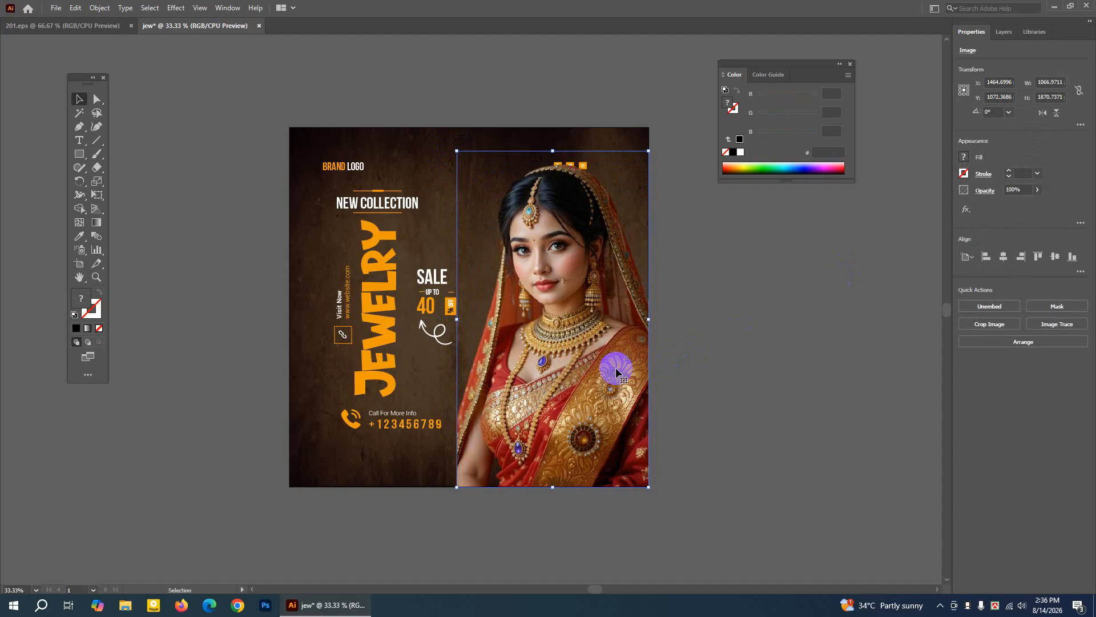
left_click(783, 355)
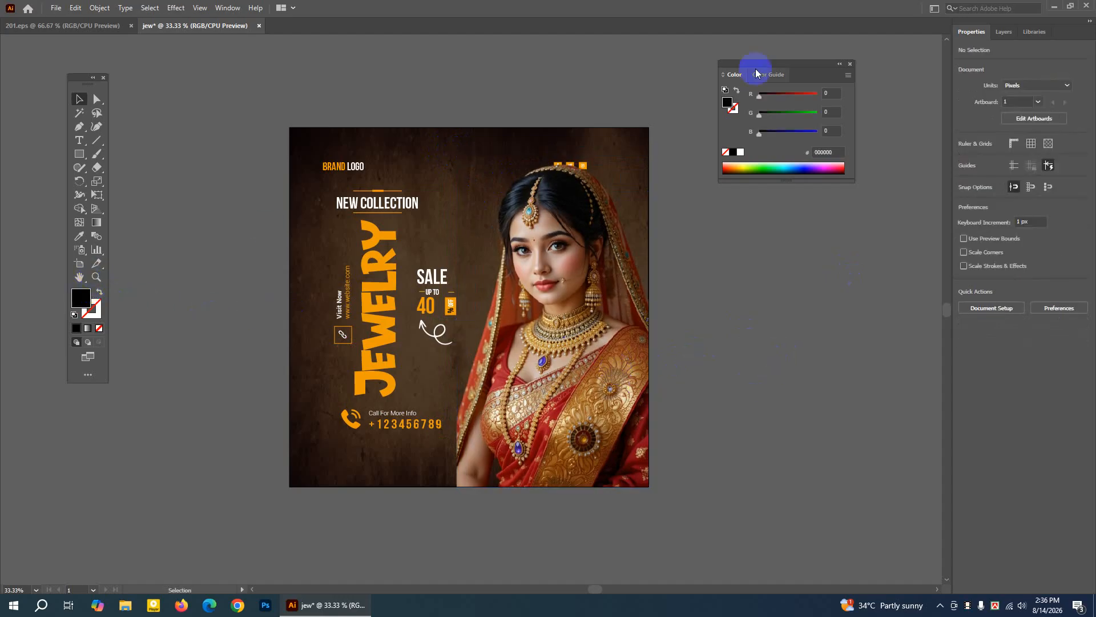
left_click(850, 63)
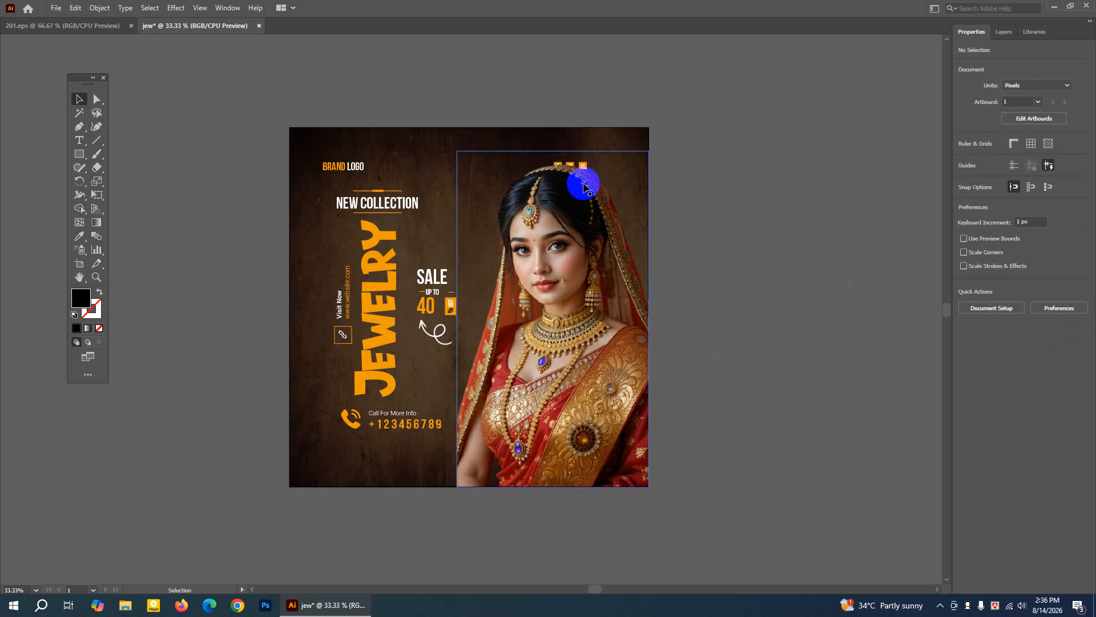
Copy the group of three social media icons from 201.eps into the jew document, beside the artboard's upper-right corner
left_click(89, 26)
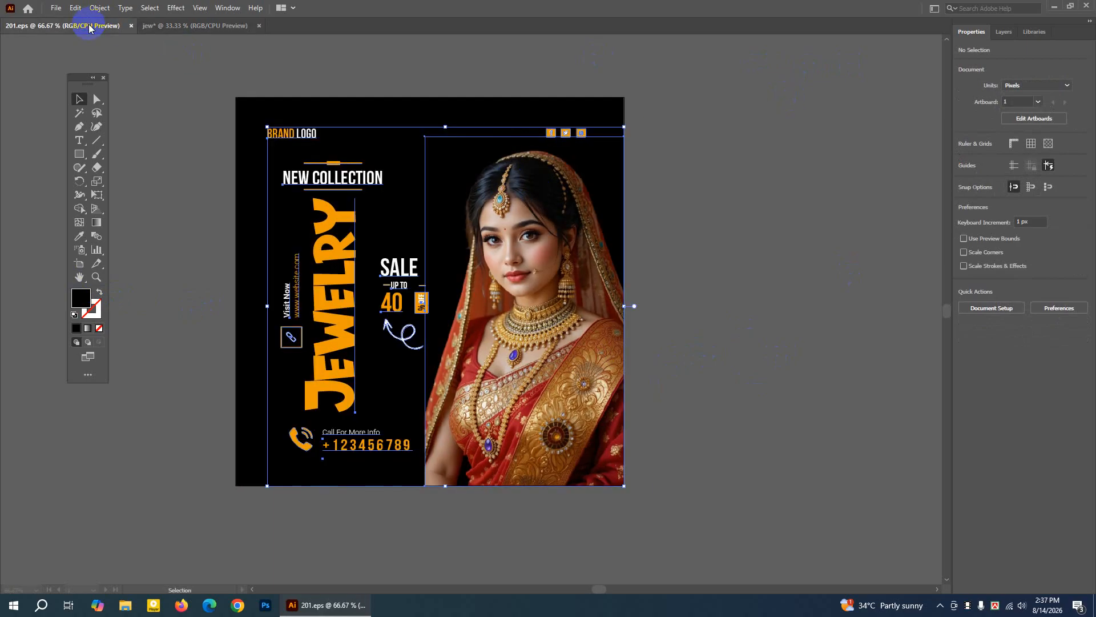
left_click(642, 87)
left_click(557, 134)
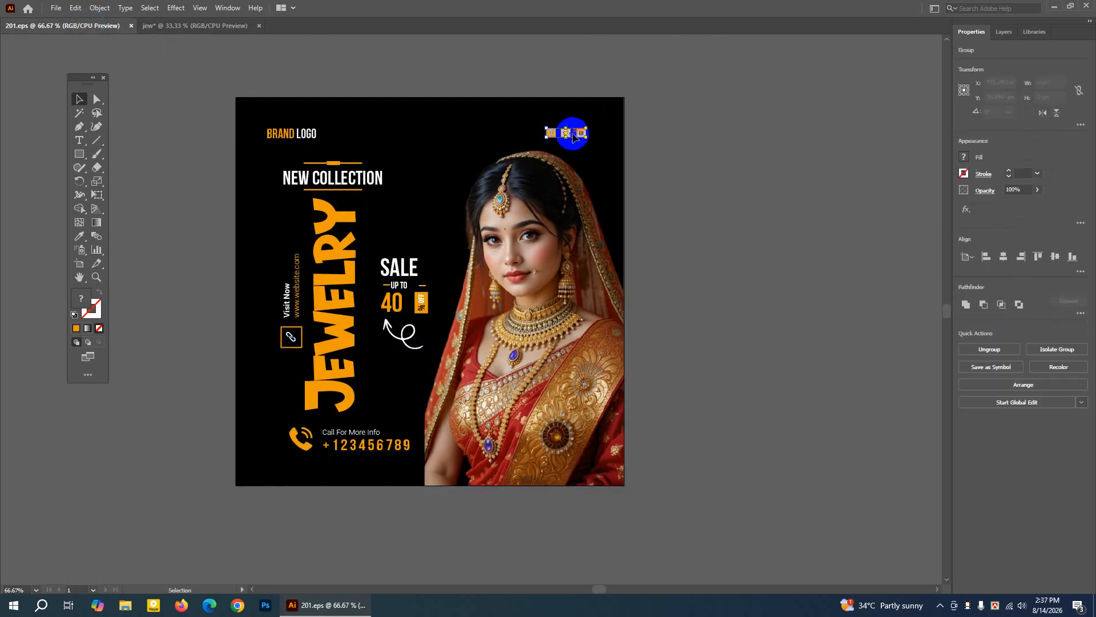
left_click_drag(584, 134, 586, 161)
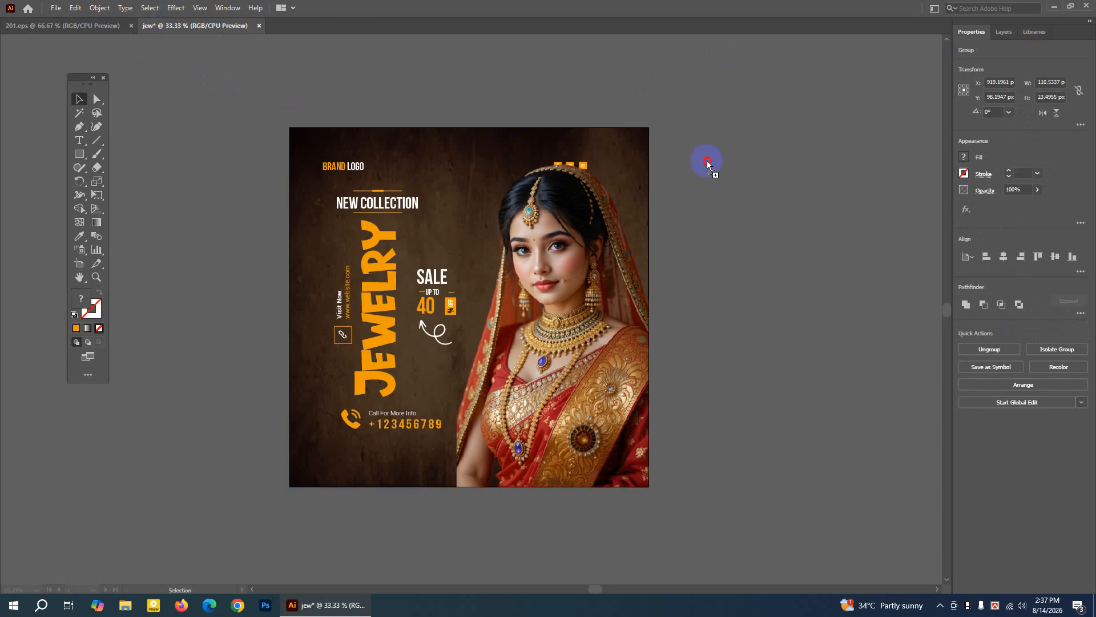
left_click_drag(707, 161, 708, 161)
left_click(662, 136)
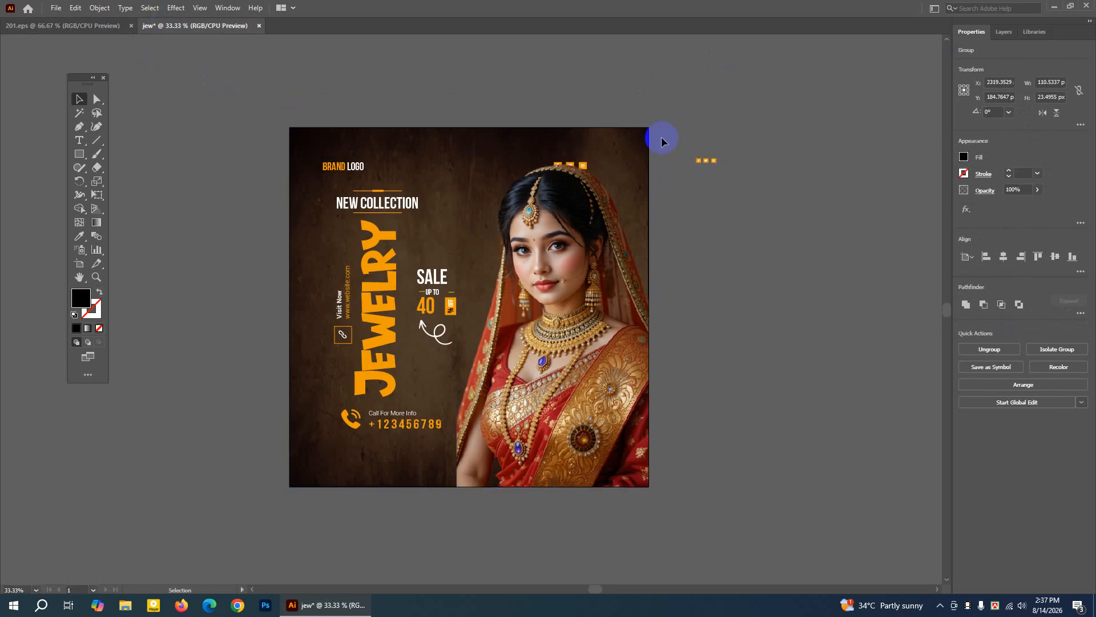
Shrink the model photo to about 1013 × 1777 px so it clears the social media icons
left_click(563, 186)
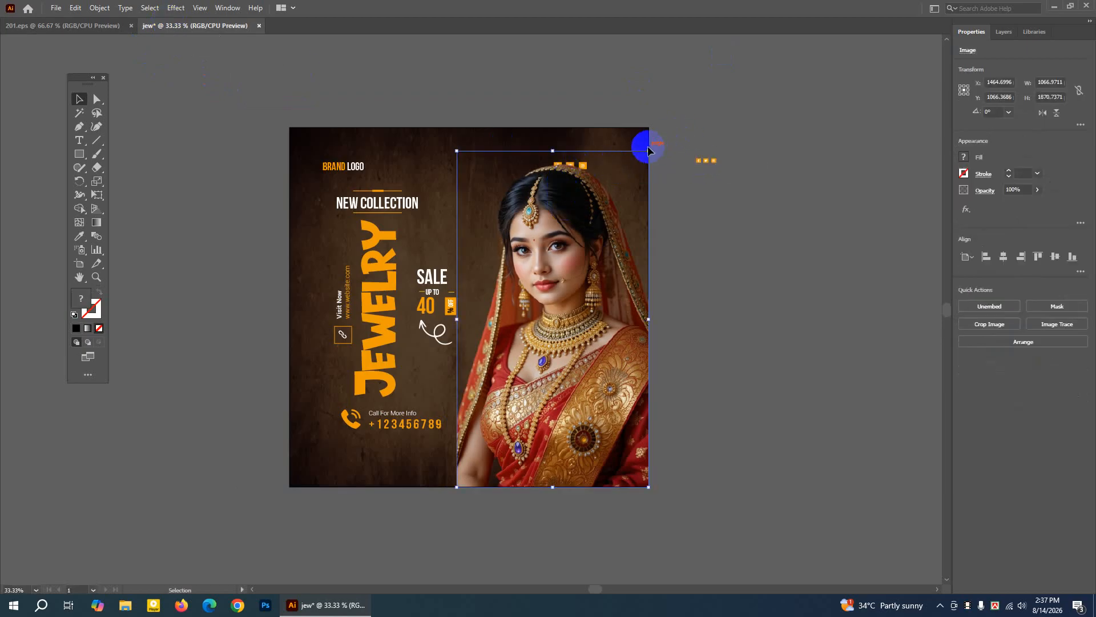
left_click_drag(649, 151, 641, 168)
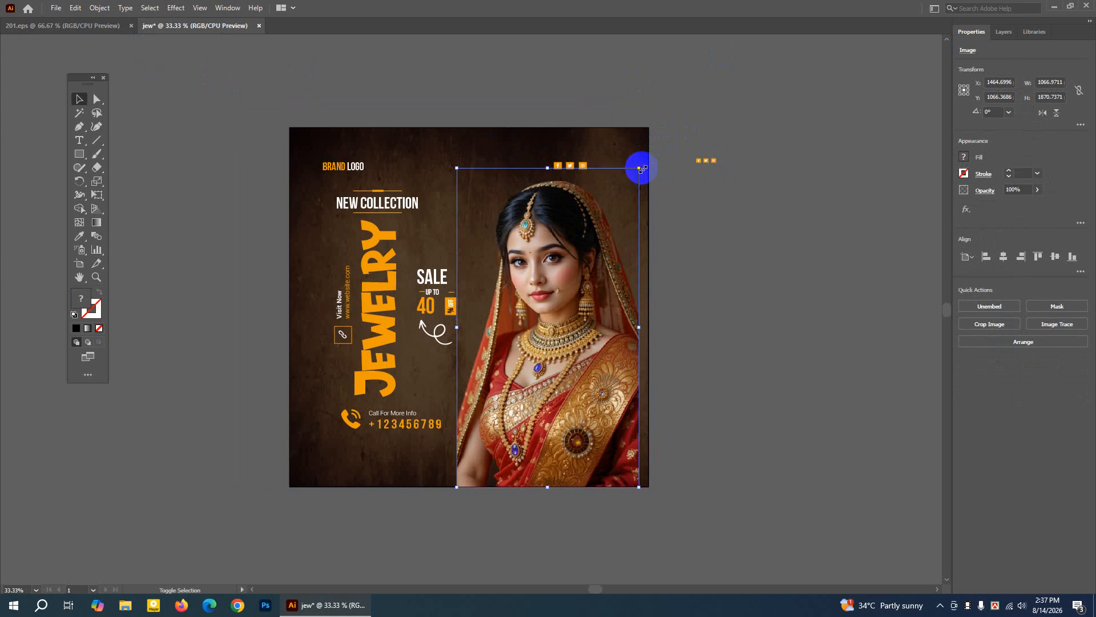
left_click(735, 254)
Shift the model photo sideways until it sits flush with the artboard's right edge
left_click_drag(607, 310, 616, 309)
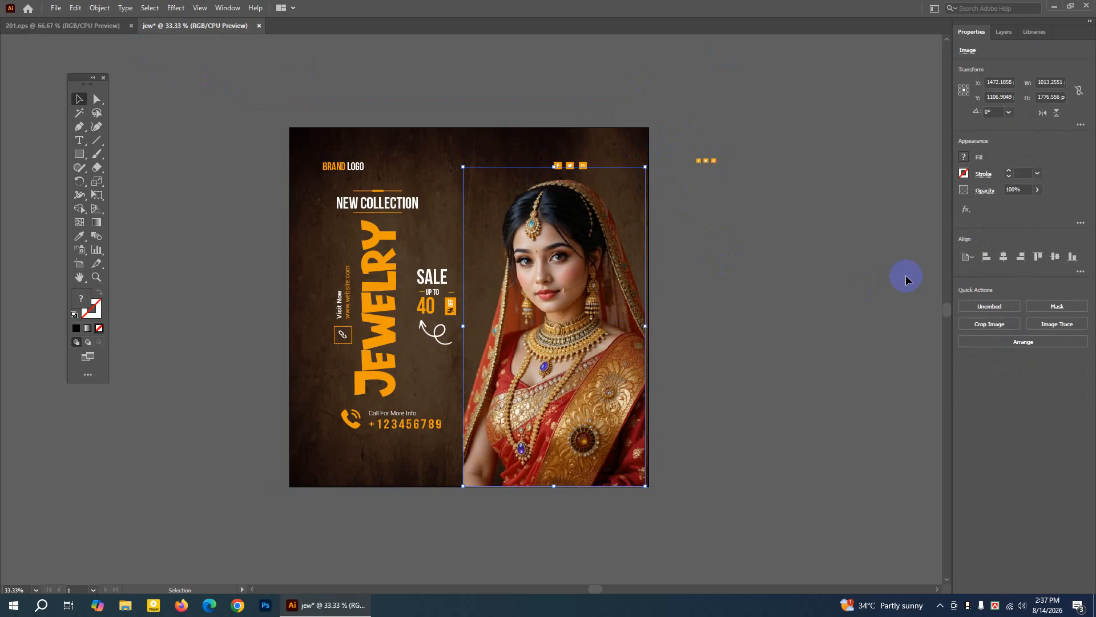
key("Right")
key("Right")
key("Right")
key("Right")
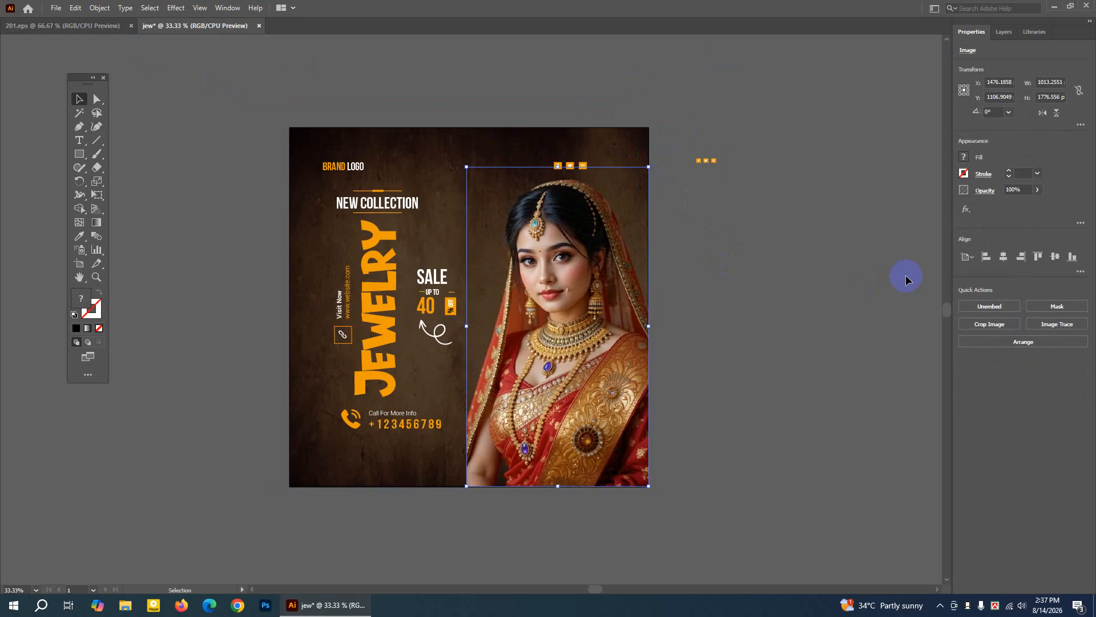
left_click(739, 265)
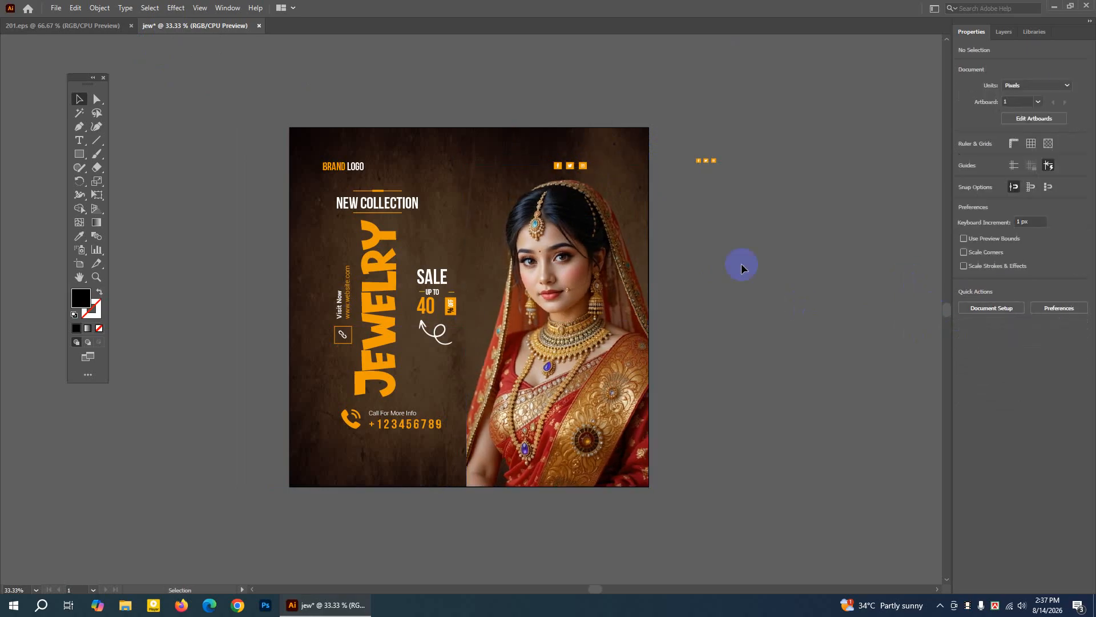
Lock the model photo
left_click(554, 223)
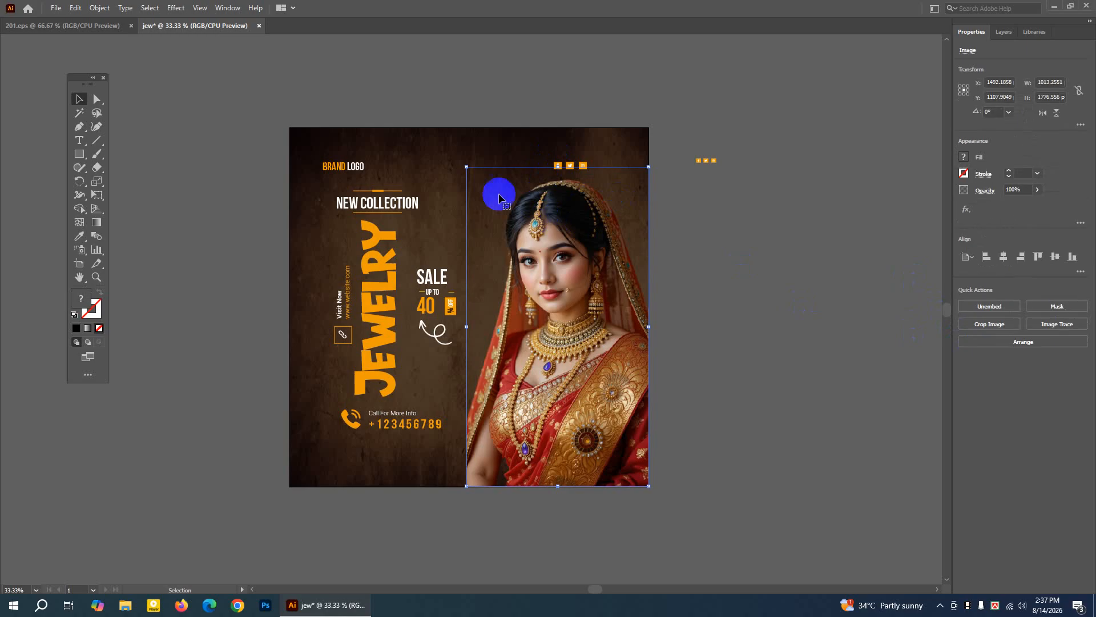
left_click(94, 13)
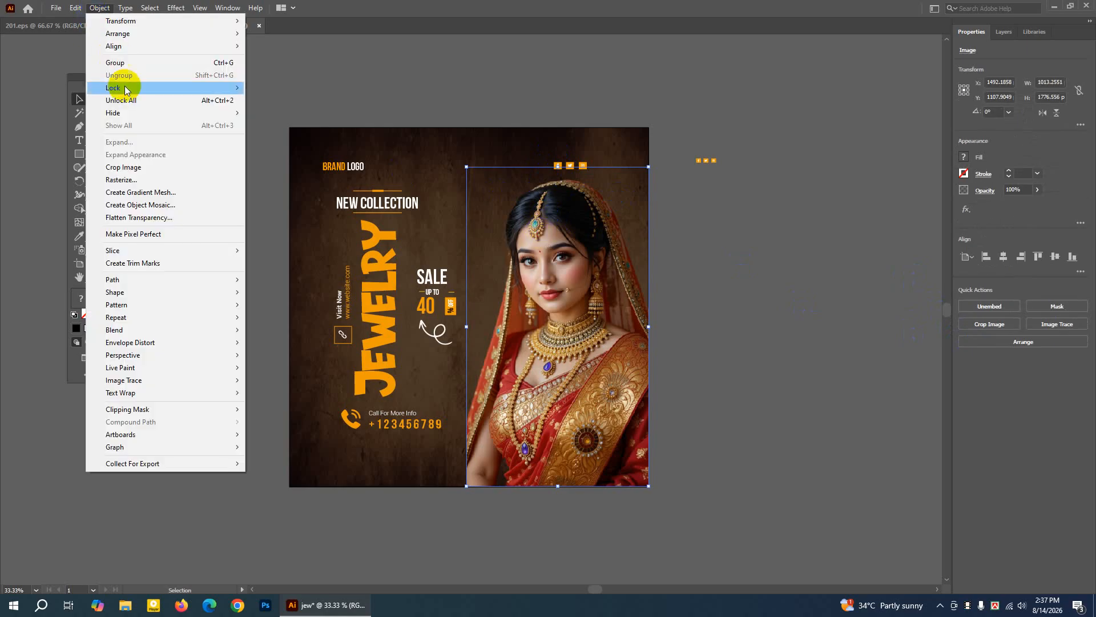
mouse_move(123, 88)
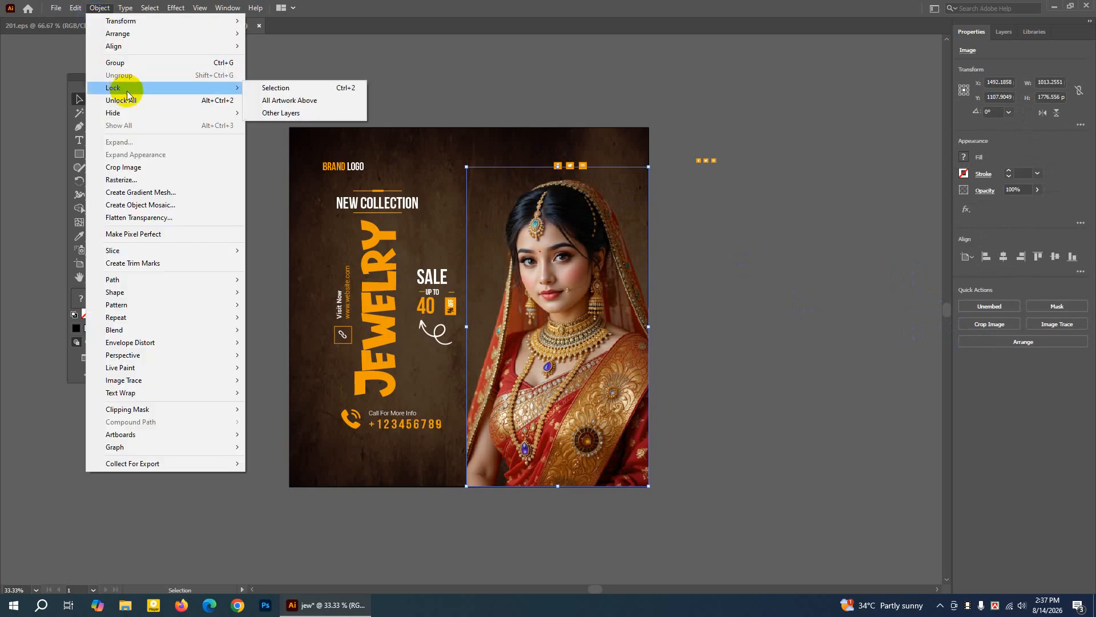
left_click(268, 89)
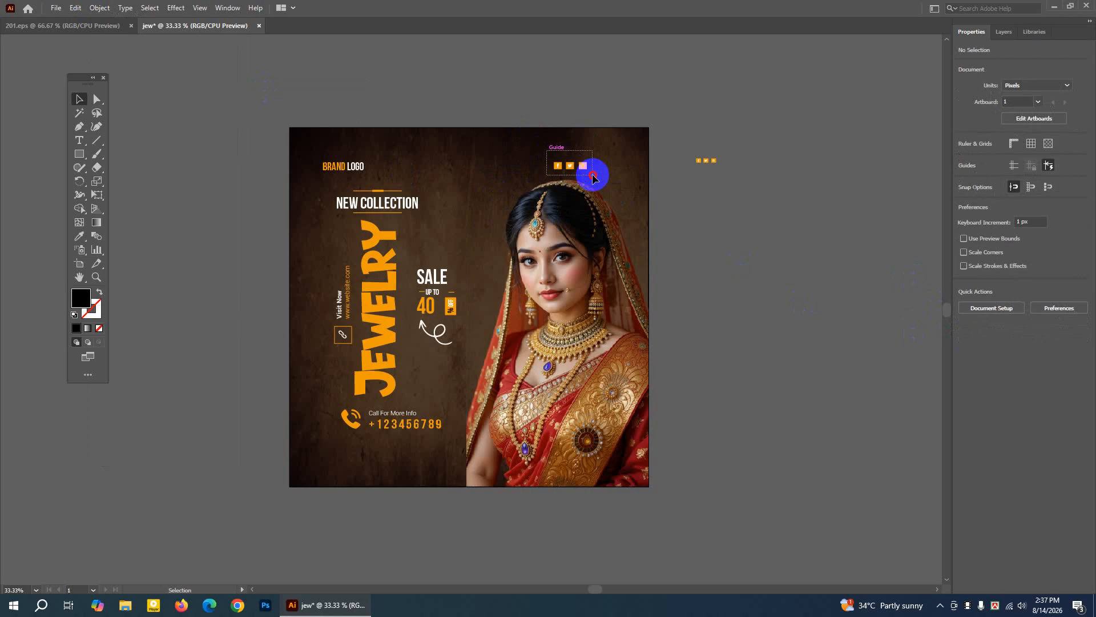
Enlarge the poster's social media icons to about 263 px wide near its upper-right corner and delete the small copy beside the artboard
left_click(584, 167)
left_click_drag(588, 172, 618, 159)
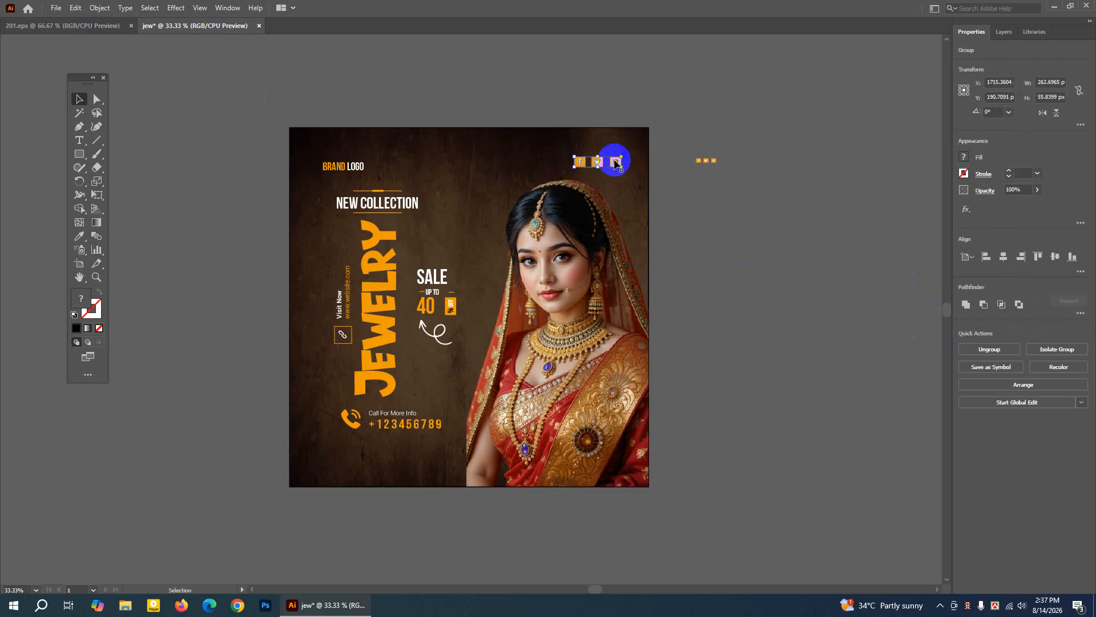
left_click(792, 194)
left_click_drag(690, 139, 771, 231)
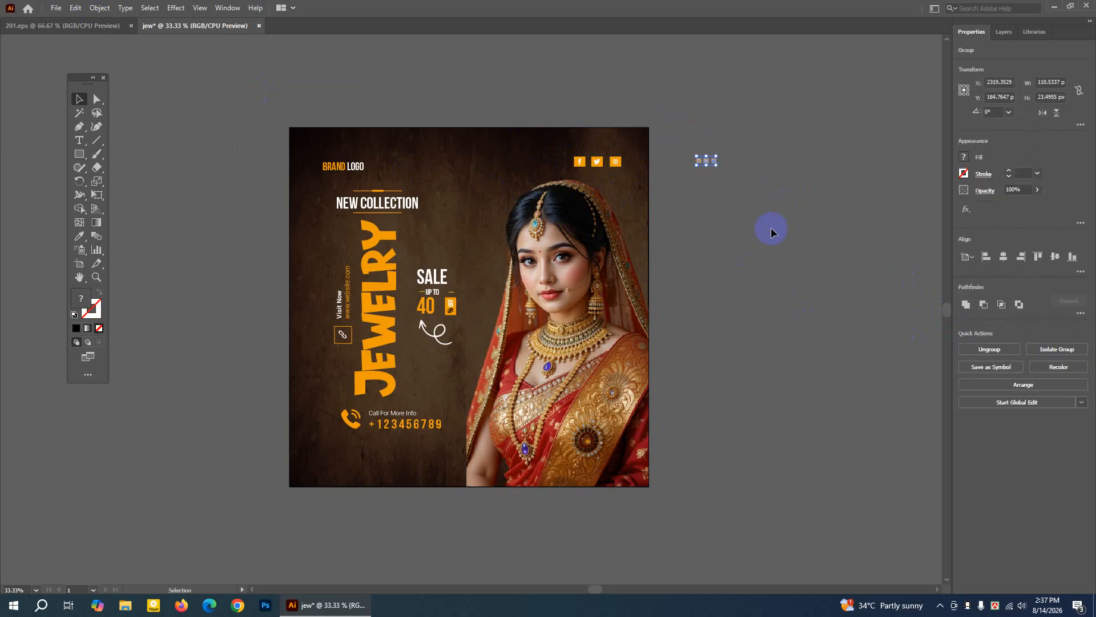
key("Delete")
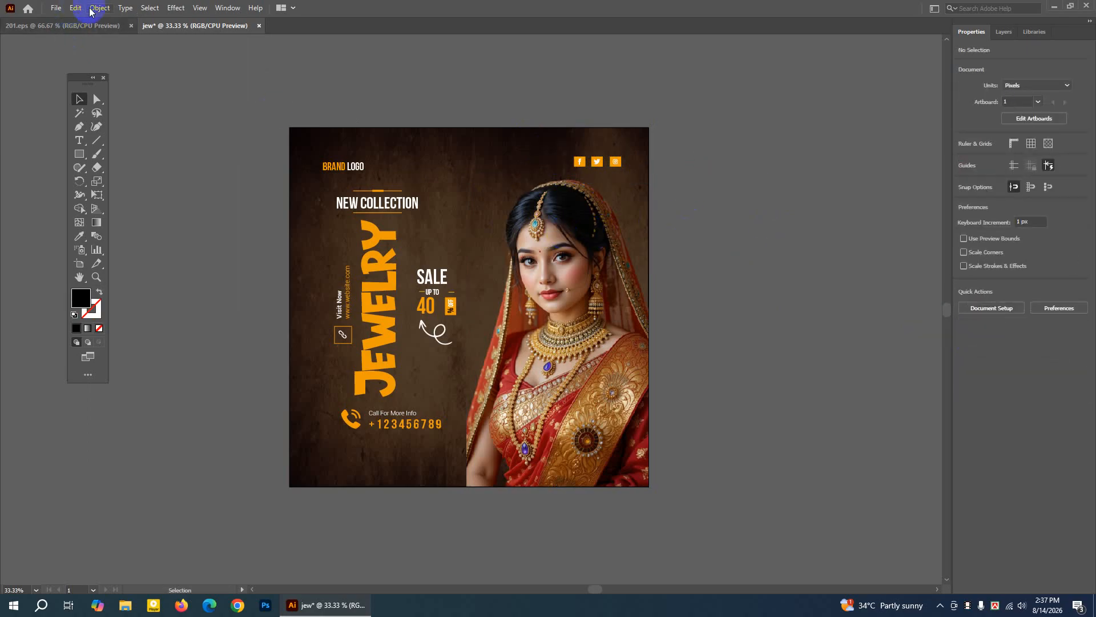
Unlock all the locked artwork and clear the selection
left_click(97, 8)
left_click(117, 100)
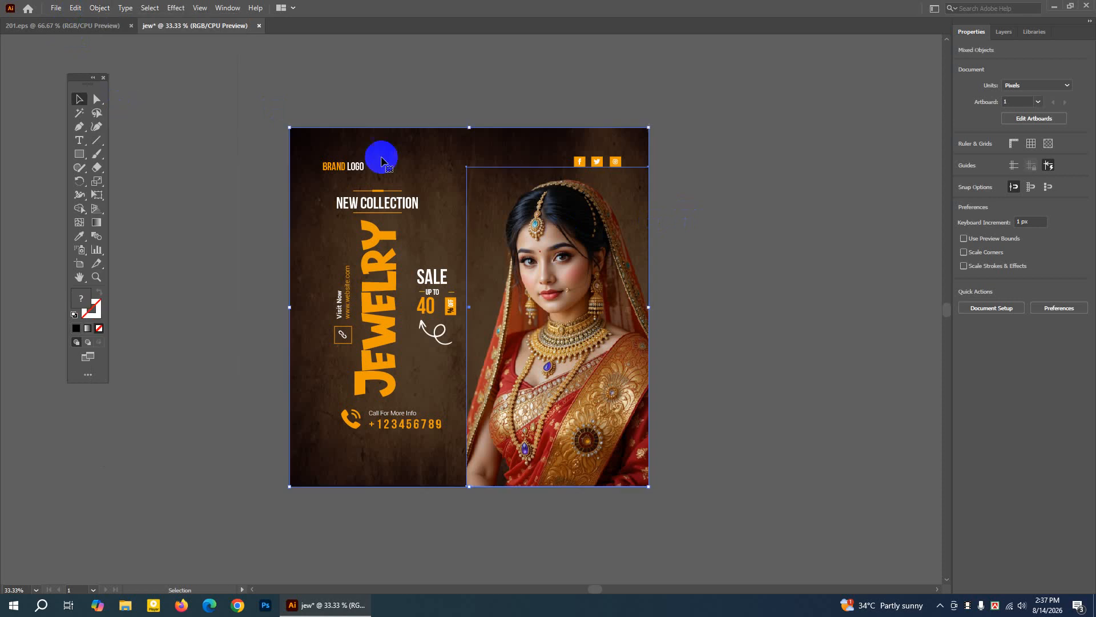
left_click(736, 168)
left_click(519, 164)
left_click(700, 177)
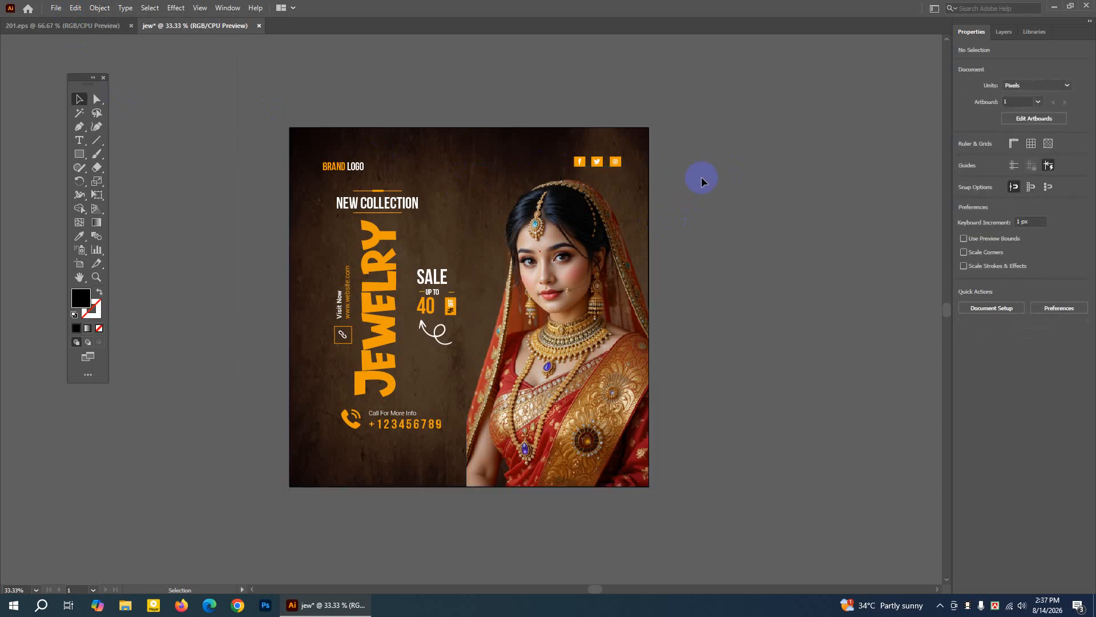
left_click(522, 237)
left_click(471, 186)
left_click_drag(471, 186, 449, 166)
left_click(763, 186)
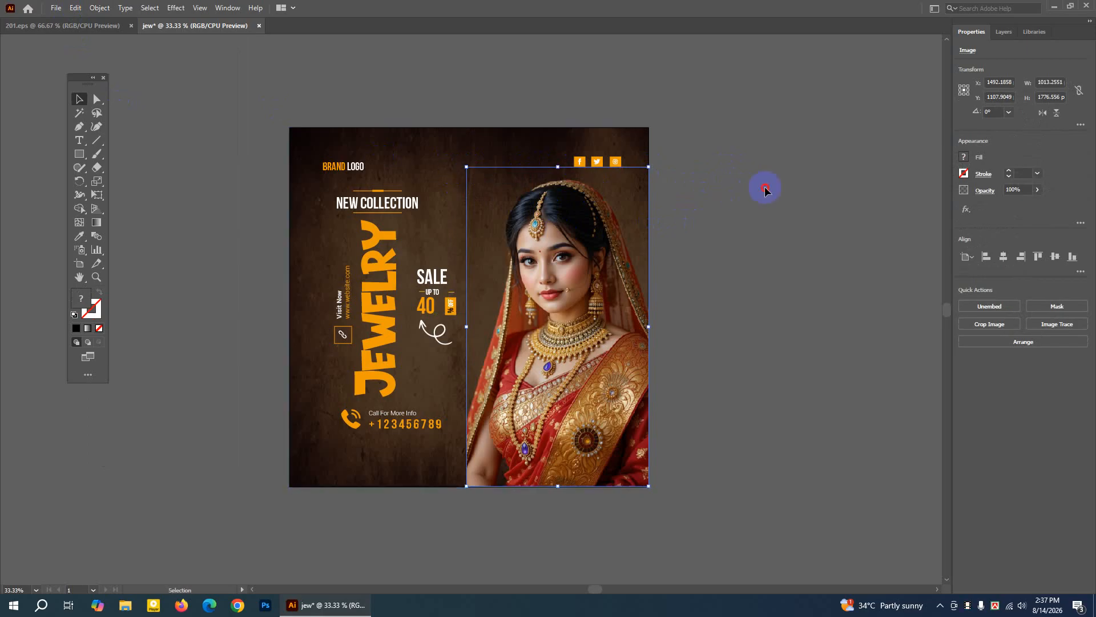
left_click(580, 256)
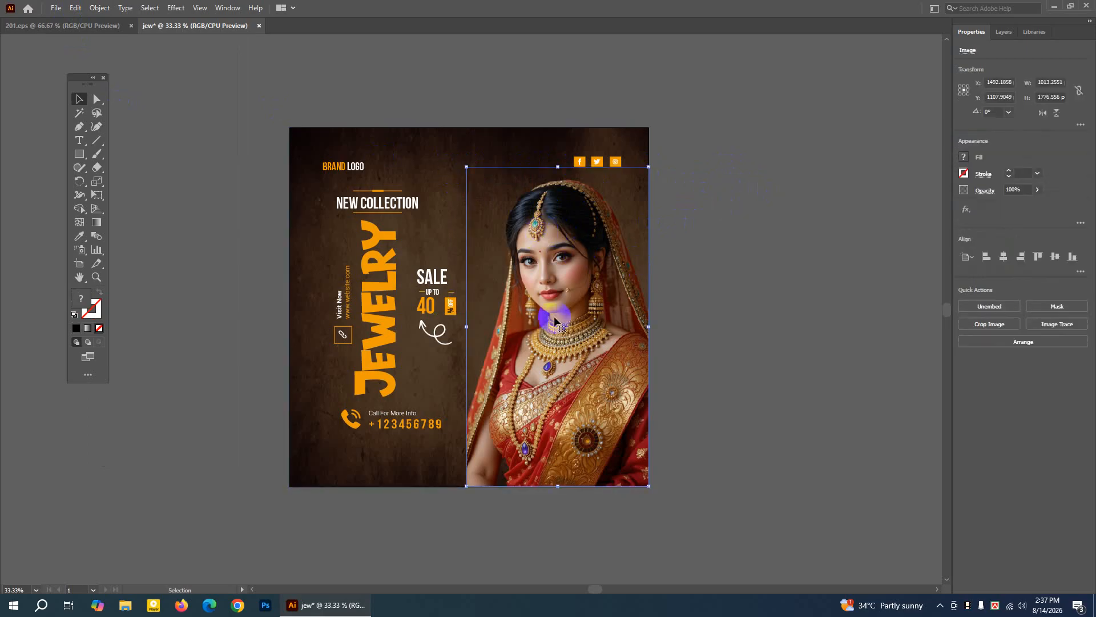
left_click(674, 261)
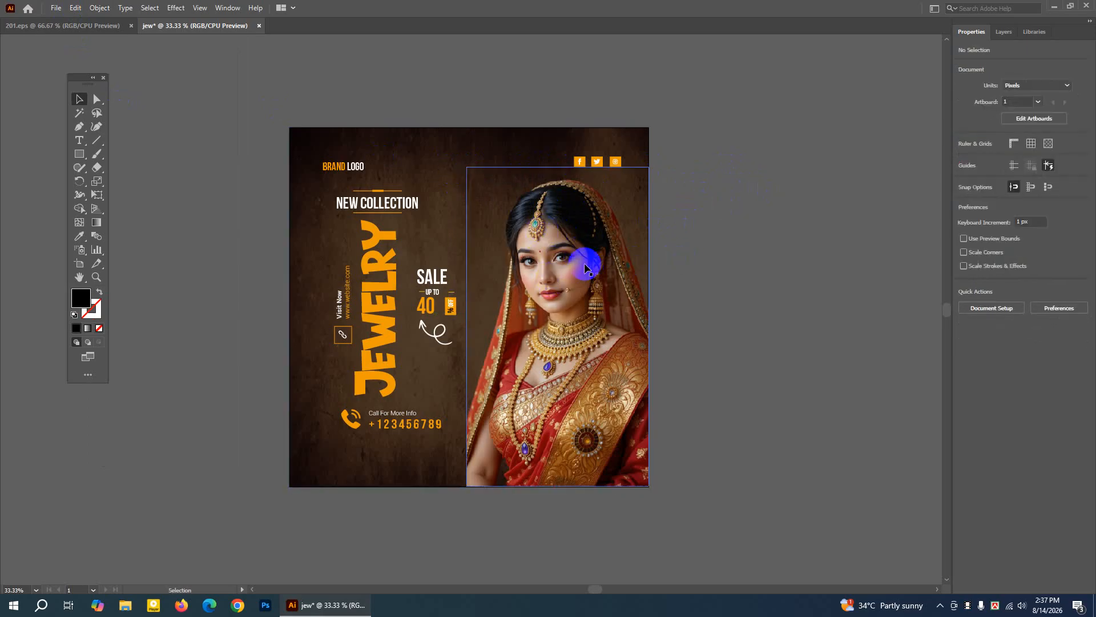
Enlarge the model photo to about 1069 × 1875 px, flush with the artboard's right edge and extending below it
left_click_drag(578, 251, 578, 278)
left_click_drag(467, 191, 431, 164)
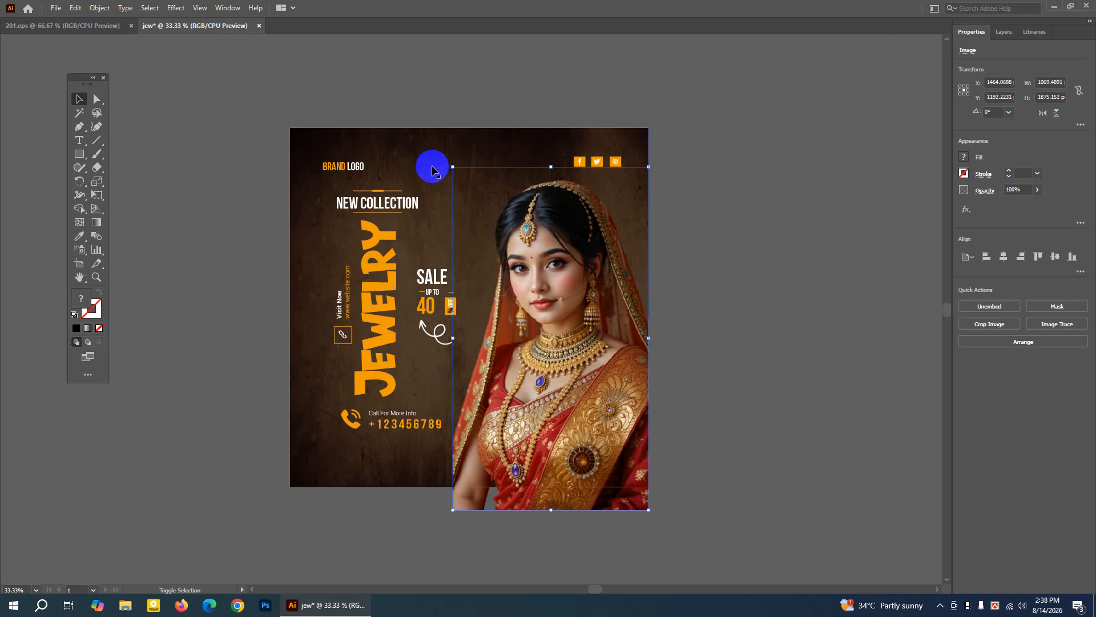
left_click(664, 236)
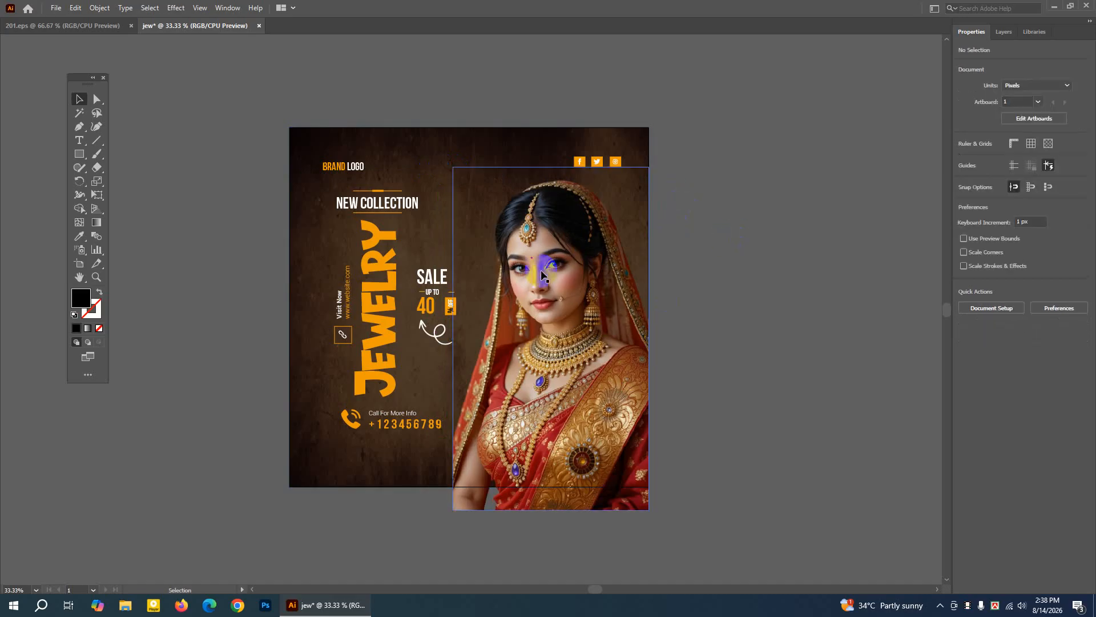
left_click_drag(562, 279, 560, 281)
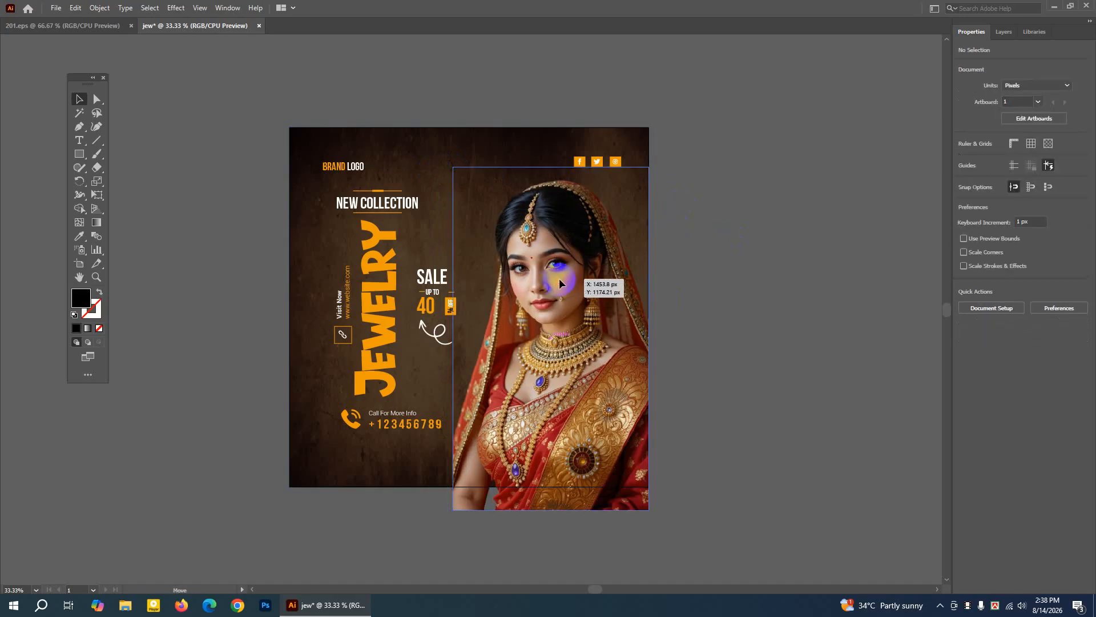
left_click(822, 282)
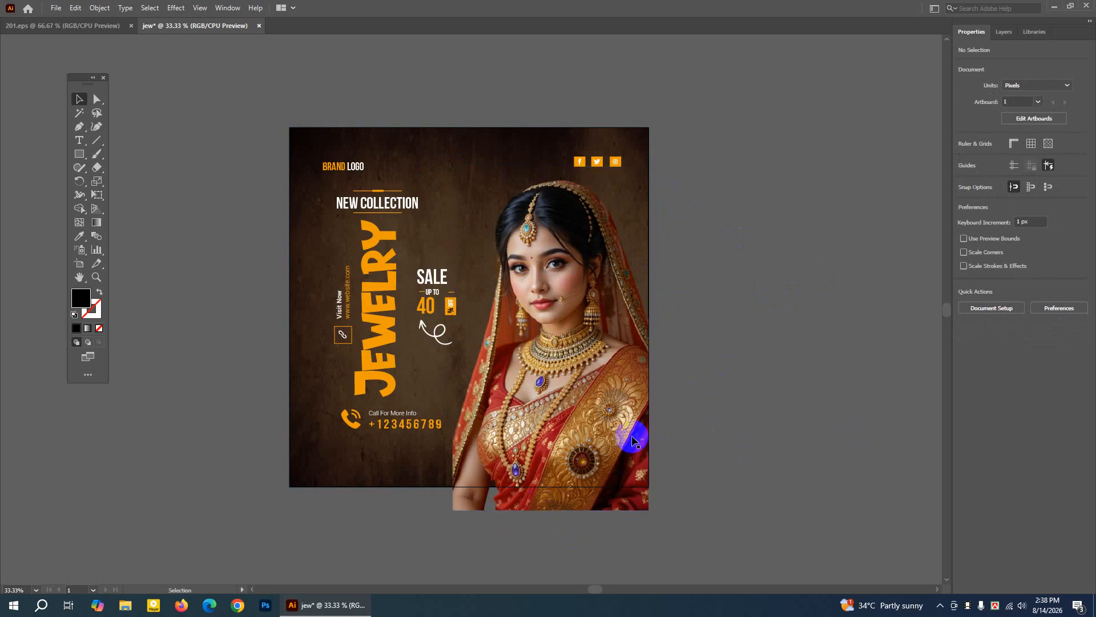
left_click(569, 365)
left_click(714, 328)
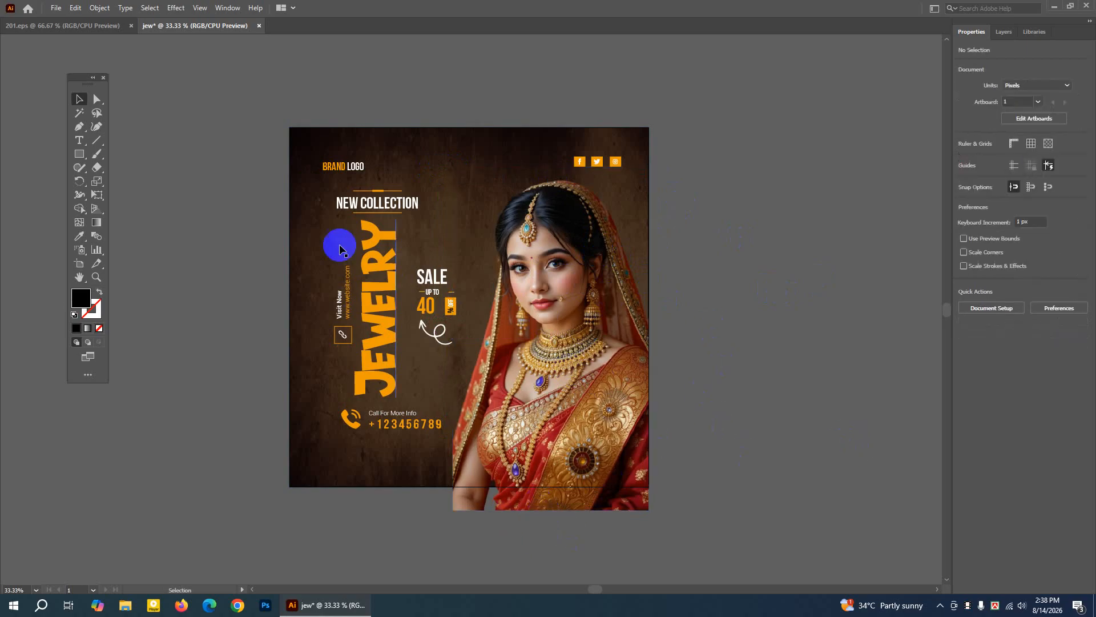
Enlarge the BRAND LOGO text to about 258 px wide and place a copy of it beside the artboard
left_click(80, 278)
left_click_drag(416, 251, 394, 233)
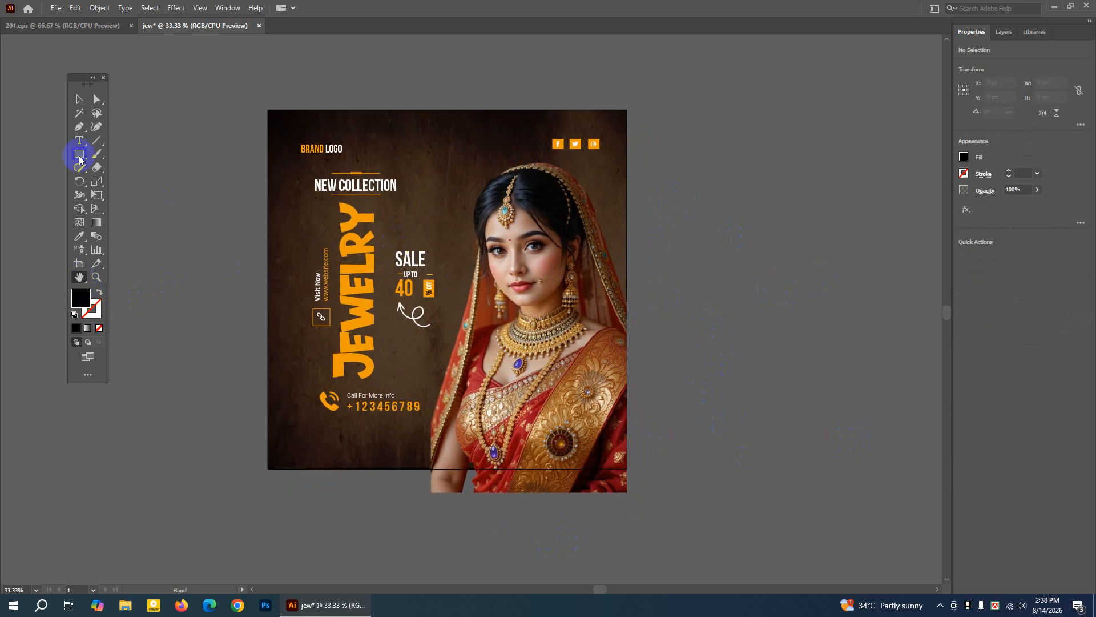
left_click(80, 100)
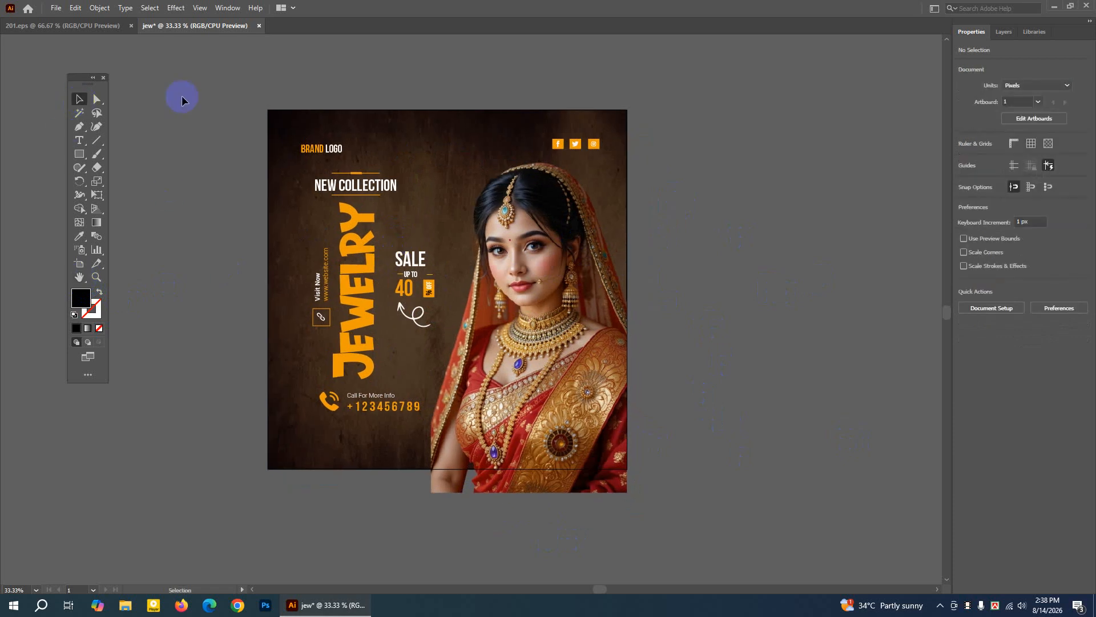
left_click(338, 153)
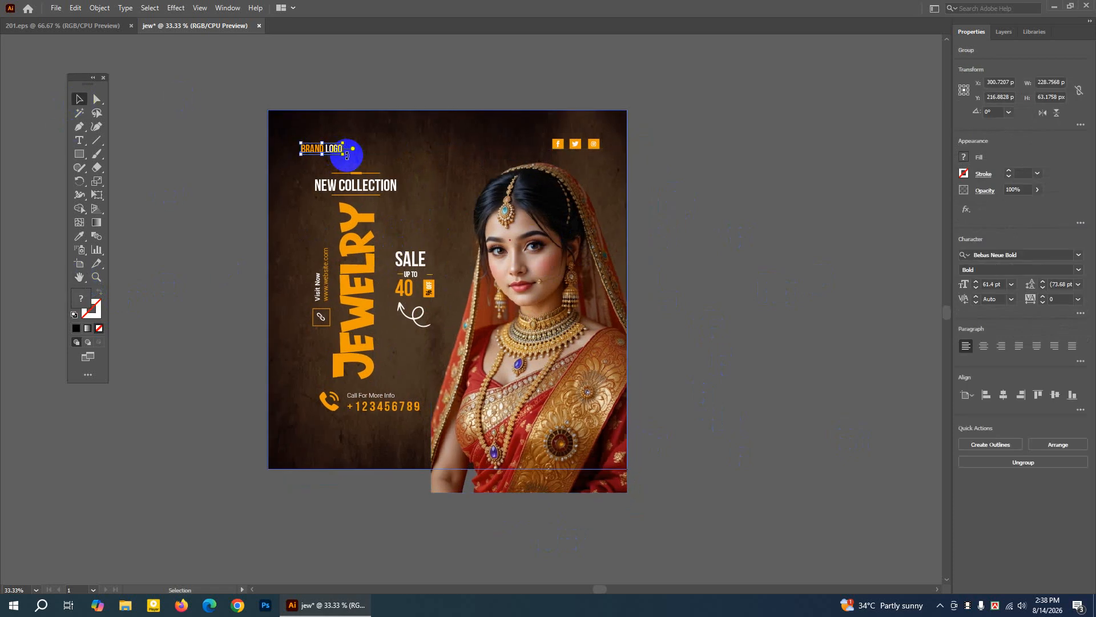
left_click_drag(342, 155, 700, 182)
left_click(369, 99)
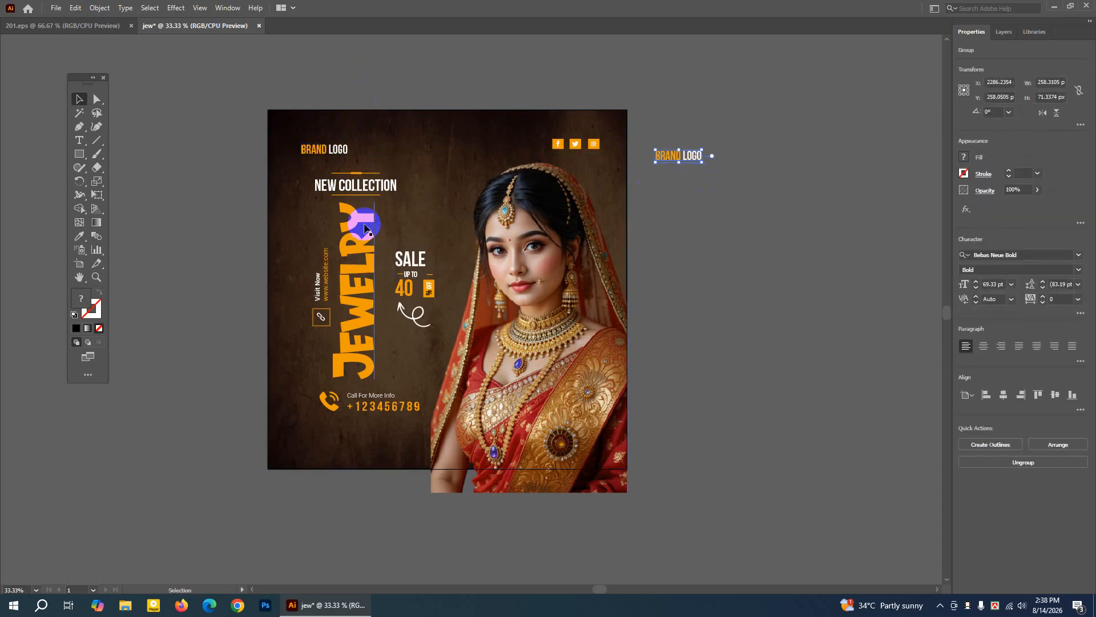
Enlarge the BRAND LOGO copy beside the artboard to about 826 px wide
left_click(705, 164)
left_click(705, 163)
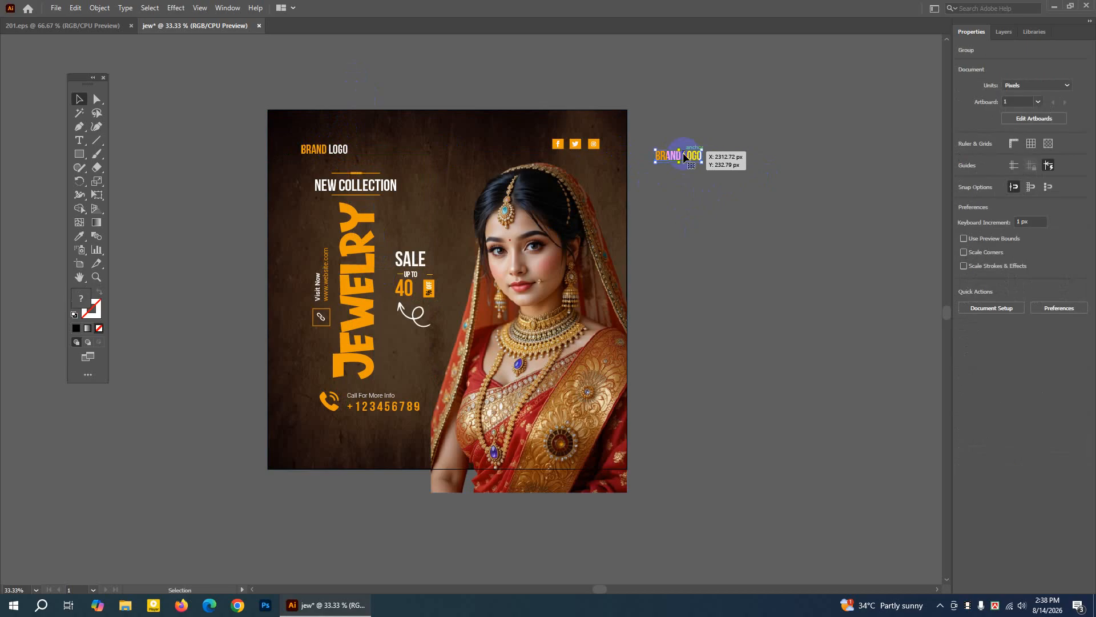
left_click_drag(705, 162, 778, 271)
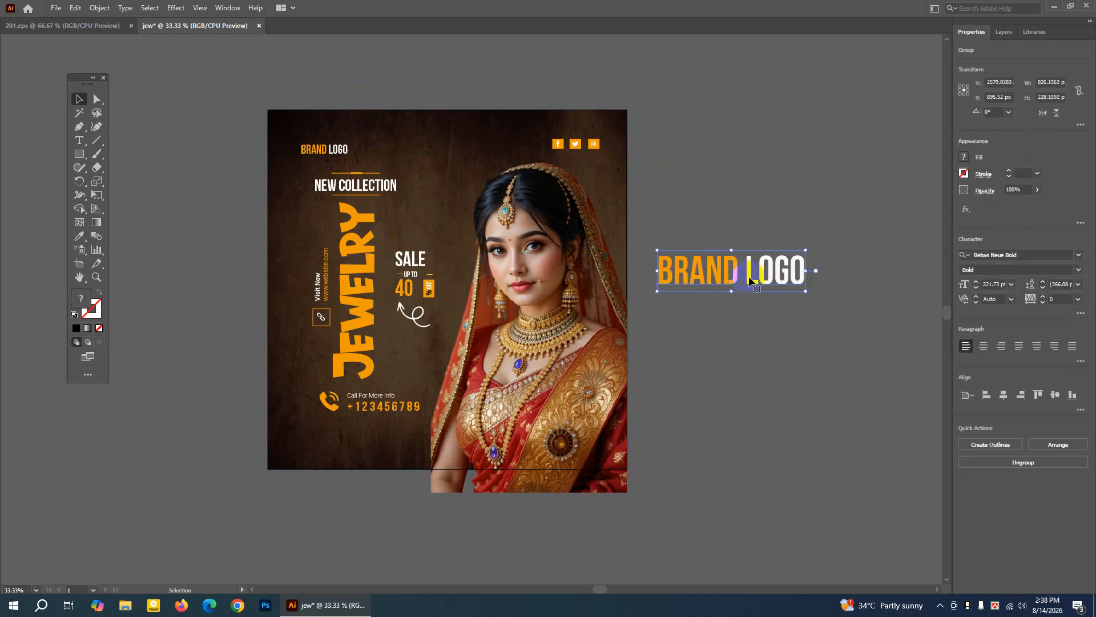
left_click(831, 297)
left_click(789, 280)
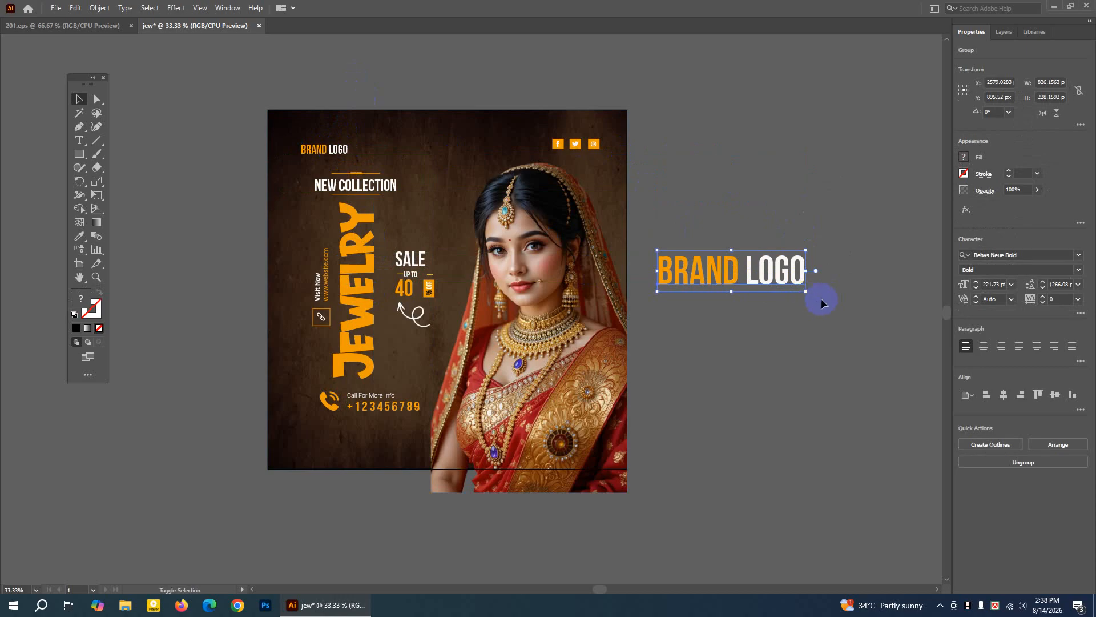
Rotate the enlarged logo copy 90° so it reads vertically and delete it
left_click_drag(818, 297, 779, 218)
left_click_drag(726, 244, 724, 247)
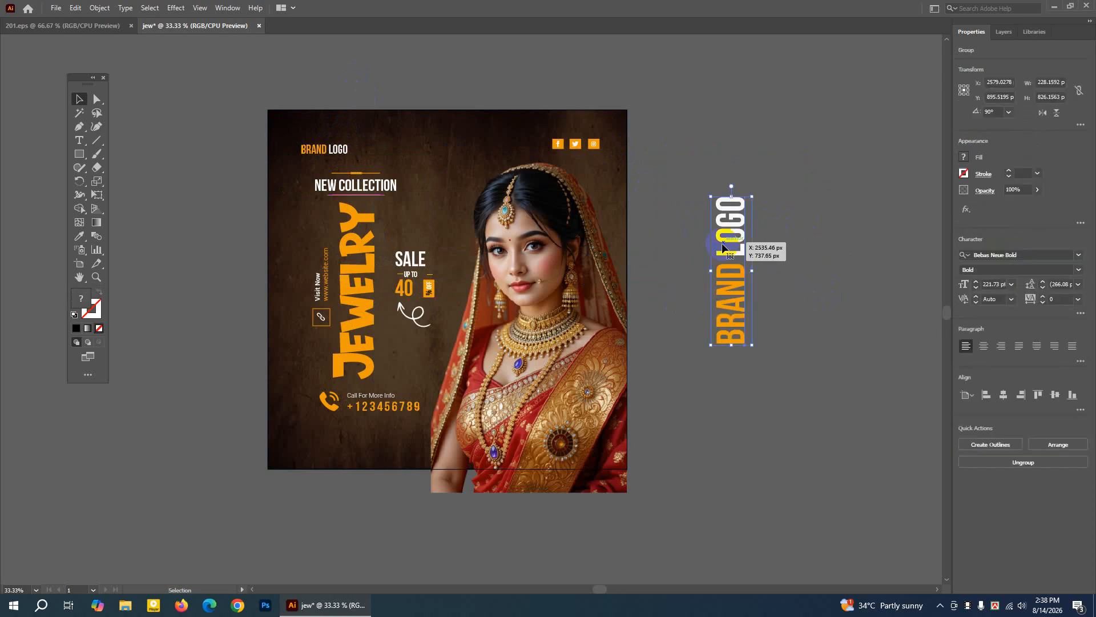
key("Delete")
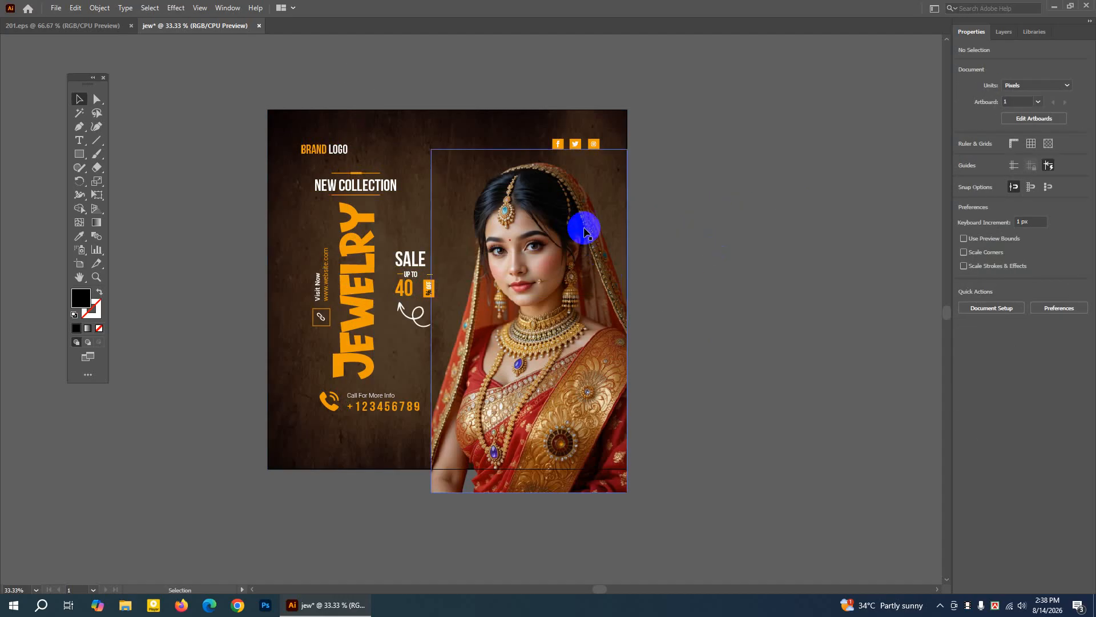
Lock the poster's 33% opacity background texture image
left_click(411, 262)
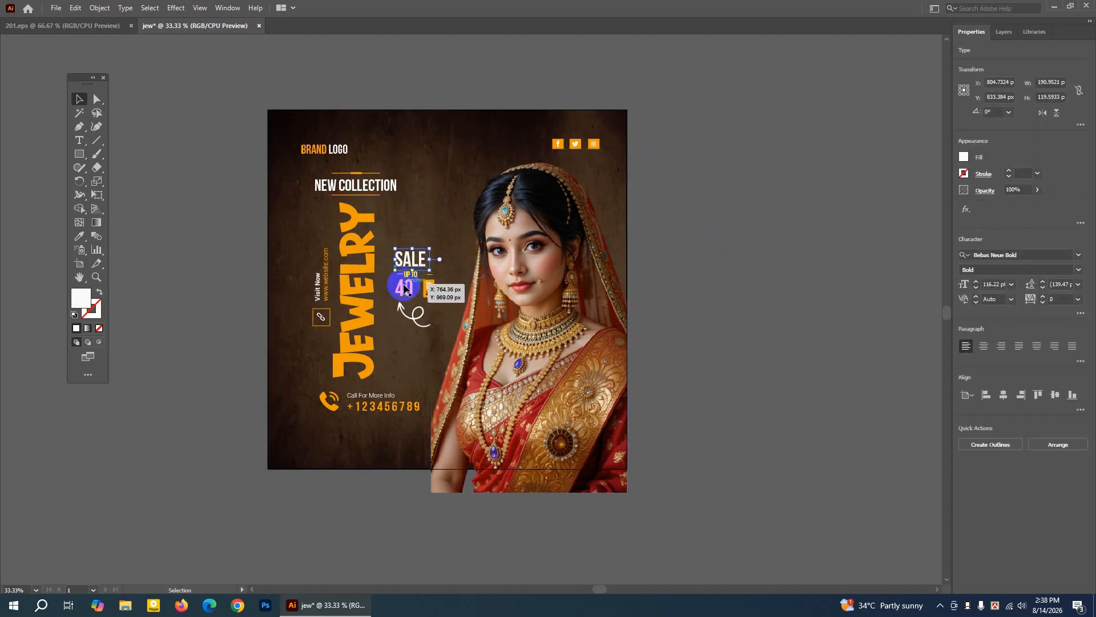
left_click(266, 100)
left_click(280, 119)
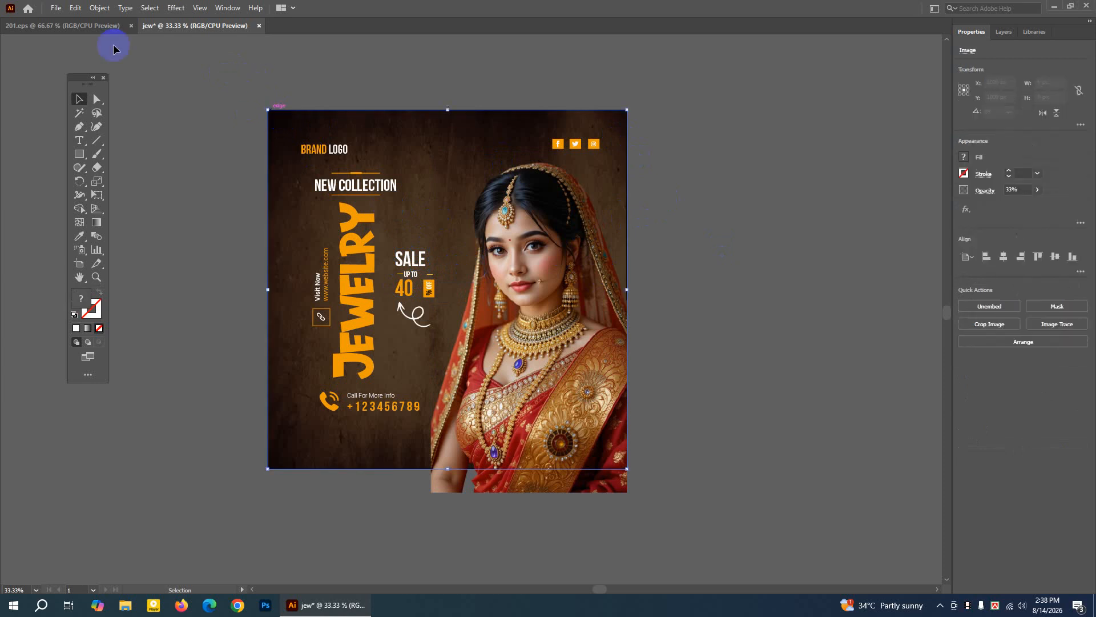
left_click(99, 8)
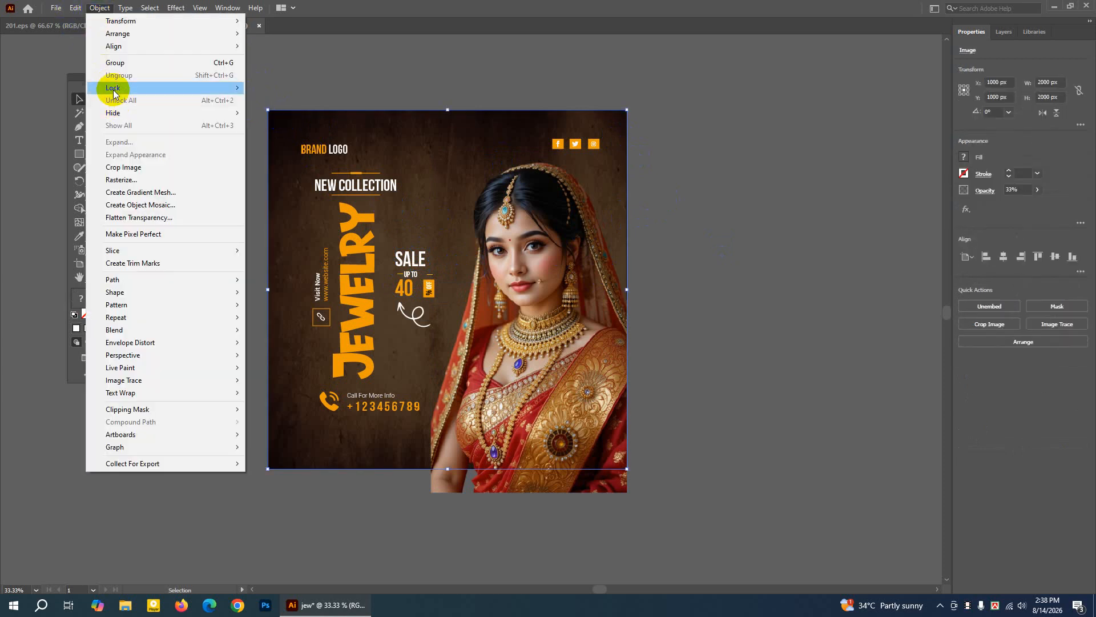
mouse_move(113, 89)
left_click(278, 88)
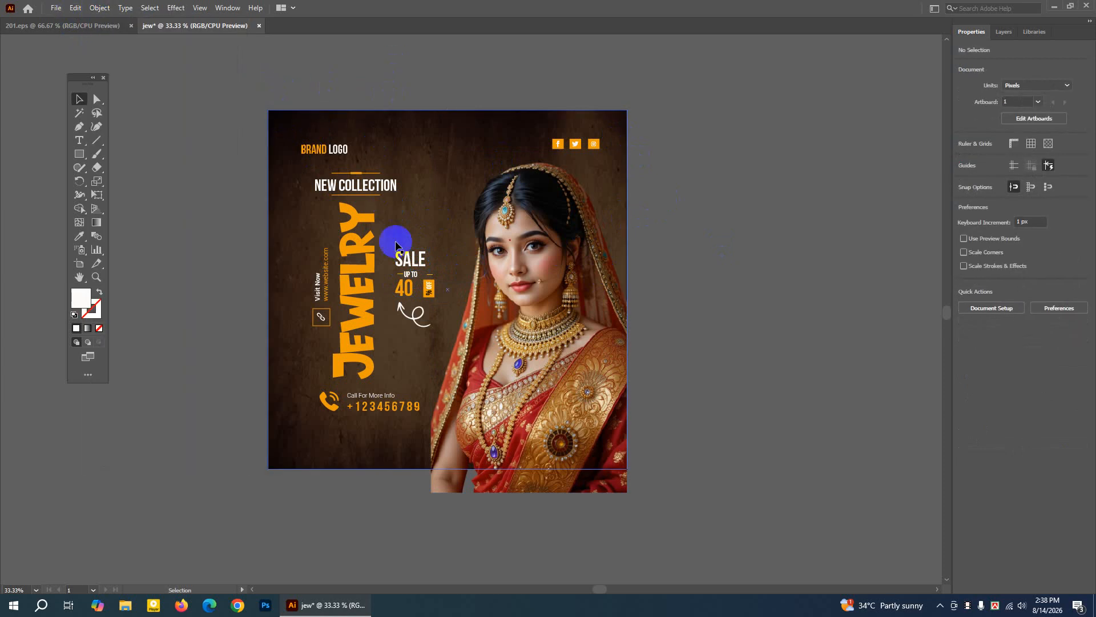
Hide the 2000 × 2000 px black rectangle behind the texture, bring it back and clear the selection
left_click(280, 120)
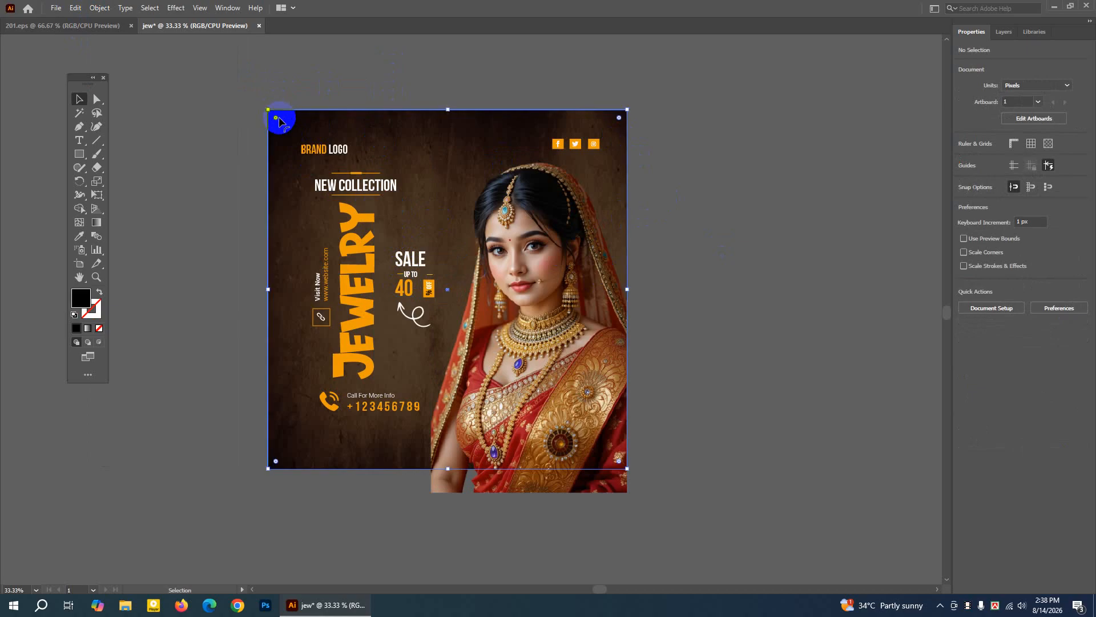
left_click_drag(257, 104, 282, 118)
left_click_drag(162, 55, 298, 122)
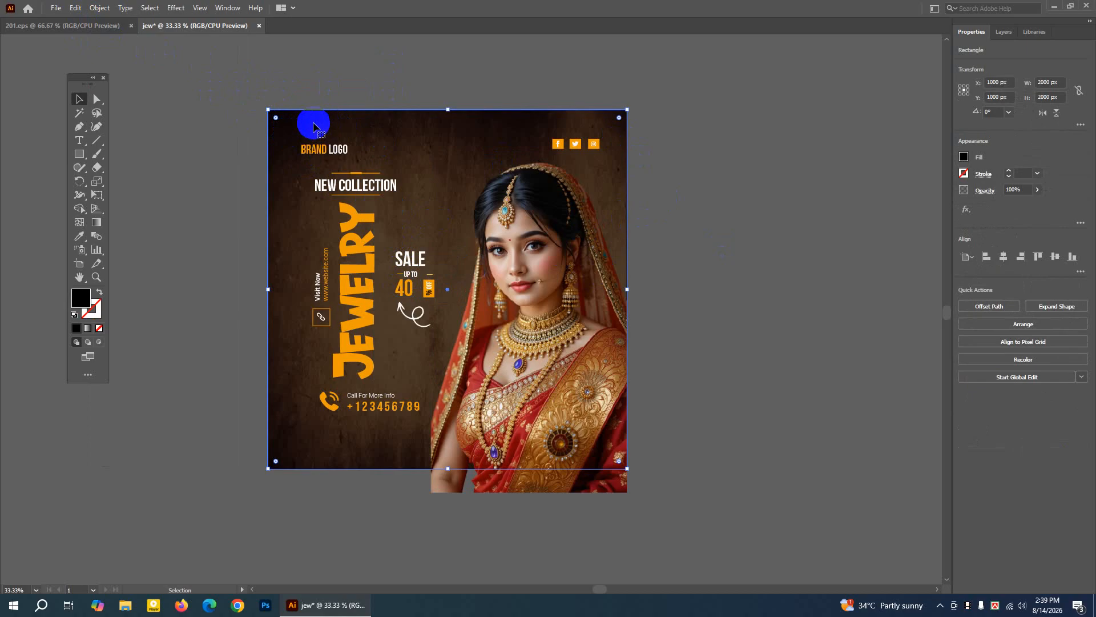
left_click(309, 90)
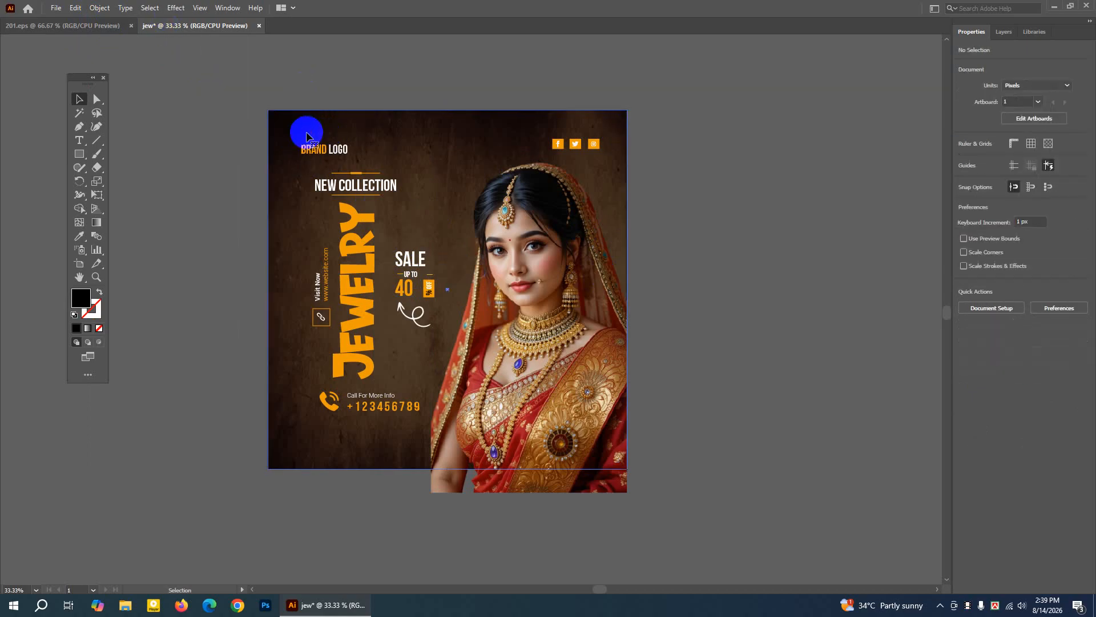
left_click(307, 136)
left_click(99, 7)
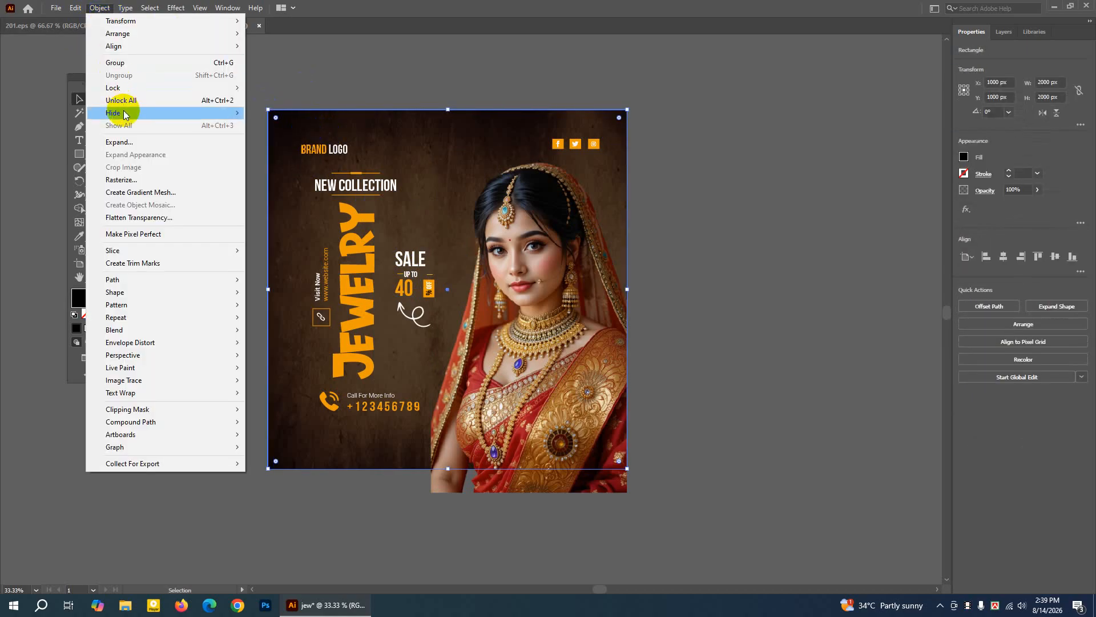
mouse_move(125, 114)
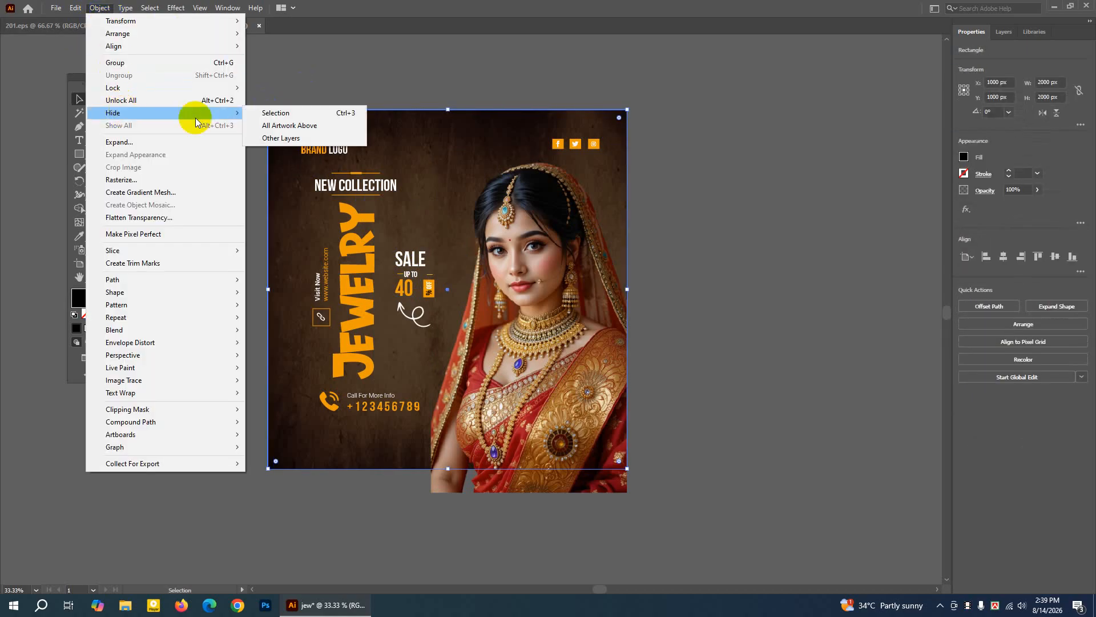
left_click(257, 116)
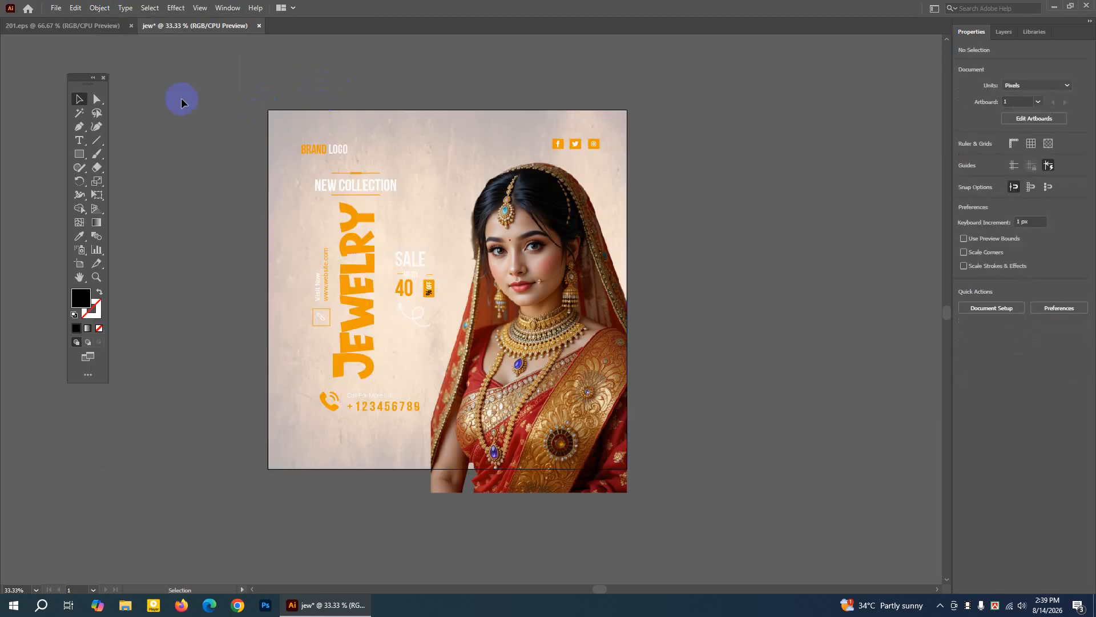
key("ctrl+alt+3")
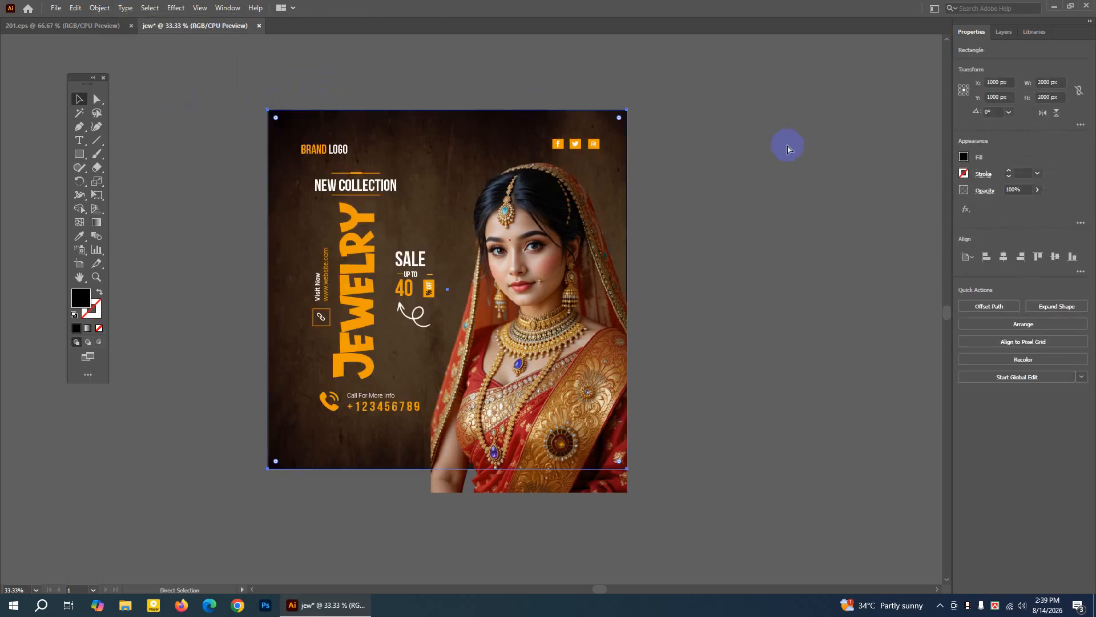
left_click(211, 142)
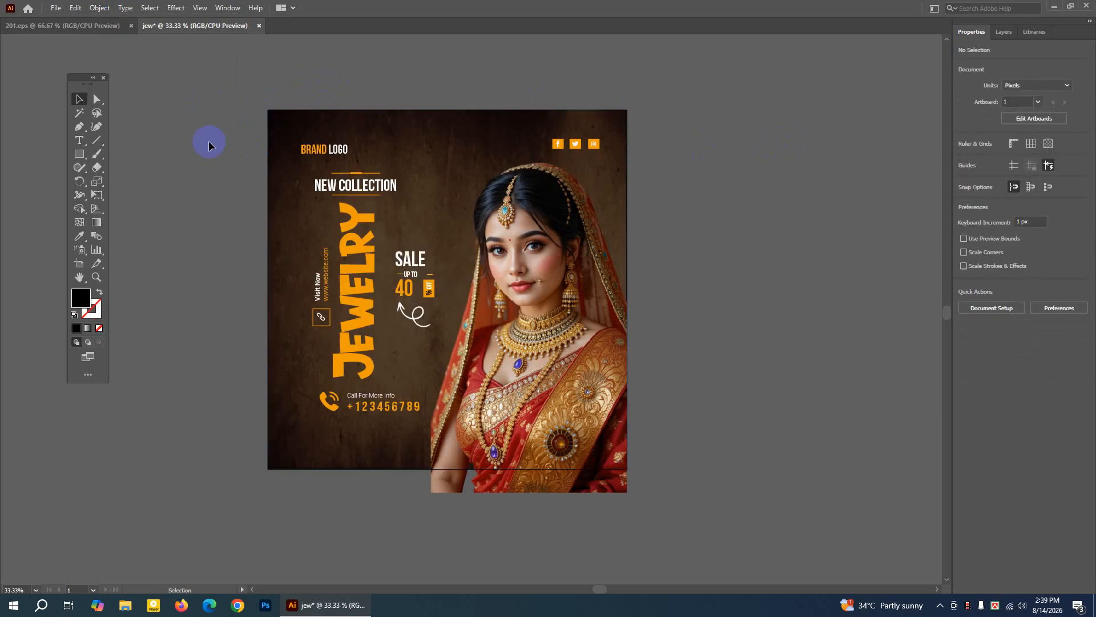
Hide the black background rectangle once more and undo the hiding
left_click(287, 122)
left_click(99, 7)
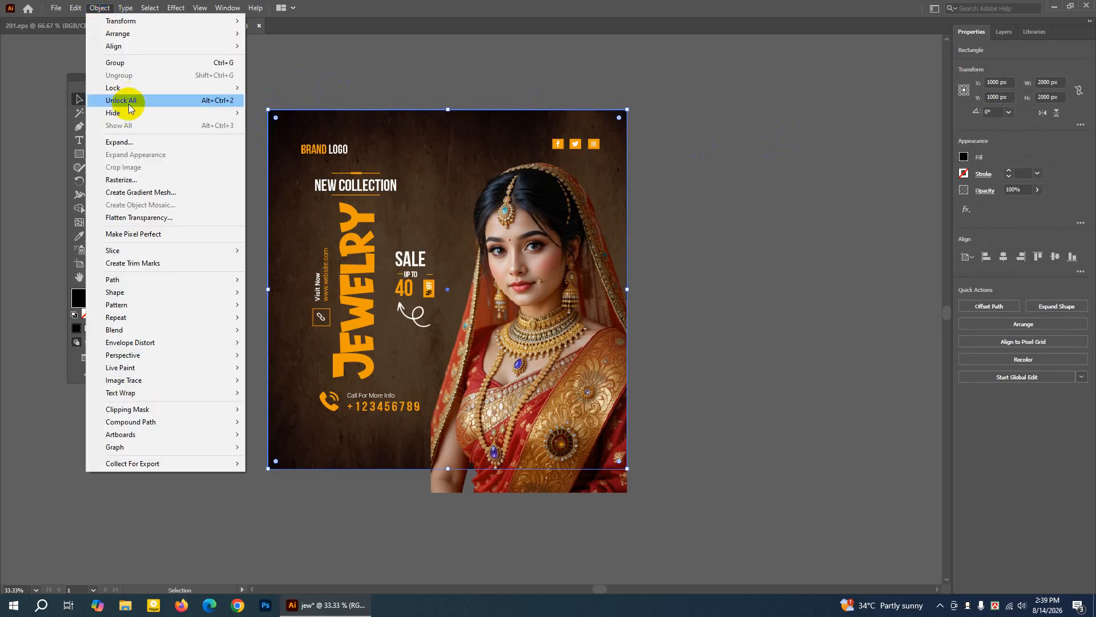
mouse_move(137, 113)
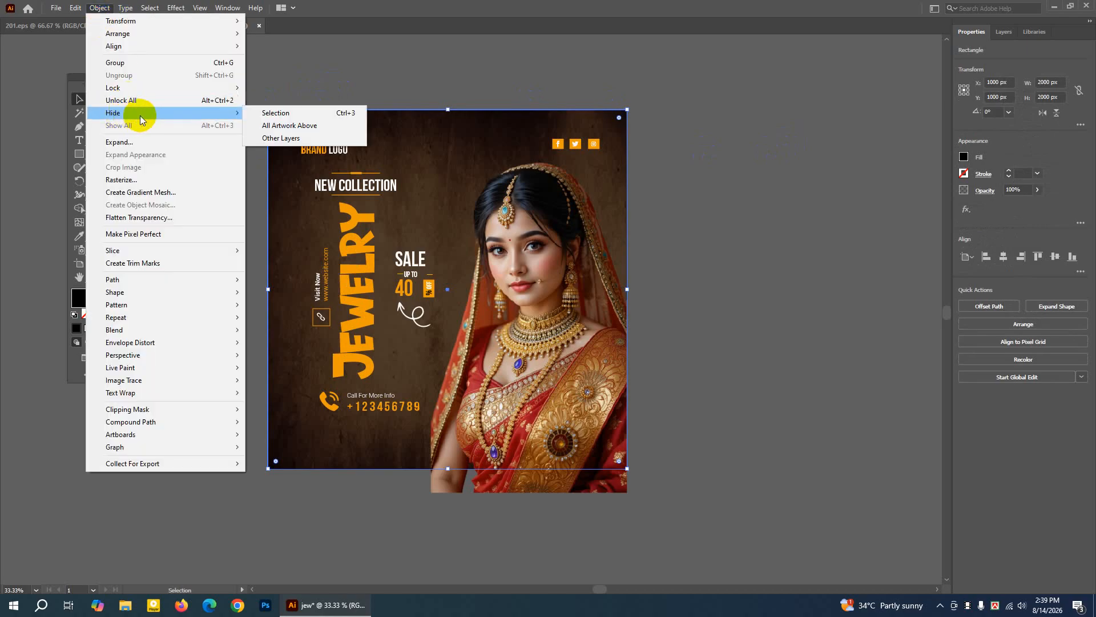
left_click(275, 114)
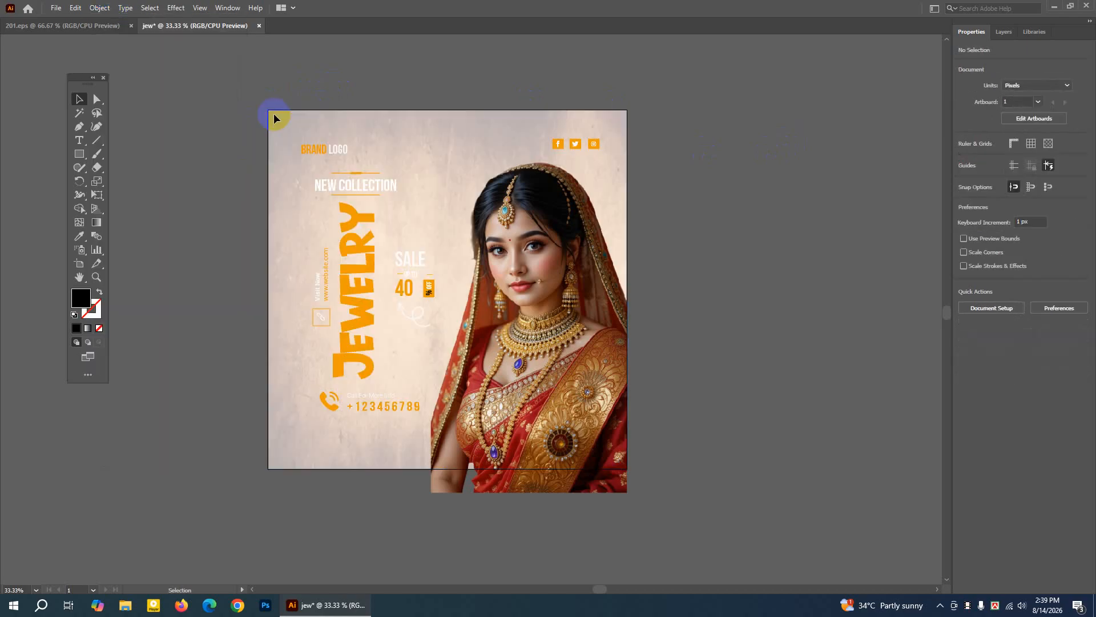
key("ctrl+z")
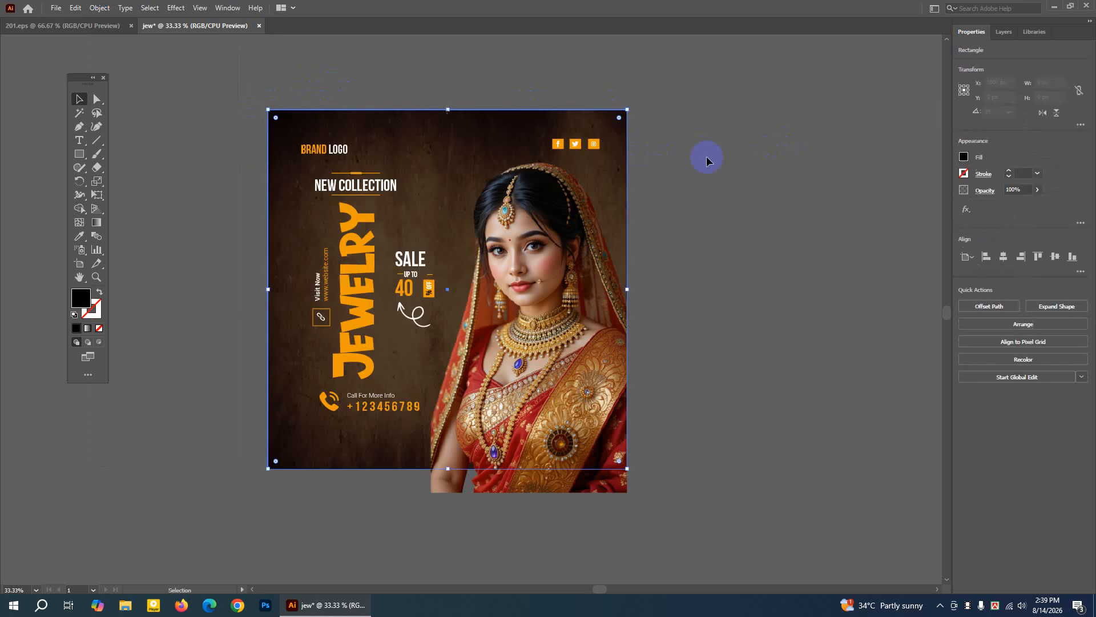
left_click(706, 158)
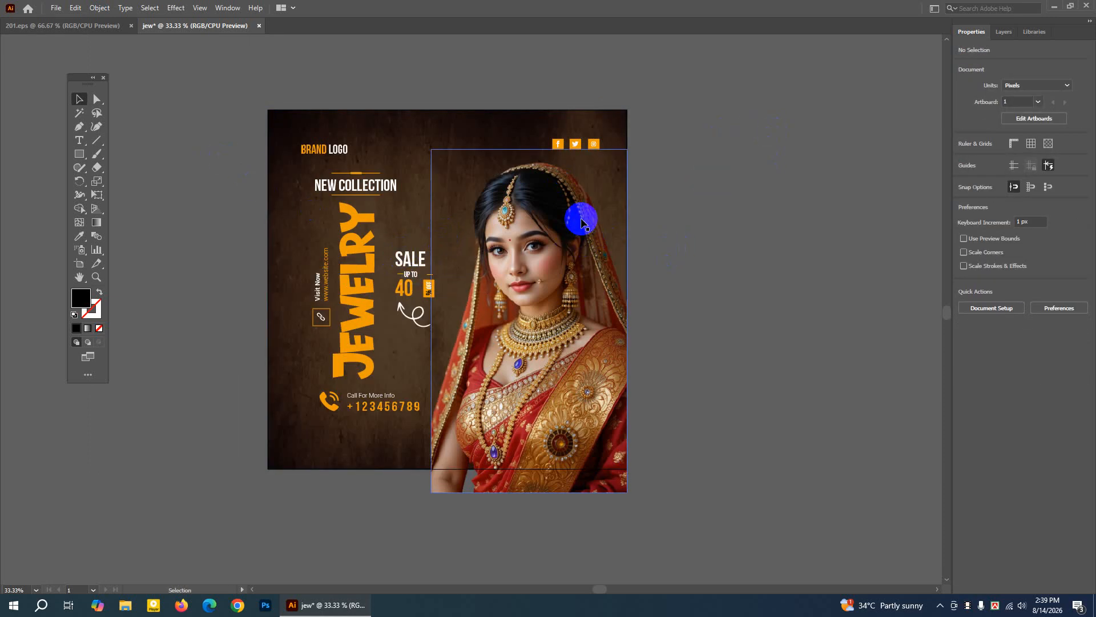
Move the black background rectangle off the poster to the empty canvas beyond the artboard's right edge
left_click_drag(237, 81, 668, 512)
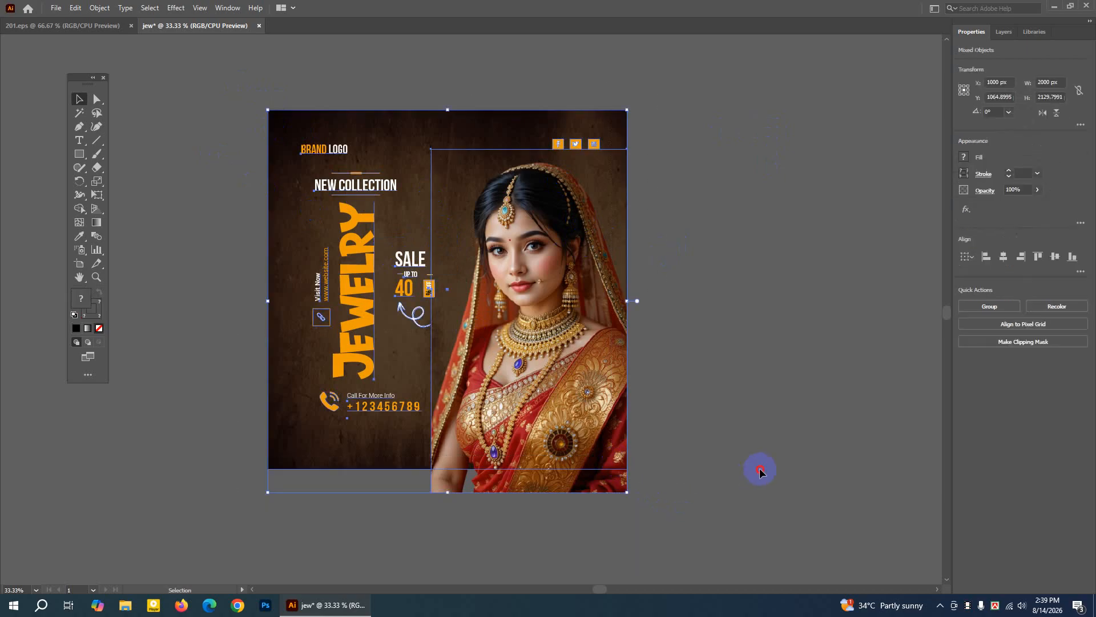
left_click(762, 467)
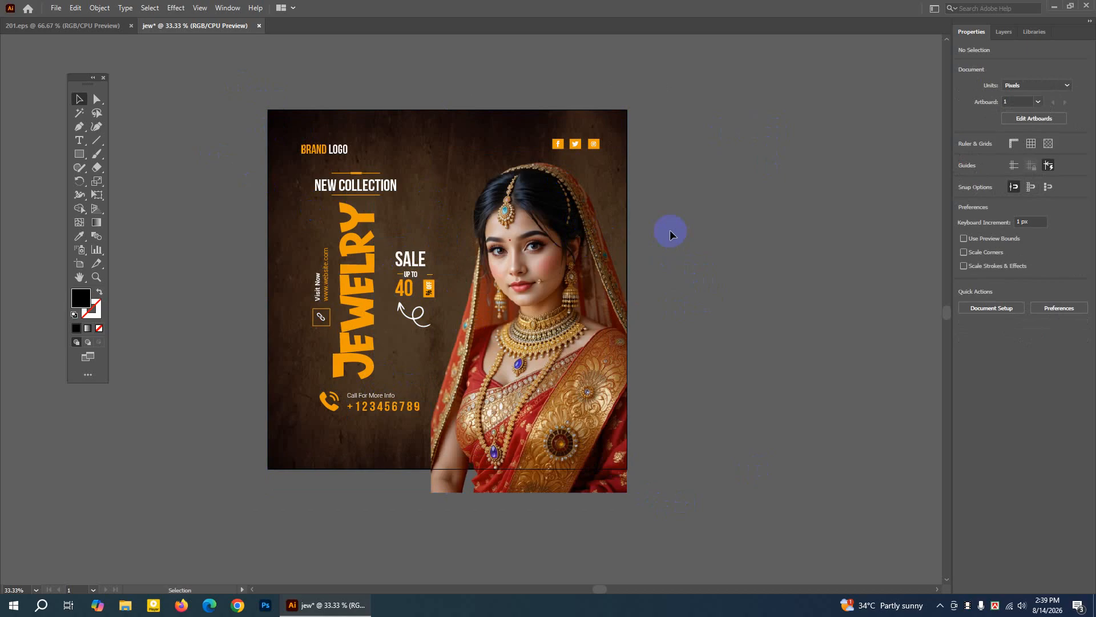
left_click(361, 137)
left_click_drag(361, 137, 781, 144)
left_click_drag(765, 201, 761, 204)
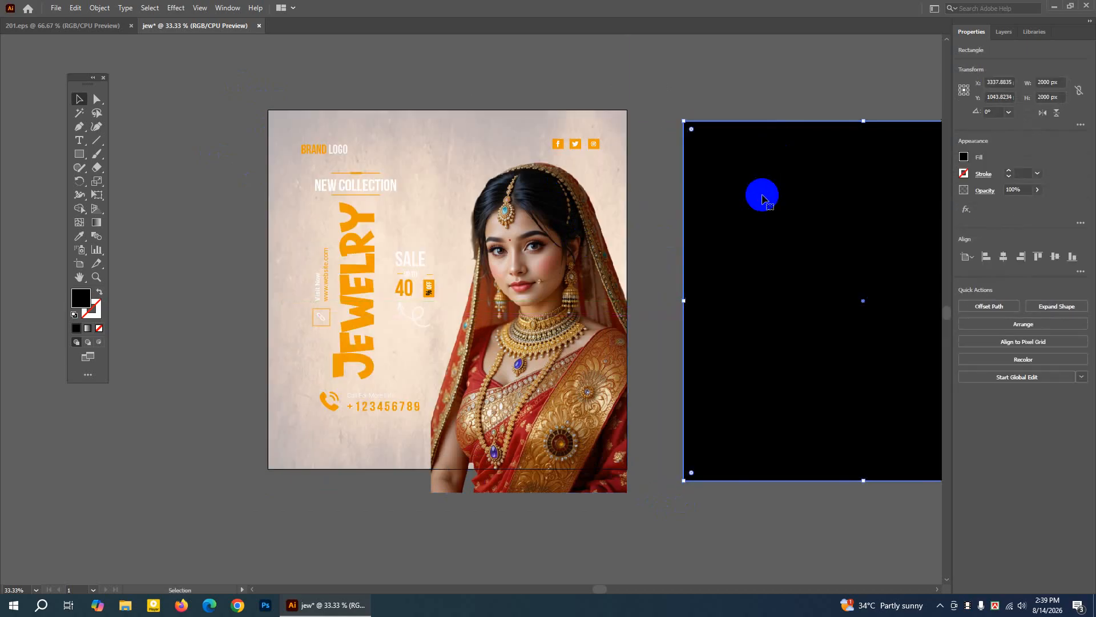
left_click(515, 120)
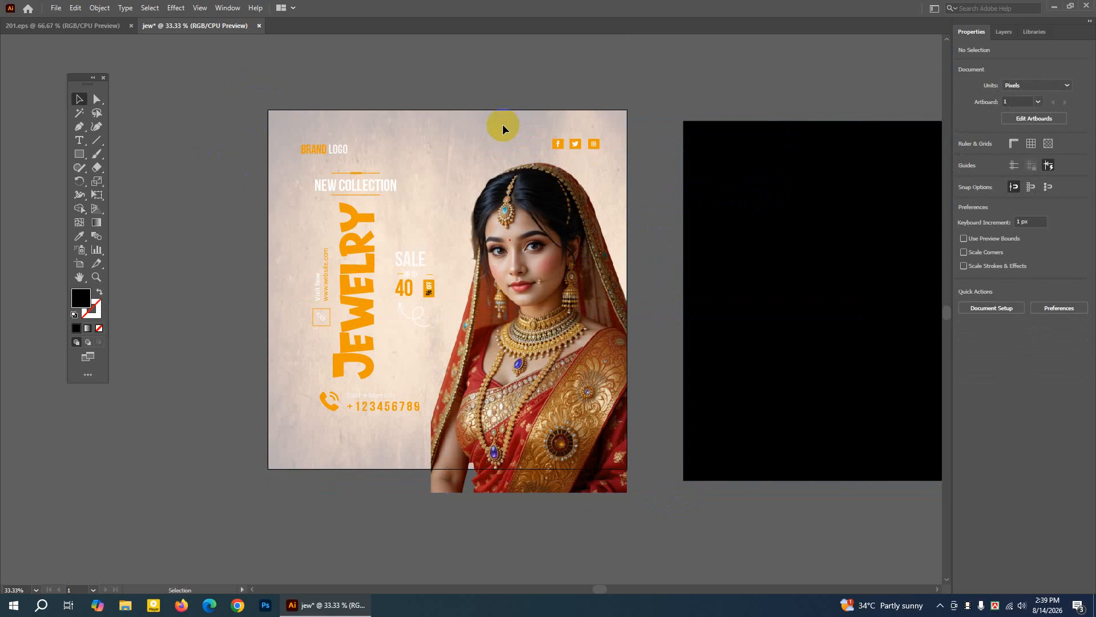
Shift the black rectangle closer to the artboard and slightly down on the empty canvas, and clear the selection
left_click(802, 185)
mouse_move(758, 192)
left_mouse_down()
mouse_move(752, 218)
mouse_move(744, 193)
mouse_move(742, 206)
left_mouse_up()
left_click(406, 120)
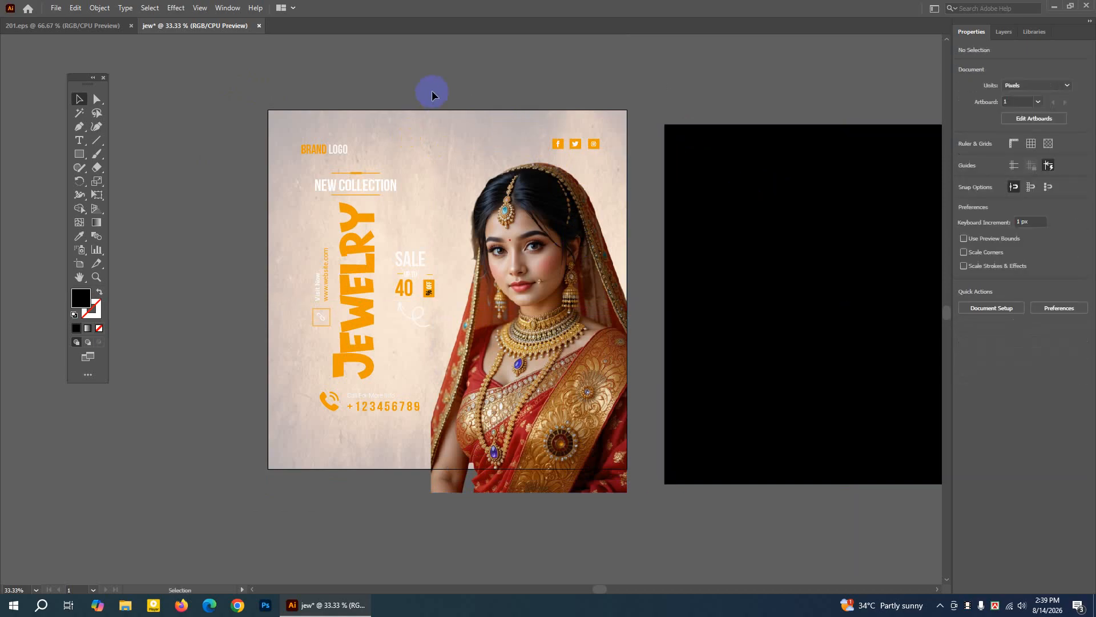
left_click_drag(776, 174, 777, 187)
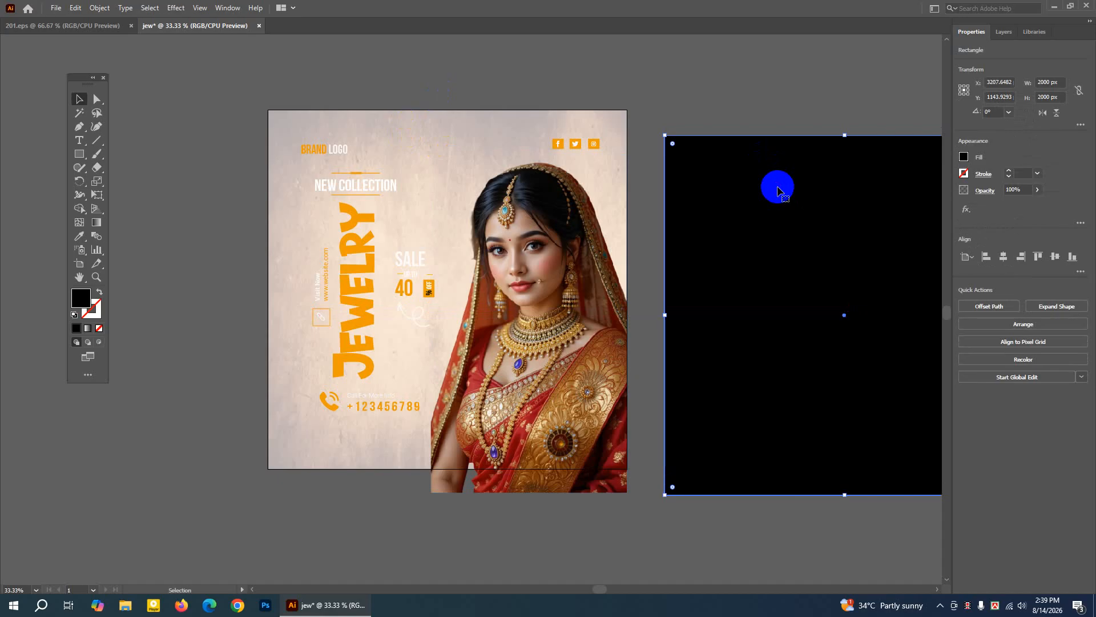
key("a")
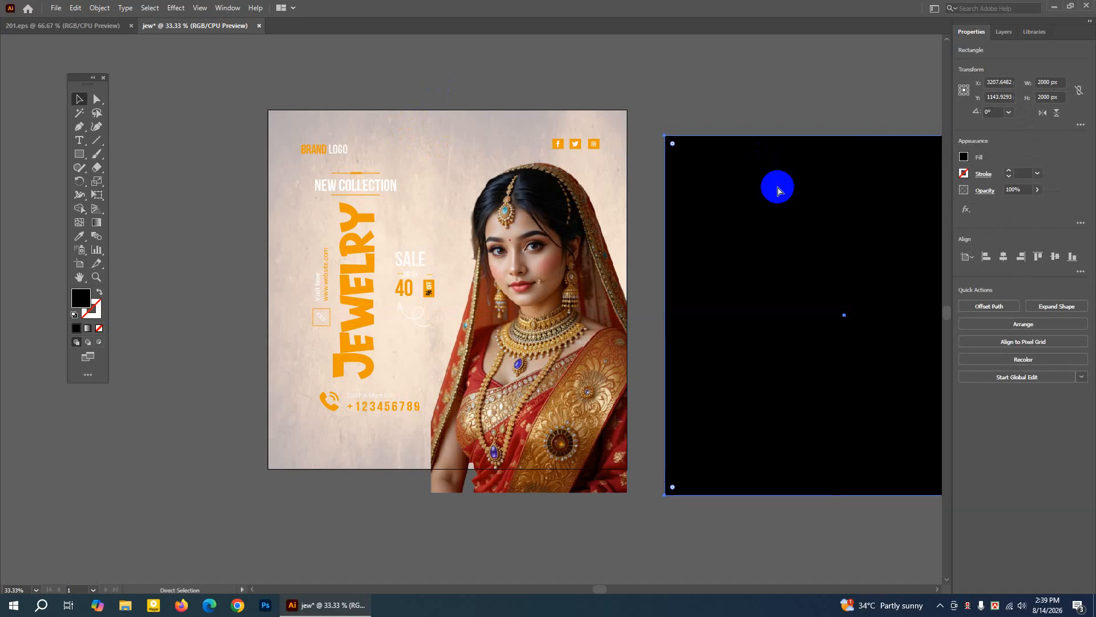
key("v")
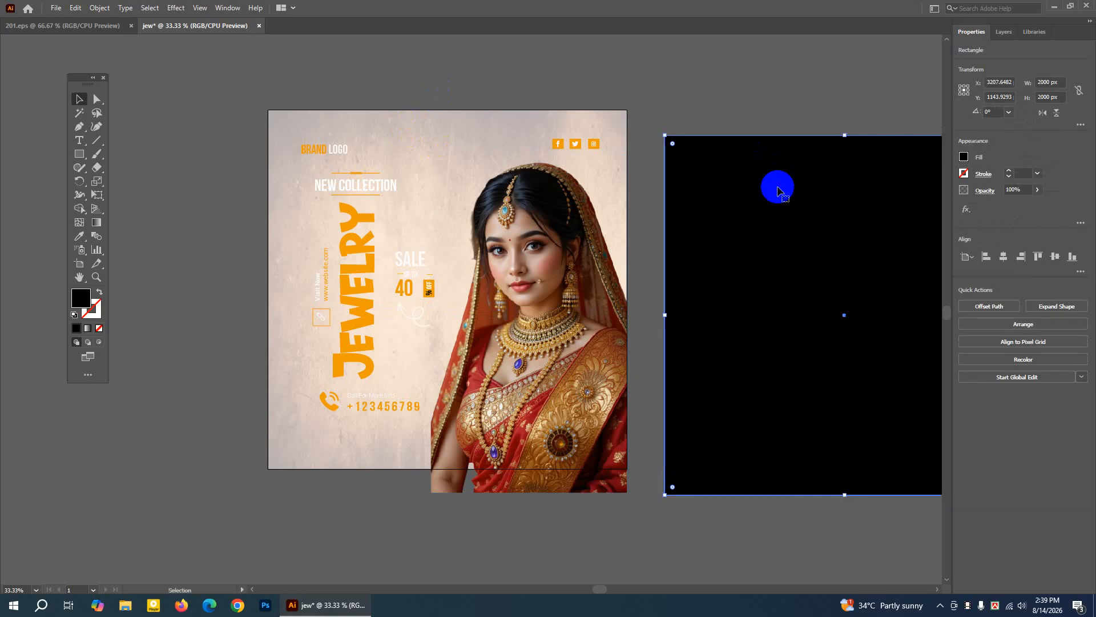
left_click(167, 64)
Unlock all artwork and move the texture image and the black rectangle well clear of the artboard on opposite sides
left_click(108, 9)
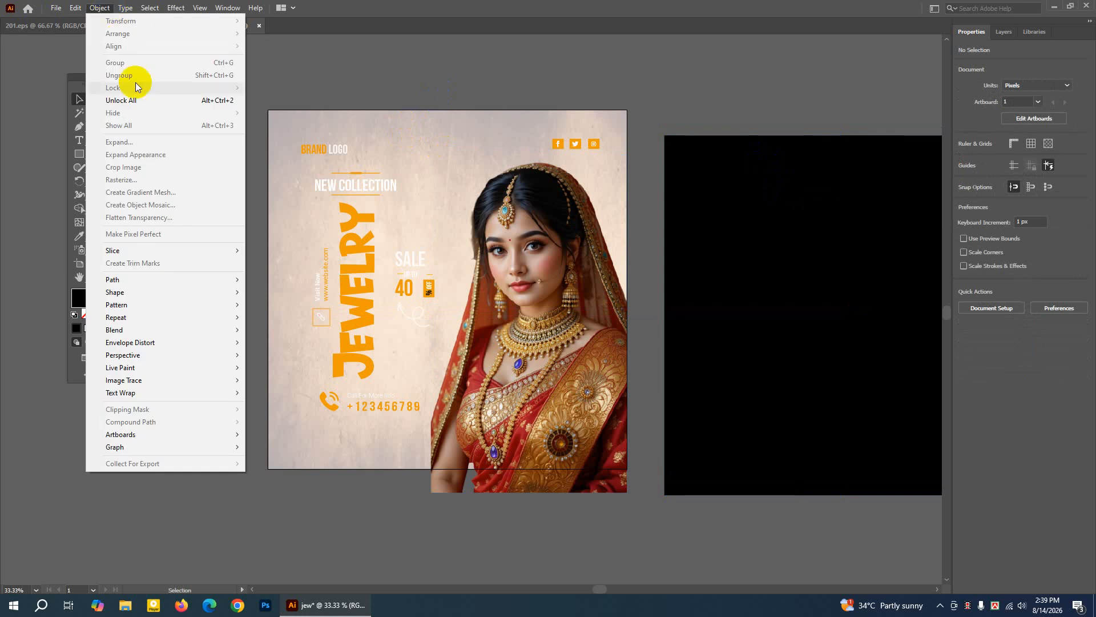
left_click(121, 101)
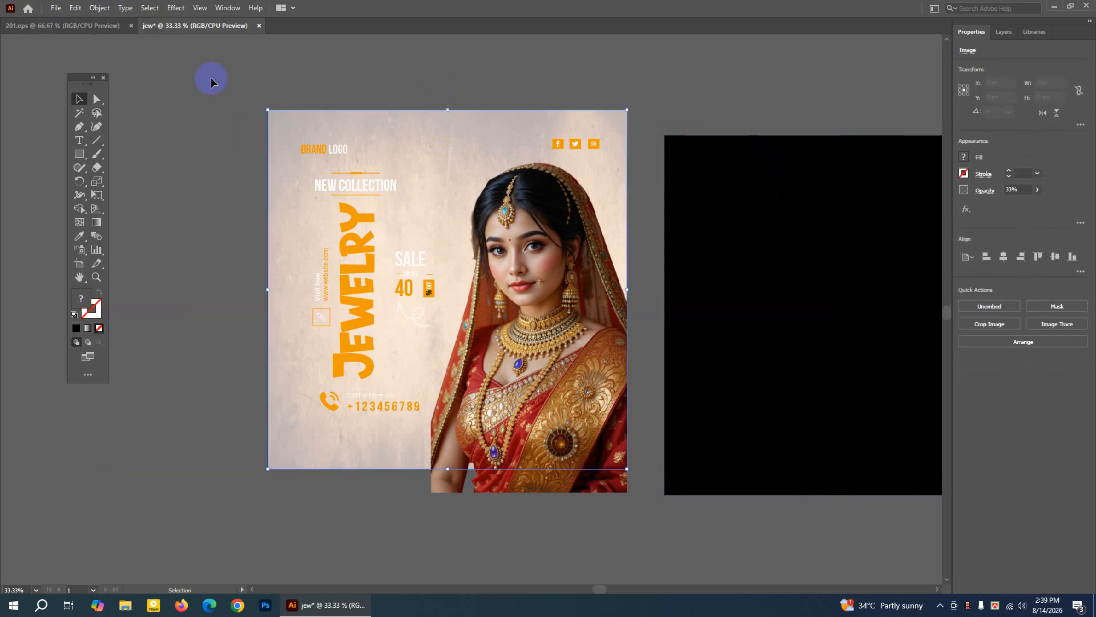
left_click_drag(456, 130, 169, 243)
left_click_drag(707, 235, 753, 177)
Group the poster's text, icons and model photo and move the group off the artboard to the canvas below the black rectangle
left_click_drag(283, 123, 634, 494)
right_click(537, 296)
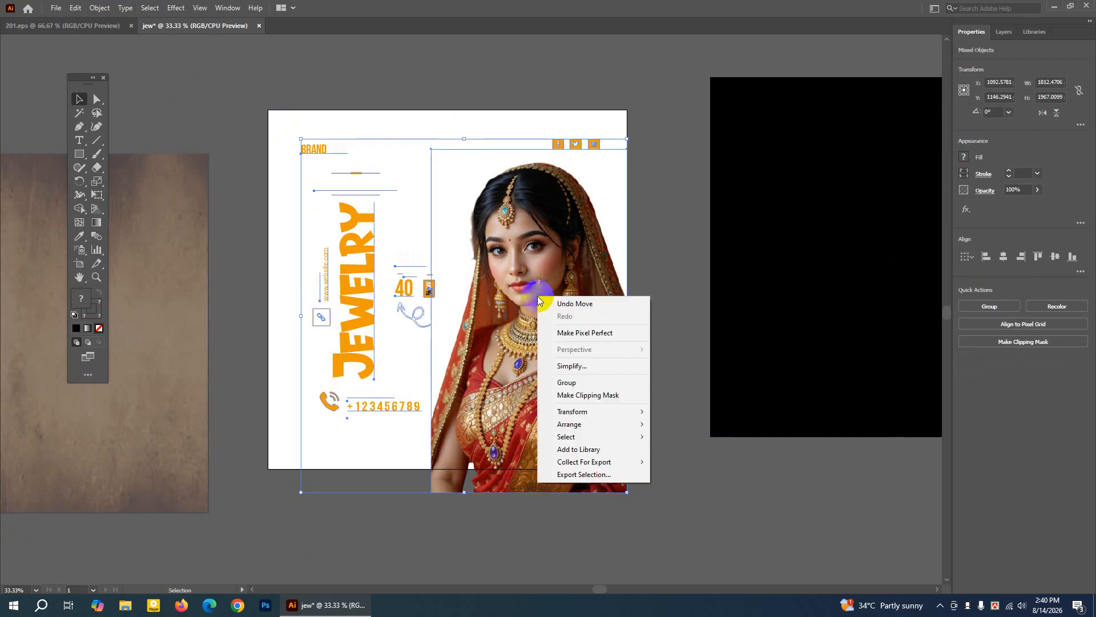
left_click(583, 384)
key("a")
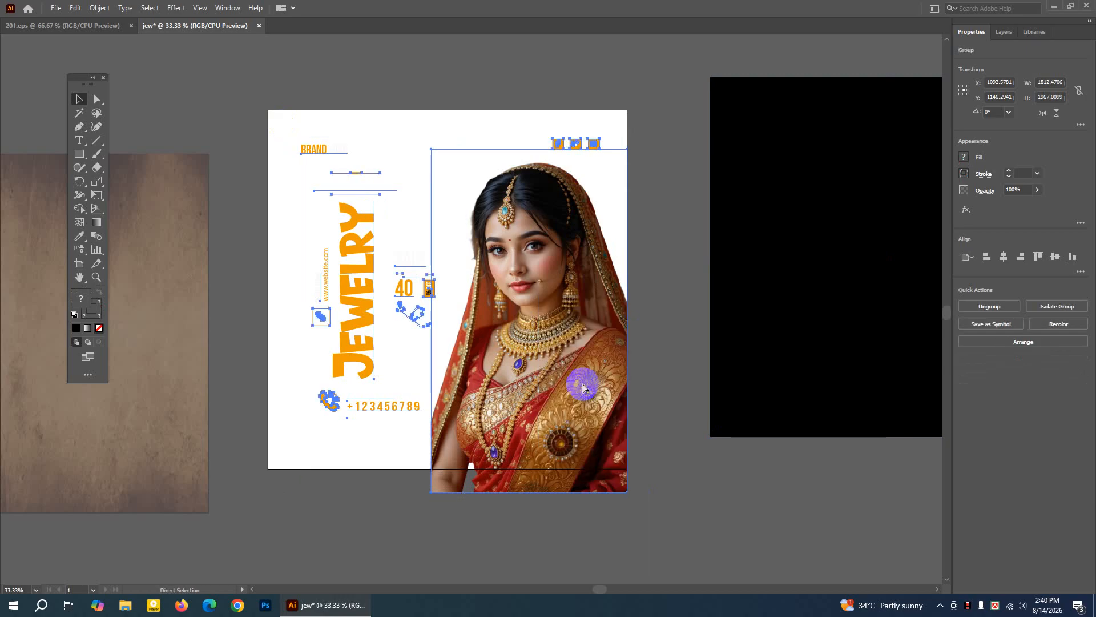
key("ctrl+minus")
key("v")
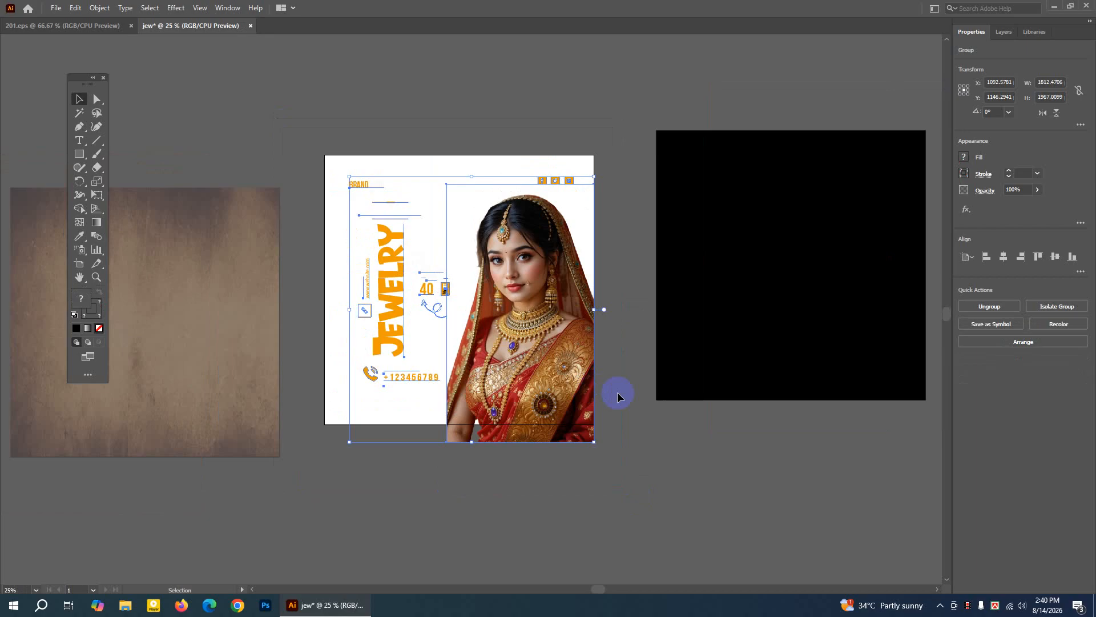
left_click_drag(527, 337, 842, 569)
left_click(563, 550)
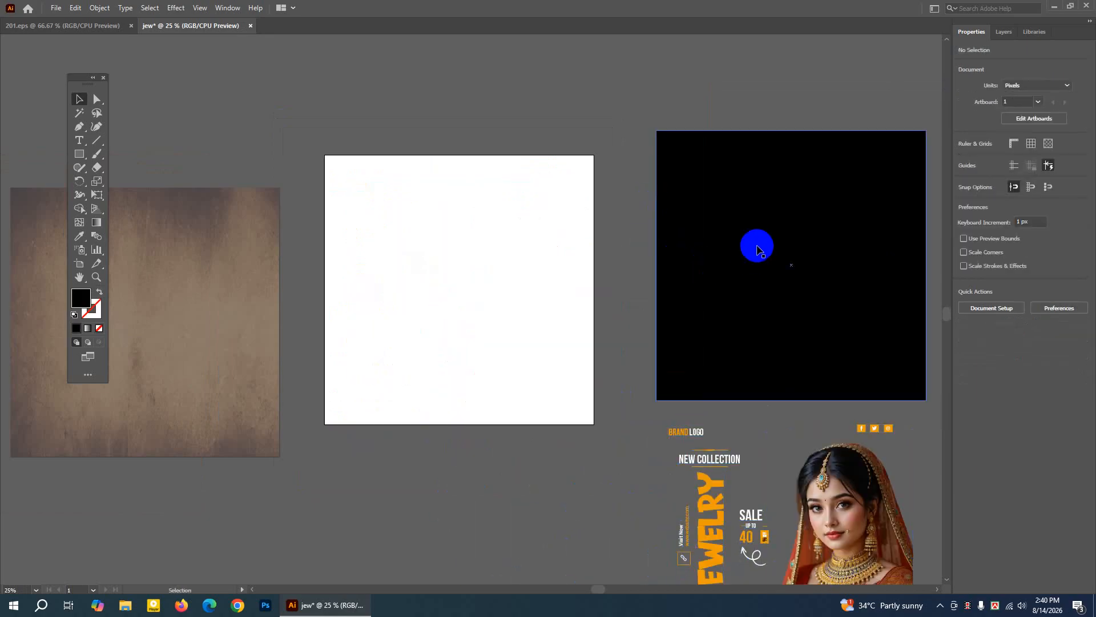
Place the black rectangle exactly over the artboard, centred at X 1000 and Y 1000 px, and align the texture image on top of it
left_click_drag(777, 249, 426, 276)
left_click(350, 93)
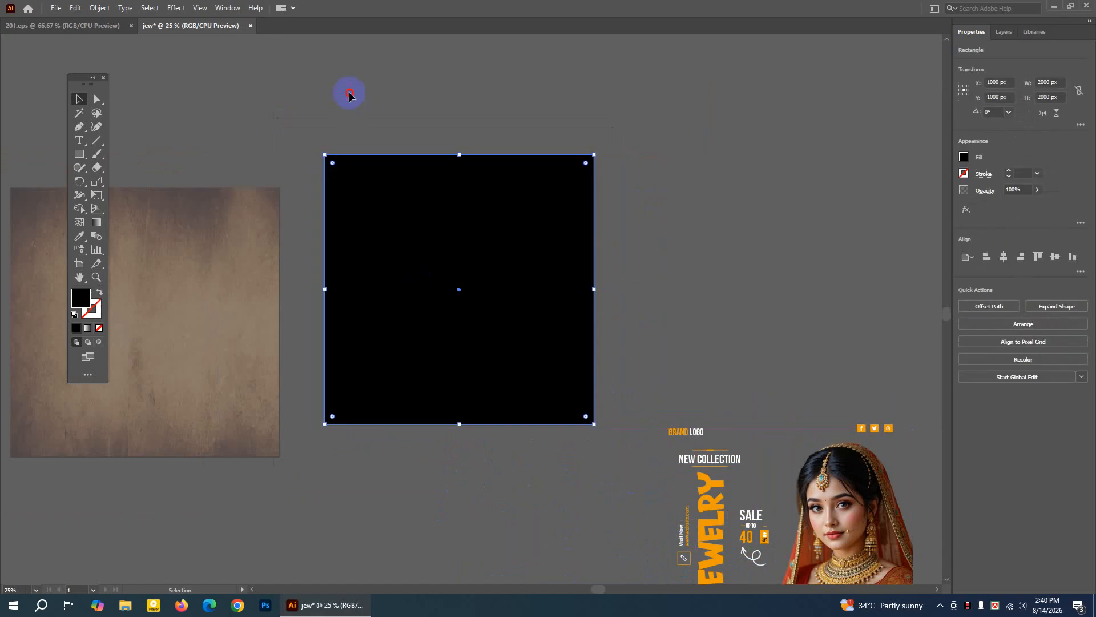
left_click_drag(215, 245, 523, 210)
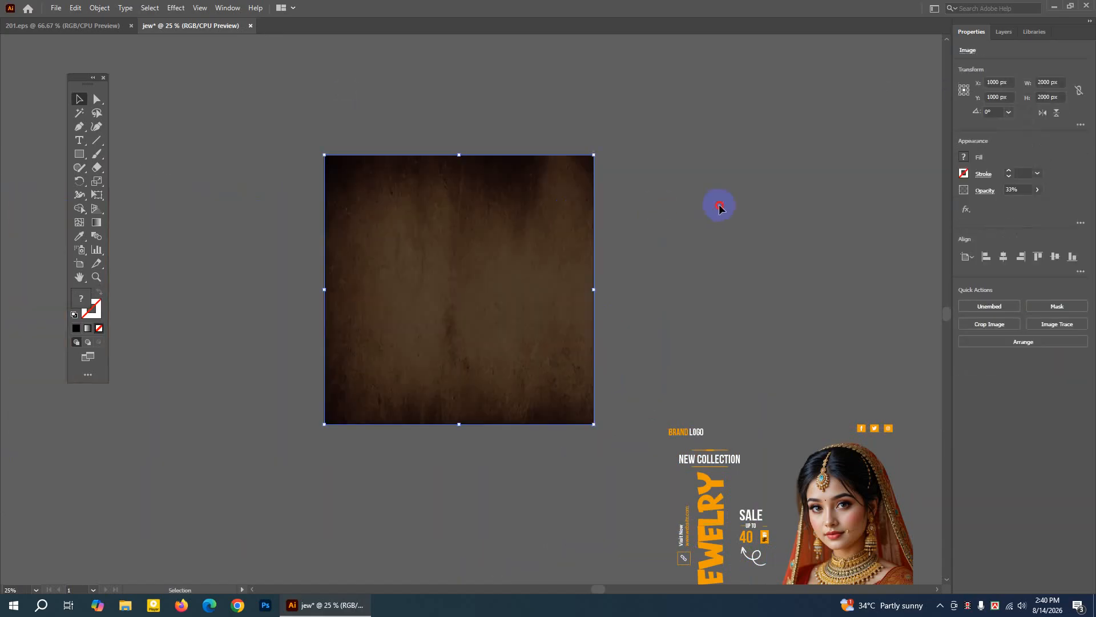
left_click(306, 117)
left_click(578, 250)
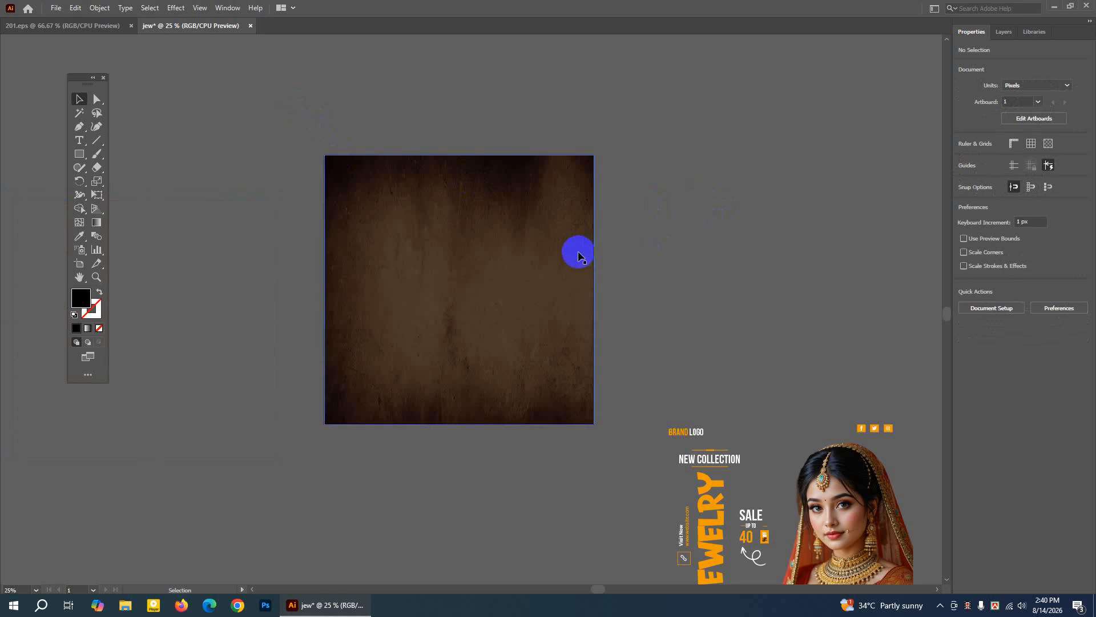
left_click_drag(595, 289, 597, 288)
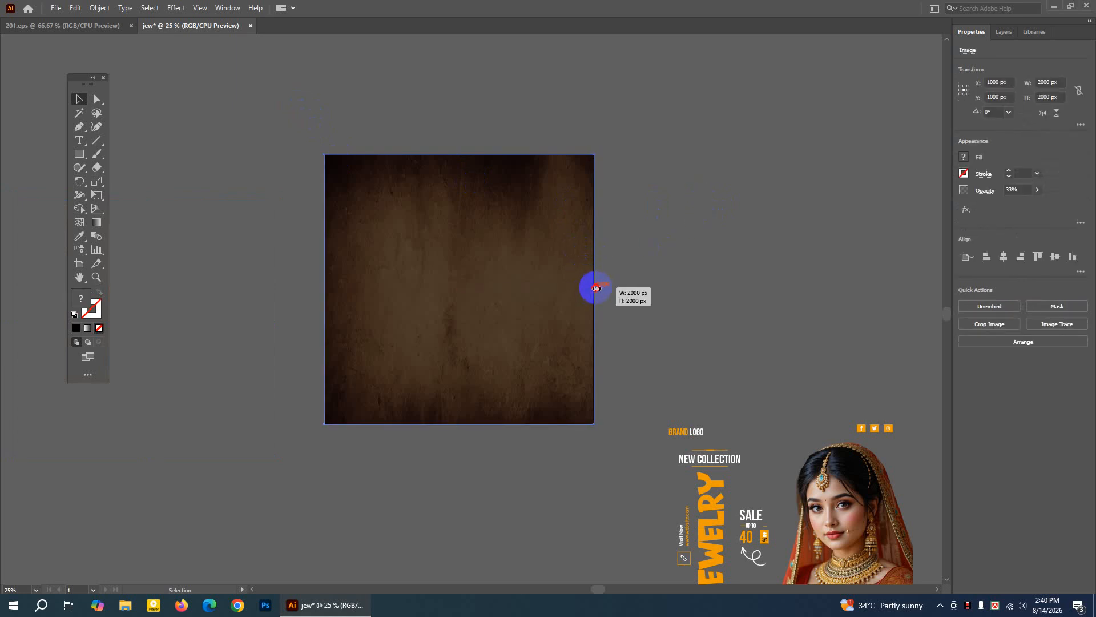
left_click(746, 258)
Show the margin guides and lock the black rectangle and texture image on the artboard
right_click(674, 203)
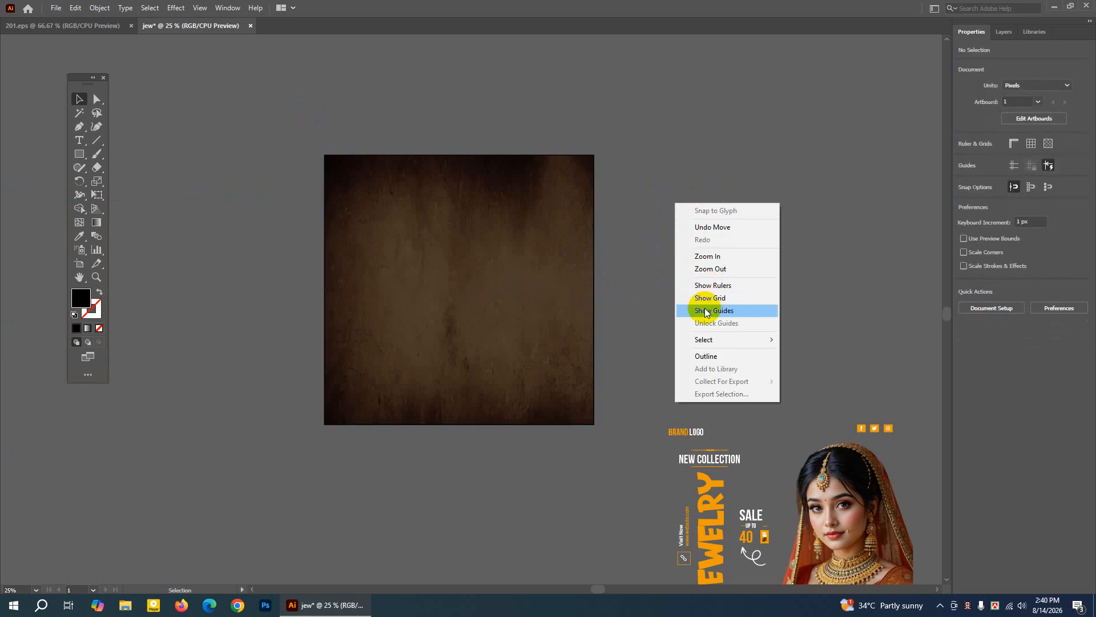
left_click(704, 311)
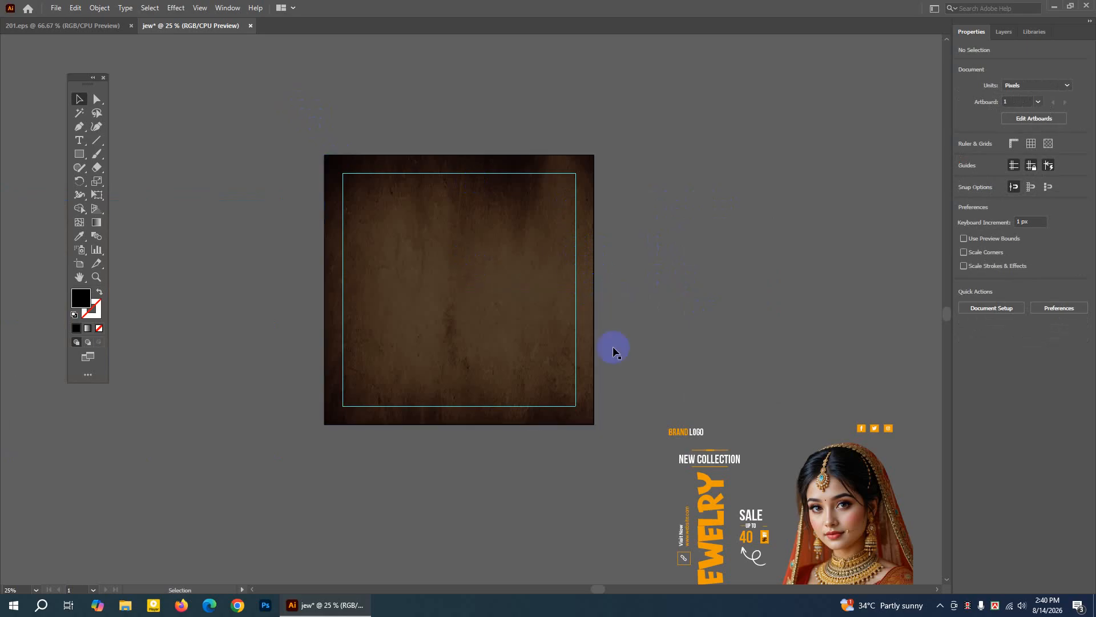
left_click_drag(446, 271, 388, 238)
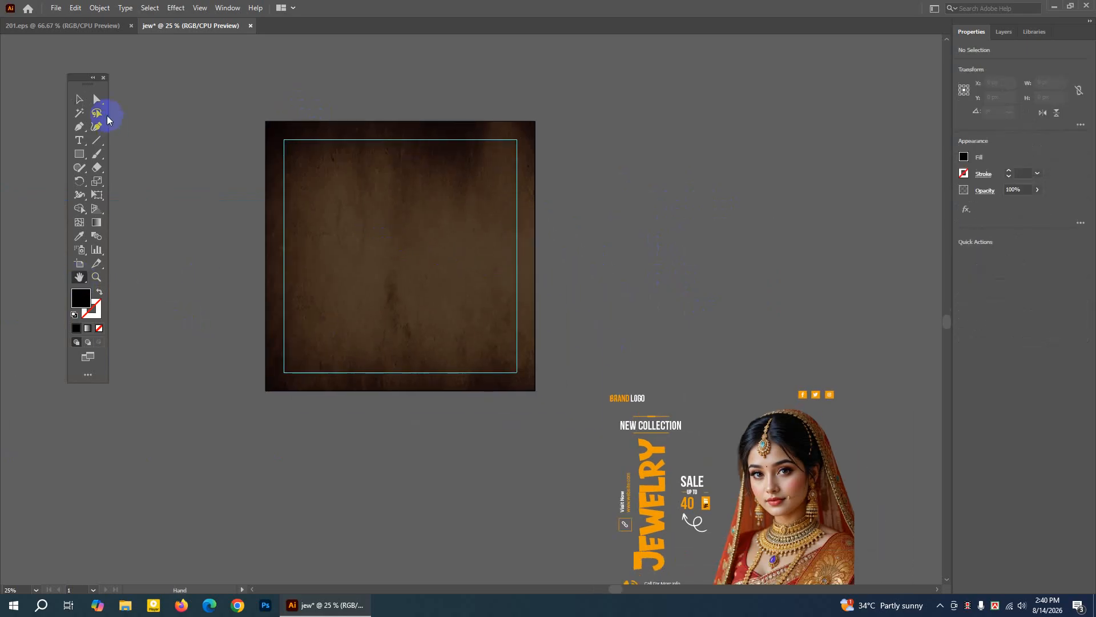
left_click(81, 101)
left_click_drag(206, 110, 583, 421)
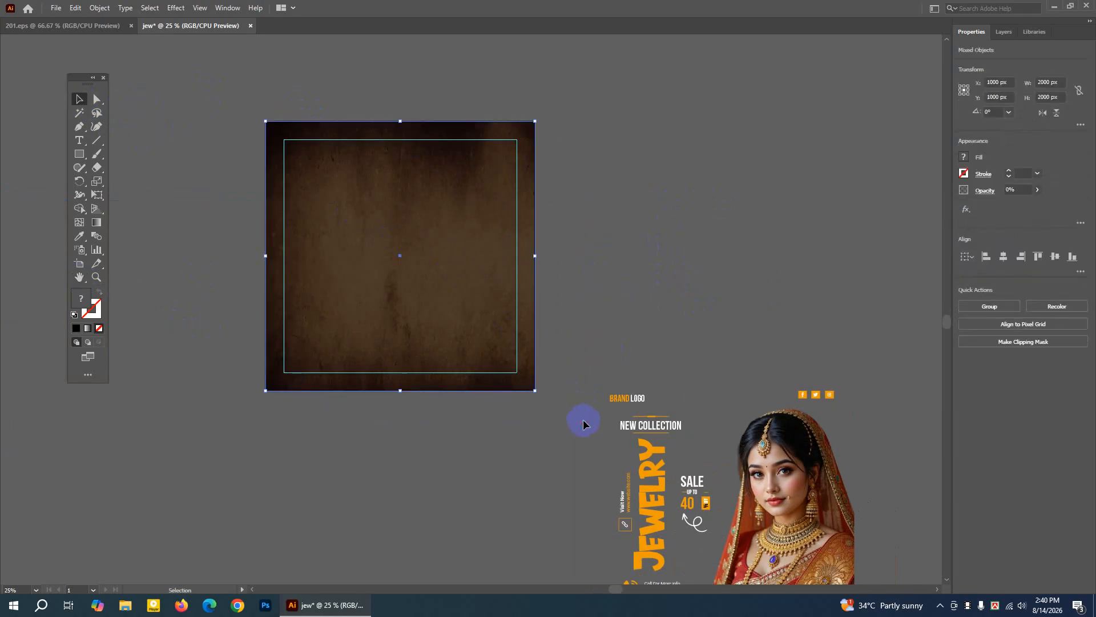
left_click(99, 8)
mouse_move(222, 91)
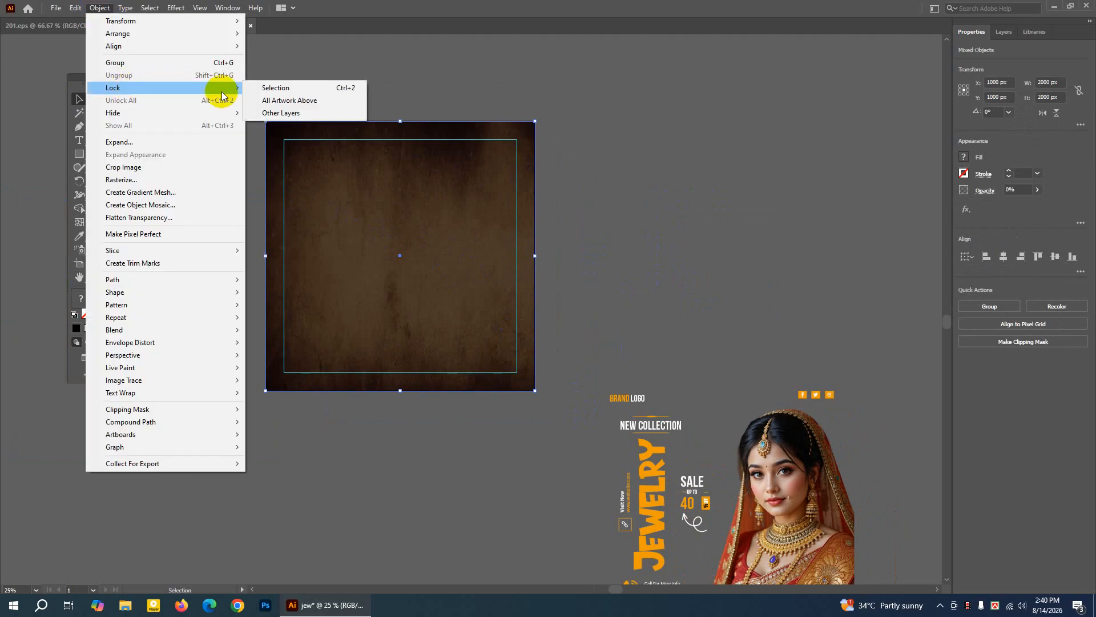
left_click(265, 89)
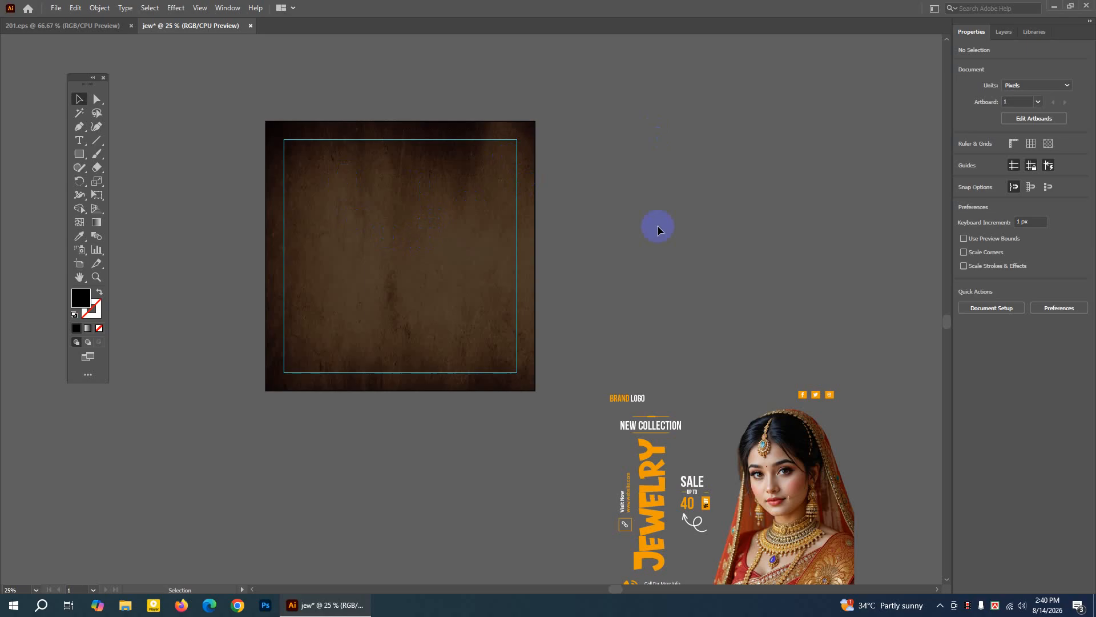
Move the grouped text, icons and model photo back onto the textured artboard
left_click(765, 485)
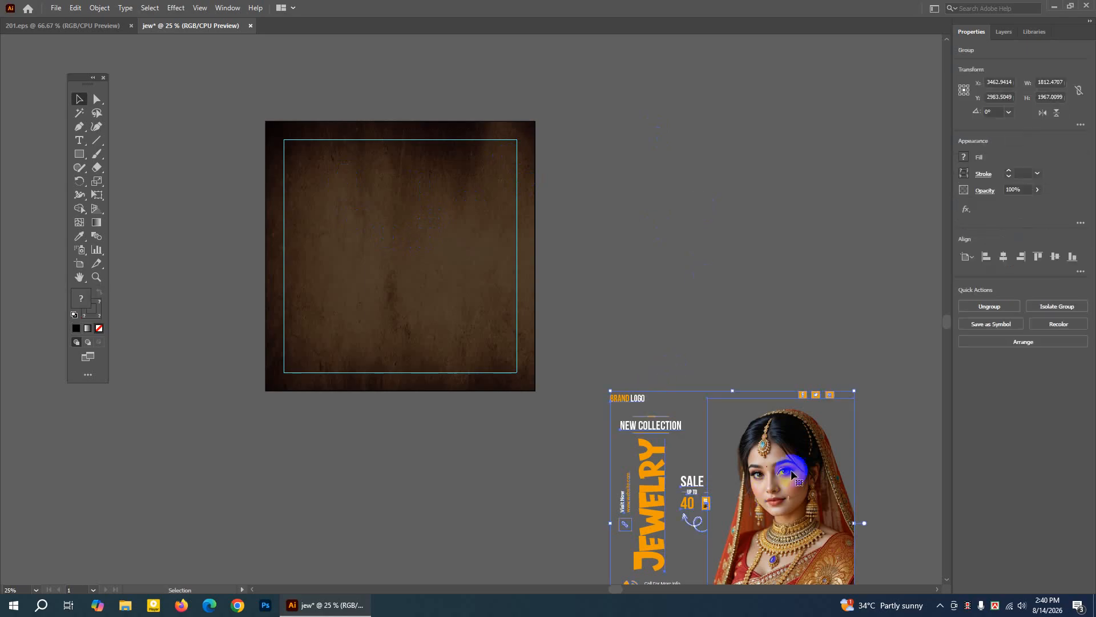
left_click_drag(785, 505, 469, 262)
left_click(649, 298)
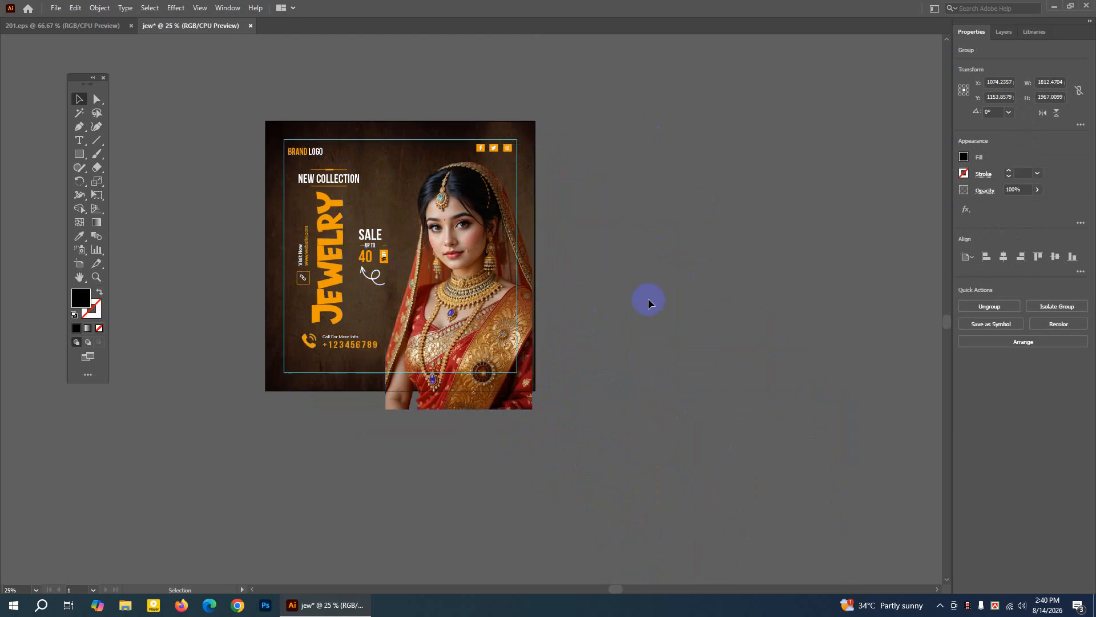
key("ctrl+equal")
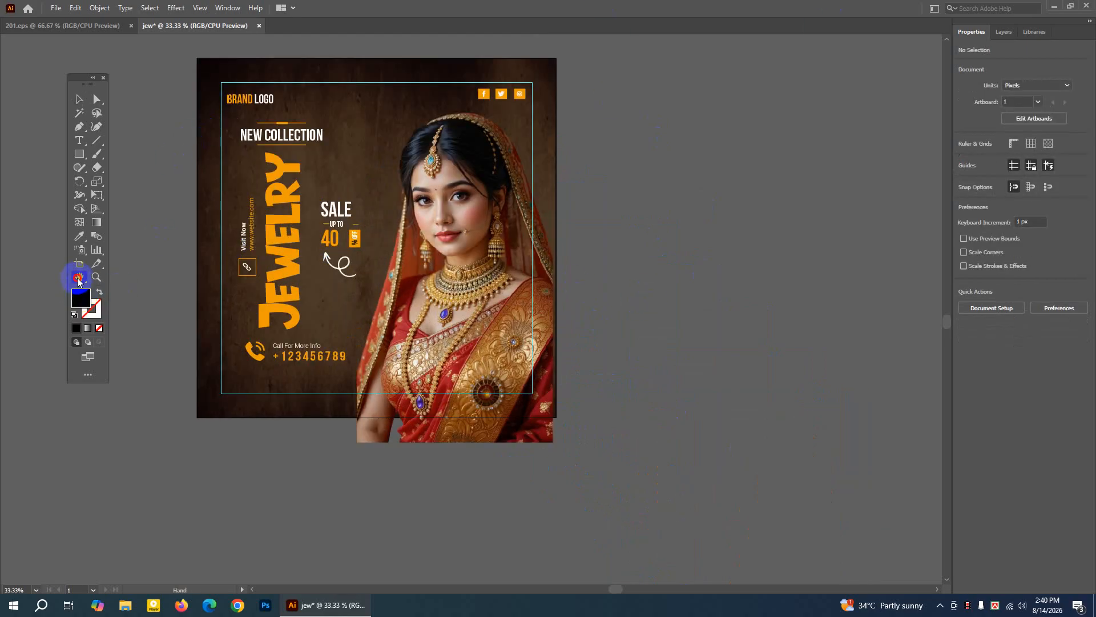
left_click_drag(399, 206, 424, 261)
left_click(80, 102)
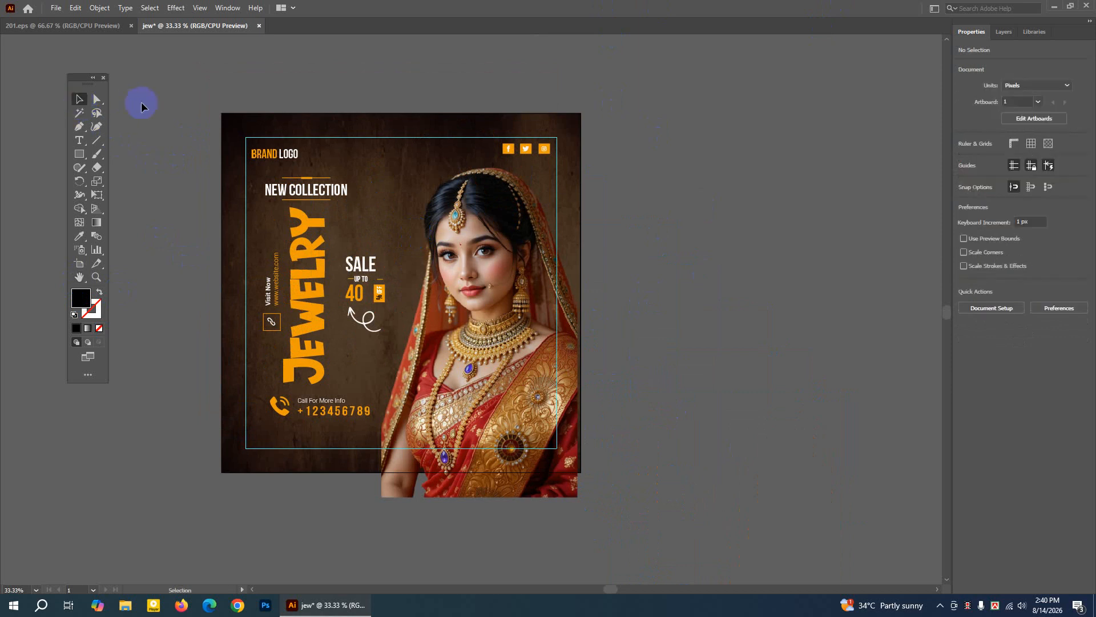
Nudge the poster content group down and left to about X 1068 and Y 1201 px
left_click(336, 410)
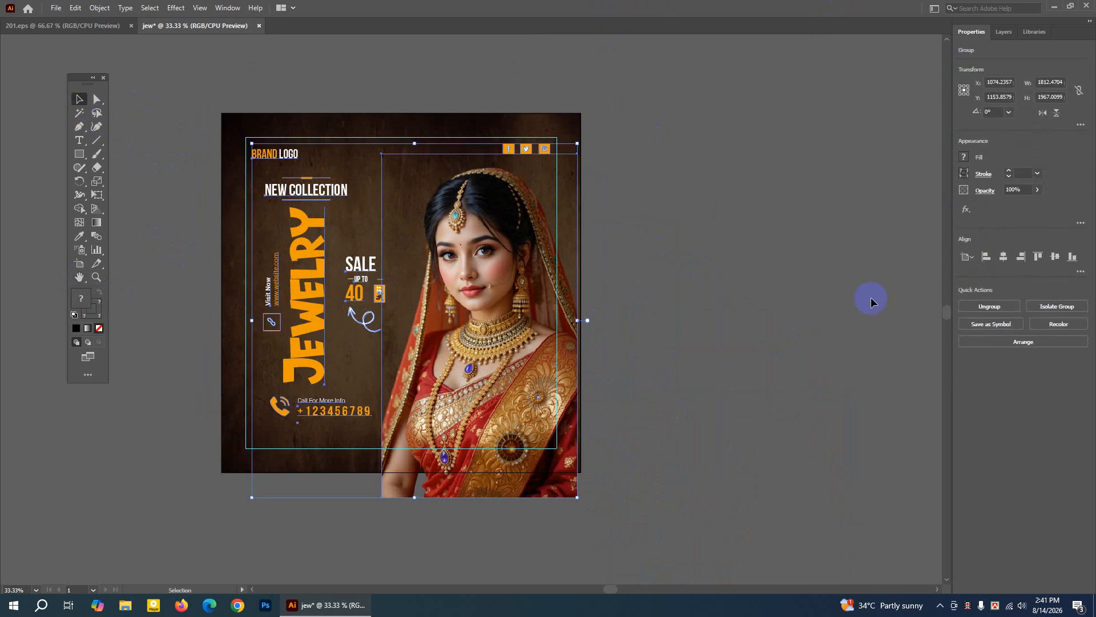
key("Down")
key("Down")
key("Down")
key("Down")
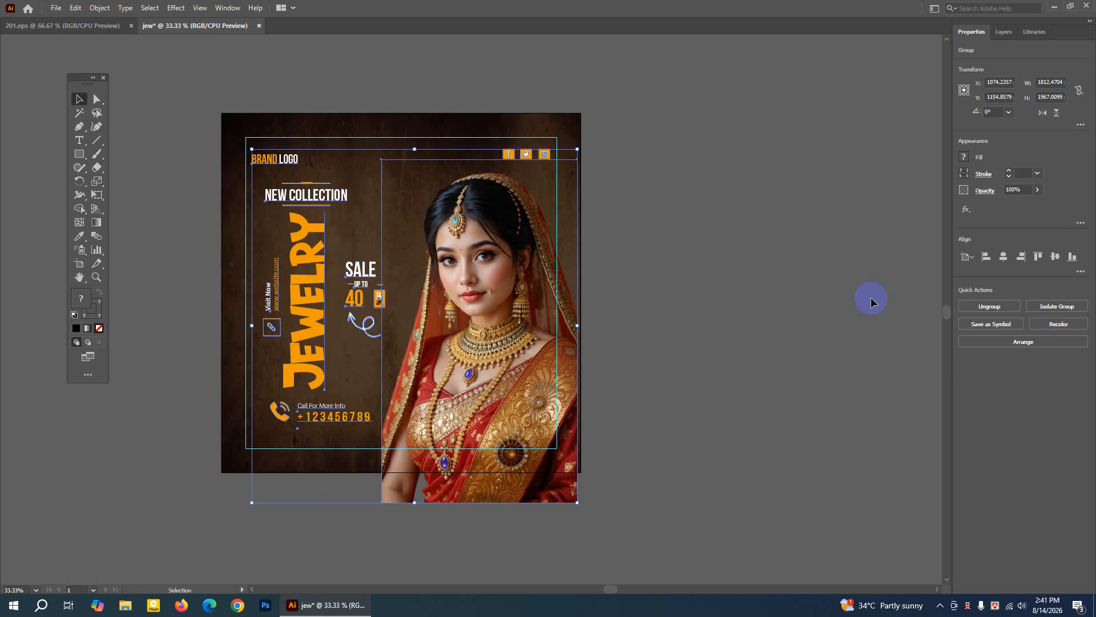
key("Down")
key("Down")
key("Down")
key("Down")
key("Left")
key("Left")
key("Left")
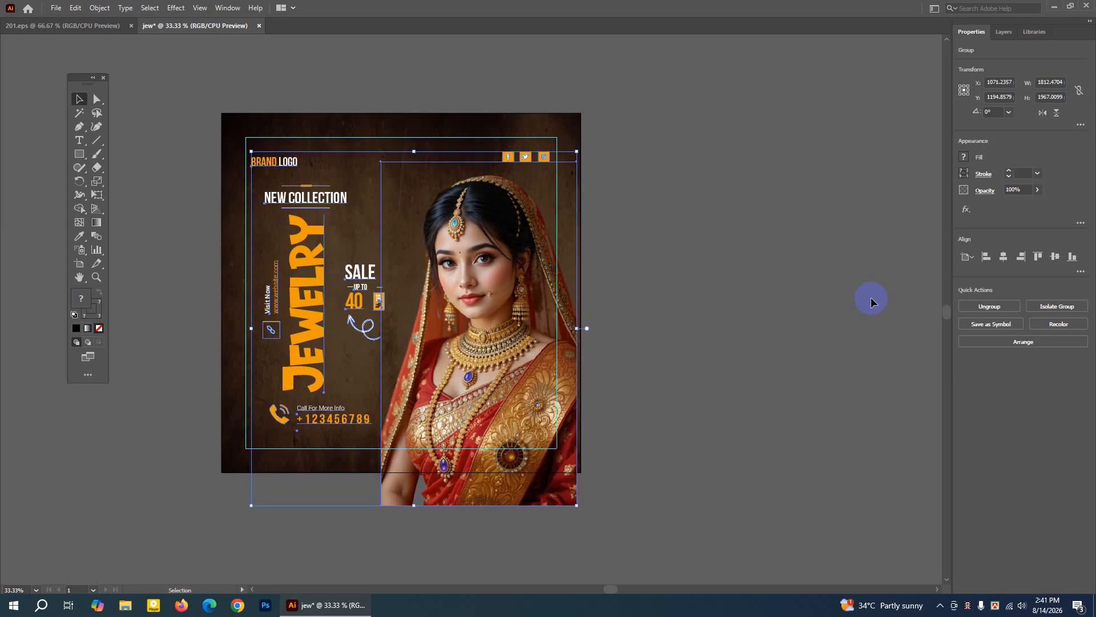
key("Left")
key("Left")
key("Left")
key("Down")
key("Down")
key("Down")
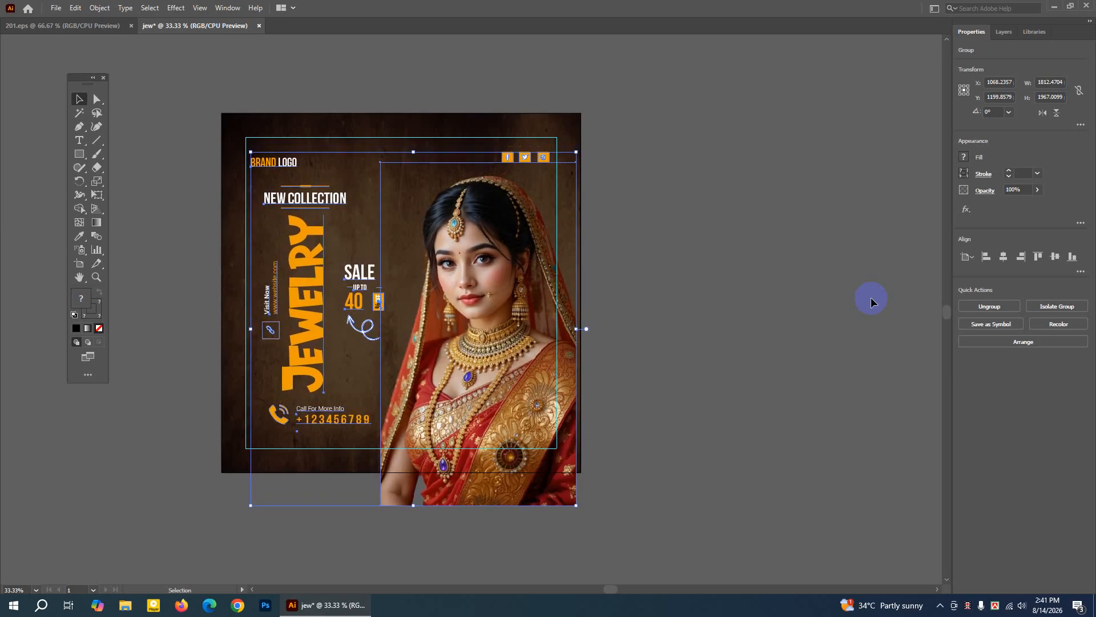
key("Down")
key("Down")
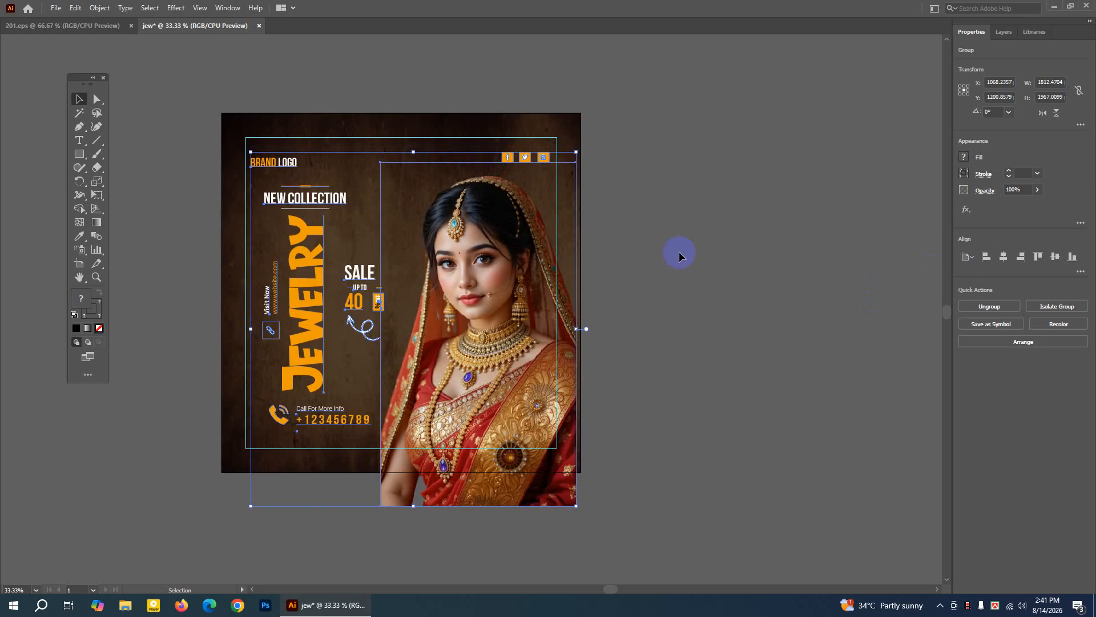
left_click(684, 249)
Ungroup the poster content and select the model photo on its own
right_click(492, 256)
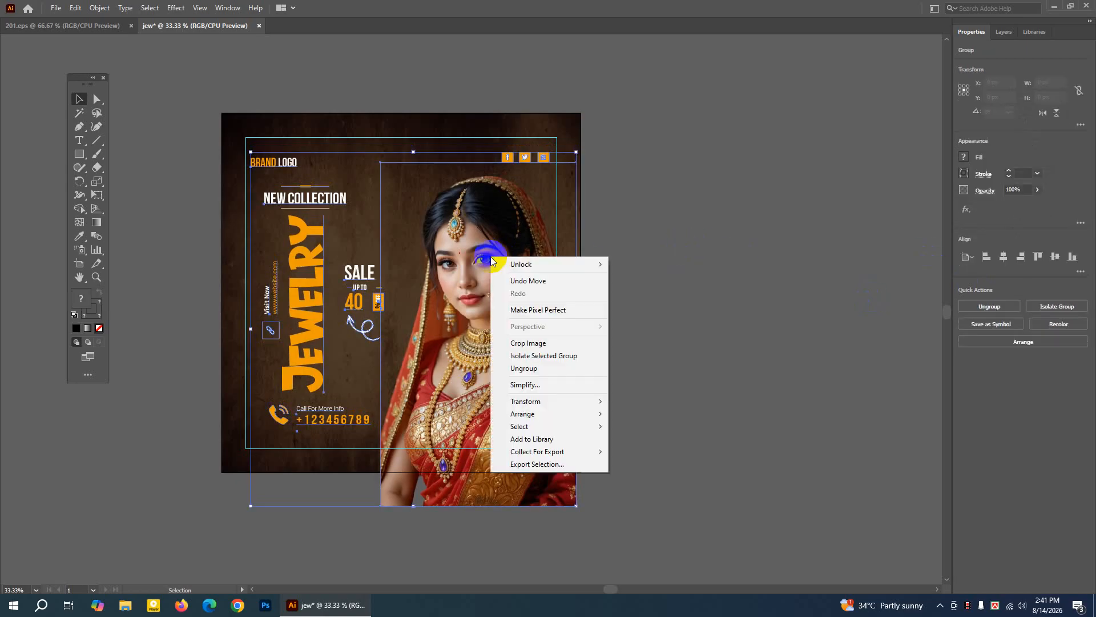
left_click(525, 369)
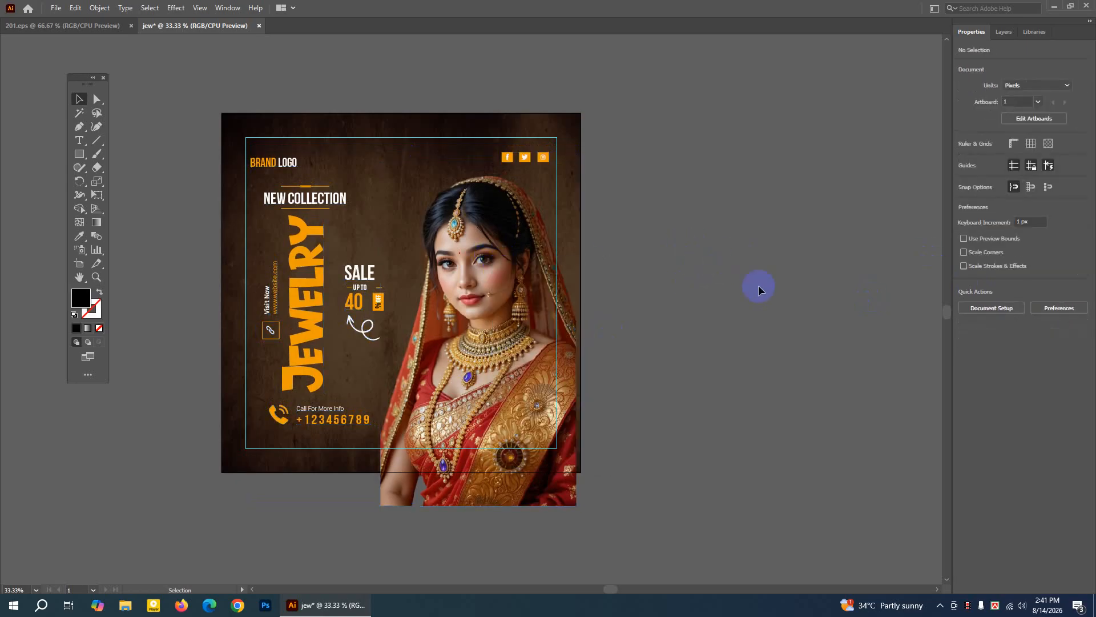
left_click(365, 266)
left_click(432, 256)
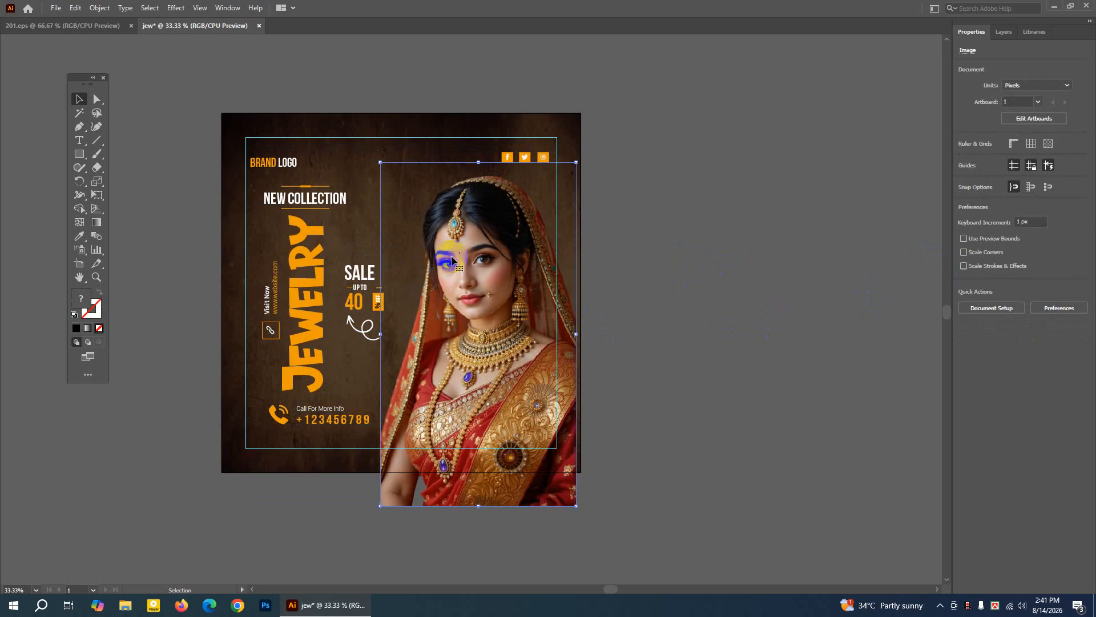
left_click(234, 124)
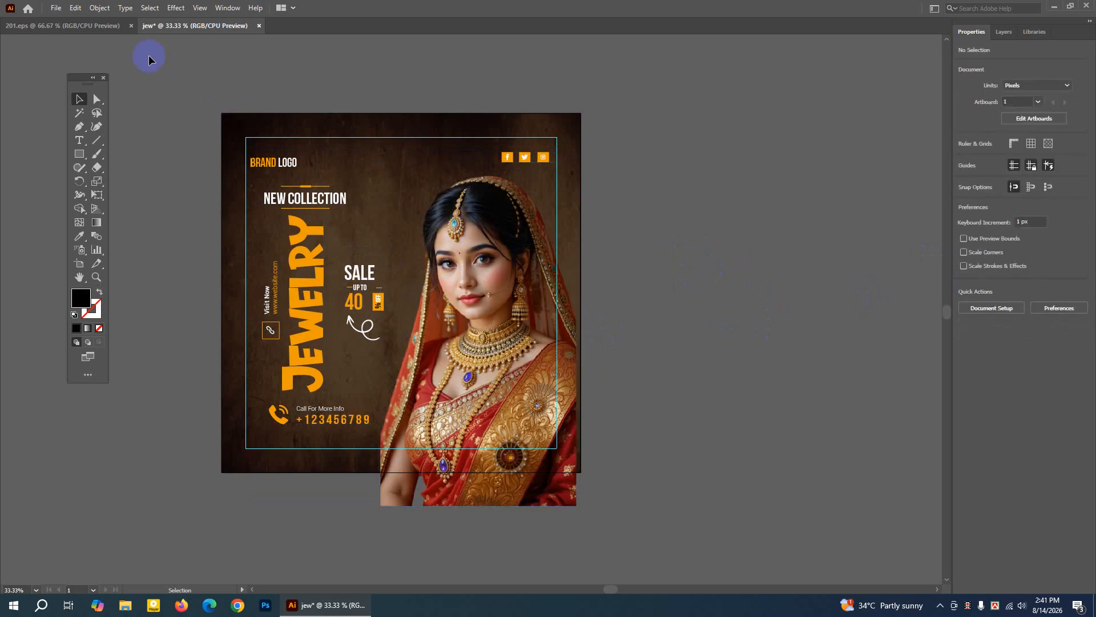
left_click(490, 252)
left_click(534, 508)
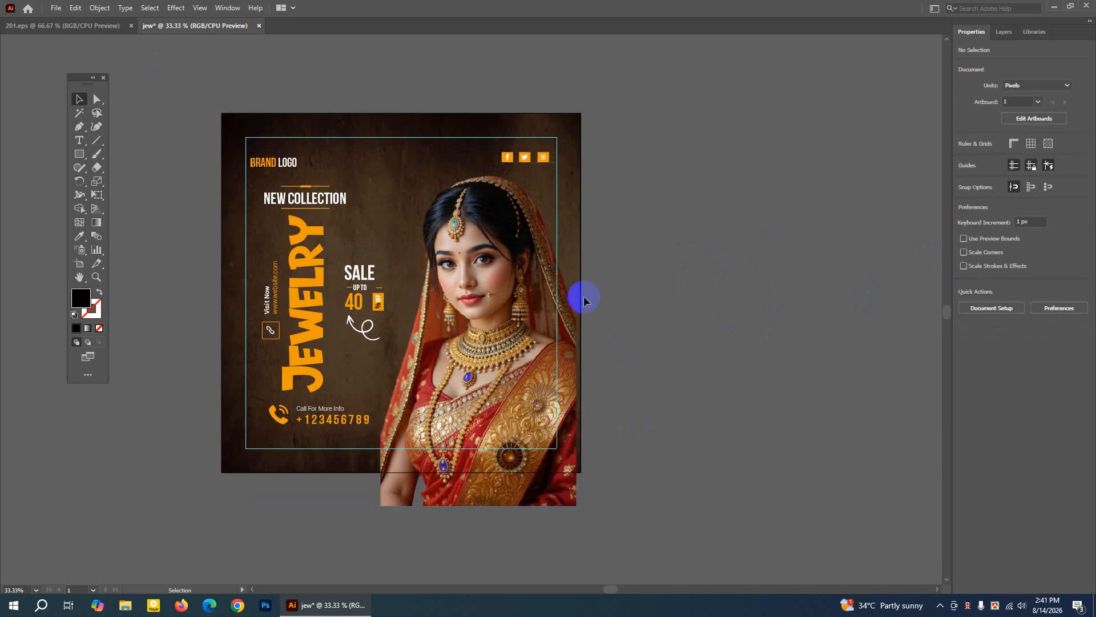
left_click(549, 494)
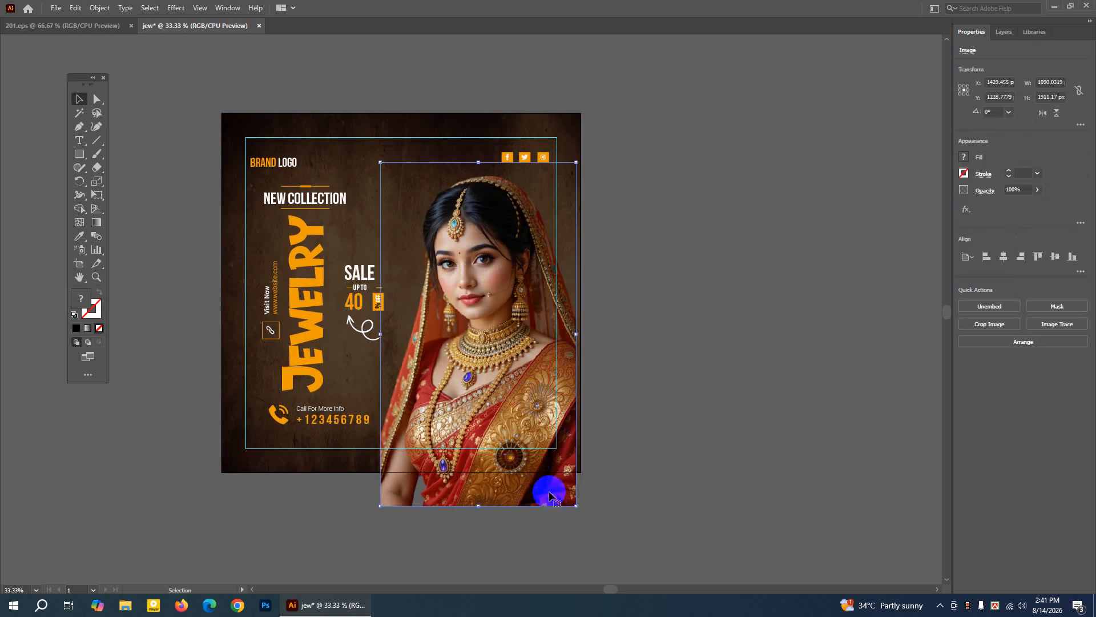
Nudge the model photo right to about X 1451 px so it meets the artboard's right edge
key("Right")
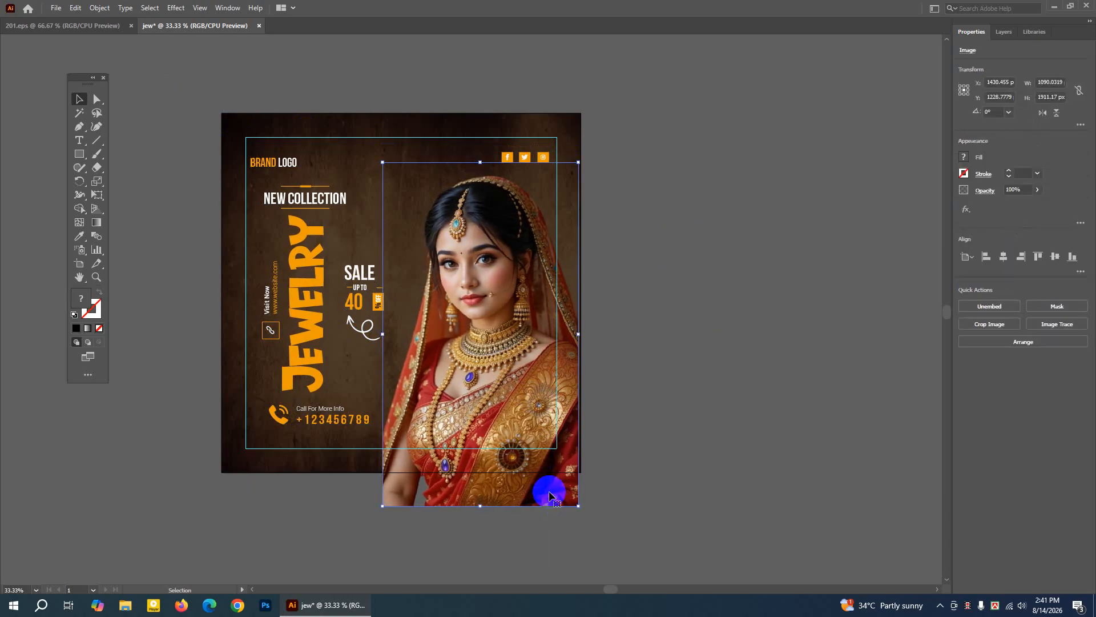
key("Right")
key("Right")
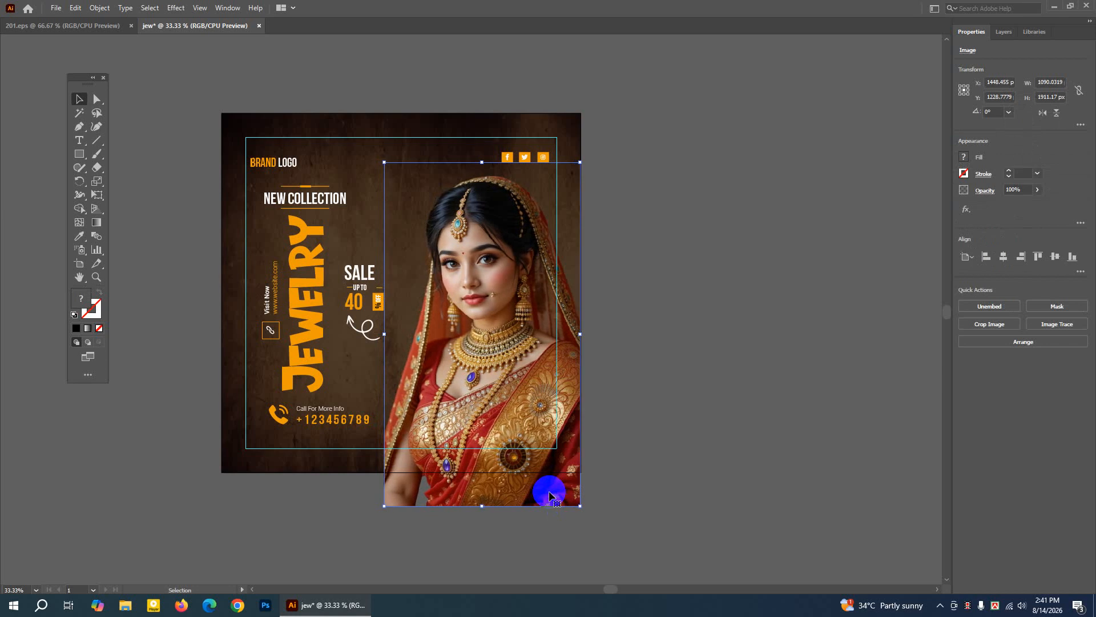
left_click(623, 336)
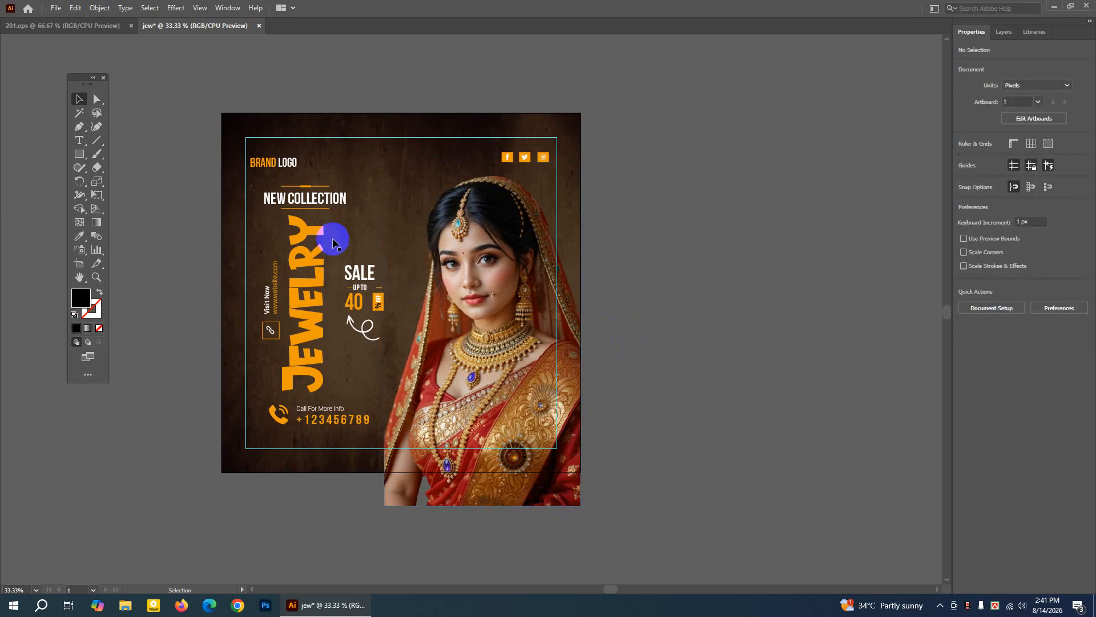
Move the BRAND LOGO text up and slightly right to about X 311 and Y 229 px
left_click(284, 166)
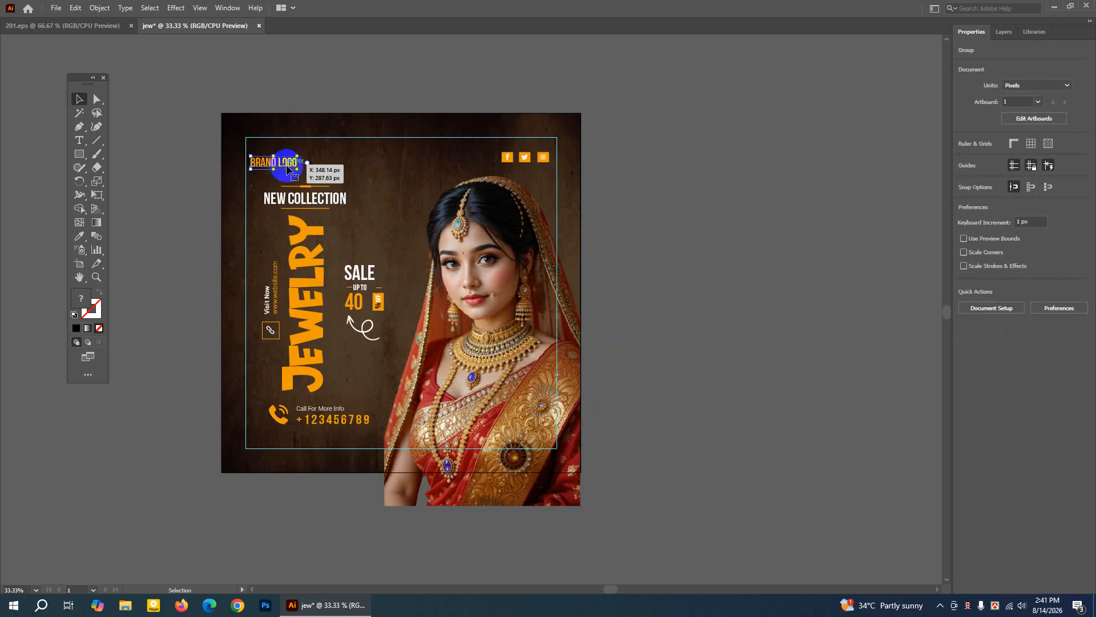
left_click(269, 91)
left_click_drag(271, 165, 275, 158)
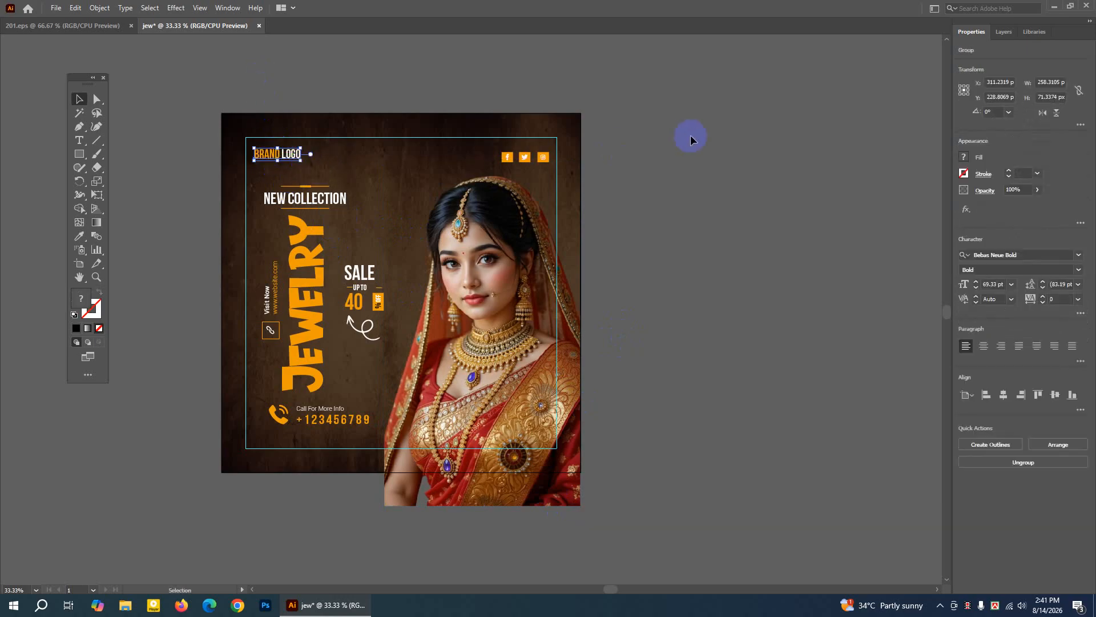
left_click(693, 136)
Move the social media icon group up to about X 1688 and Y 218 px, level with the brand logo
left_click(546, 167)
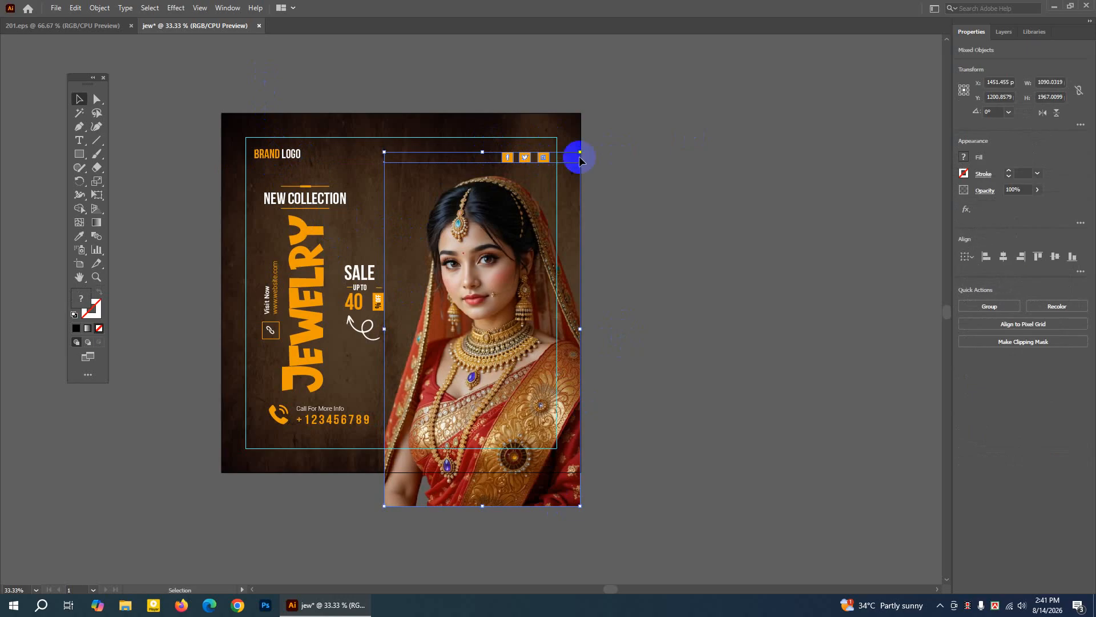
left_click(654, 152)
left_click(543, 158)
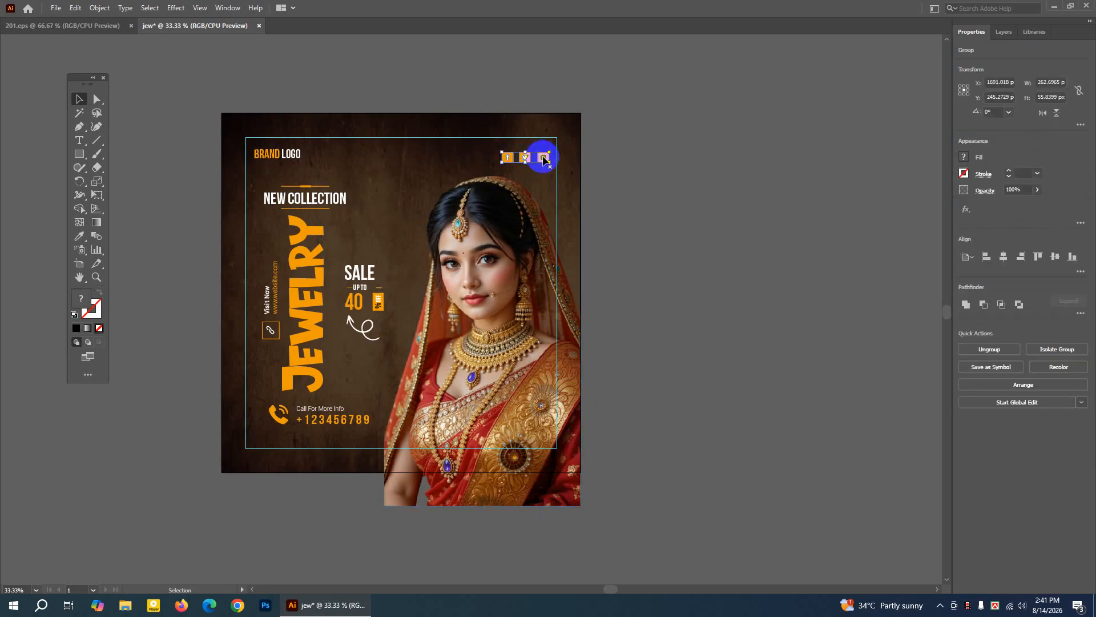
left_click_drag(543, 156, 543, 152)
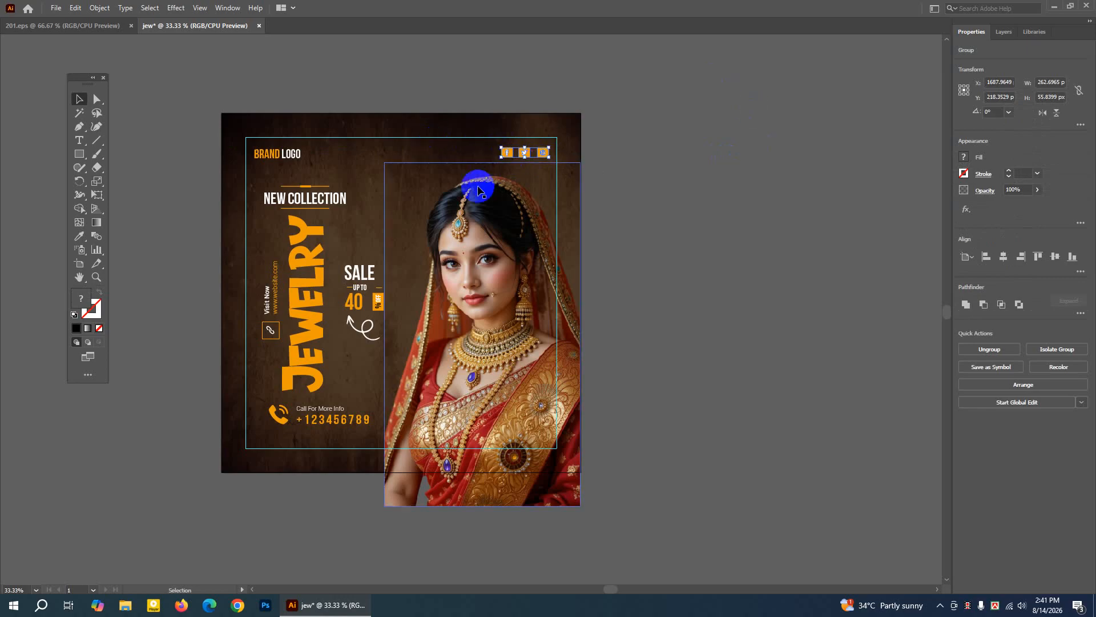
Nudge the SALE UP TO 40% OFF text and its curly arrow right to about X 816 px
left_click_drag(344, 248, 374, 343)
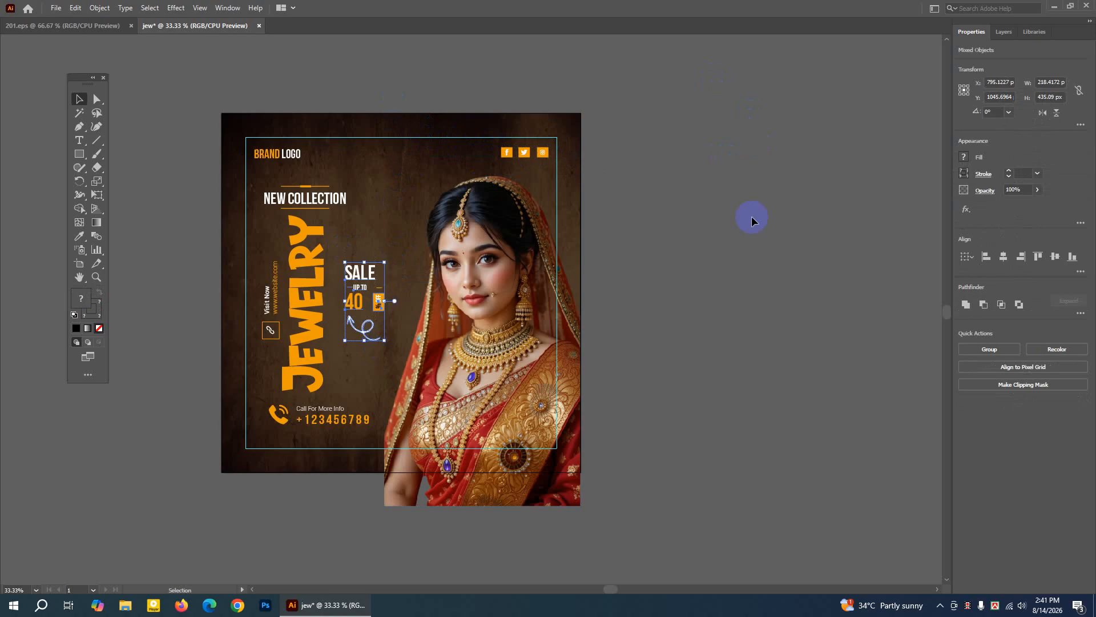
key("Right")
key("Right")
key("Right")
key("Right")
key("Right")
key("Right")
key("Right")
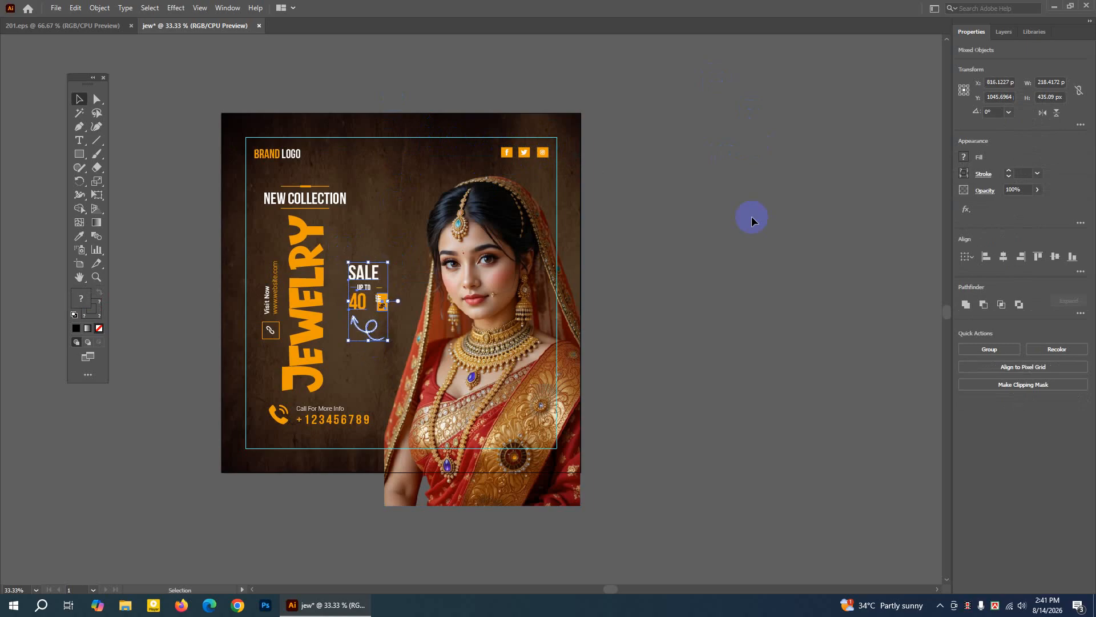
left_click(769, 201)
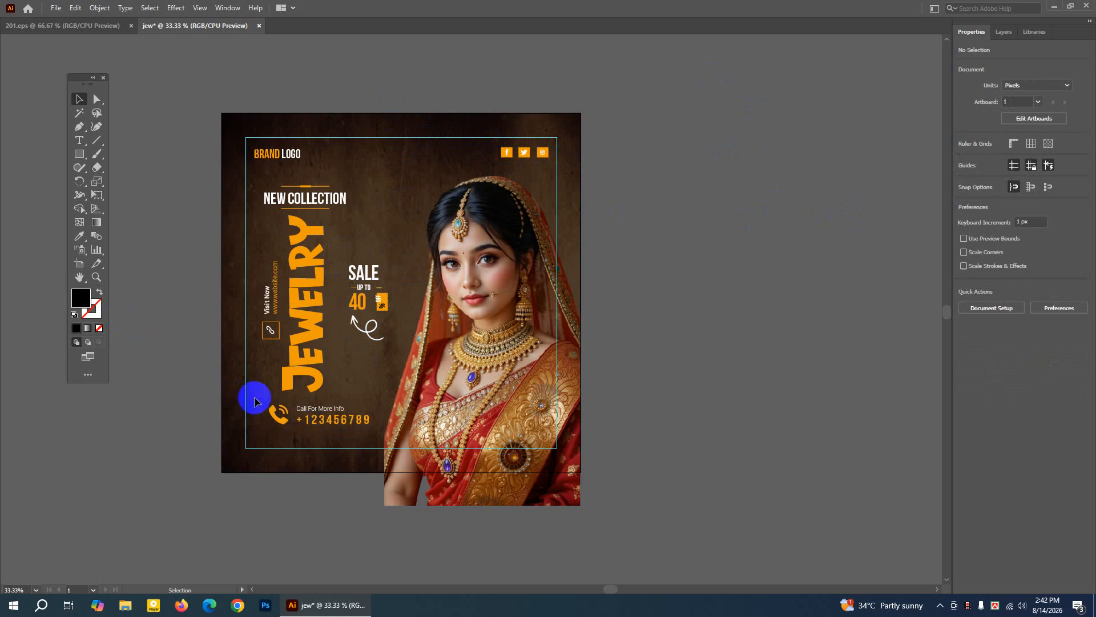
Nudge the phone icon and contact text down together to about Y 1720 px
left_click_drag(253, 398, 371, 426)
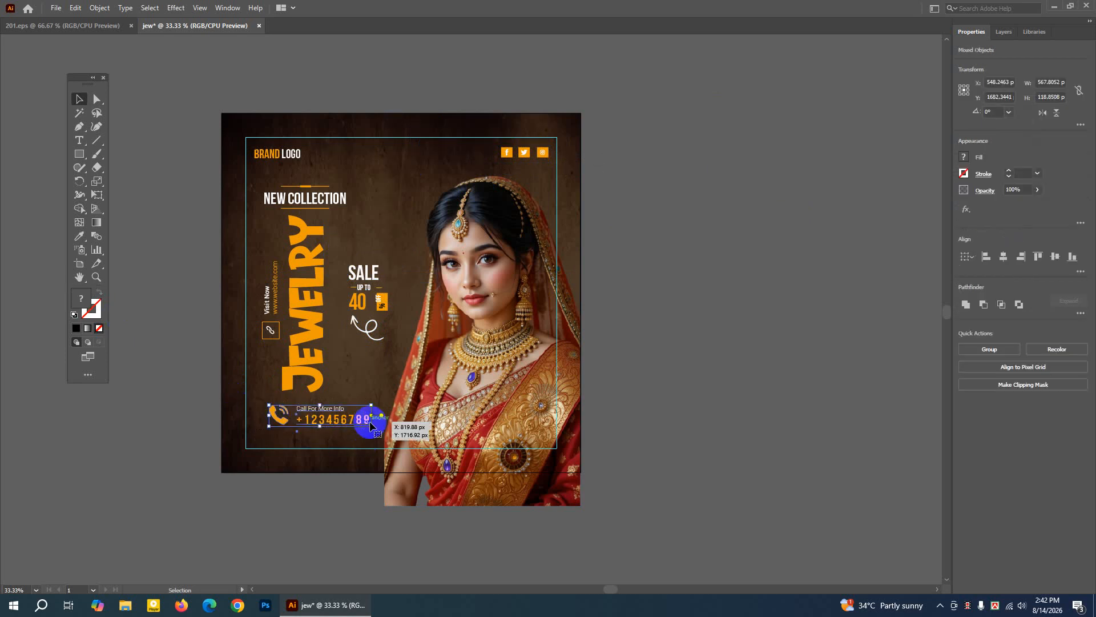
key("Down")
key("Down")
key("Down")
key("Down")
key("Down")
key("Down")
key("Down")
key("Down")
key("Down")
key("Down")
key("Down")
key("Down")
key("Down")
key("Down")
key("Down")
key("Down")
key("Down")
key("Down")
key("Down")
key("Down")
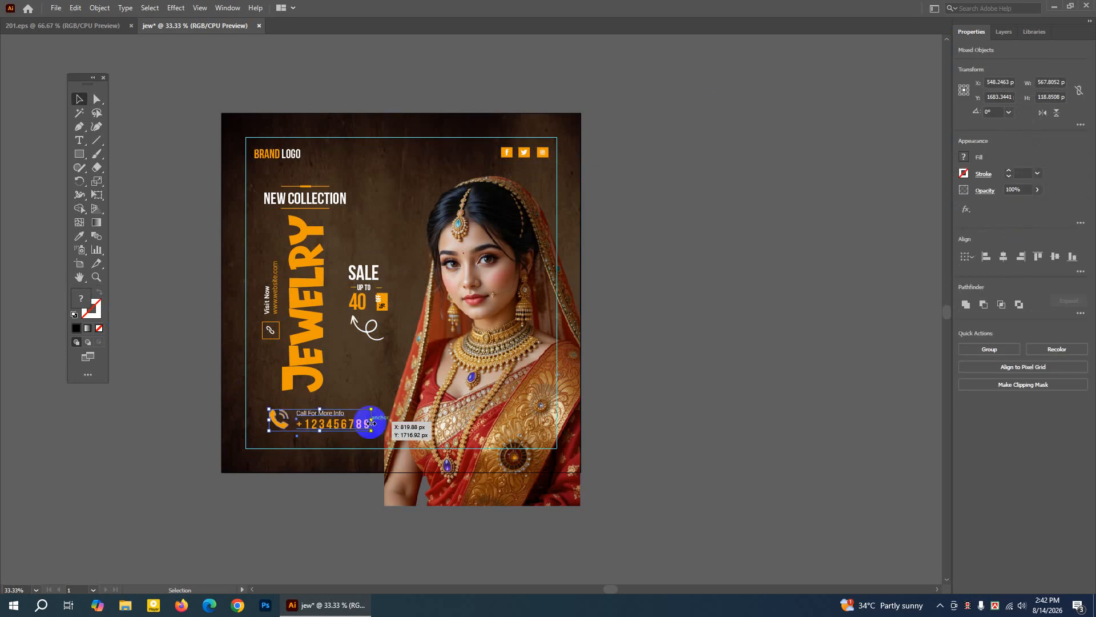
key("Up")
key("Up")
key("Up")
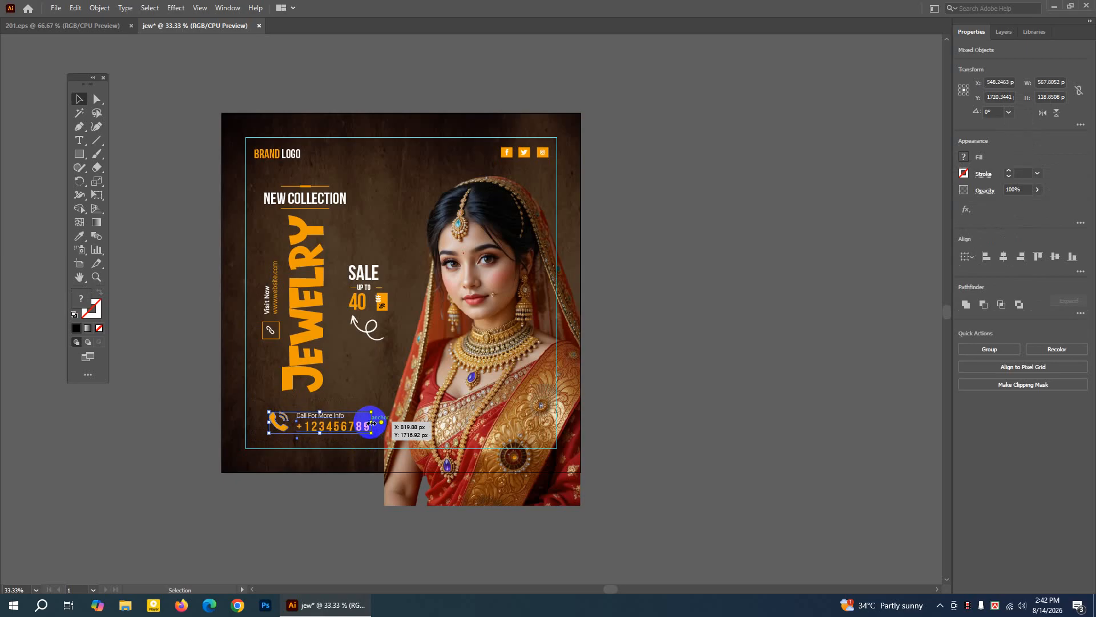
left_click(675, 365)
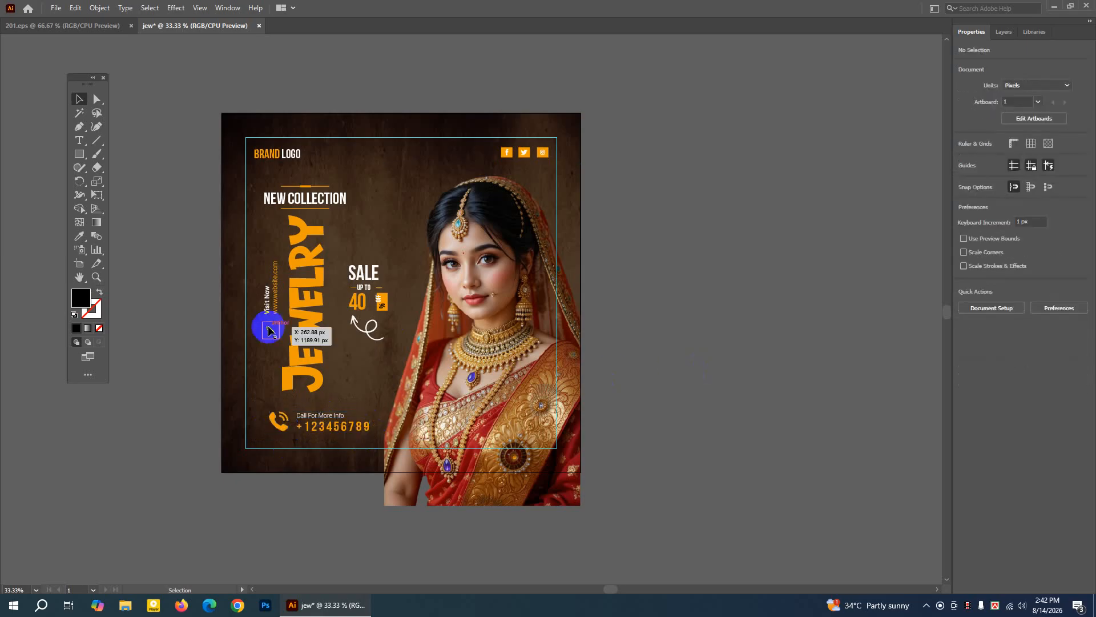
Enlarge the vertical JEWELRY title slightly downward so it ends just above the contact text
left_click(317, 340)
mouse_move(334, 397)
left_mouse_down()
mouse_move(326, 392)
mouse_move(350, 396)
mouse_move(336, 401)
left_mouse_up()
left_click_drag(297, 231, 299, 234)
left_click(188, 238)
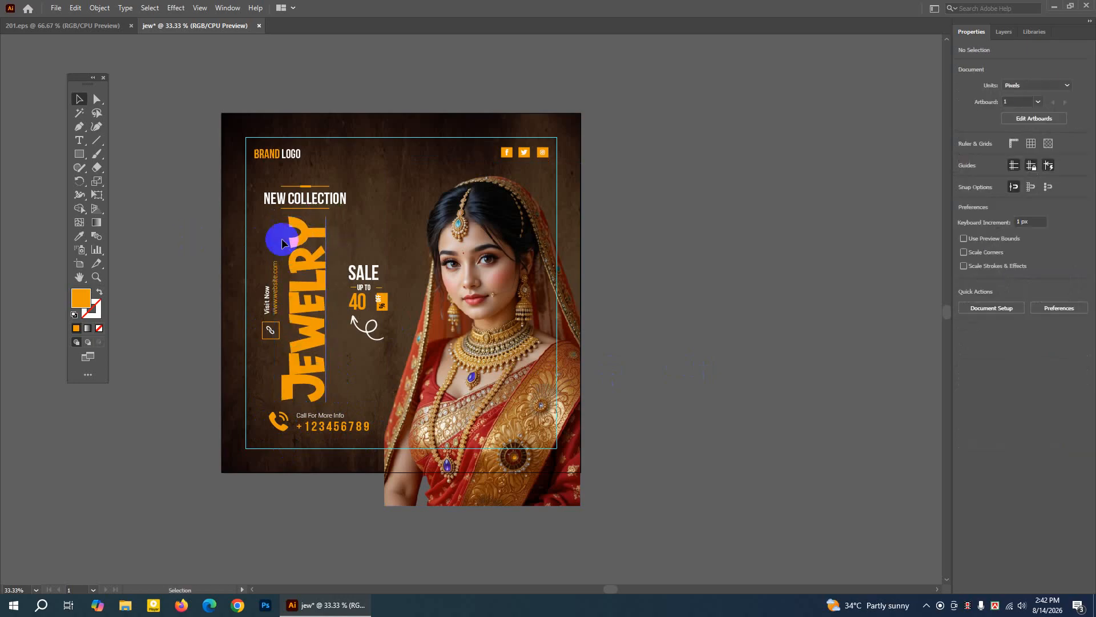
Draw a horizontal 2 pt line about 350 px long in the empty area above the artboard
left_click(96, 278)
left_click(385, 208)
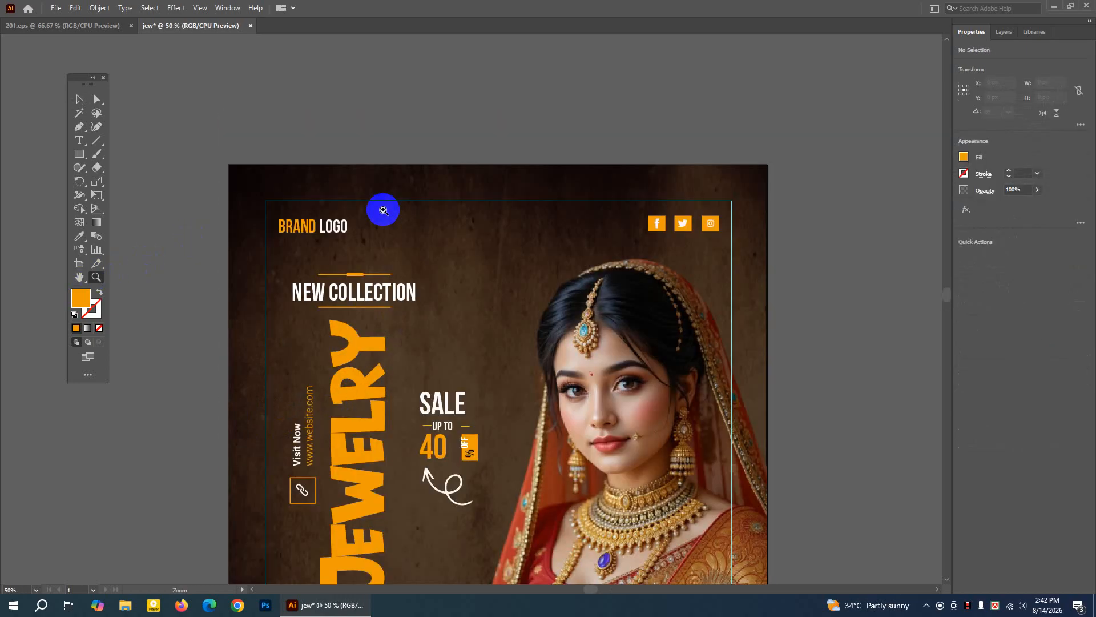
left_click(408, 291)
left_click(80, 277)
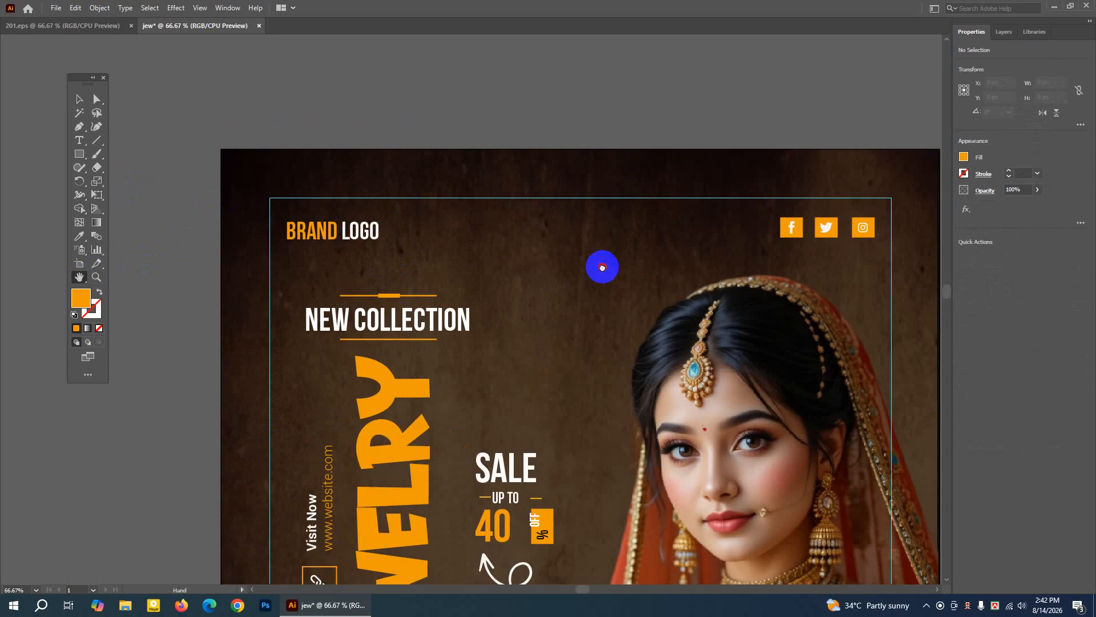
left_click_drag(602, 267, 458, 289)
left_click(79, 98)
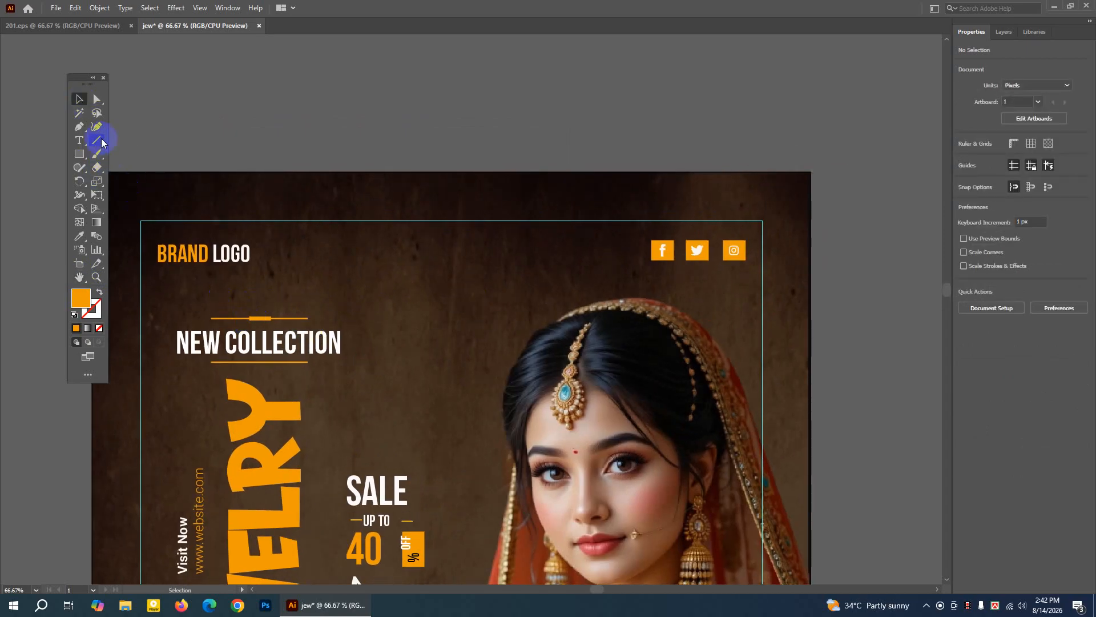
left_click_drag(96, 141, 139, 141)
left_click_drag(301, 113, 427, 112)
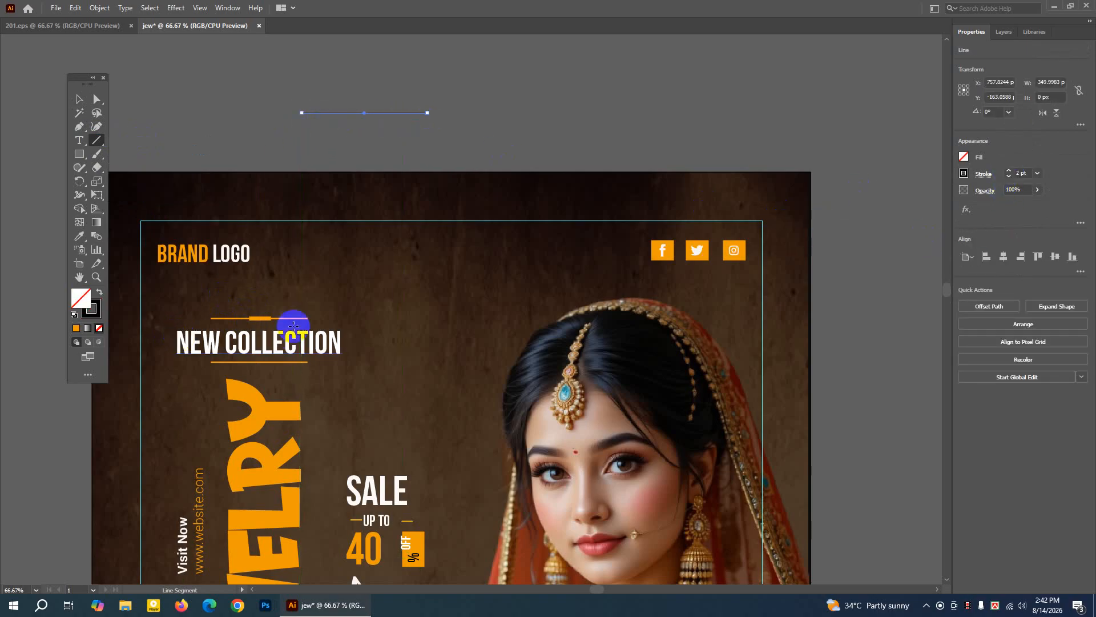
Set the new line's stroke color to orange F99B06
left_click(96, 311)
double_click(96, 310)
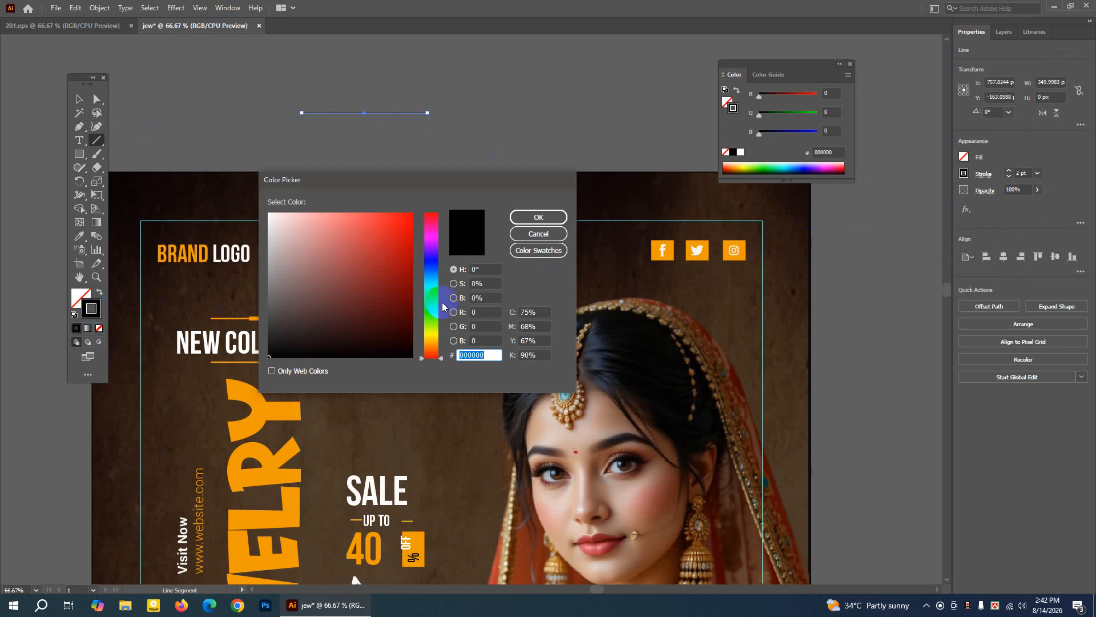
left_click(431, 344)
left_click(410, 215)
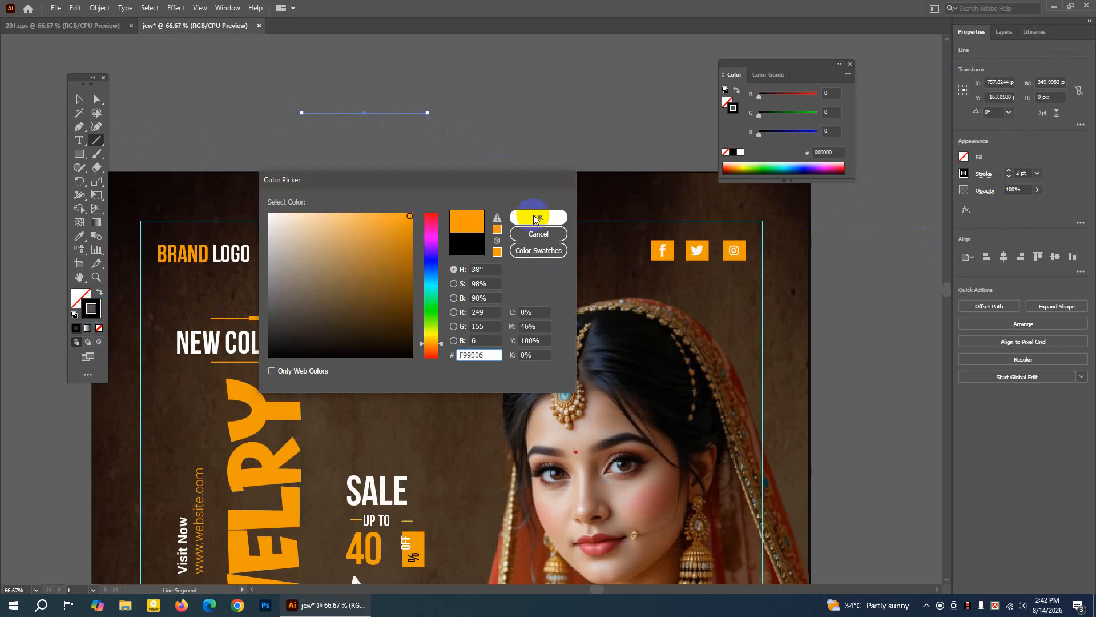
left_click(528, 217)
Copy the orange line, paste the duplicate in front, and set the duplicate's stroke weight to 12 pt
left_click(79, 99)
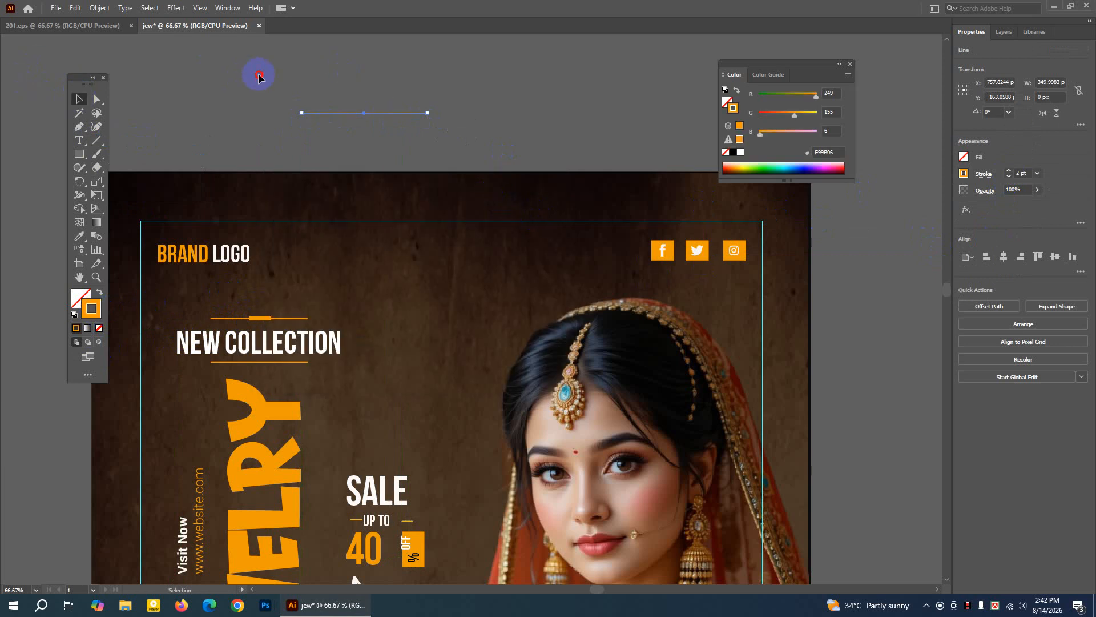
left_click(399, 125)
left_click(403, 114)
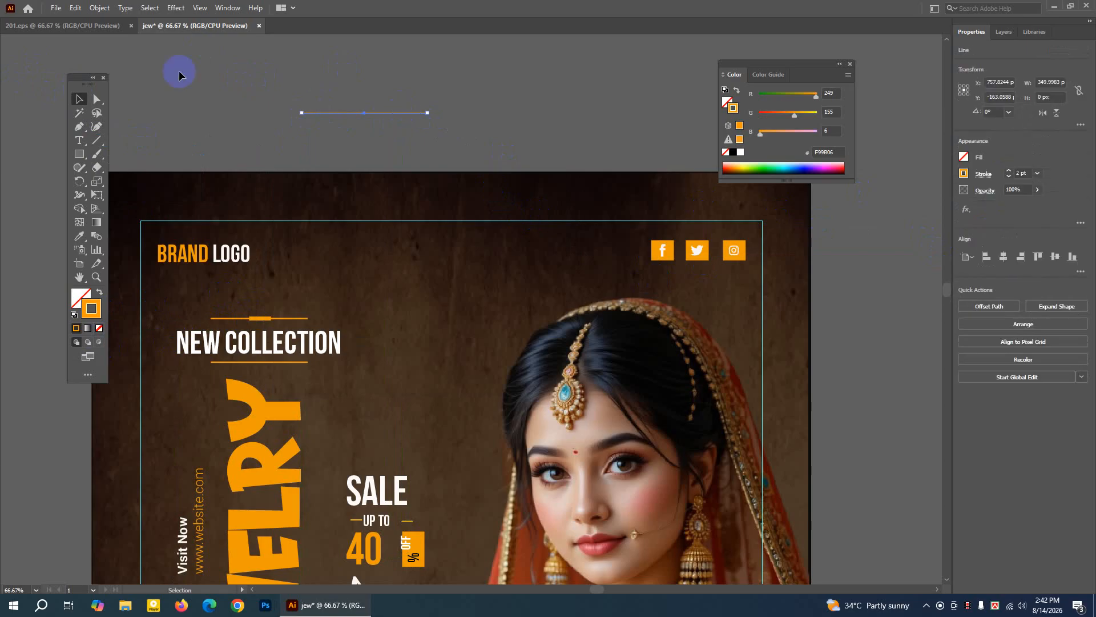
left_click(75, 8)
left_click(94, 63)
left_click(75, 8)
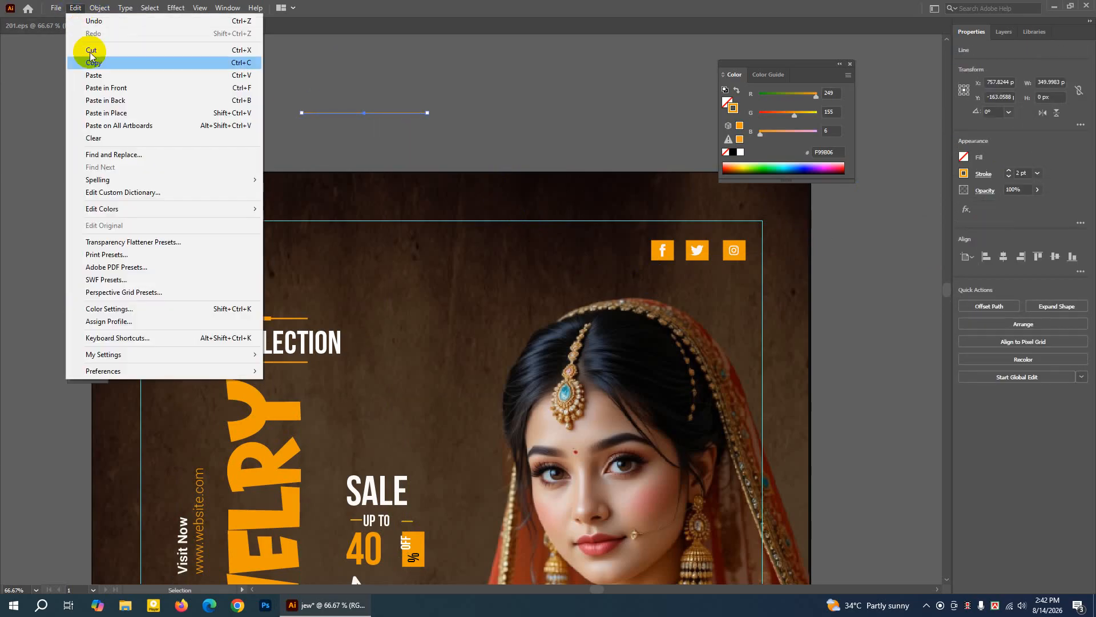
left_click(106, 87)
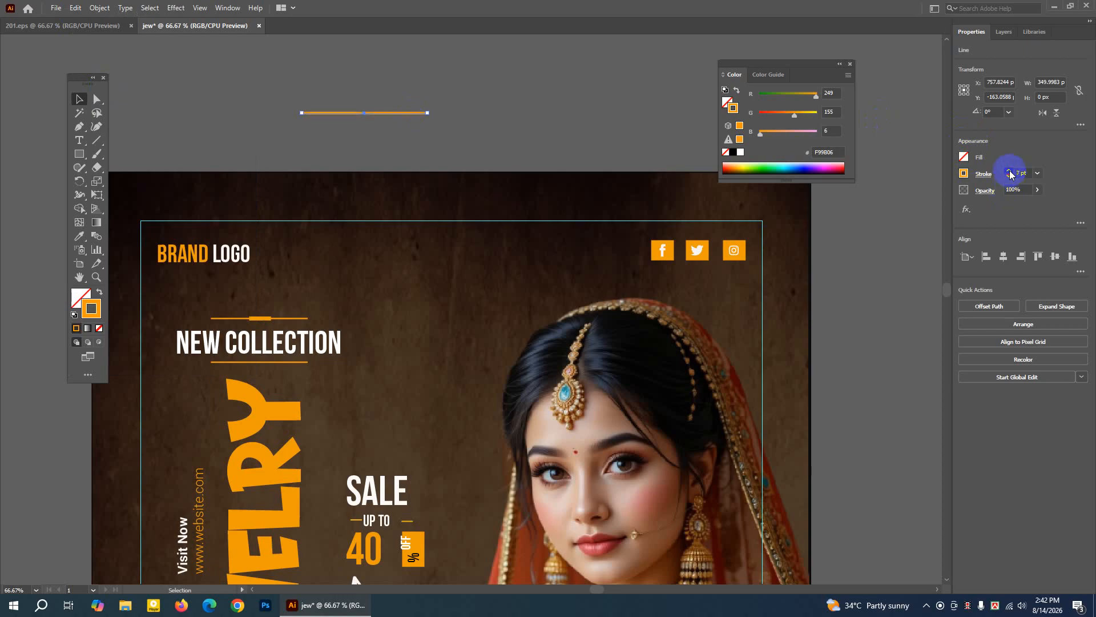
left_click(1010, 171)
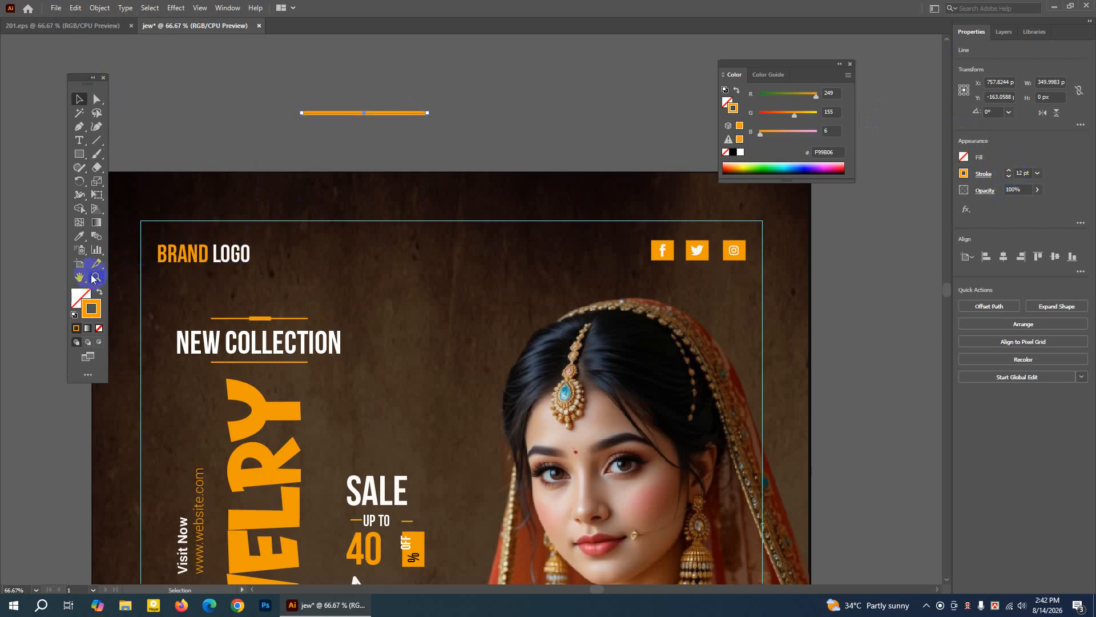
Cut the thick orange line with the Scissors tool at about X 718 and X 800 px, on both sides of its midpoint
left_click(367, 134)
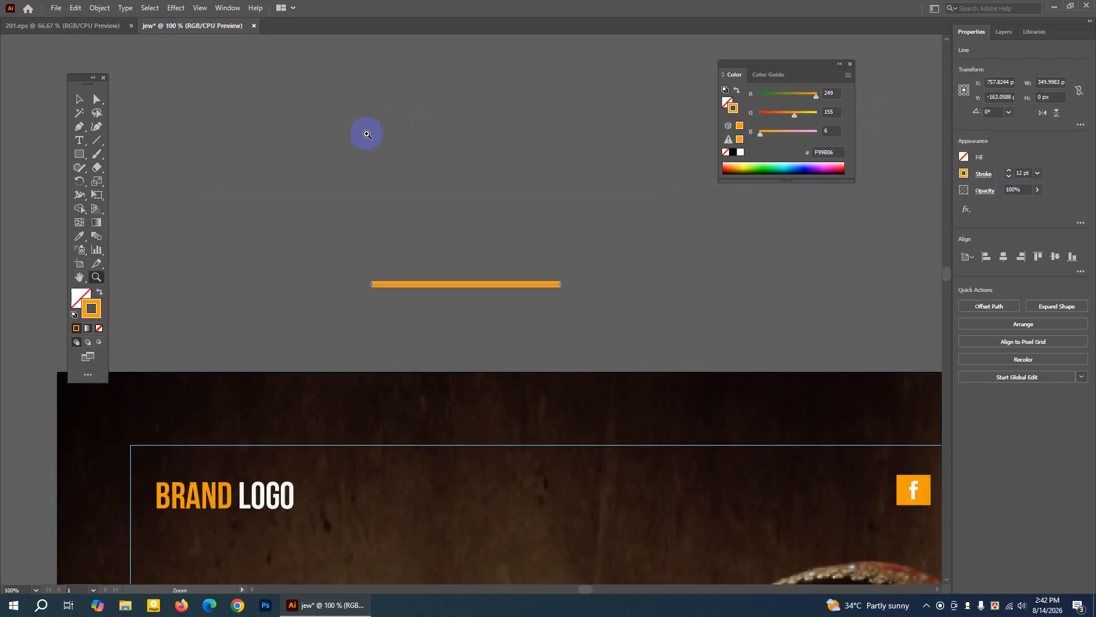
left_click(471, 298)
left_click(279, 102)
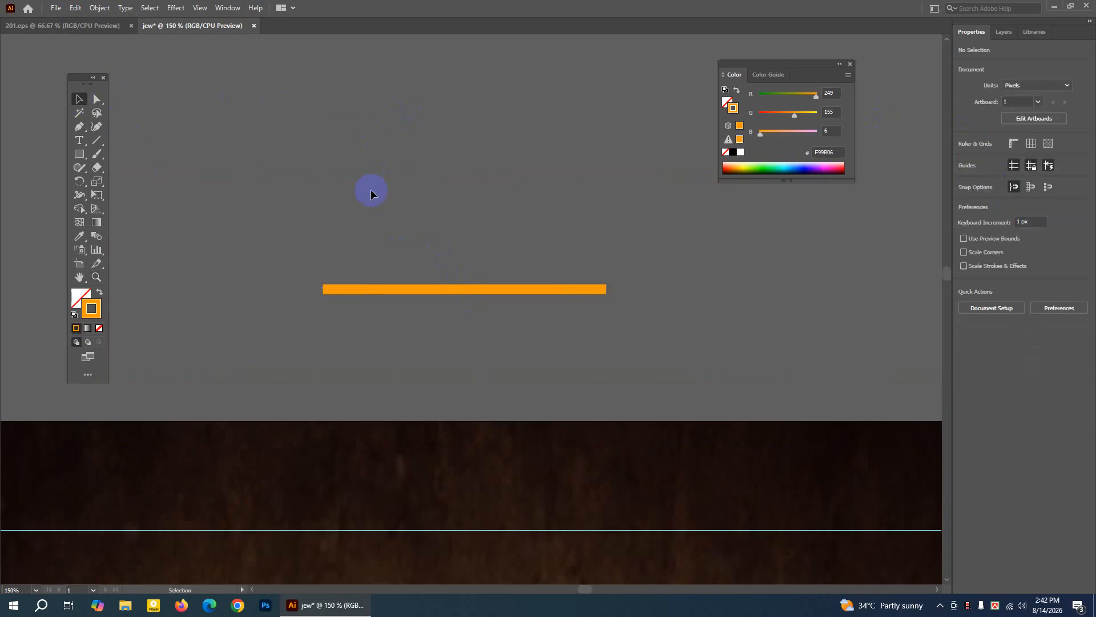
left_click(463, 289)
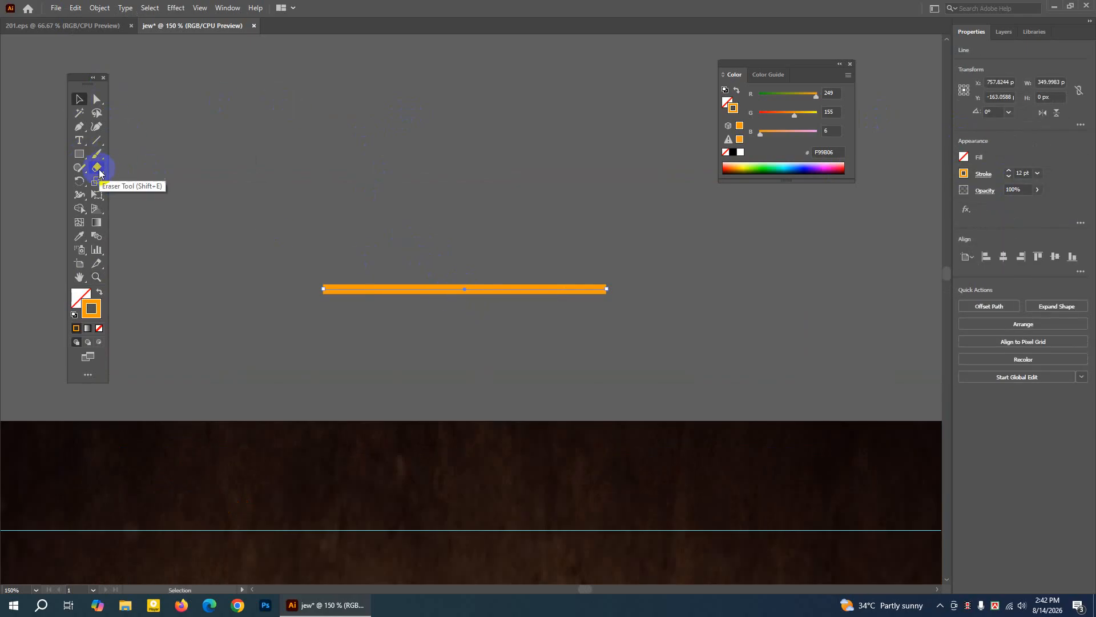
left_click_drag(99, 171, 147, 180)
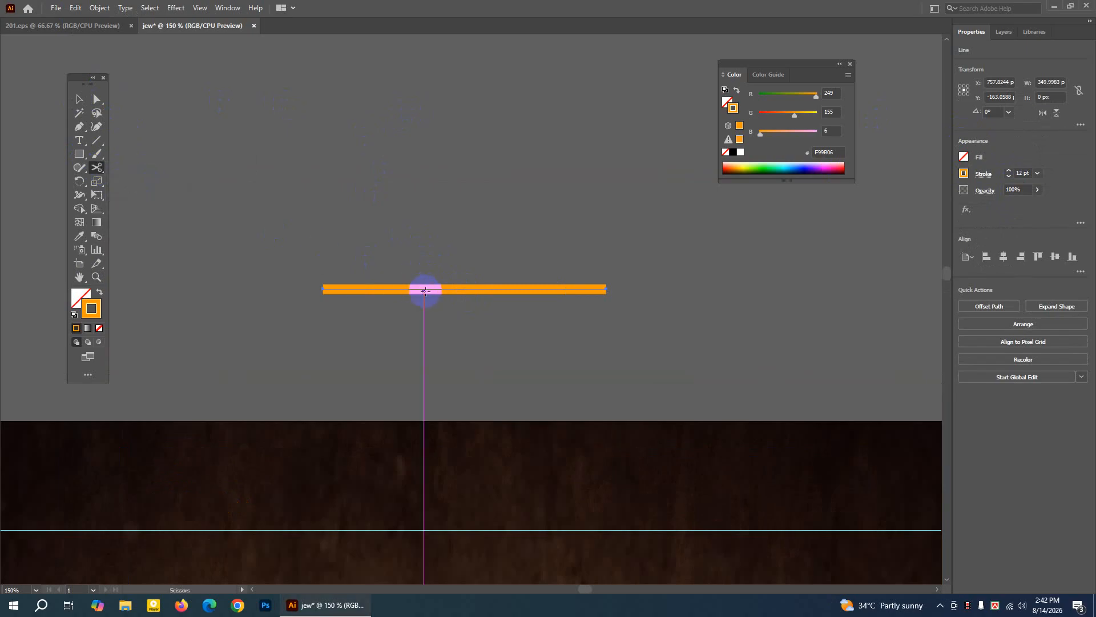
left_click(433, 289)
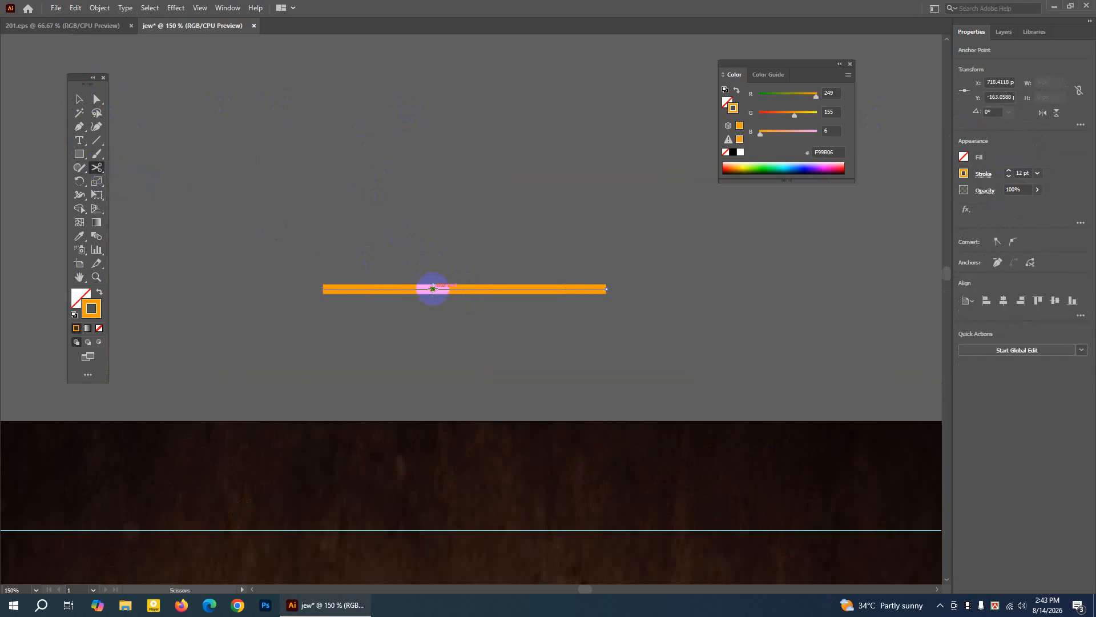
left_click(499, 288)
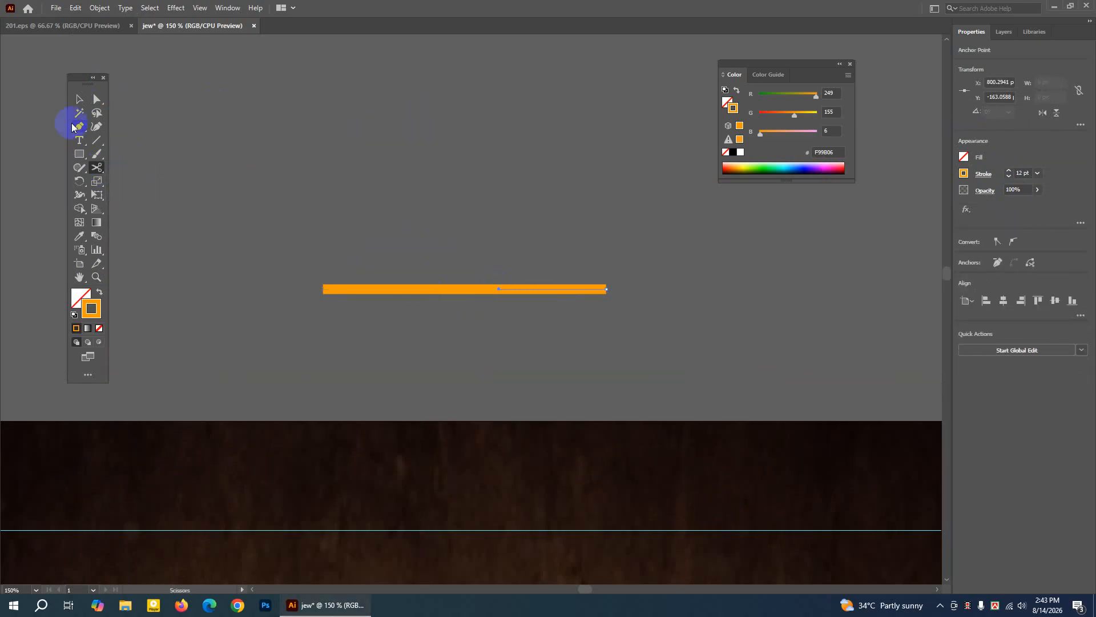
left_click(78, 100)
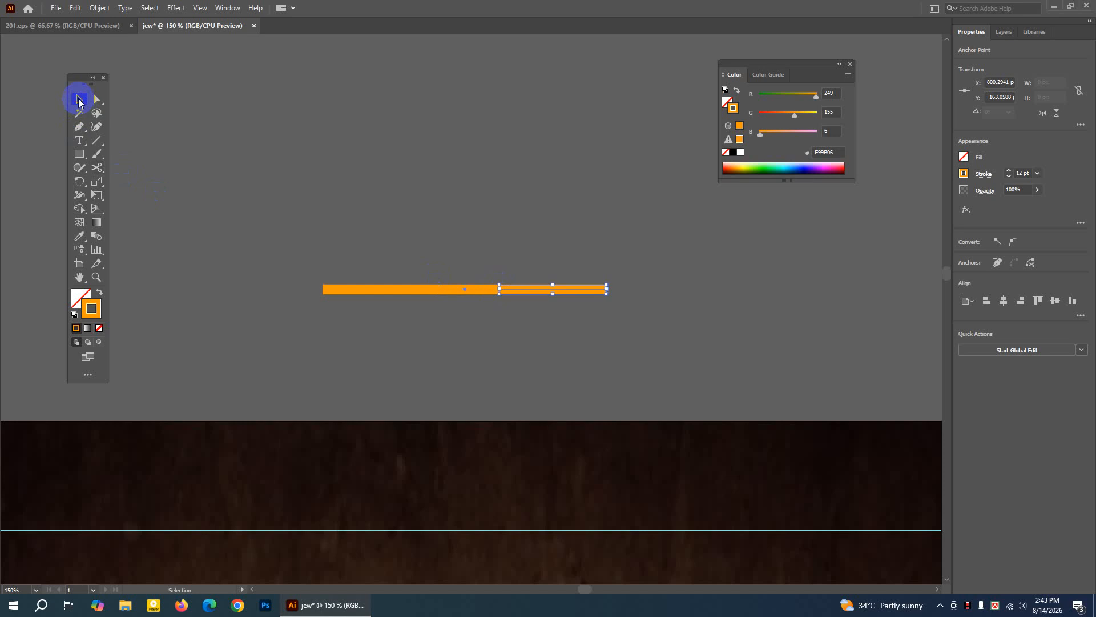
left_click(680, 298)
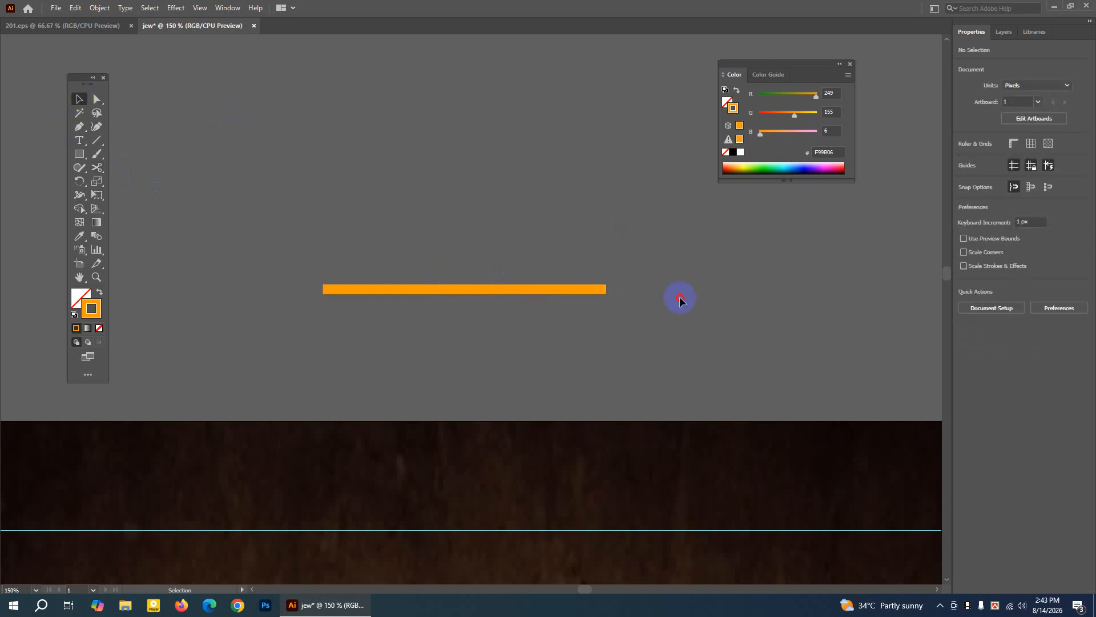
Delete the two outer segments of the thick orange line, keeping its short middle block on the thin line
left_click(597, 289)
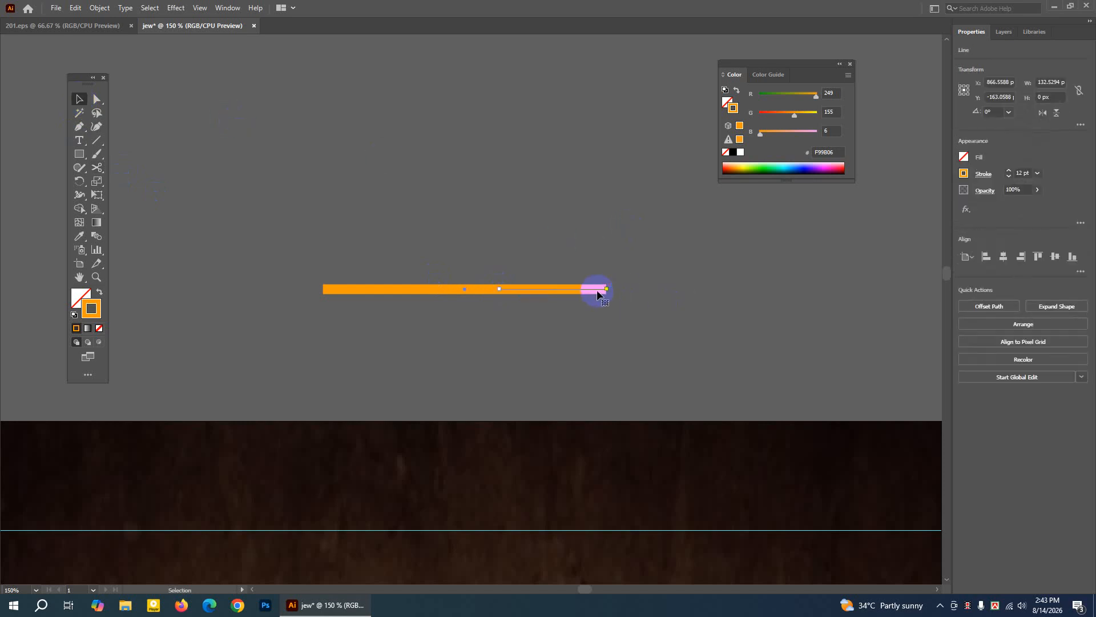
left_click(505, 293)
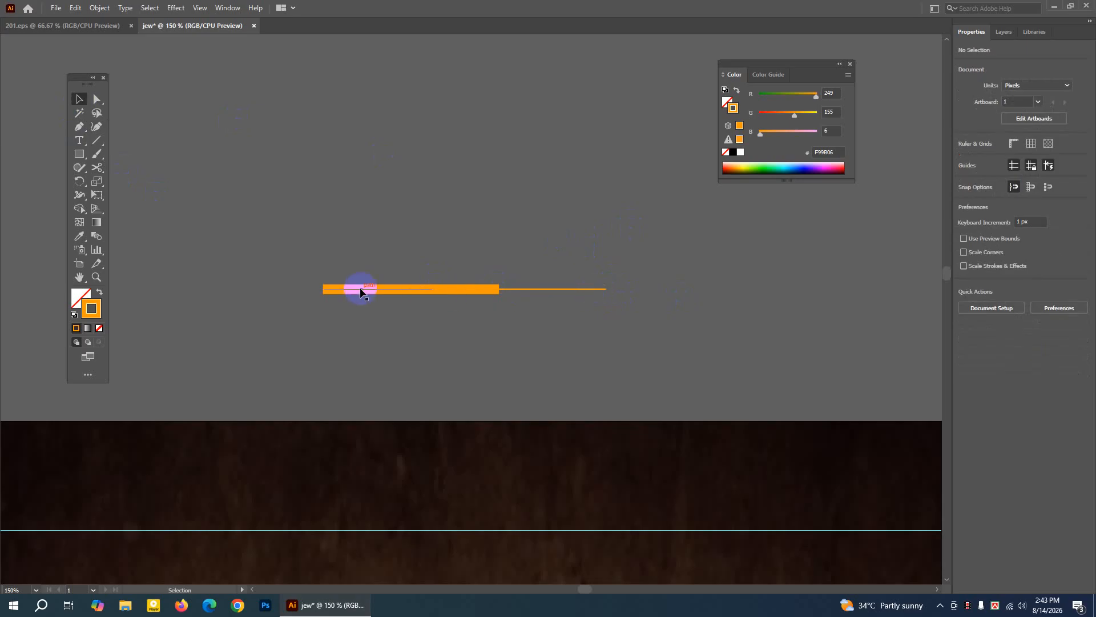
left_click(334, 287)
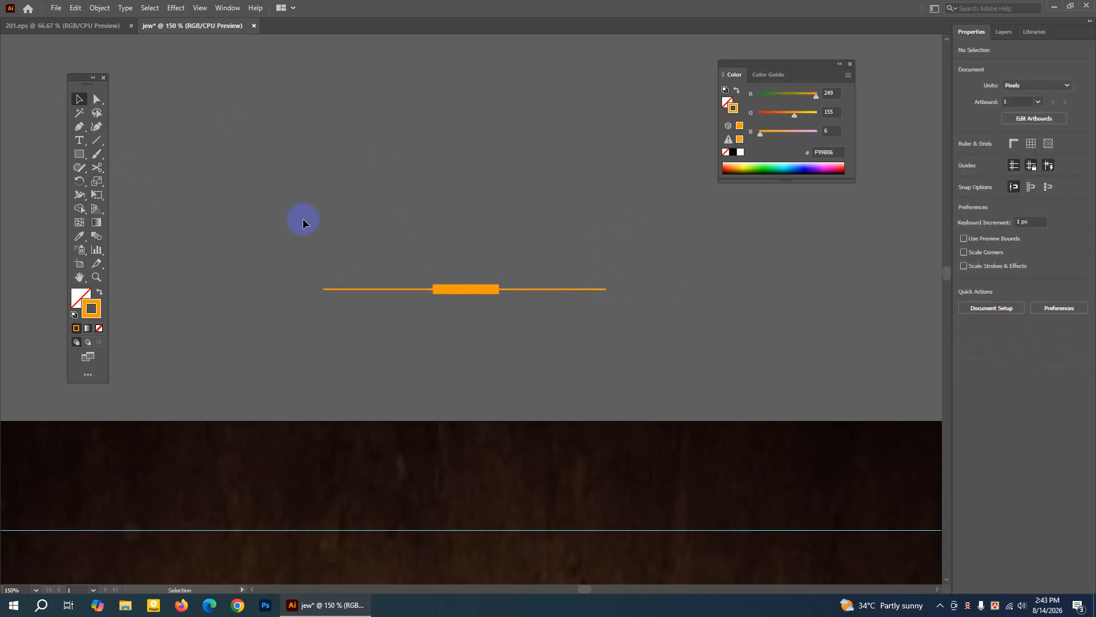
Copy the complete orange divider, paste it in front, and move the duplicate straight down about 107 px below the original
left_click_drag(289, 223, 656, 392)
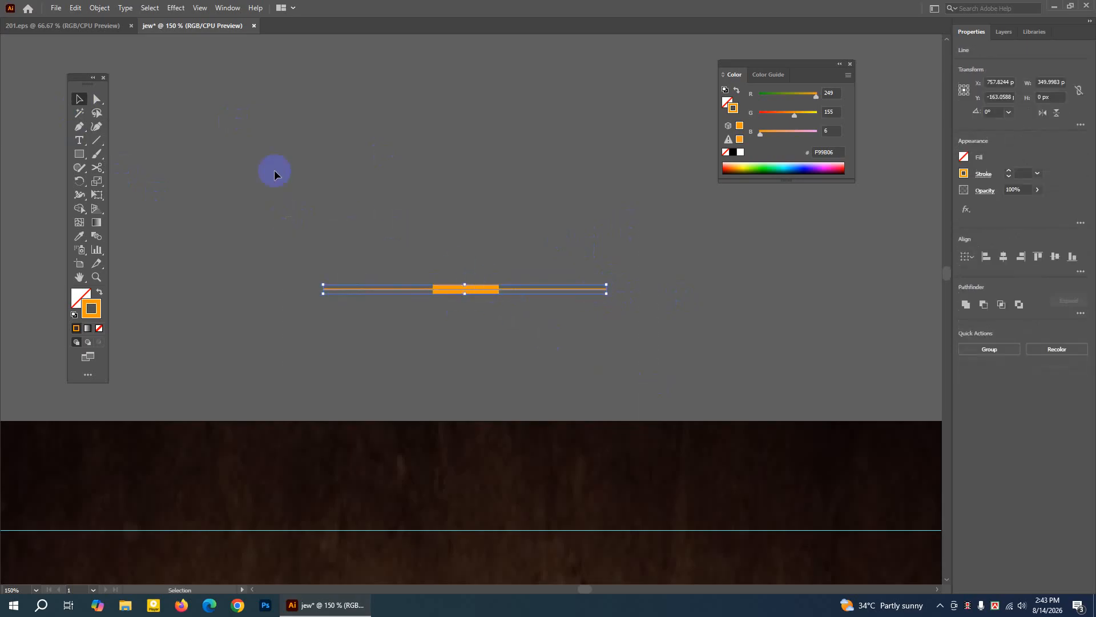
left_click(76, 8)
left_click(86, 59)
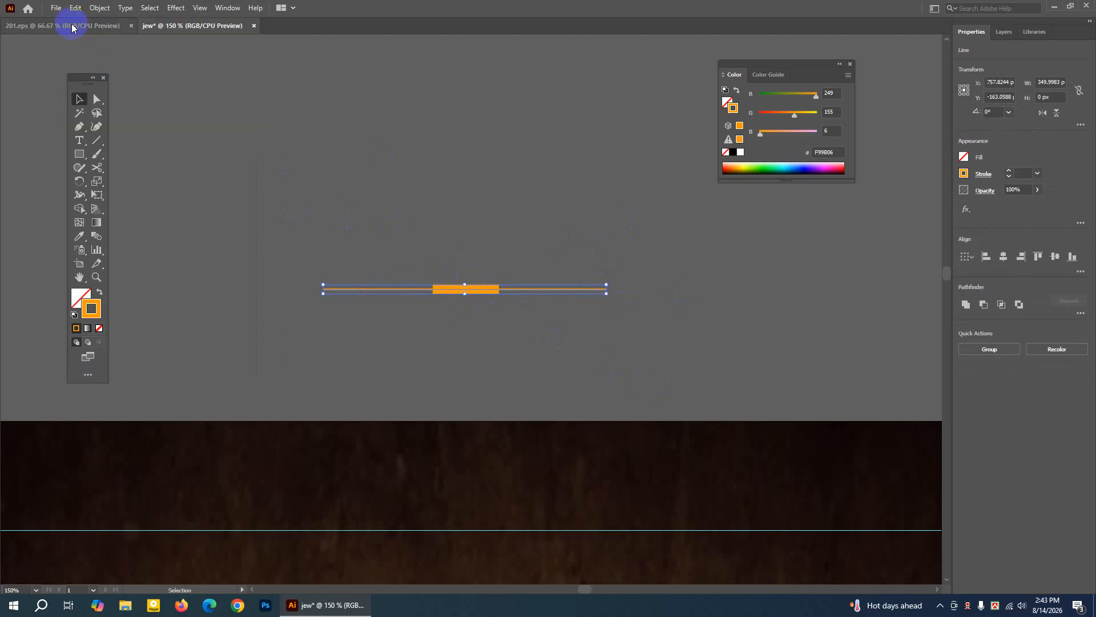
left_click(76, 8)
left_click(110, 90)
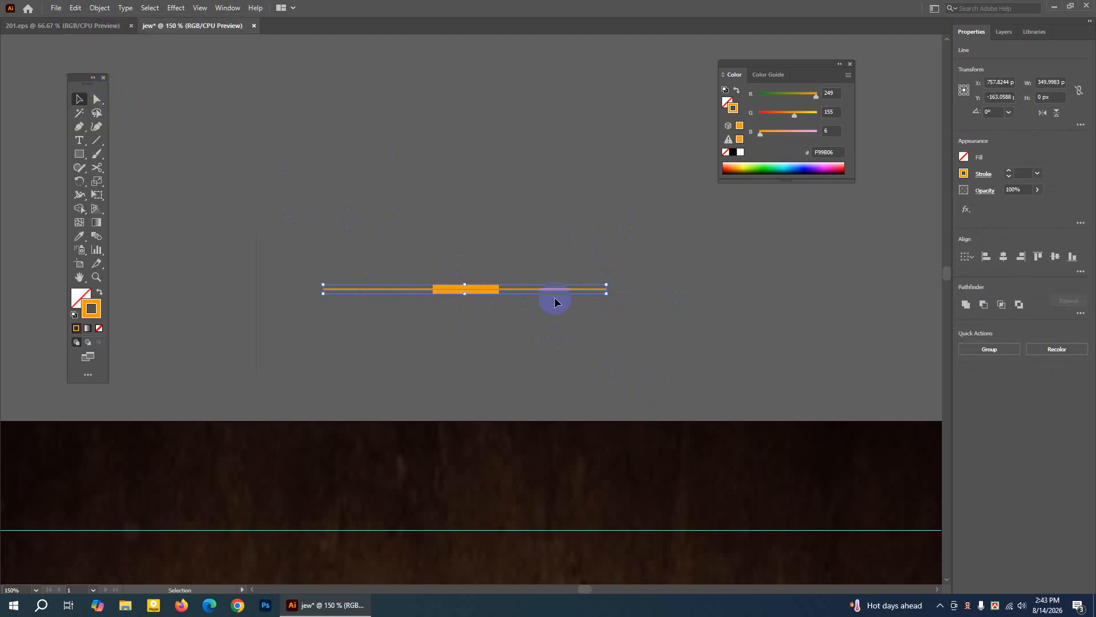
left_click_drag(483, 292, 497, 361)
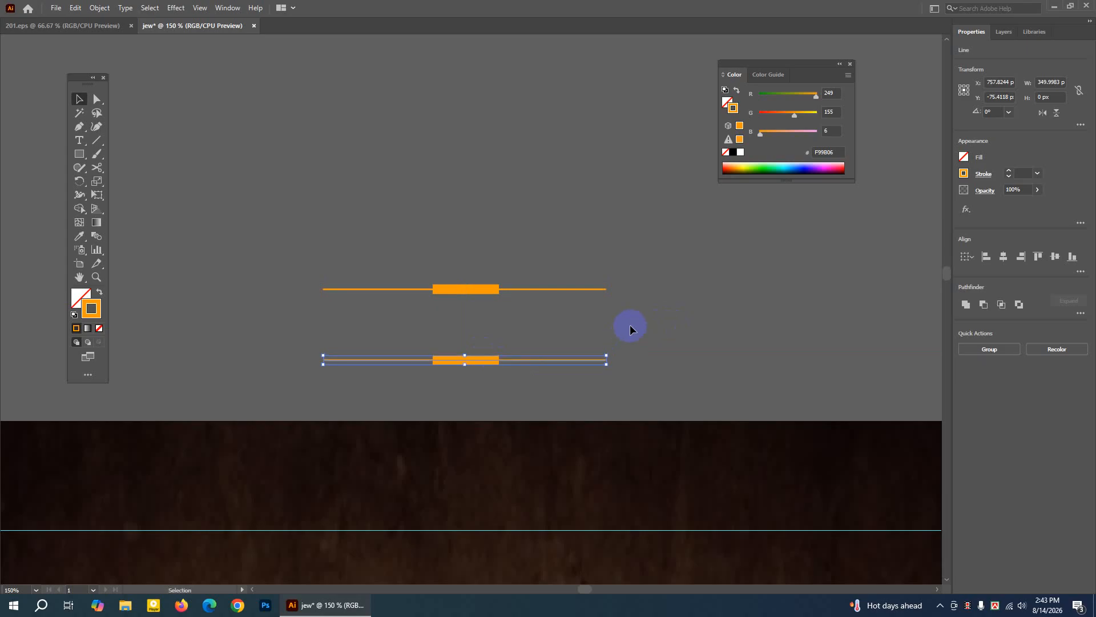
key("Down")
key("Down")
key("Down")
key("Down")
key("Down")
key("Down")
key("Down")
key("Down")
key("Down")
key("Down")
key("Down")
key("Down")
key("Down")
key("Down")
key("Down")
key("Down")
key("Down")
key("Down")
key("Down")
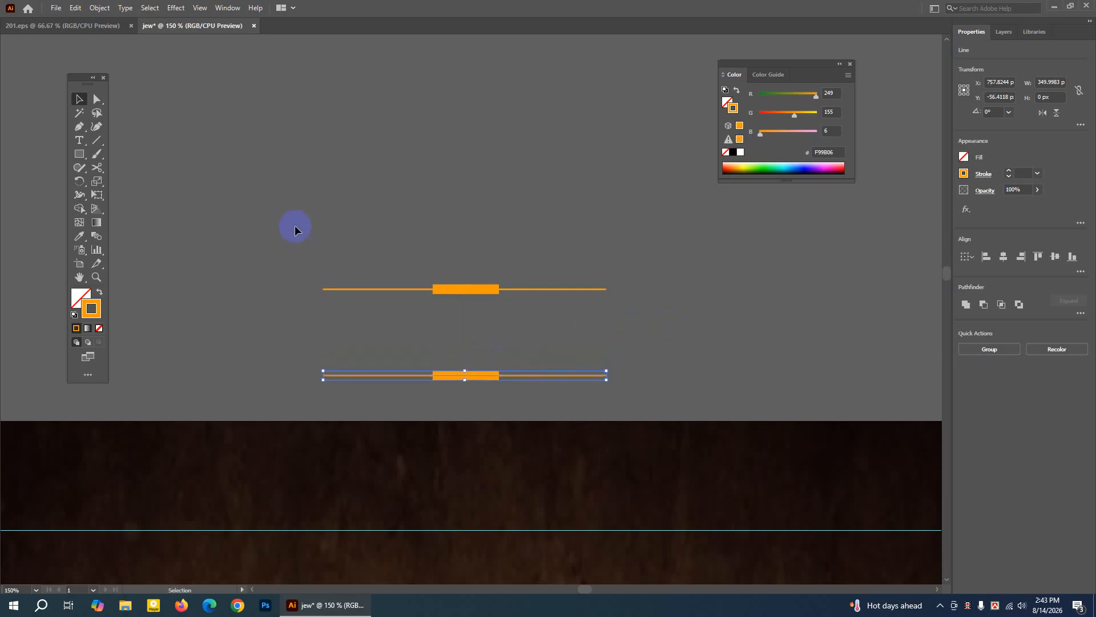
Delete both orange dividers in the empty area above the artboard
left_click_drag(708, 386, 708, 387)
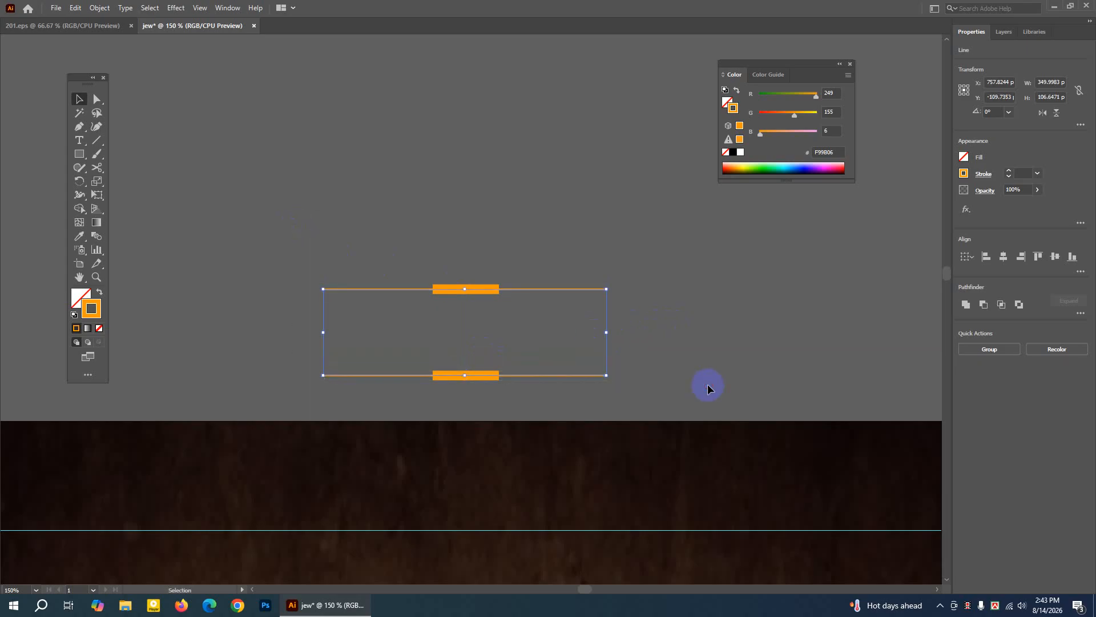
key("Delete")
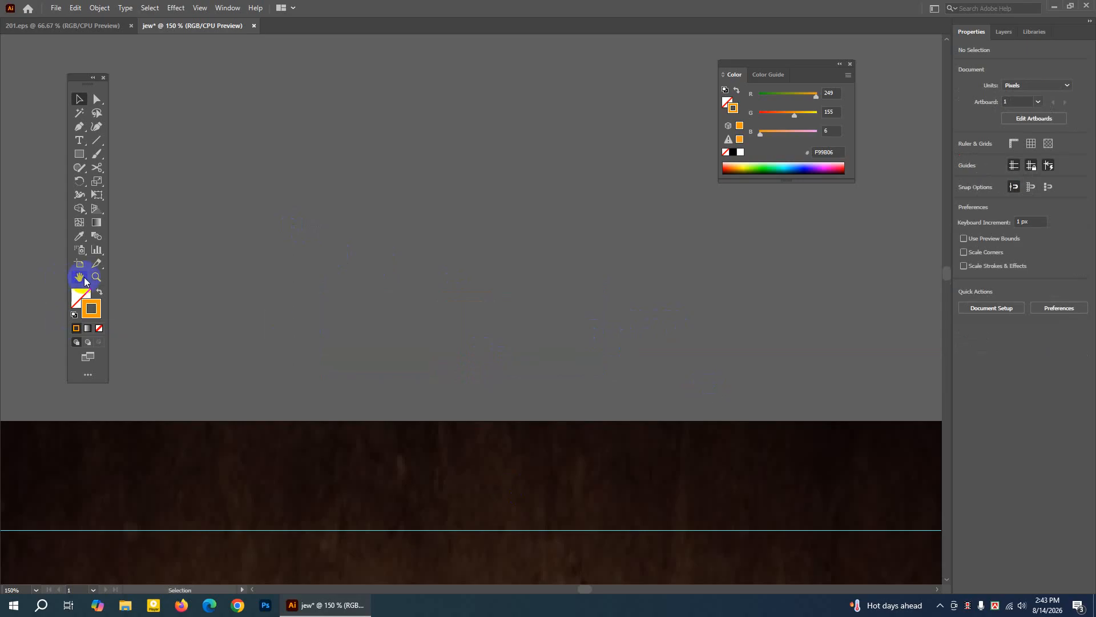
left_click(85, 280)
left_click_drag(306, 414, 565, 234)
left_click_drag(414, 409, 392, 183)
left_click_drag(489, 423, 408, 318)
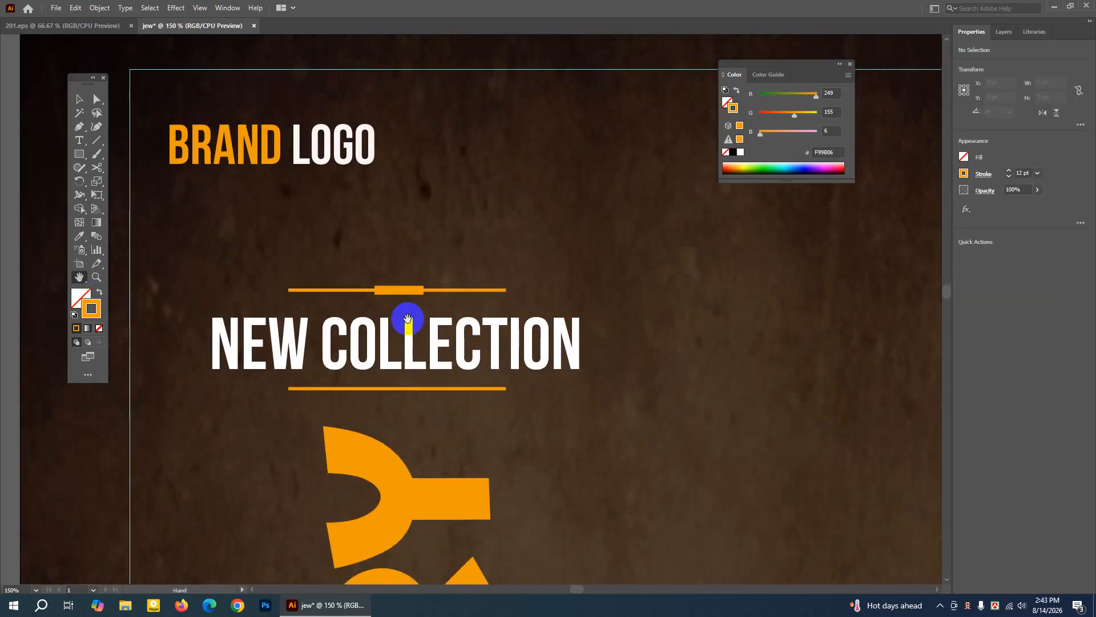
scroll(325, 341, "down", 4)
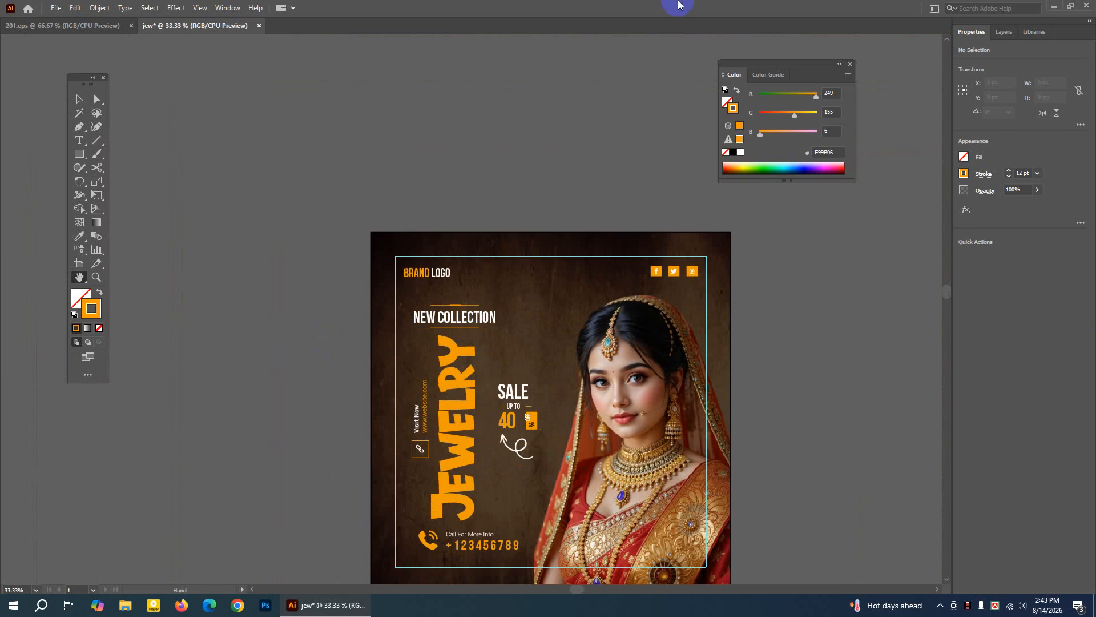
left_click_drag(558, 293, 386, 200)
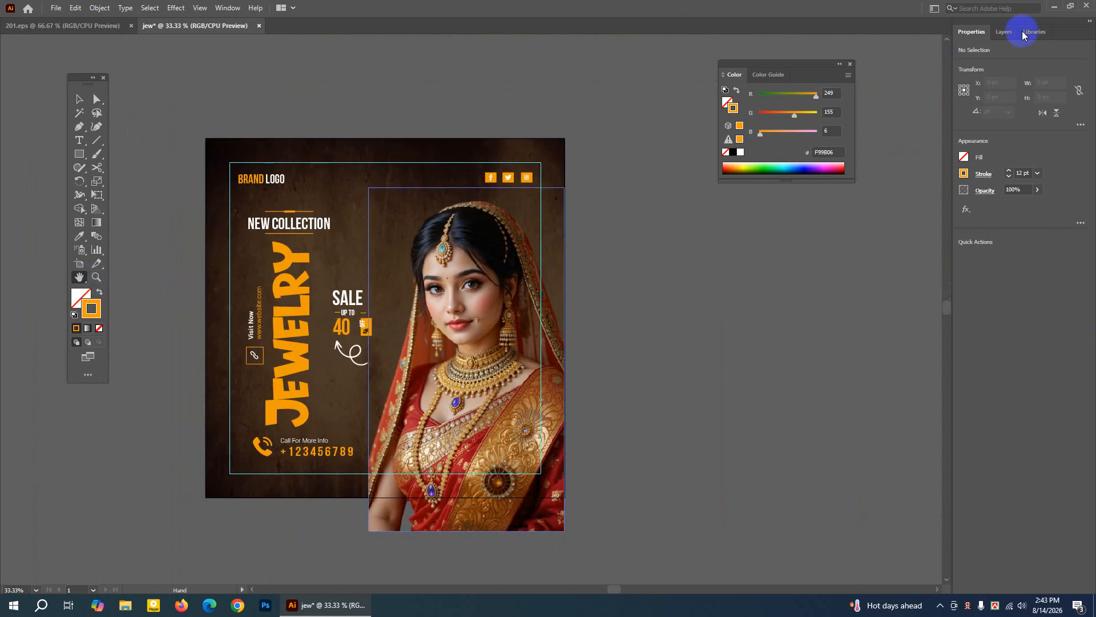
left_click(83, 99)
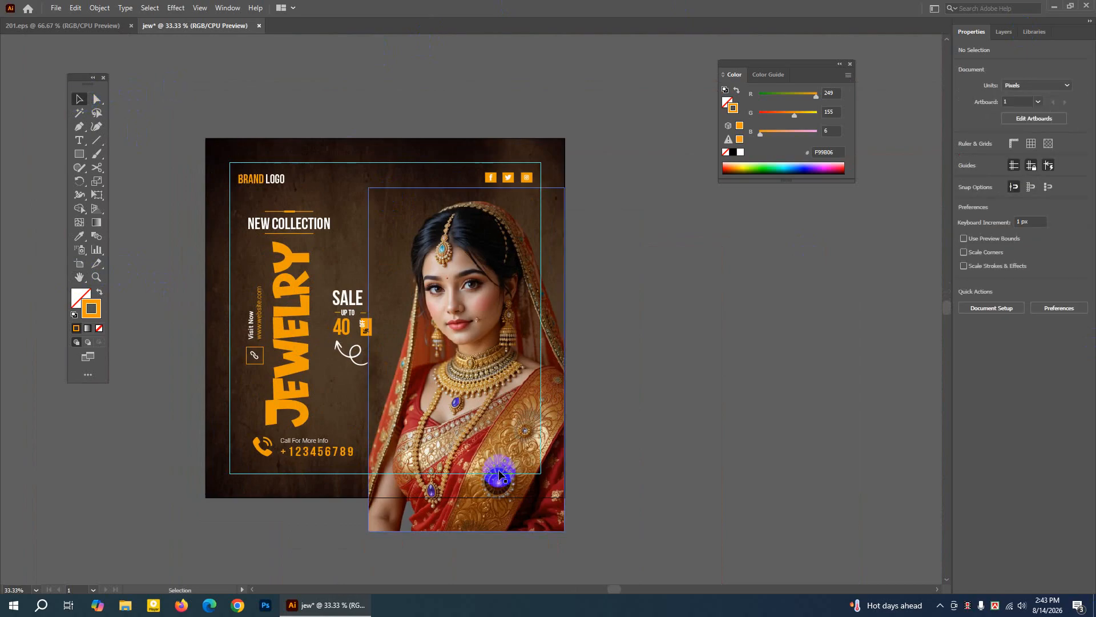
left_click(520, 521)
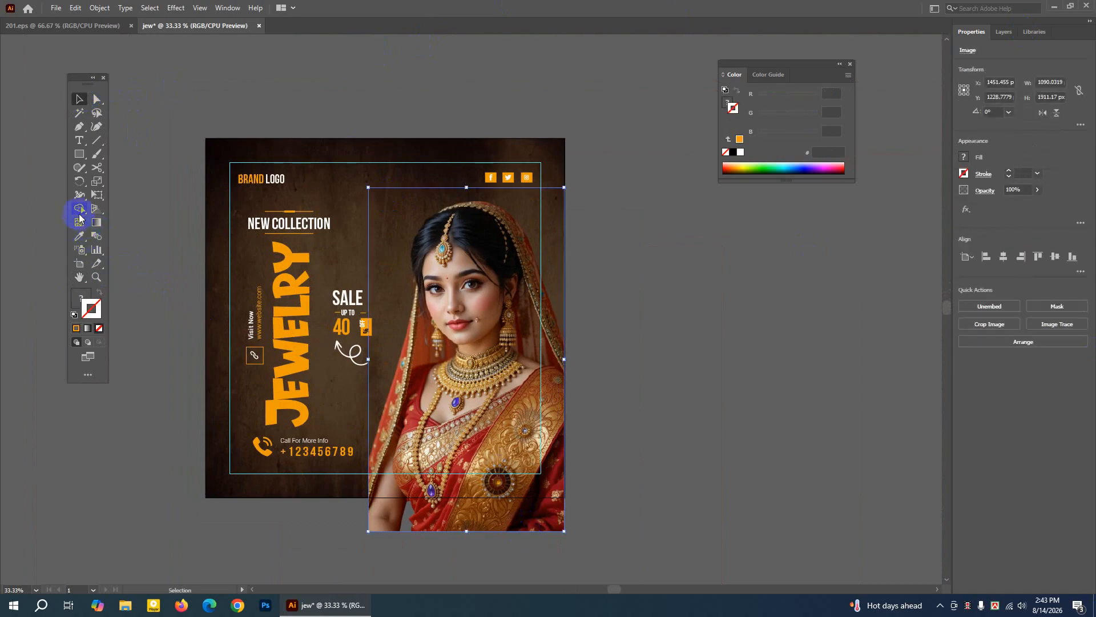
left_click(79, 213)
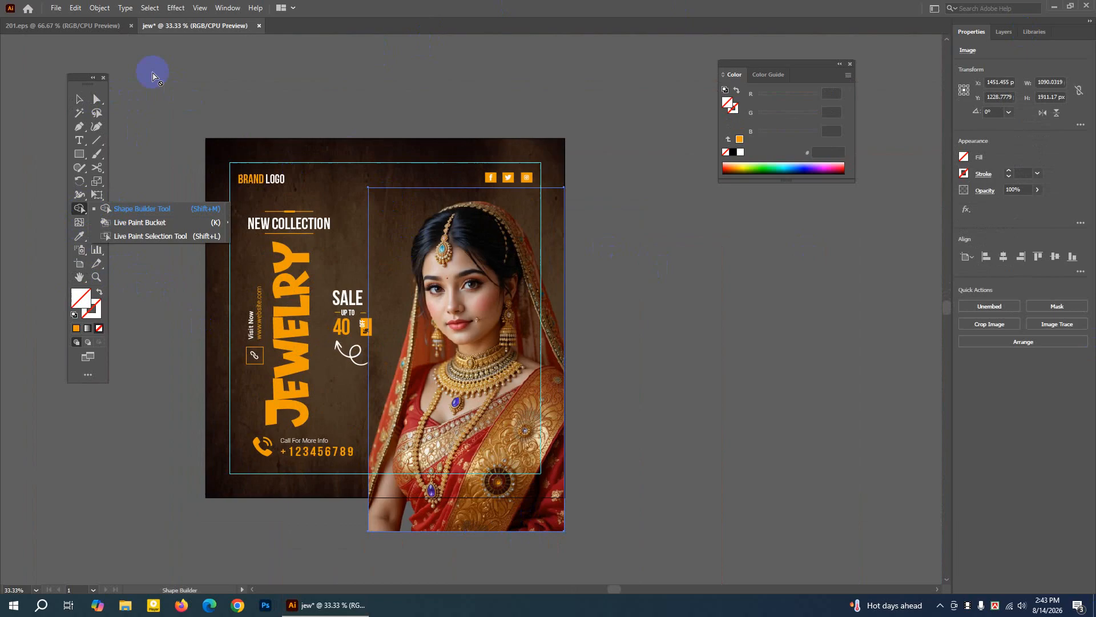
left_click(79, 99)
left_click(262, 54)
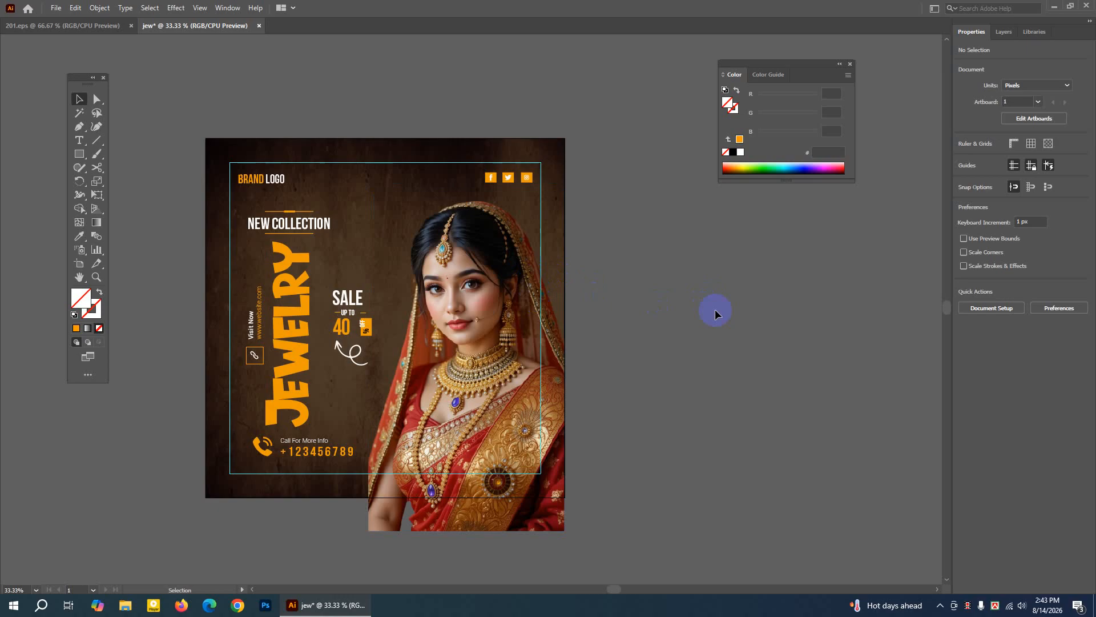
Hide the margin guides on the poster
right_click(688, 281)
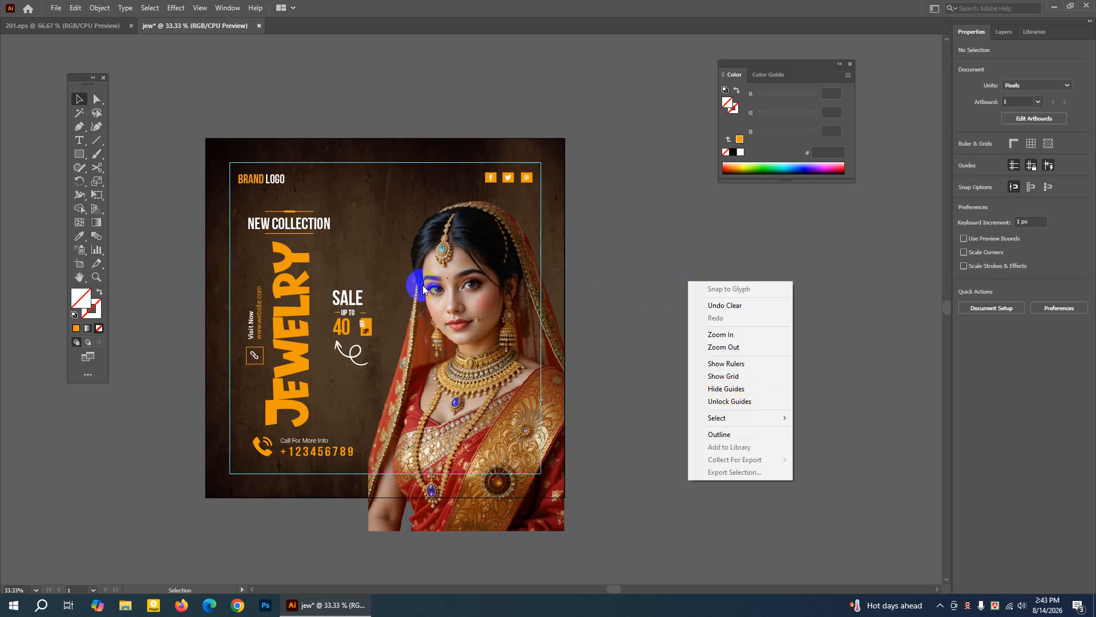
left_click(740, 390)
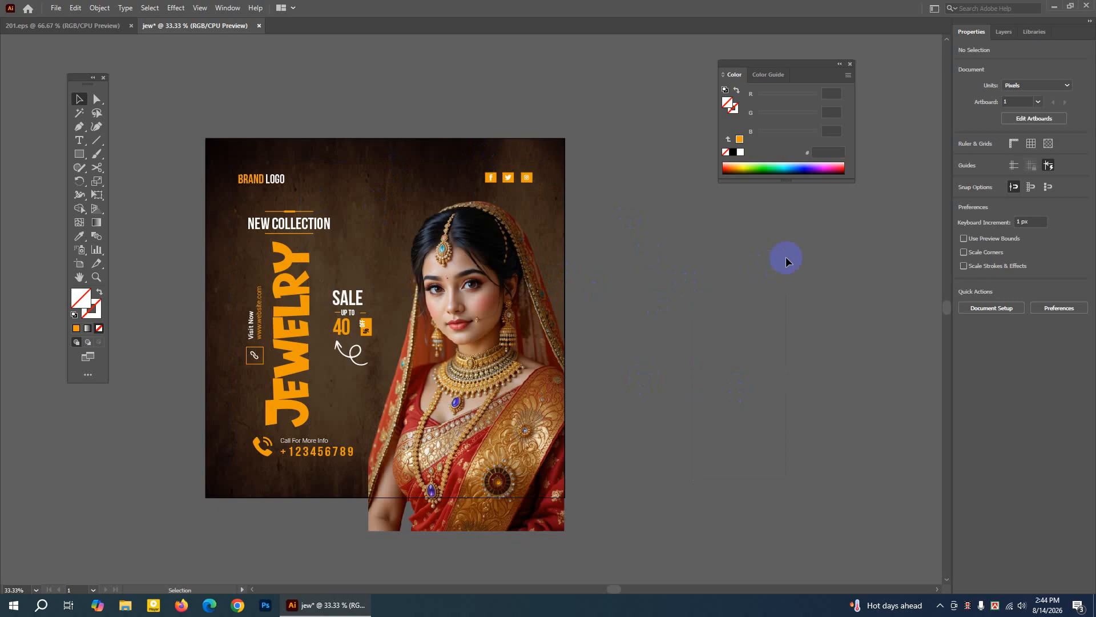
Move the vertical OFF text fully inside the orange badge beside the 40, in line above the % sign
left_click(101, 280)
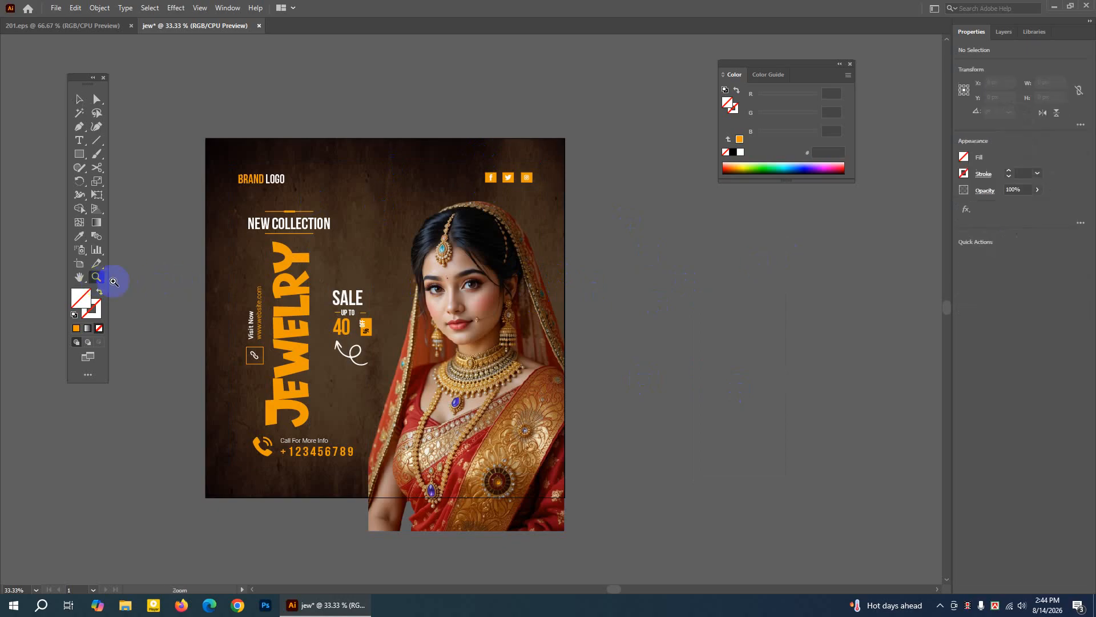
left_click(358, 326)
left_click(512, 309)
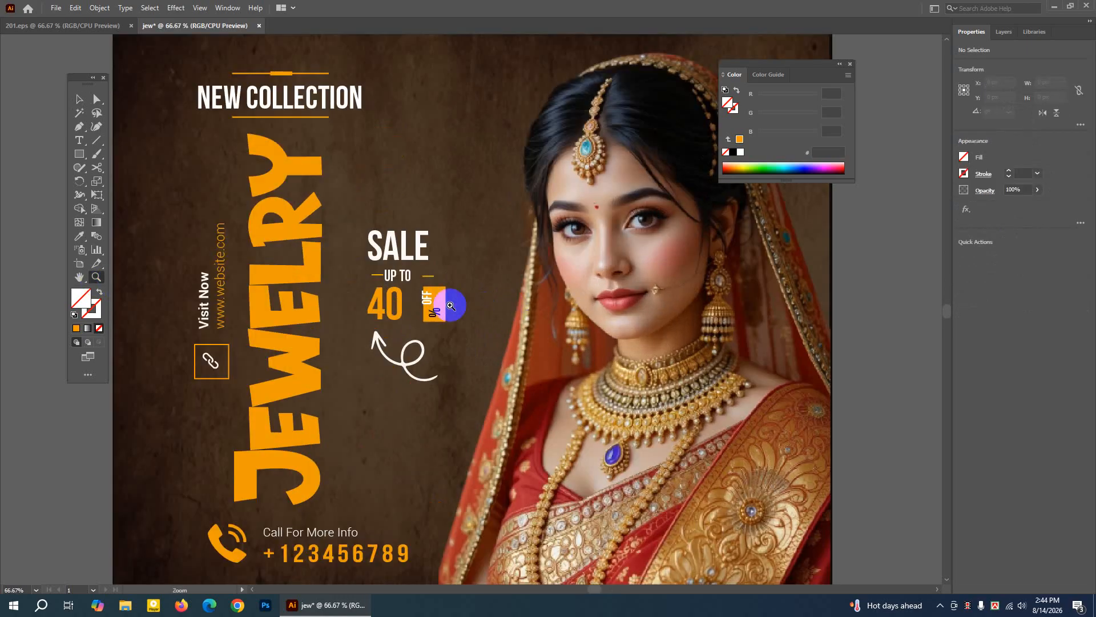
left_click(450, 306)
left_click(88, 101)
left_click(433, 288)
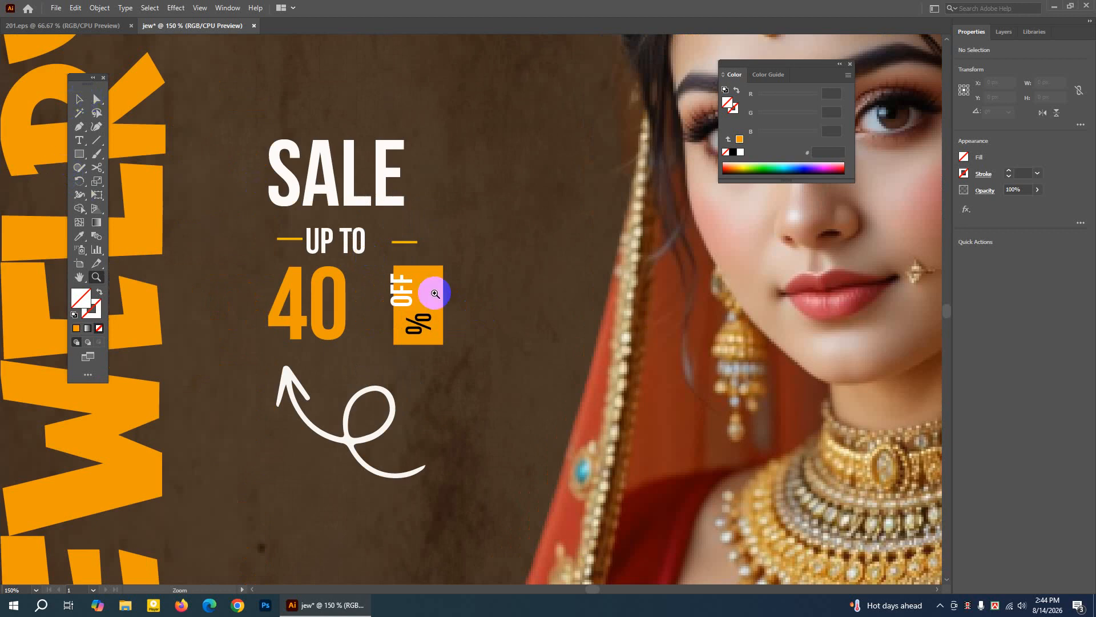
left_click(86, 99)
mouse_move(439, 308)
left_mouse_down()
mouse_move(434, 293)
mouse_move(453, 299)
mouse_move(439, 318)
mouse_move(407, 302)
mouse_move(376, 313)
mouse_move(437, 315)
left_mouse_up()
left_click(468, 342)
left_click(423, 374)
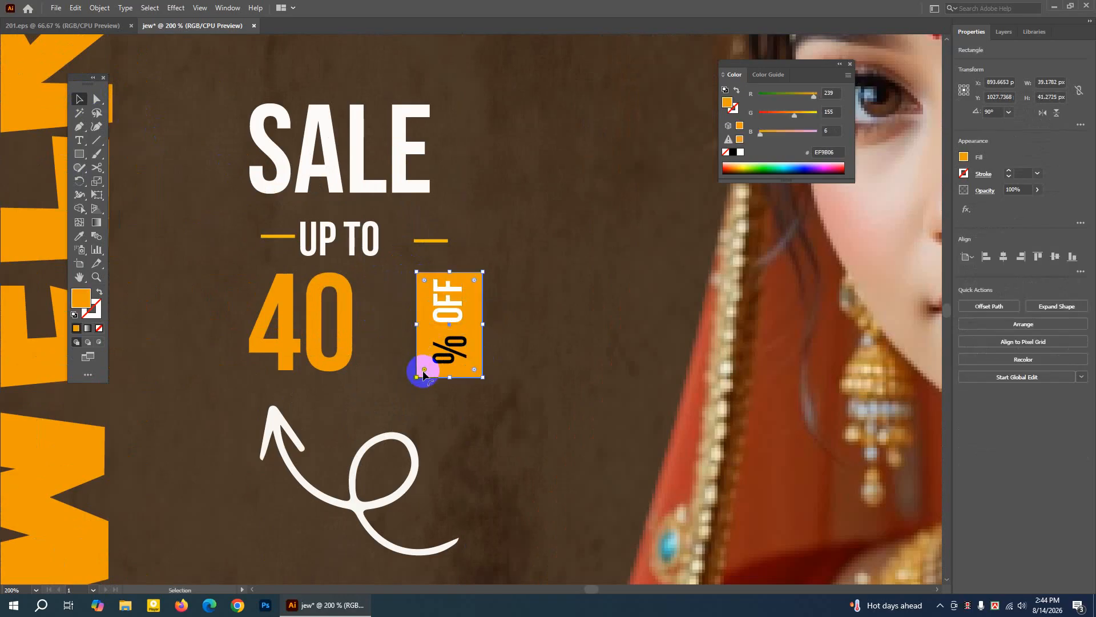
left_click(458, 323, "shift")
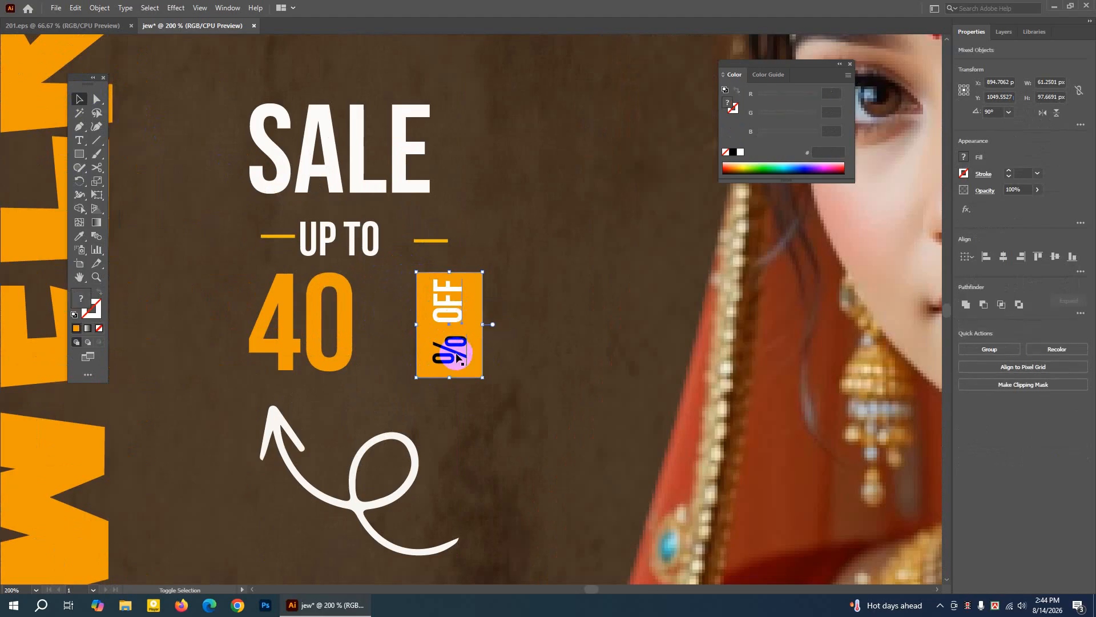
mouse_move(457, 357)
left_mouse_down()
mouse_move(413, 354)
mouse_move(464, 354)
left_mouse_up()
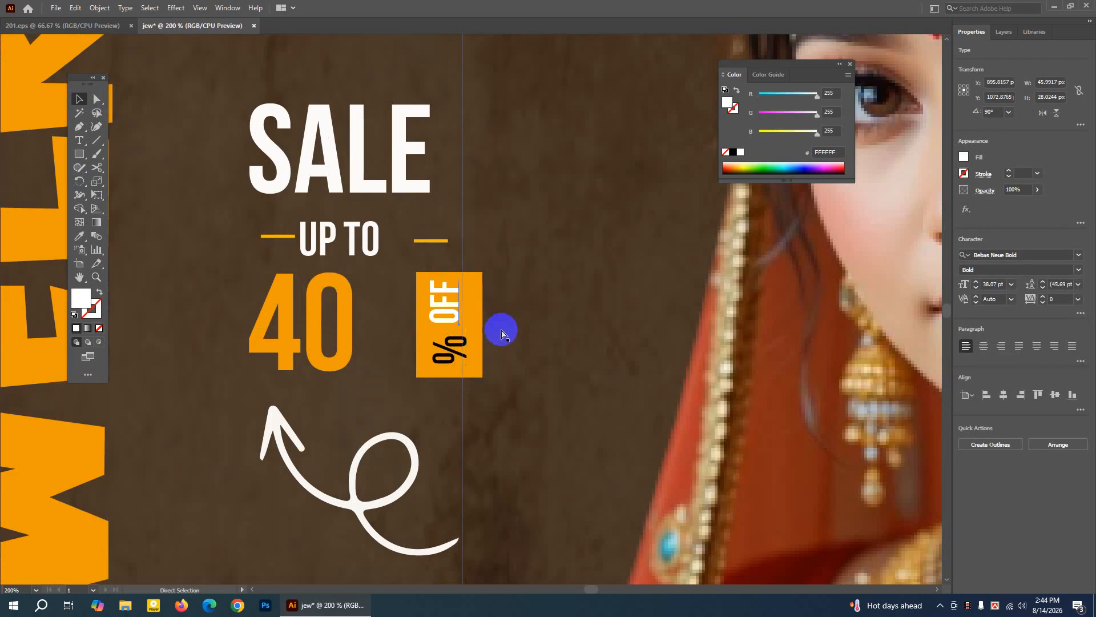
Move the portrait image off the artboard into the empty area on its right, at about X 2689, Y 1312 px
left_click(505, 266)
left_click_drag(505, 263, 496, 307)
key("ctrl+minus")
key("ctrl+minus")
key("ctrl+minus")
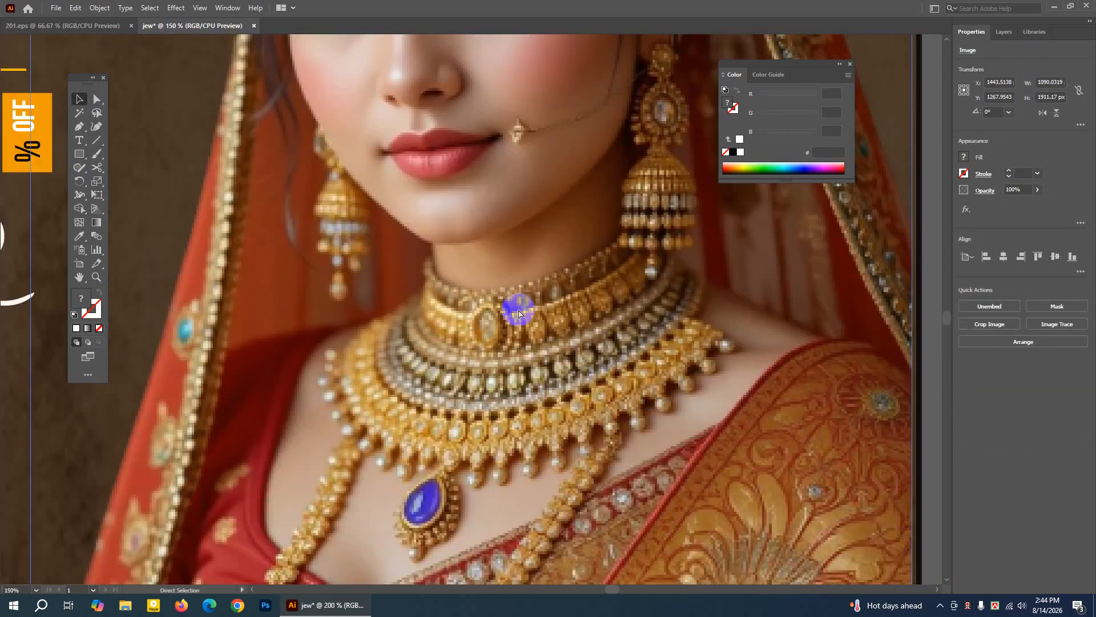
key("ctrl+minus")
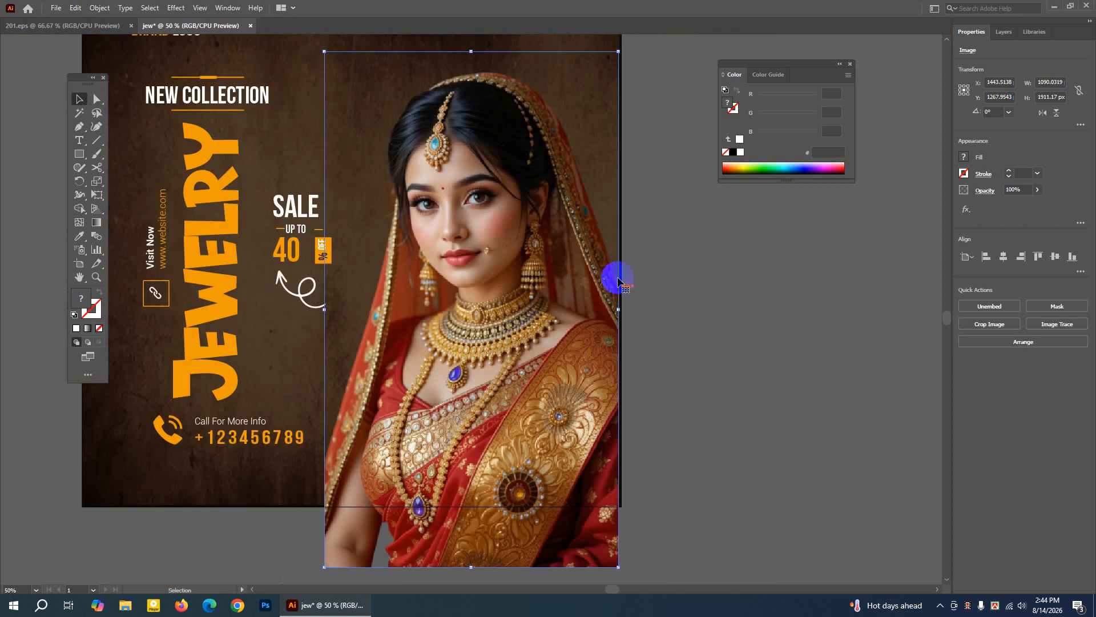
left_click_drag(458, 325, 813, 338)
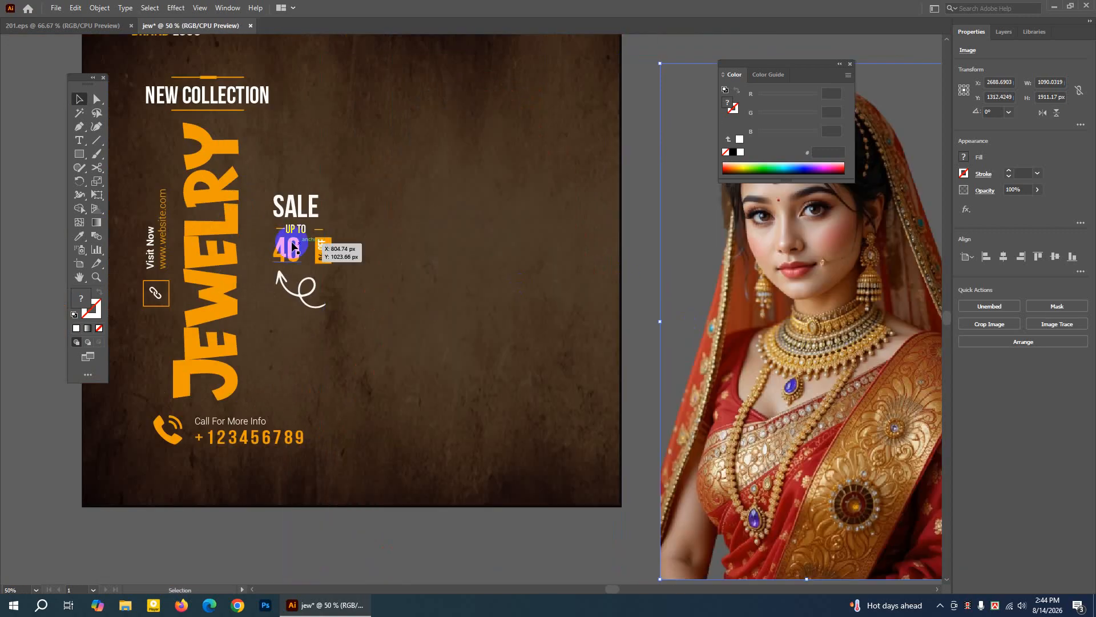
Reposition the OFF text on the orange badge to about X 898, Y 1033 px, just above the % sign
left_click(97, 277)
left_click(290, 245)
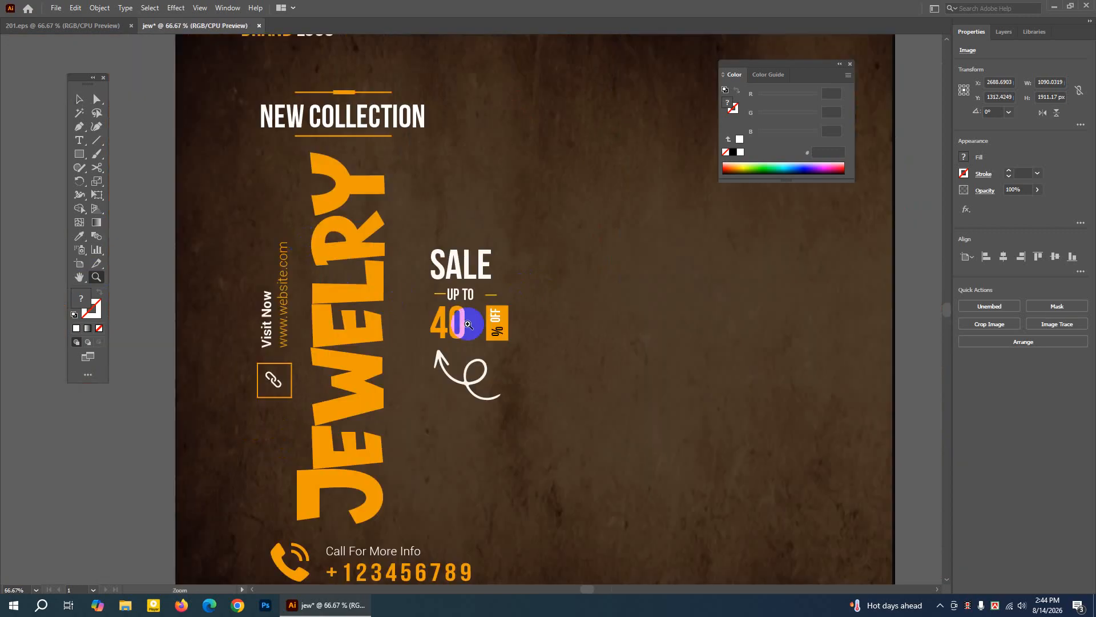
left_click(487, 360)
left_click(442, 269)
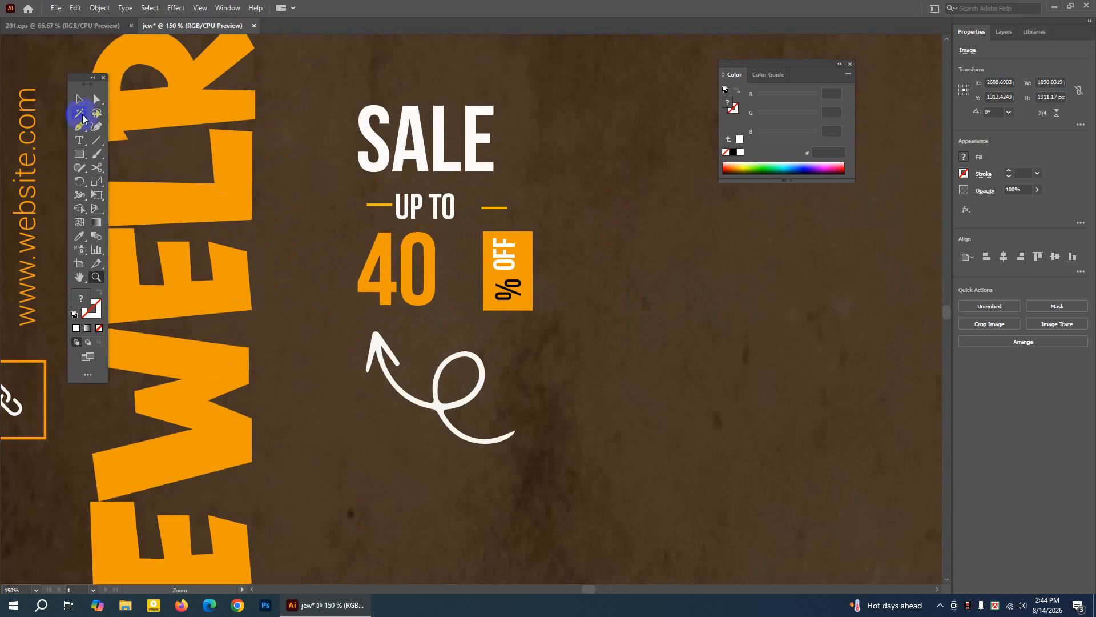
left_click(80, 99)
mouse_move(530, 257)
left_mouse_down()
mouse_move(511, 260)
mouse_move(518, 267)
left_mouse_up()
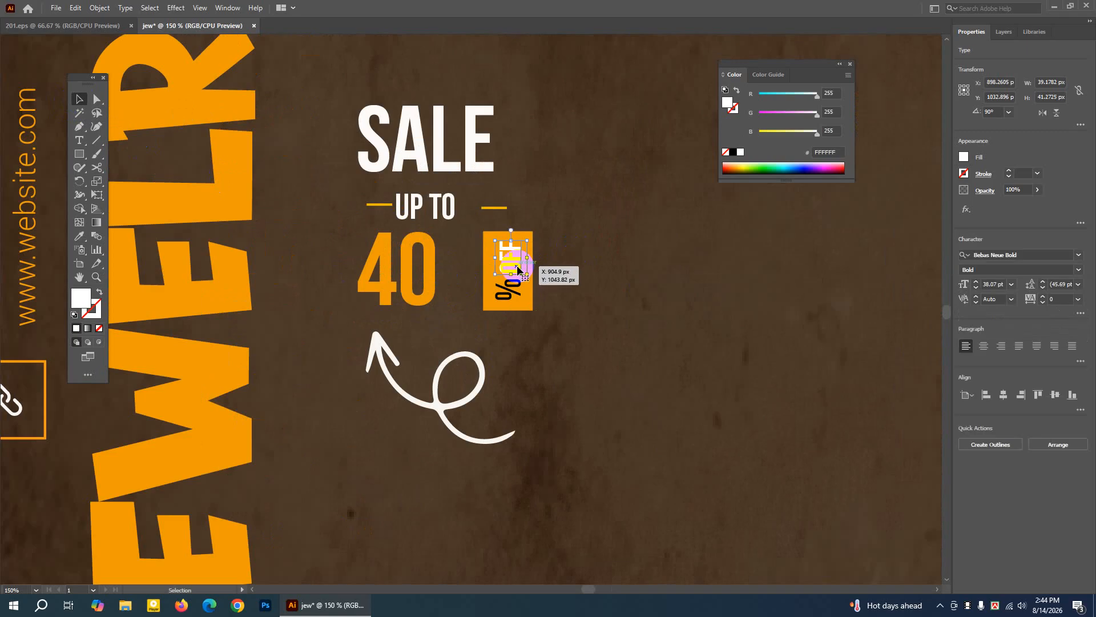
Move the orange badge together with its % and OFF texts about 46 px left, close beside the 40
left_click(568, 252)
left_click(556, 226)
left_click_drag(556, 227, 504, 317)
left_click_drag(516, 268, 481, 266)
left_click(558, 251)
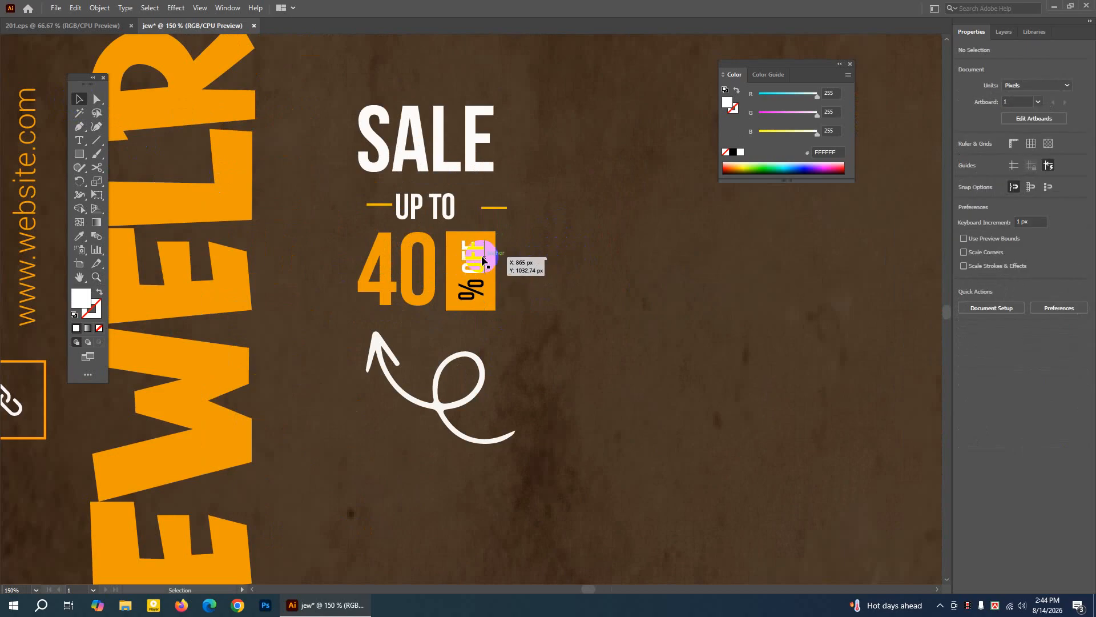
left_click(476, 259)
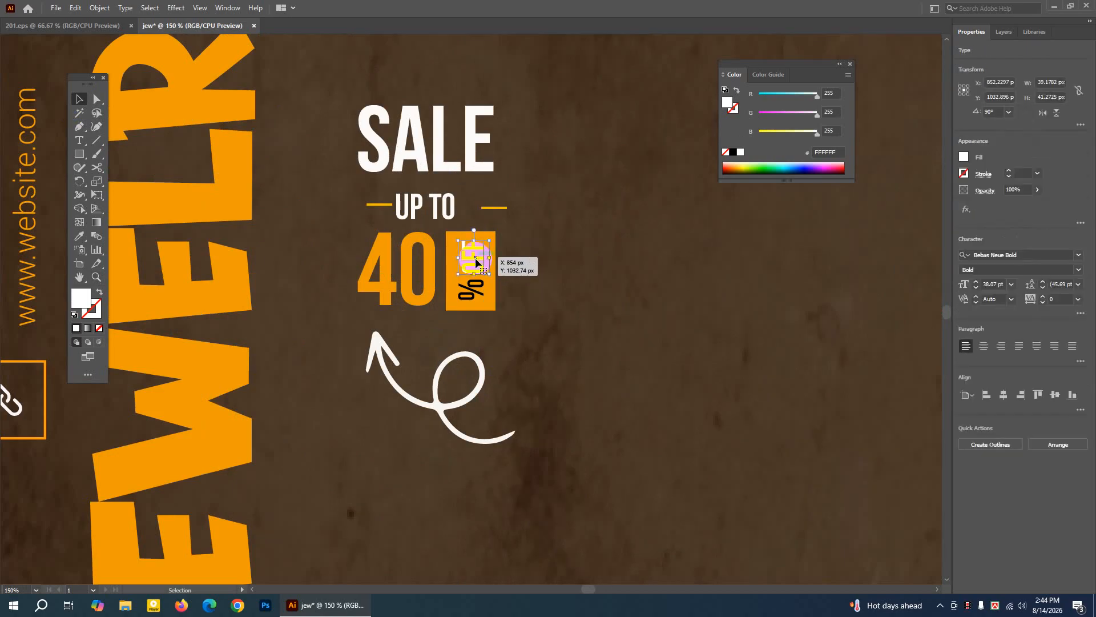
left_click(539, 284)
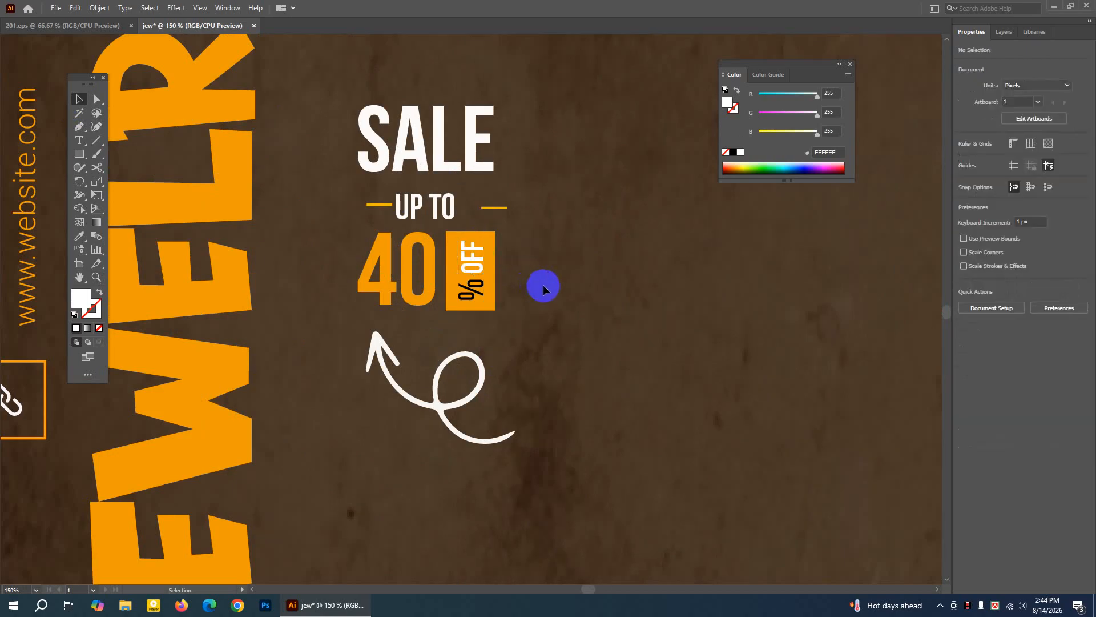
Move the short orange dash after UP TO close to the text, level with the dash before it, at about X 850, Y 968 px
left_click_drag(506, 211, 485, 206)
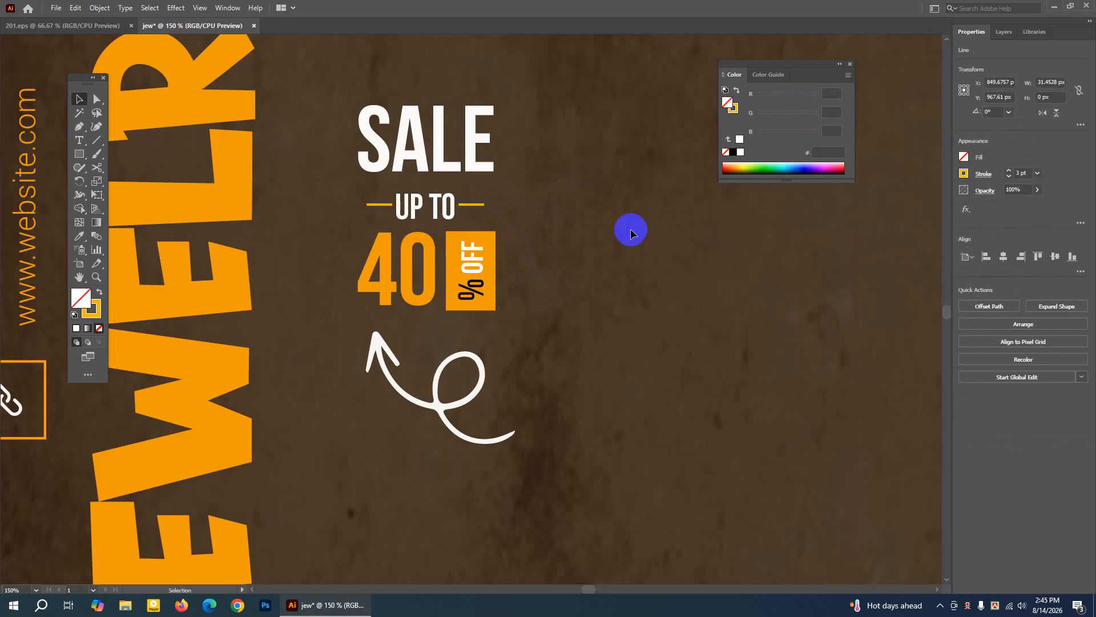
Move the white curly arrow slightly up and toward the right, closer beneath the 40 and its orange badge
left_click(379, 342)
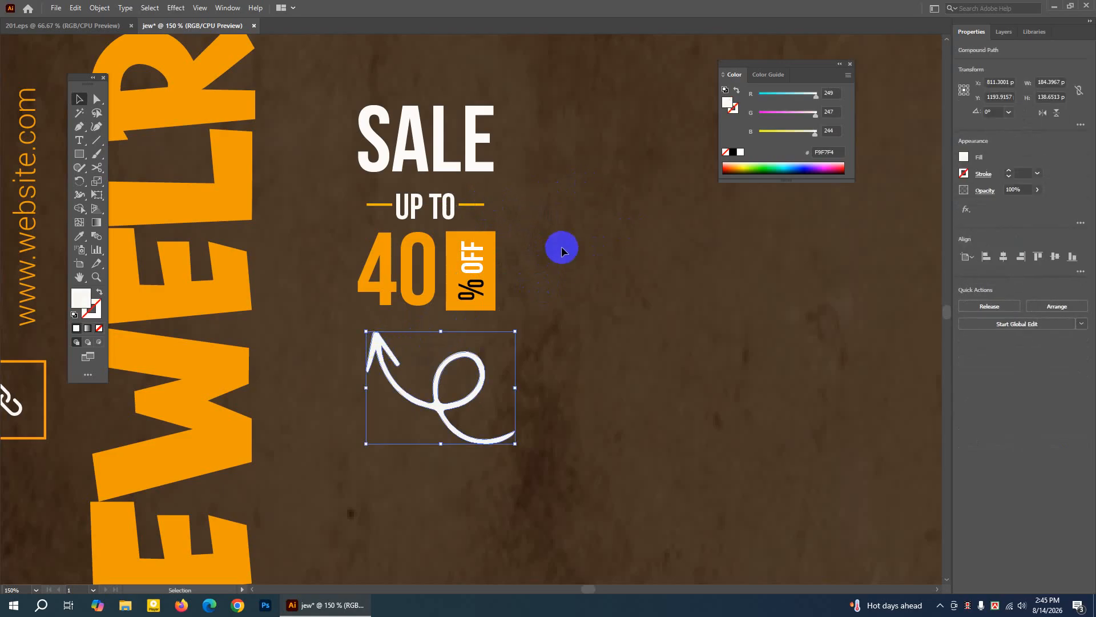
left_click_drag(380, 347, 399, 336)
left_click(566, 273)
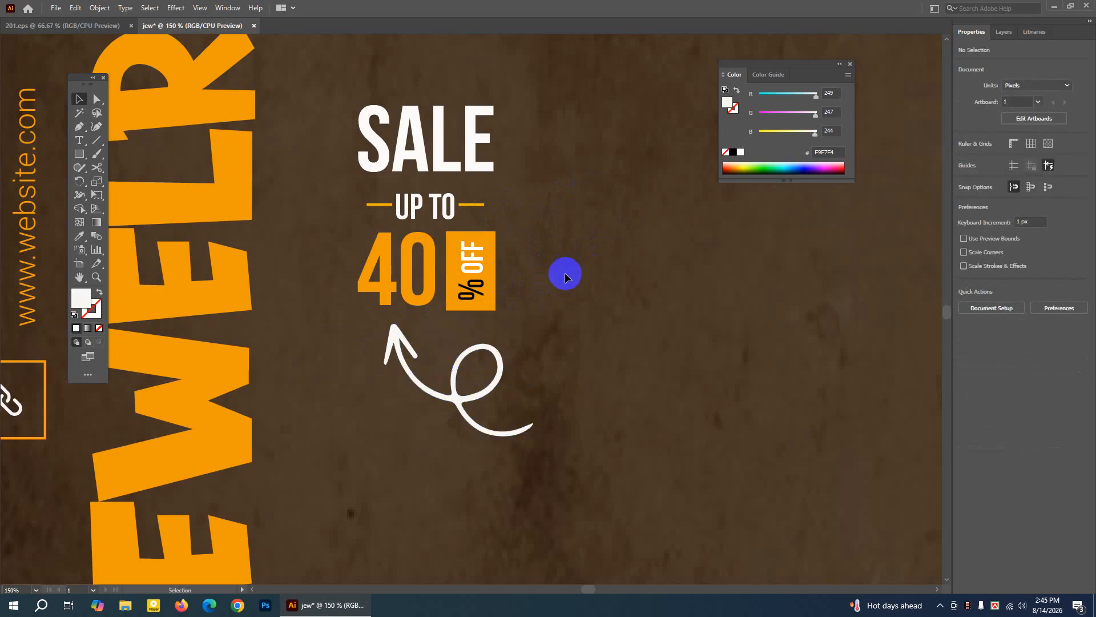
Move the portrait image onto the right part of the artboard and scale it down slightly to about 1073 × 1881 px
key("ctrl+minus")
key("ctrl+minus")
key("ctrl+minus")
key("ctrl+minus")
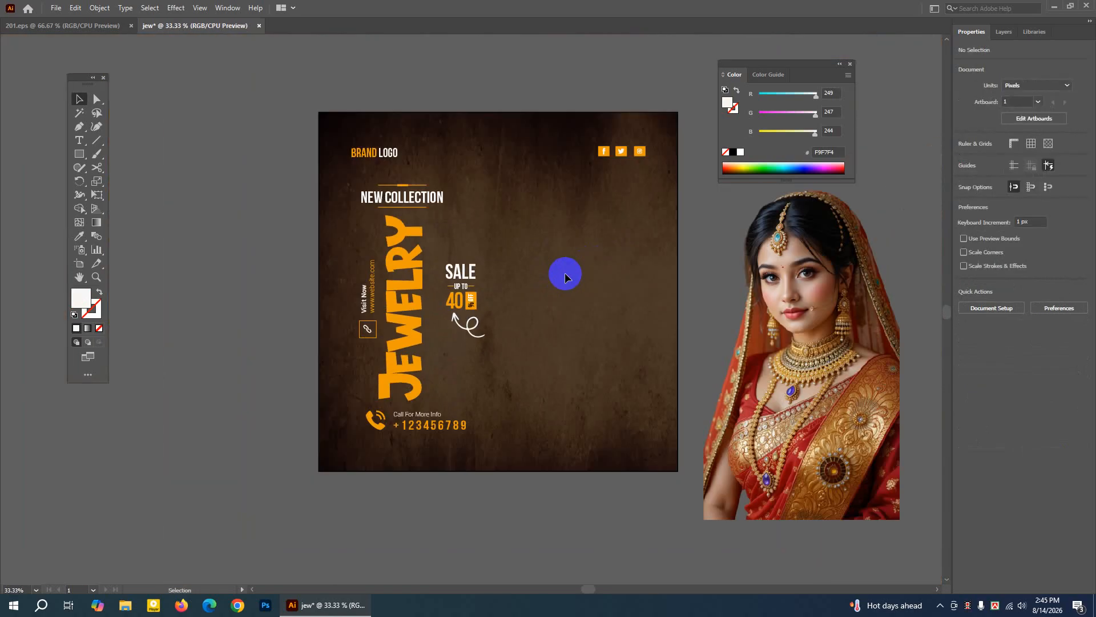
left_click_drag(815, 348, 593, 323)
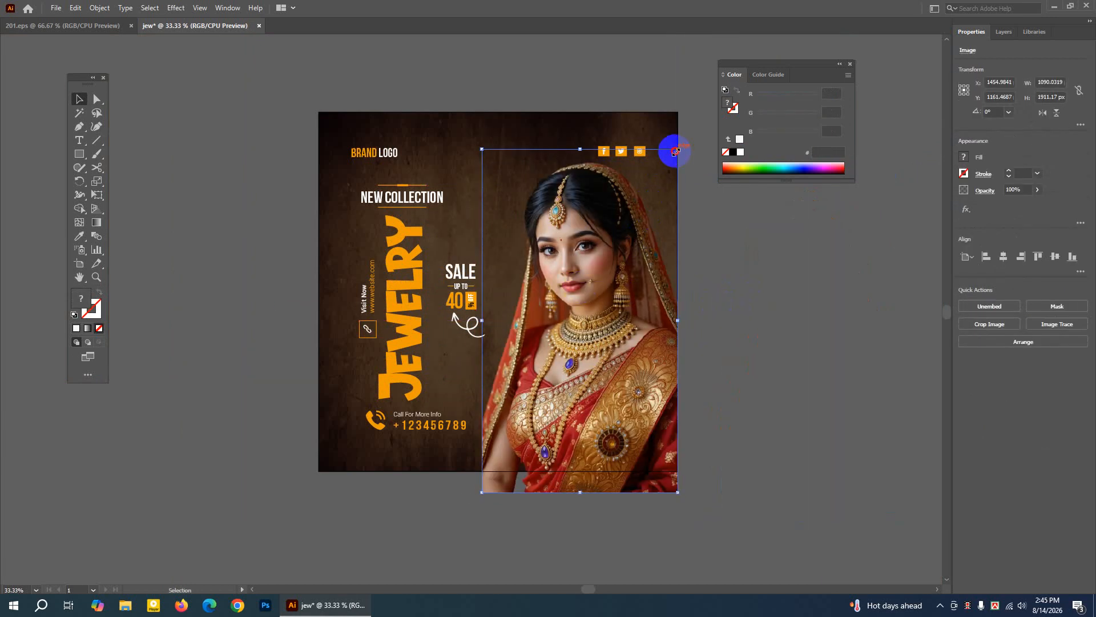
left_click_drag(676, 151, 674, 155)
left_click(763, 228)
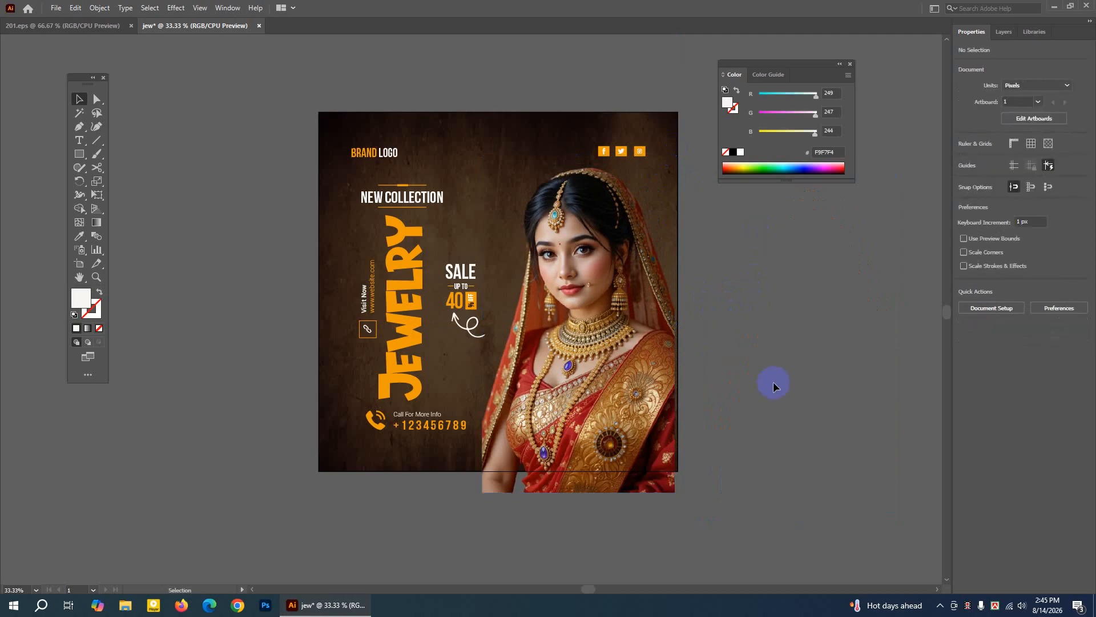
Adjust the portrait's horizontal position to about X 1439, Y 1177 px, leaving a narrow gap before the artboard's right edge
left_click(662, 388)
left_click(96, 277)
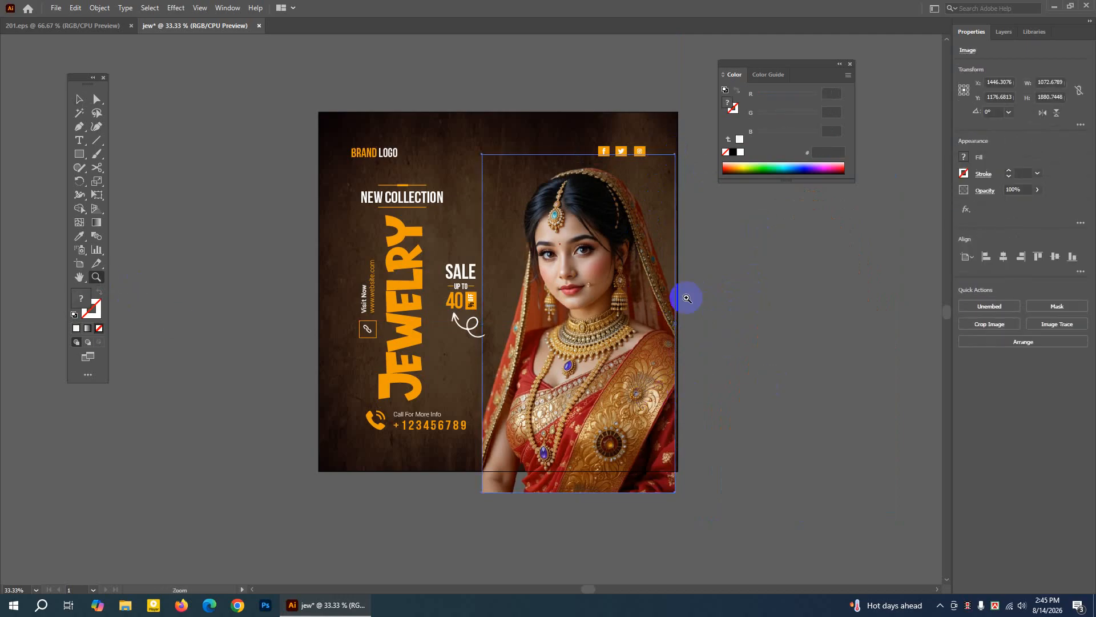
left_click(687, 298)
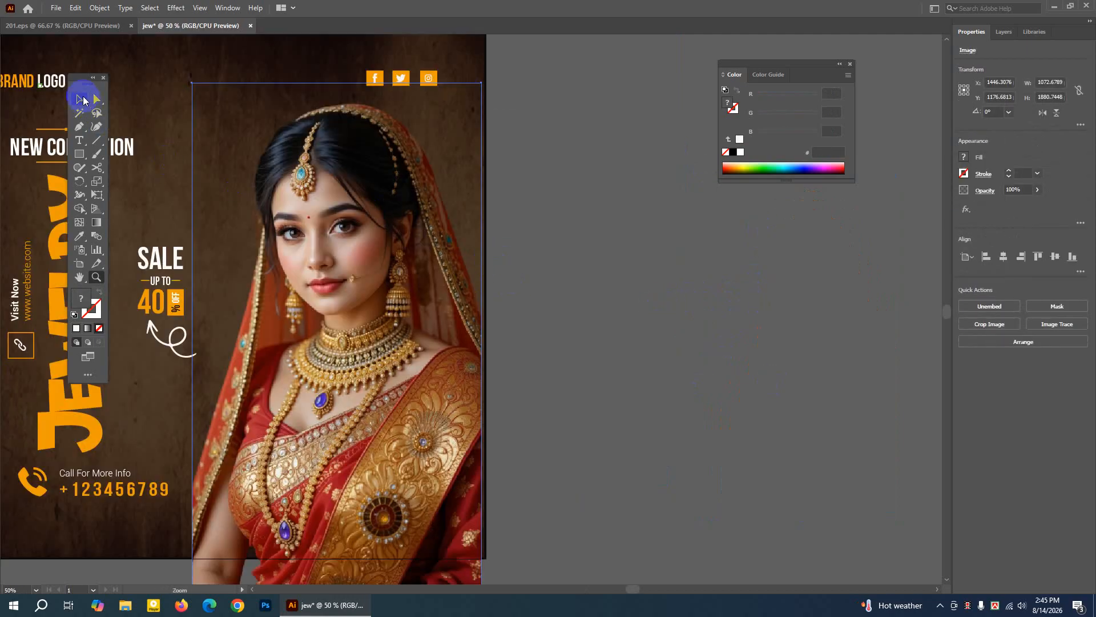
left_click(83, 100)
left_click(497, 201)
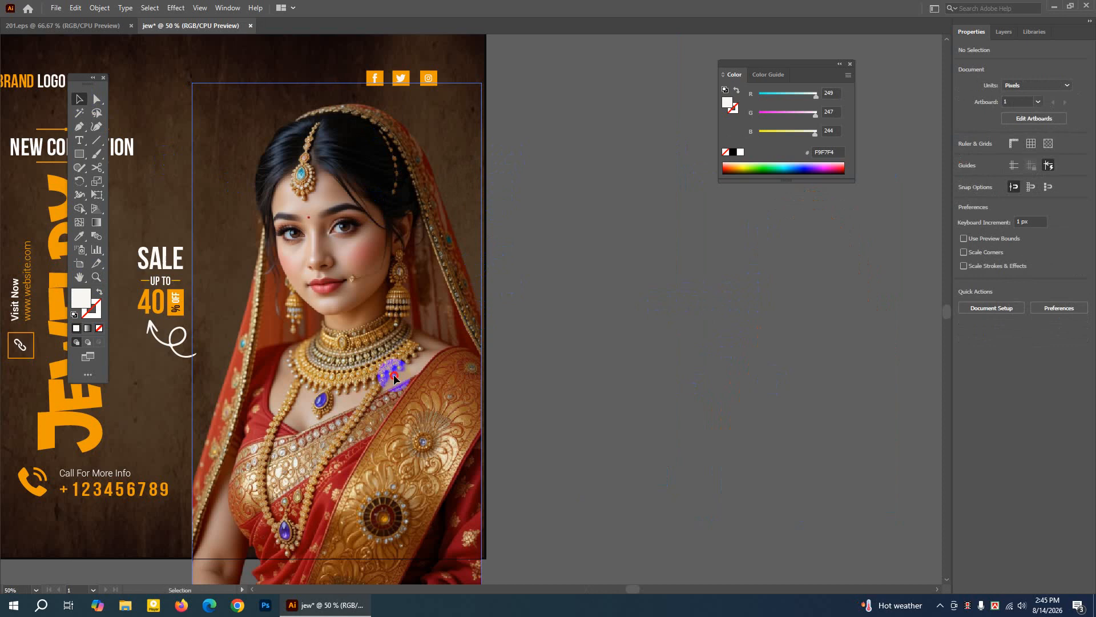
left_click_drag(394, 378, 398, 383)
left_click(609, 357)
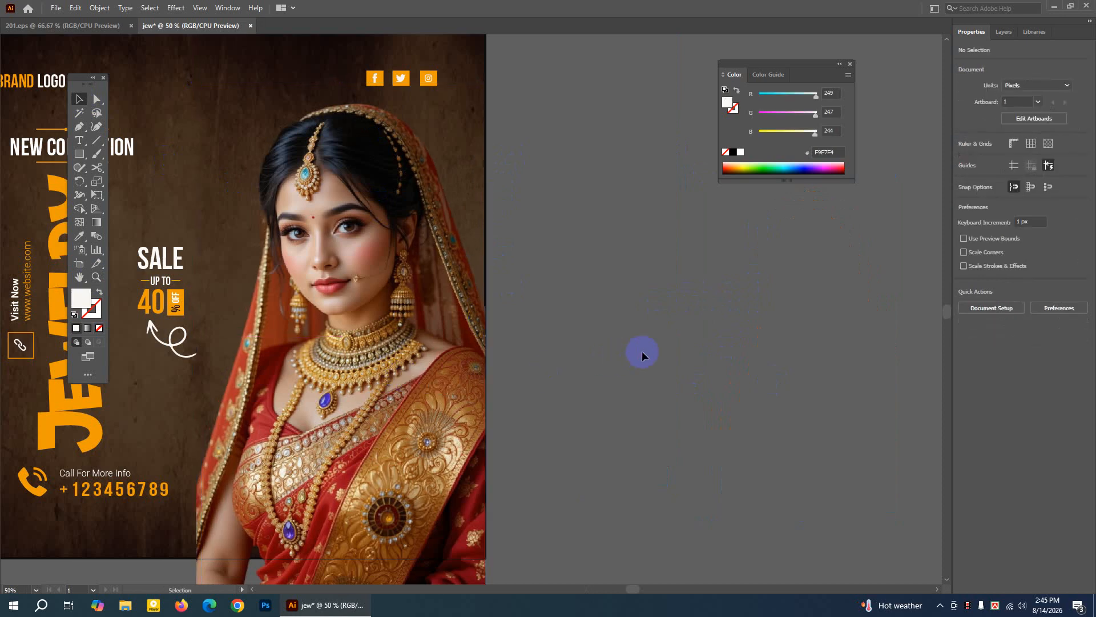
left_click(485, 175)
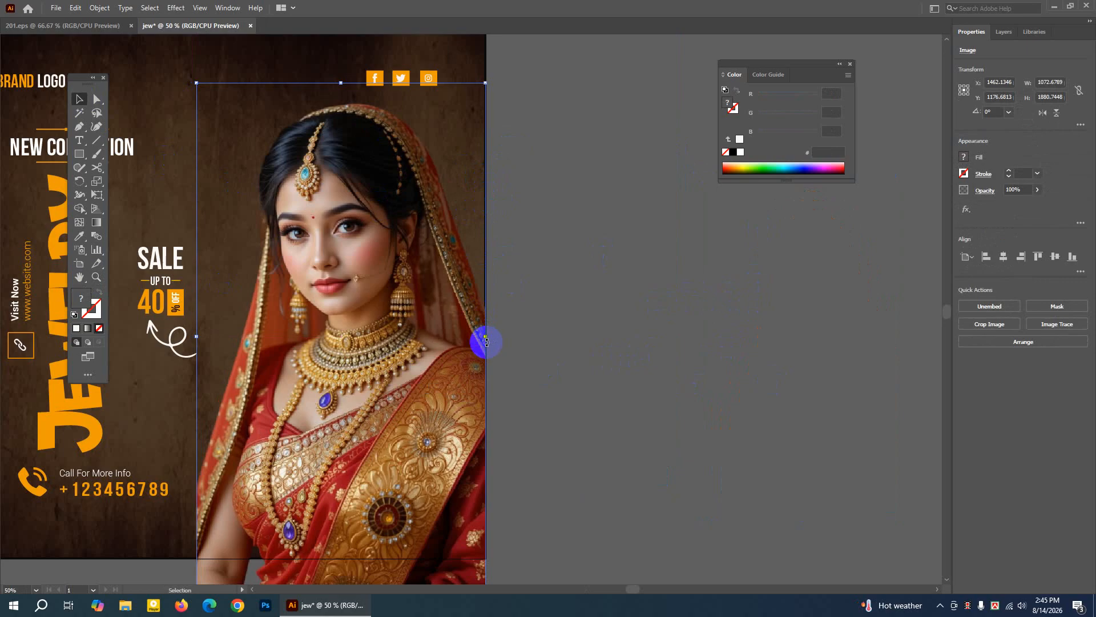
left_click_drag(423, 288, 417, 288)
left_click(668, 225)
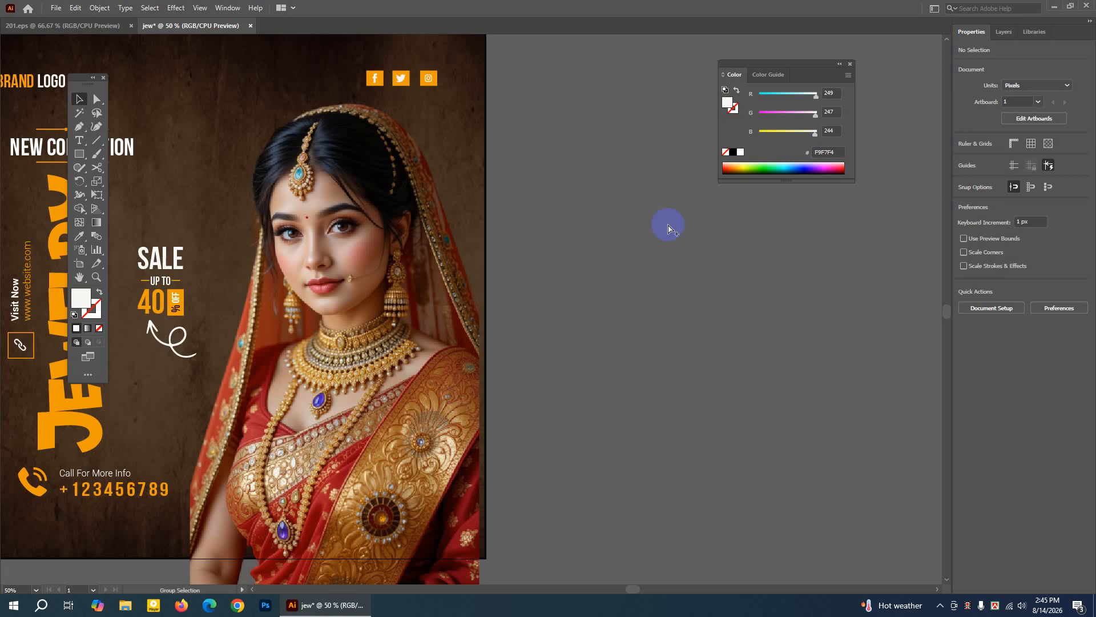
Try to stretch the background texture image slightly past the artboard's right edge
key("ctrl+a")
left_click(552, 62)
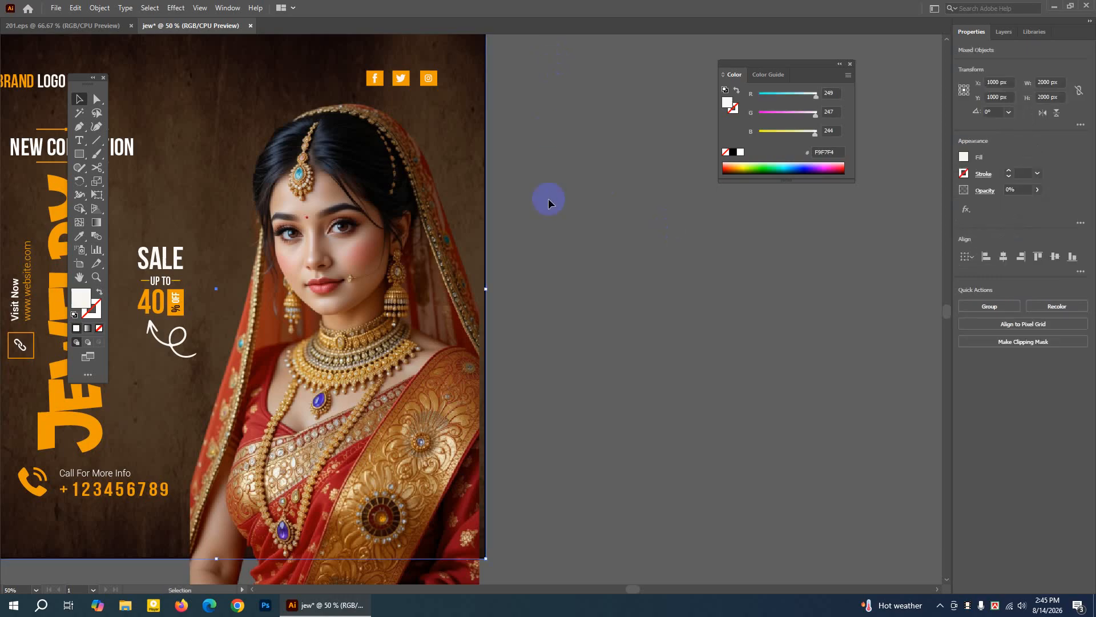
left_click(488, 293)
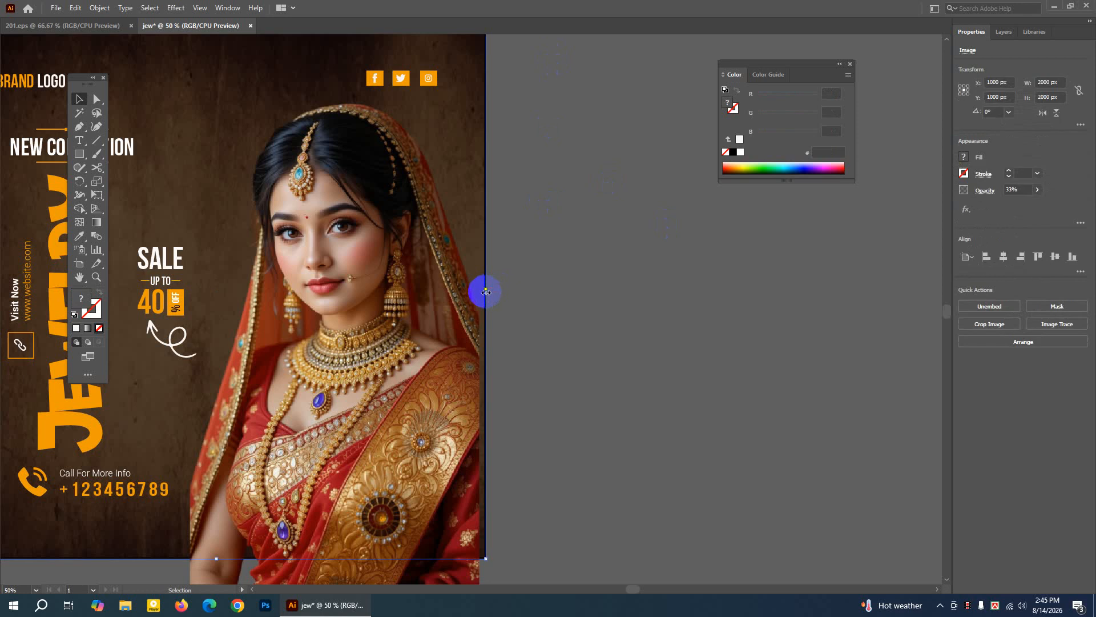
left_click_drag(485, 291, 487, 292)
left_click(543, 282)
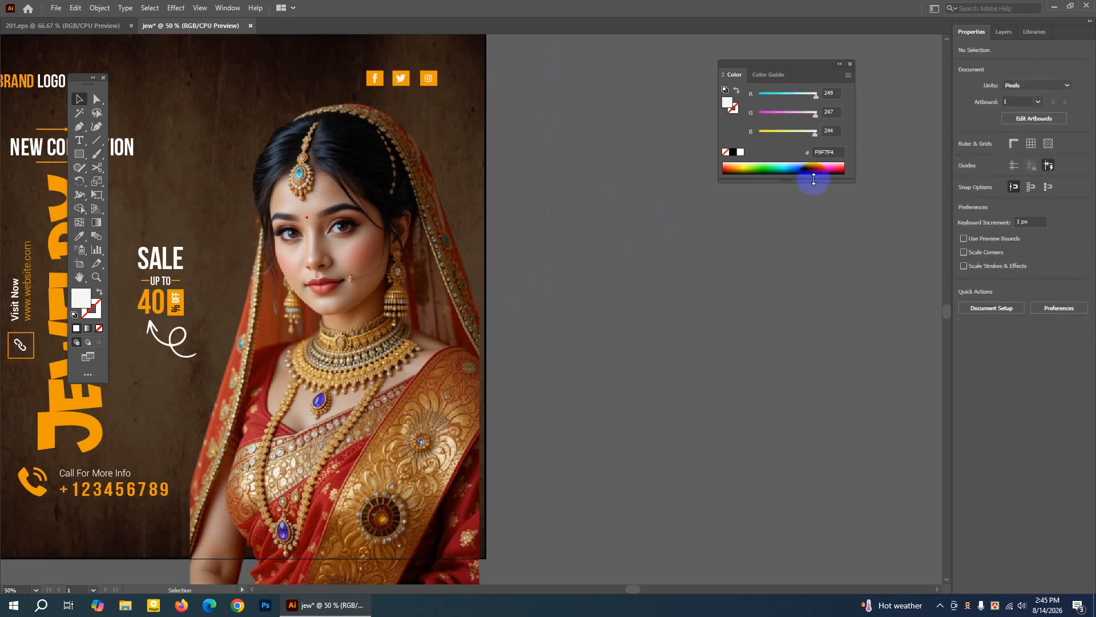
Examine the whole poster, checking the portrait and background edges against the artboard in Outline view
left_click(79, 277)
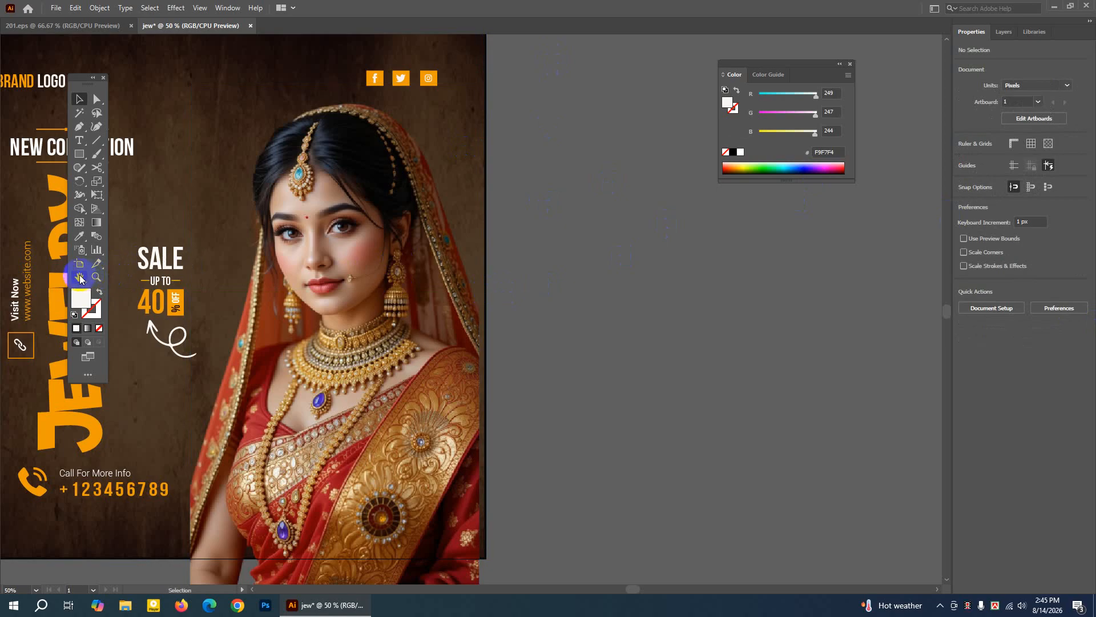
left_click_drag(316, 209, 556, 231)
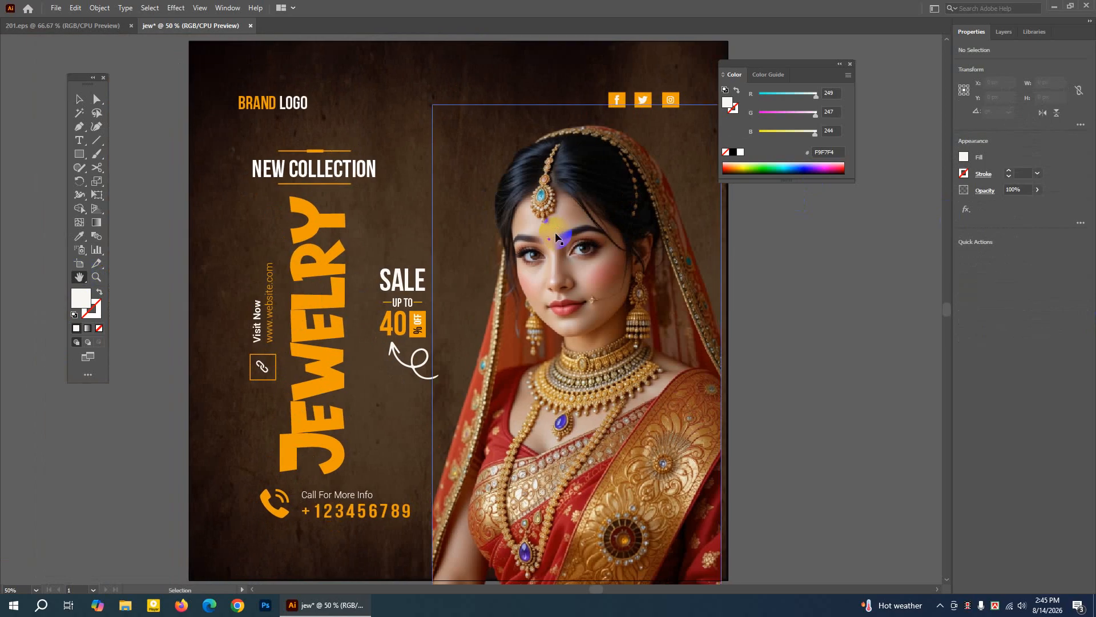
key("ctrl+minus")
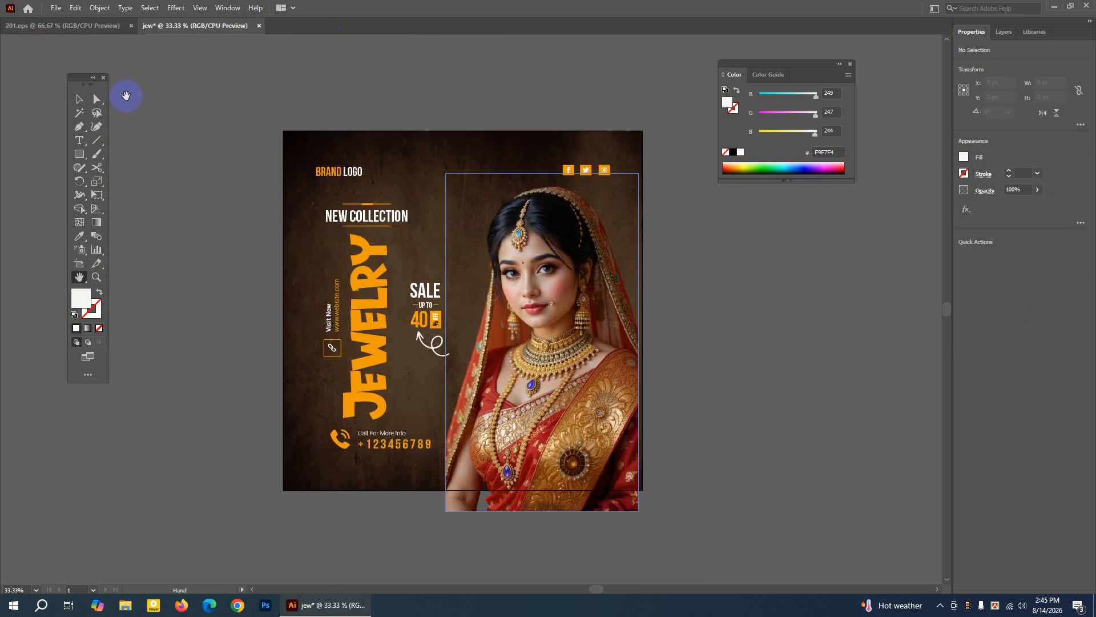
left_click(83, 100)
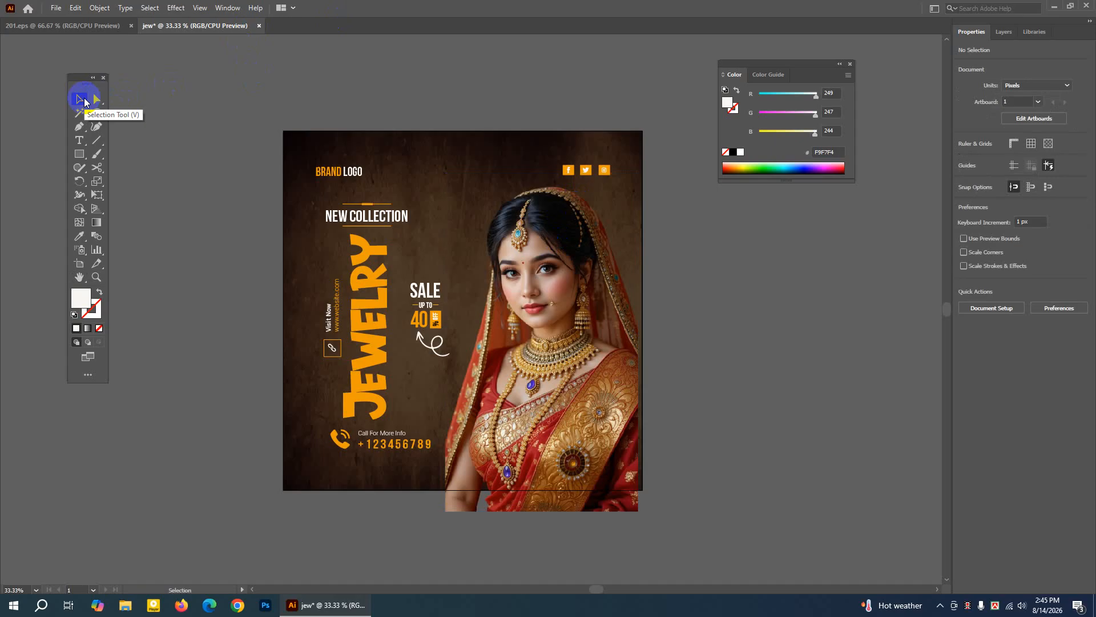
key("ctrl+y")
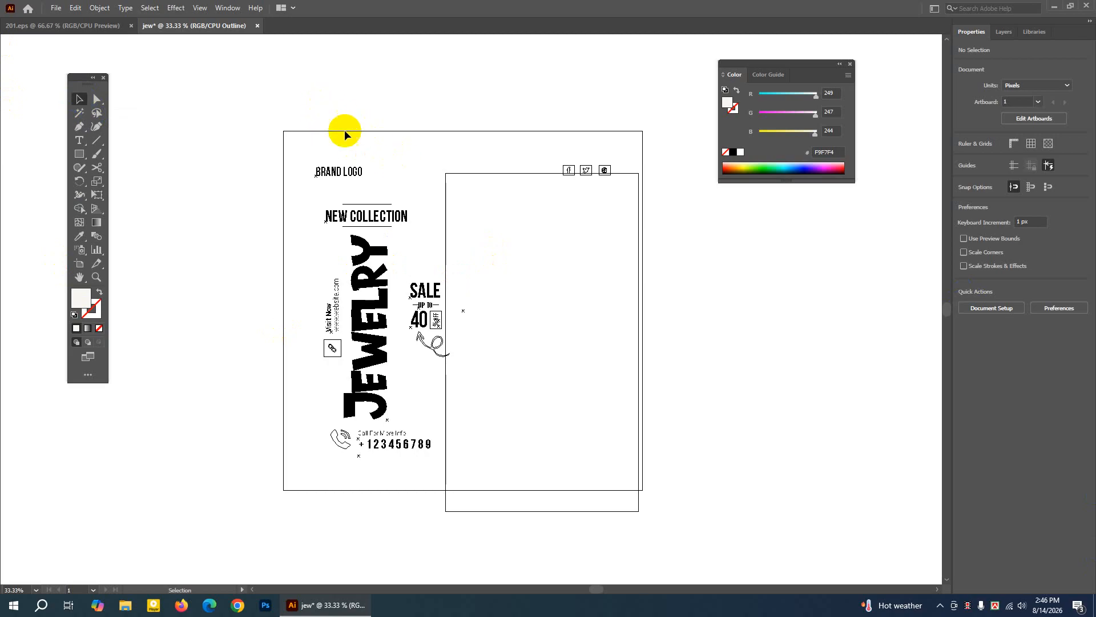
left_click(96, 276)
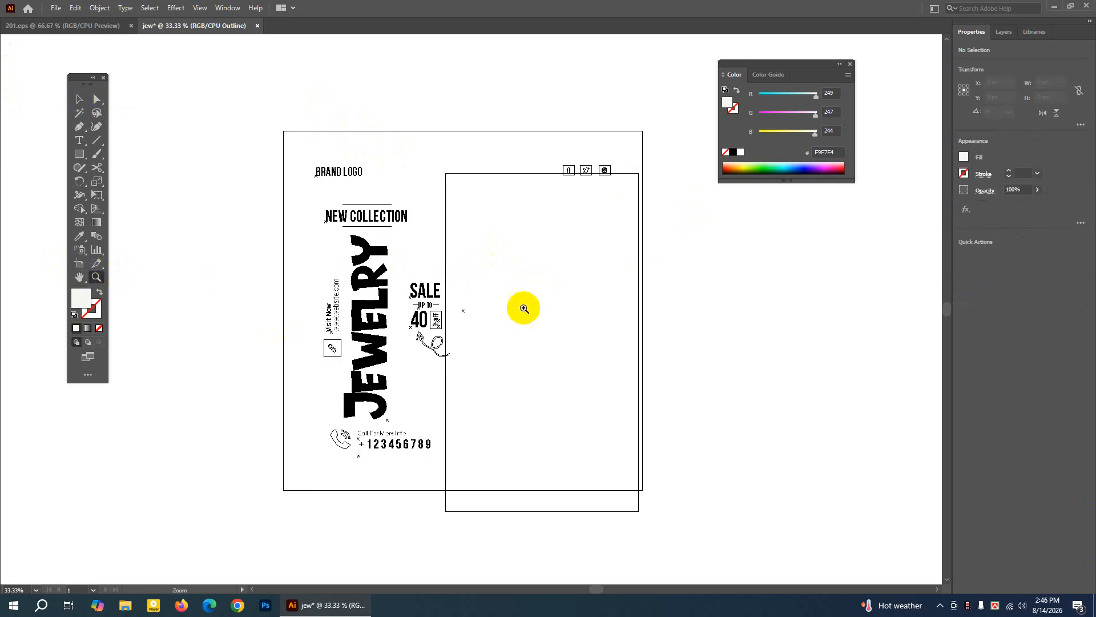
left_click(521, 307)
left_click(81, 101)
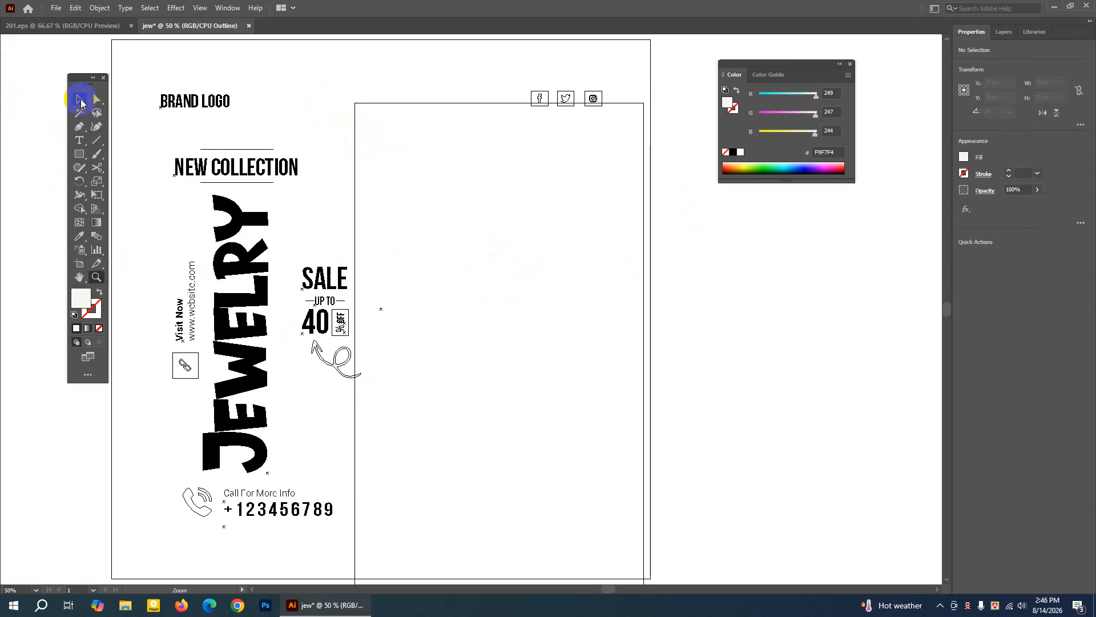
left_click(645, 132)
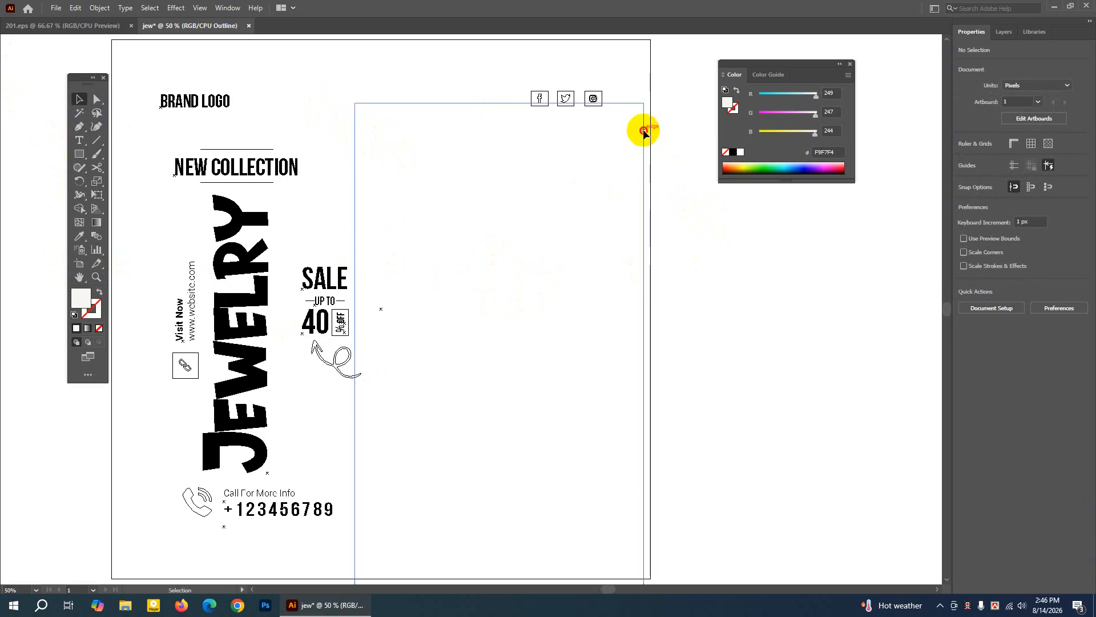
left_click(711, 289)
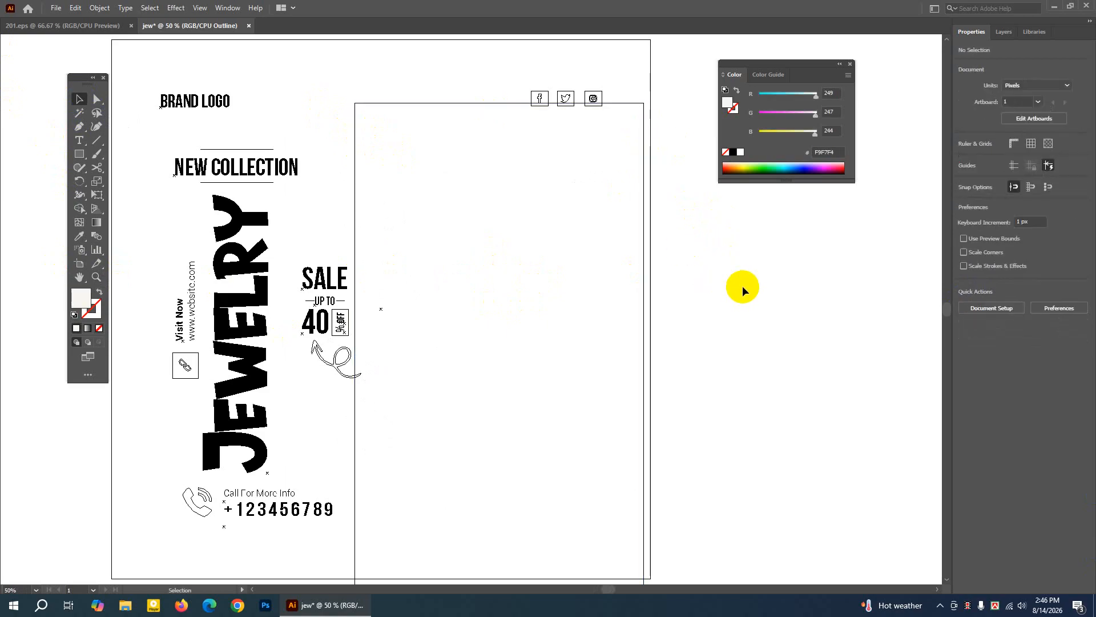
key("ctrl+y")
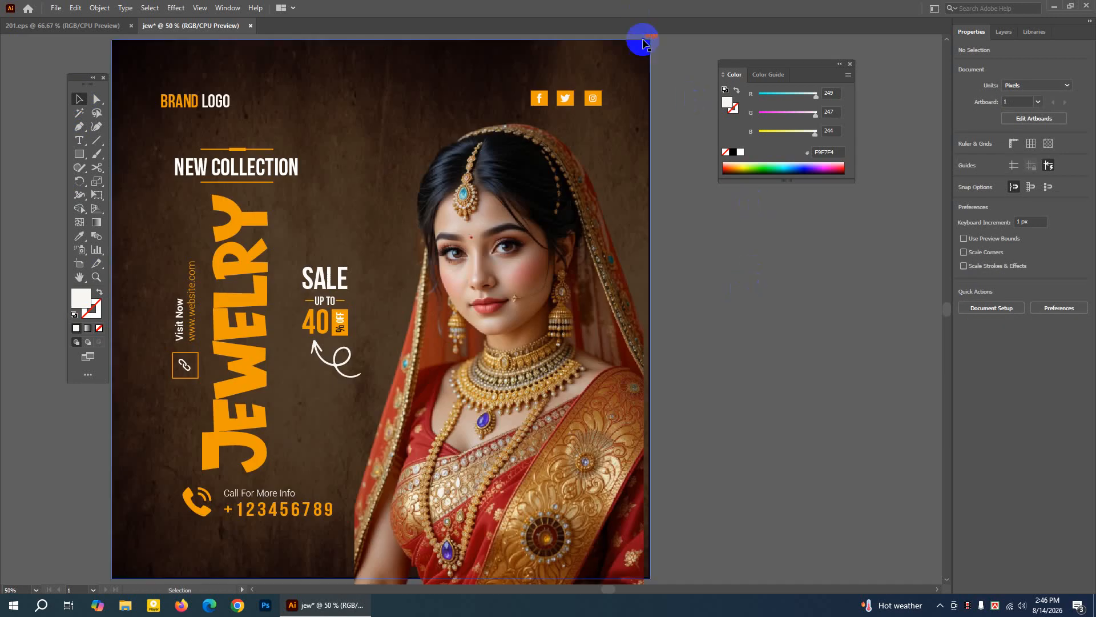
Widen the background texture image to about 2036 px, extending it past the artboard's right edge
left_click(298, 108)
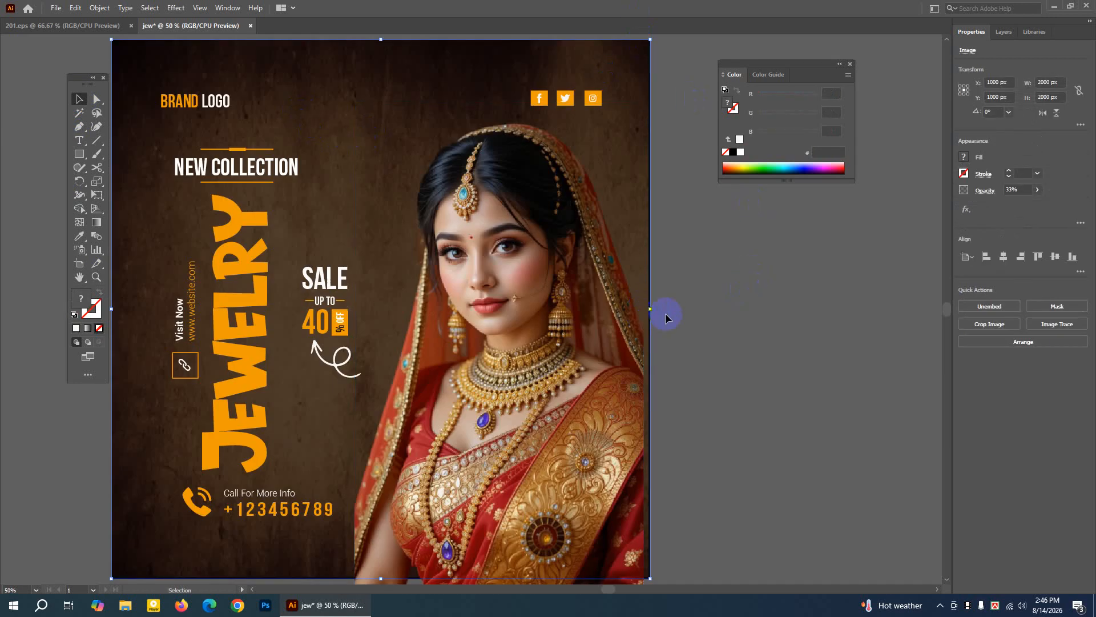
left_click_drag(652, 307, 655, 314)
left_click(714, 287)
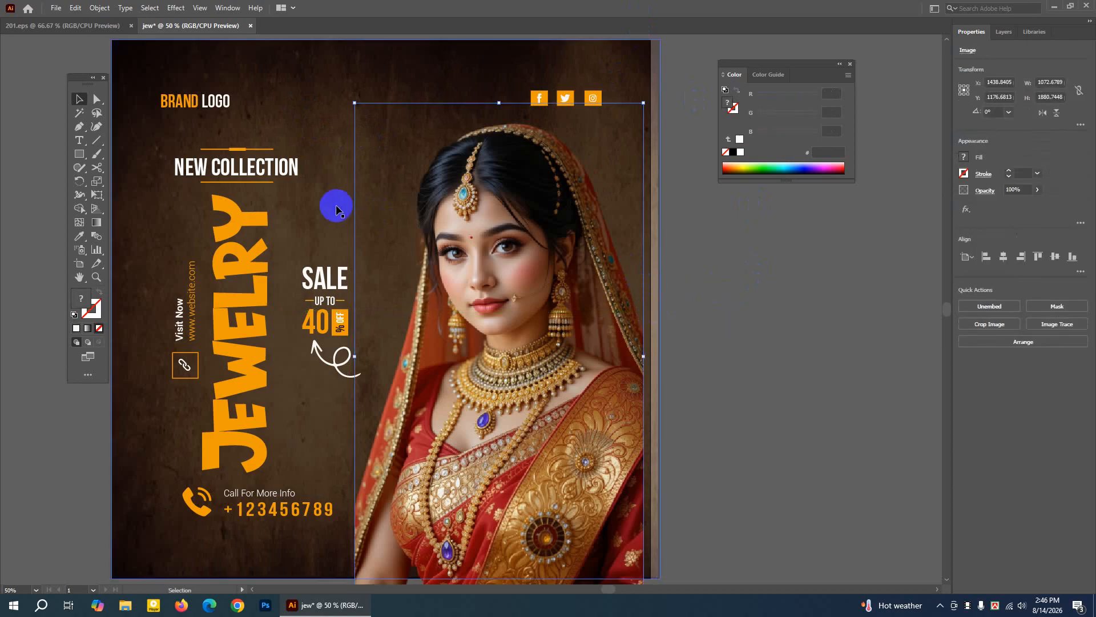
Narrow the background texture image to 1000 px wide so that it covers only the left half of the artboard
left_click(307, 215)
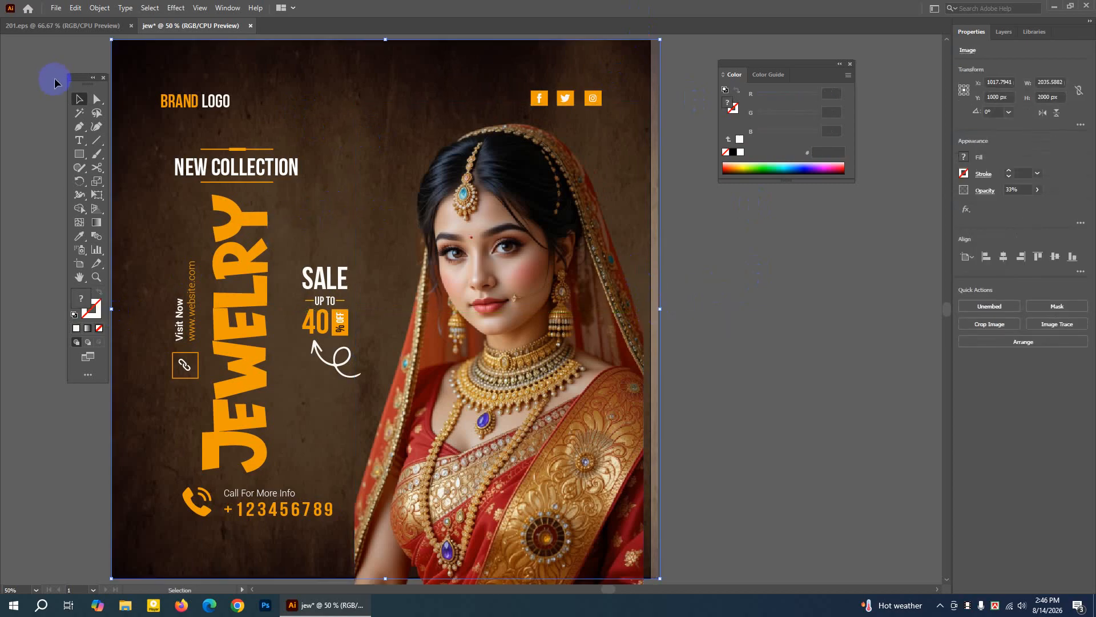
left_click_drag(76, 81, 52, 82)
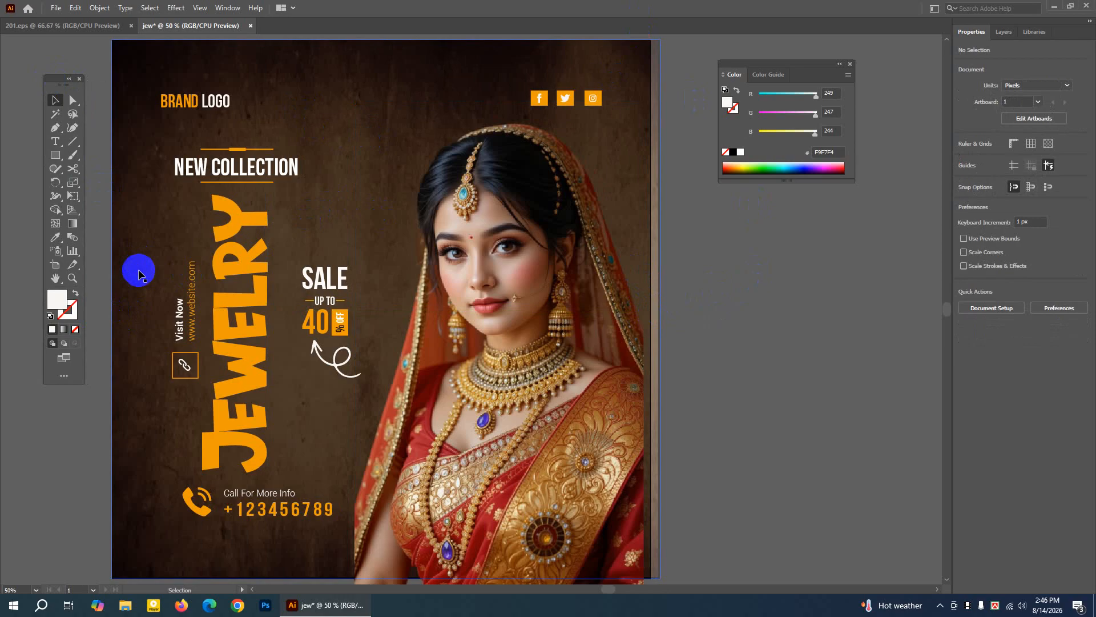
left_click(639, 317, "shift")
left_click(492, 120, "shift")
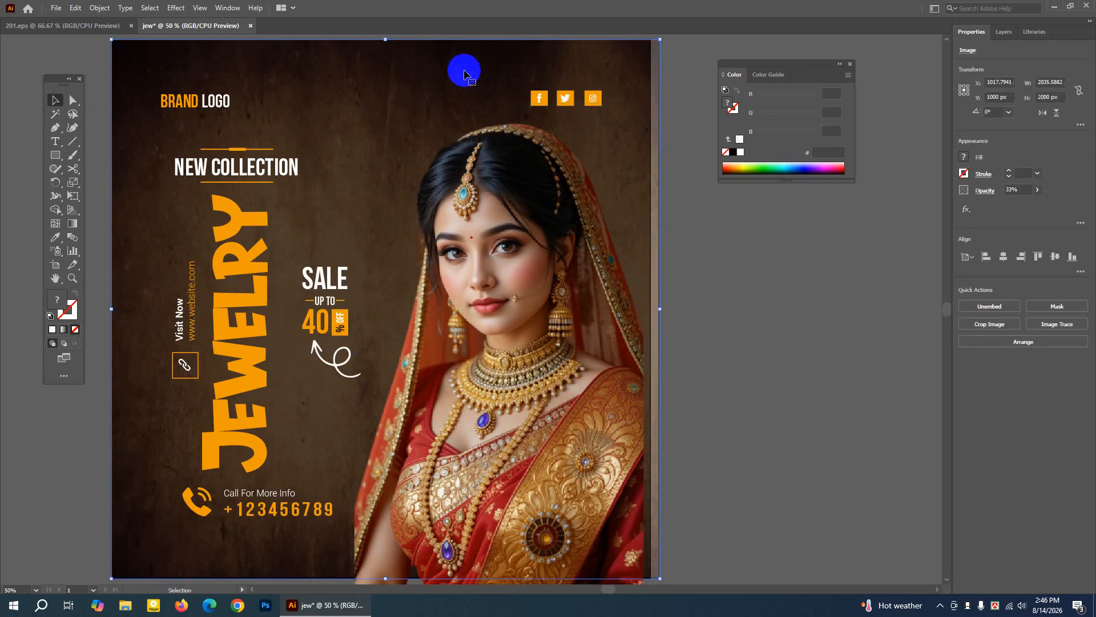
left_click_drag(660, 309, 381, 309)
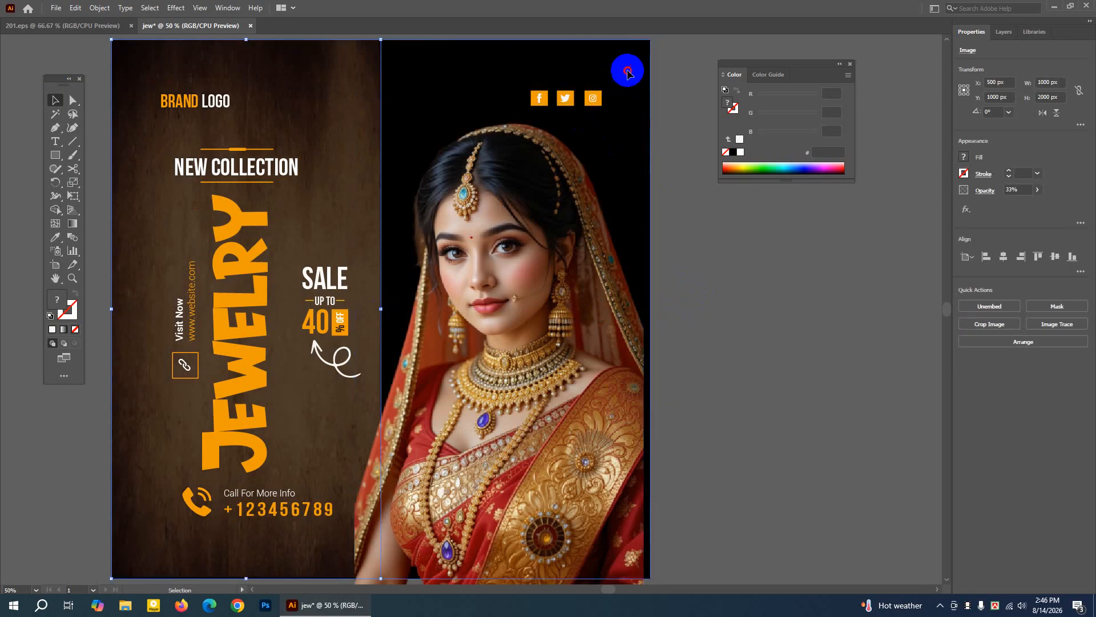
left_click(627, 74)
left_click(753, 222)
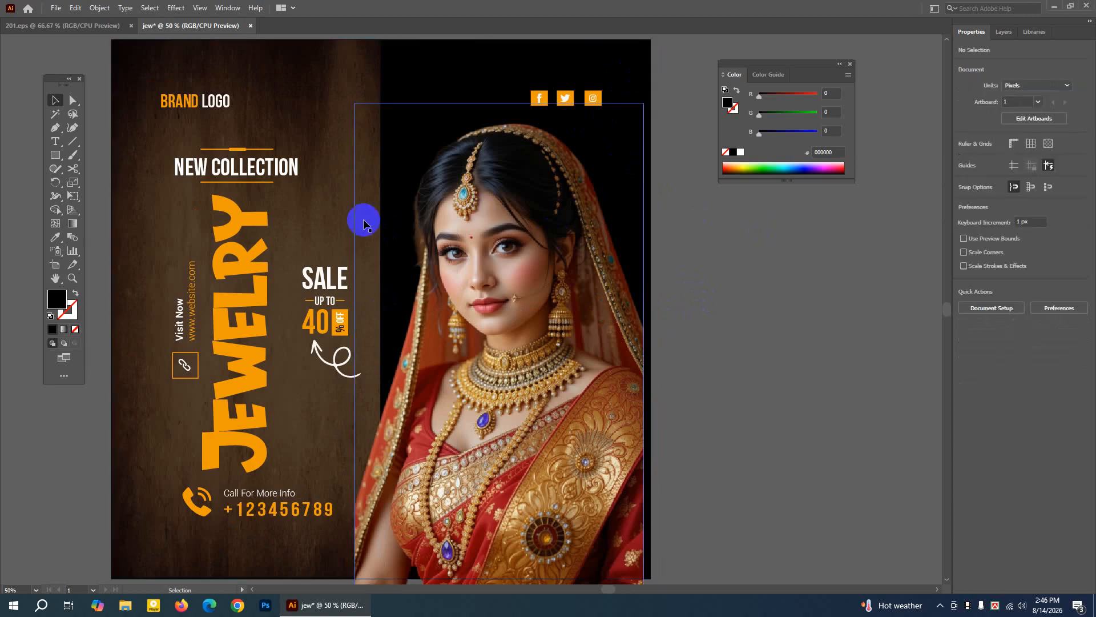
left_click(275, 123)
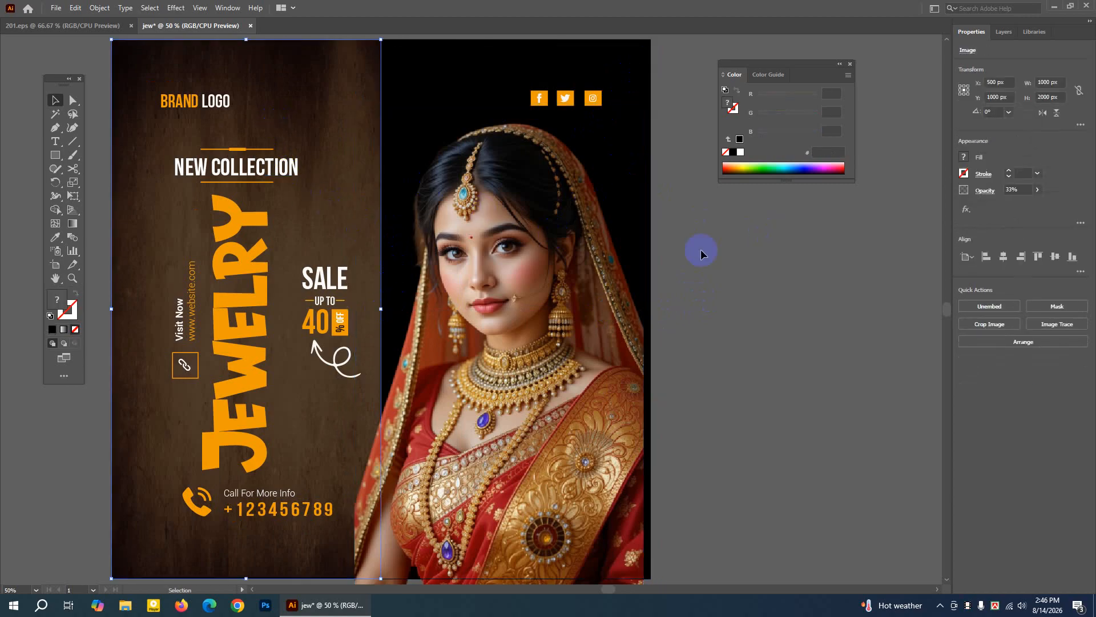
left_click(721, 280)
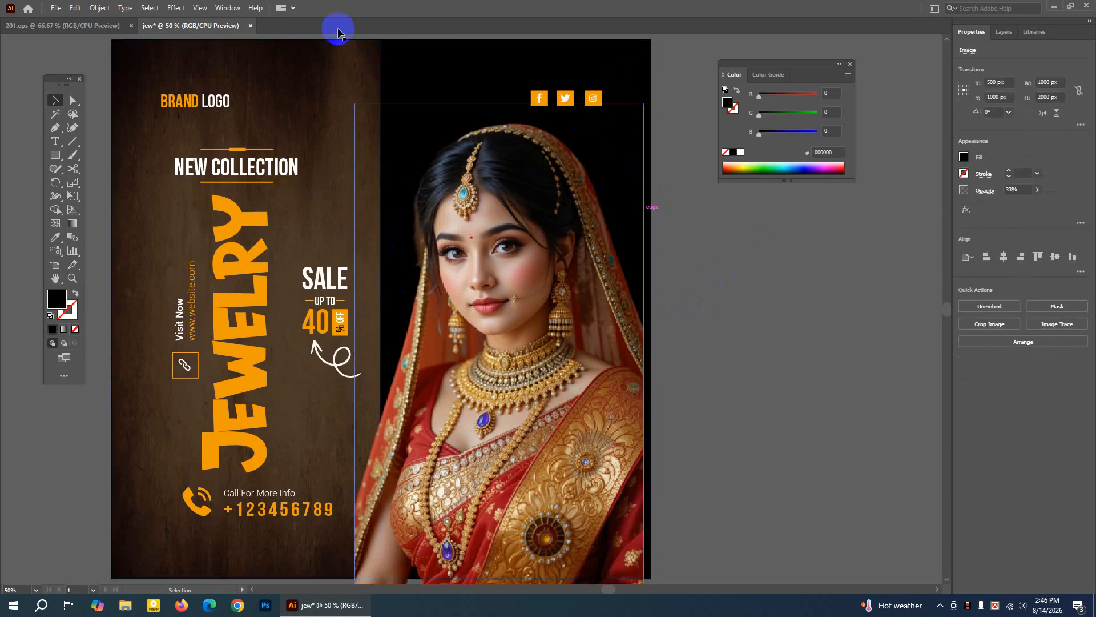
left_click(177, 8)
mouse_move(213, 12)
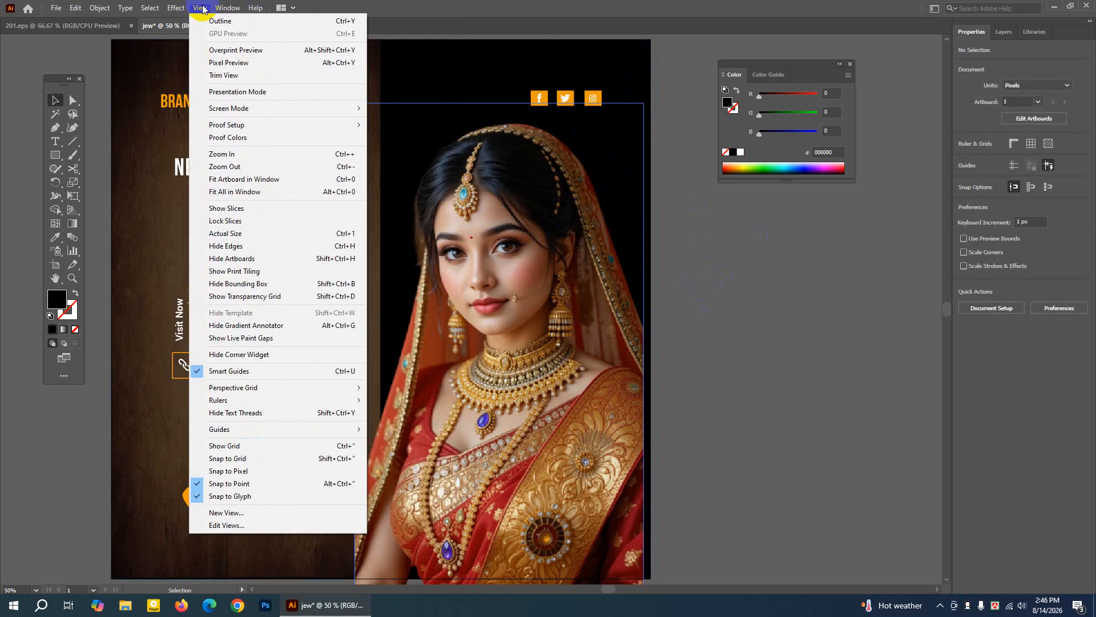
left_click(192, 471)
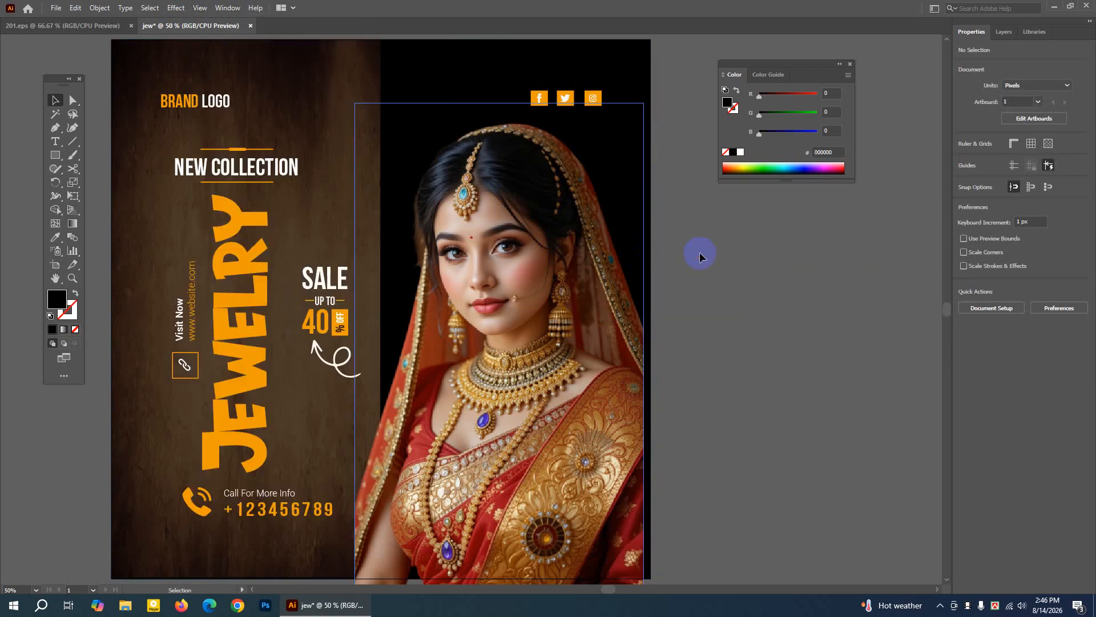
Stretch the background texture image across the artboard's full 2000 px width
left_click(560, 340)
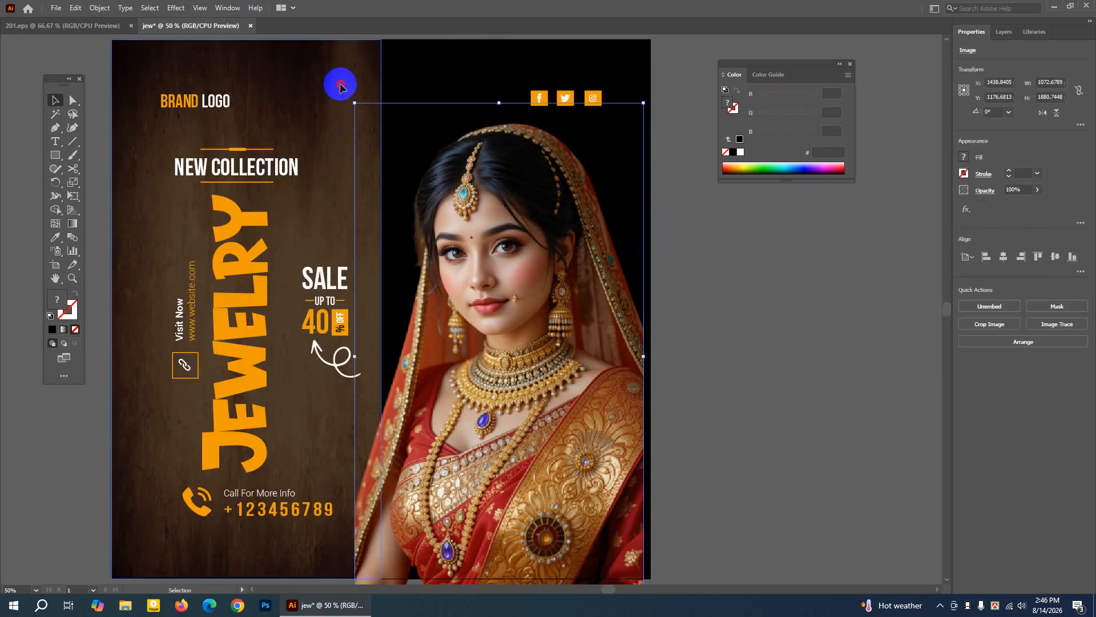
left_click(345, 142)
left_click_drag(381, 308, 651, 311)
left_click(712, 302)
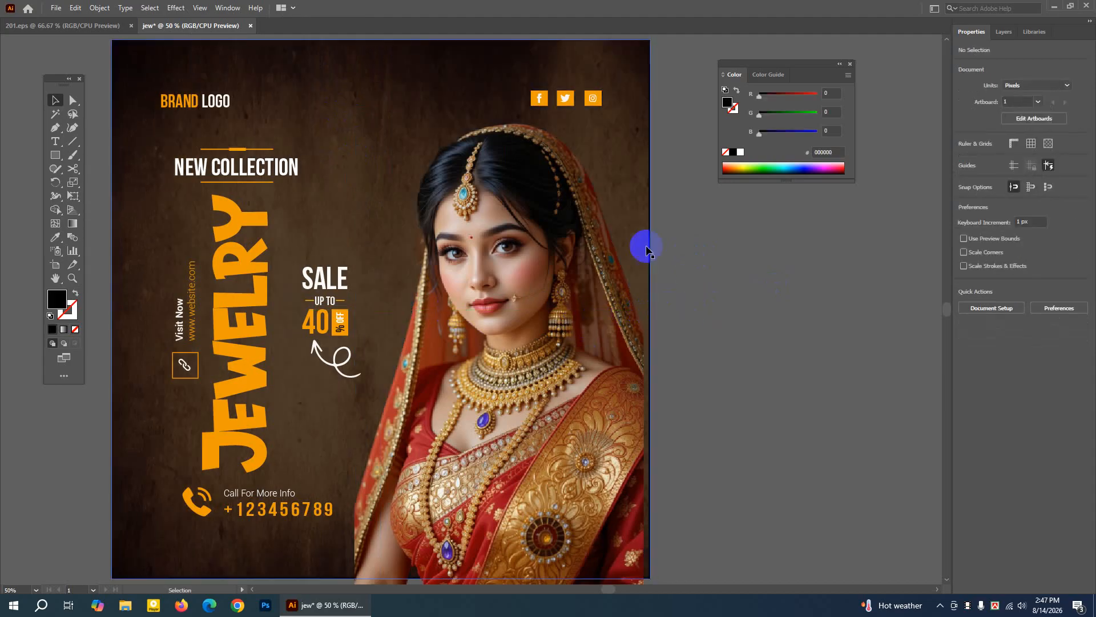
Move the portrait slightly right so that its right edge meets the artboard's right edge, at X about 1462 px
key("ctrl+minus")
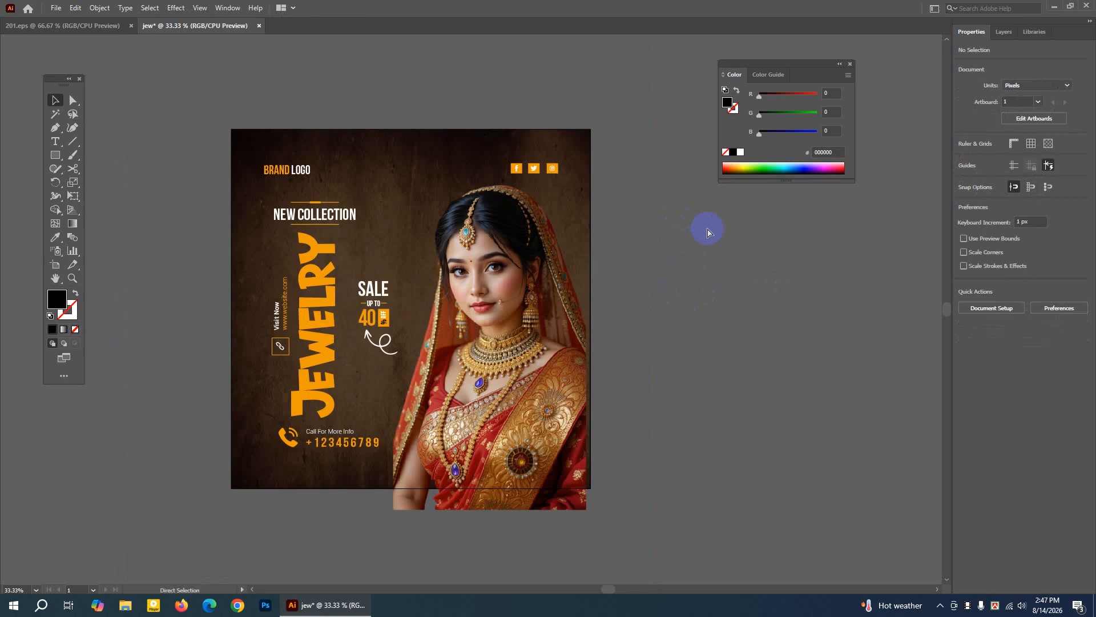
left_click_drag(557, 395, 562, 394)
left_click(739, 385)
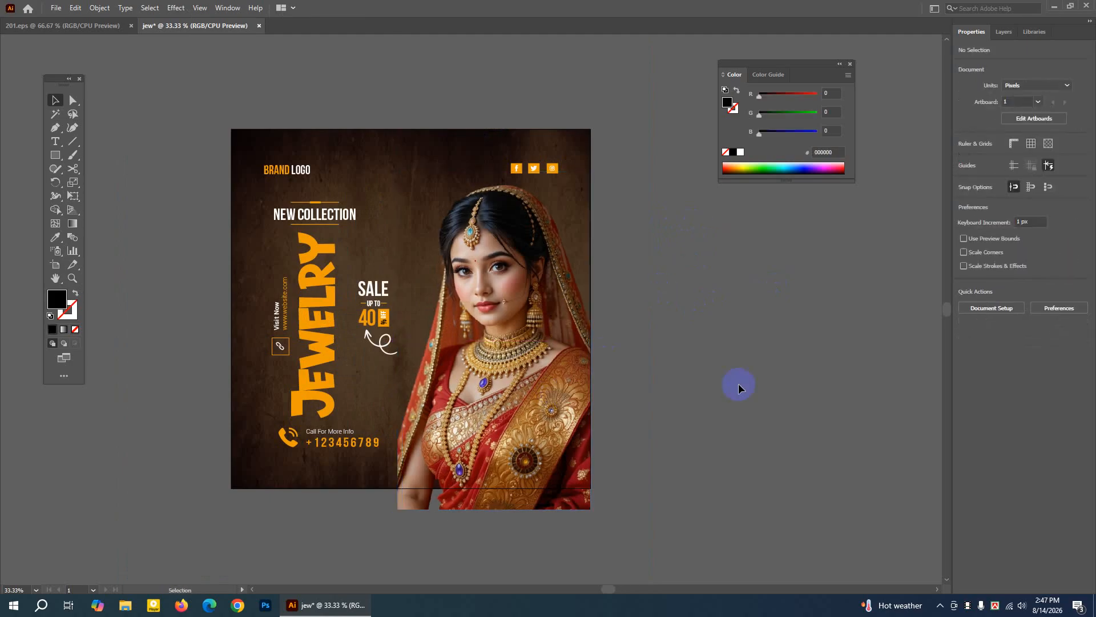
left_click(477, 243)
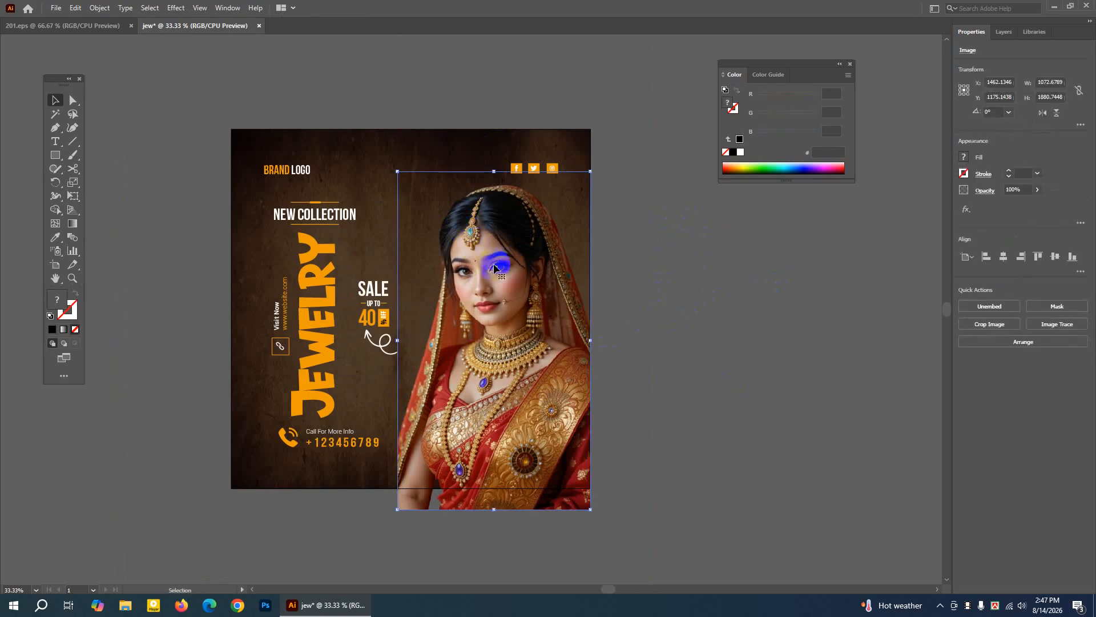
left_click(737, 252)
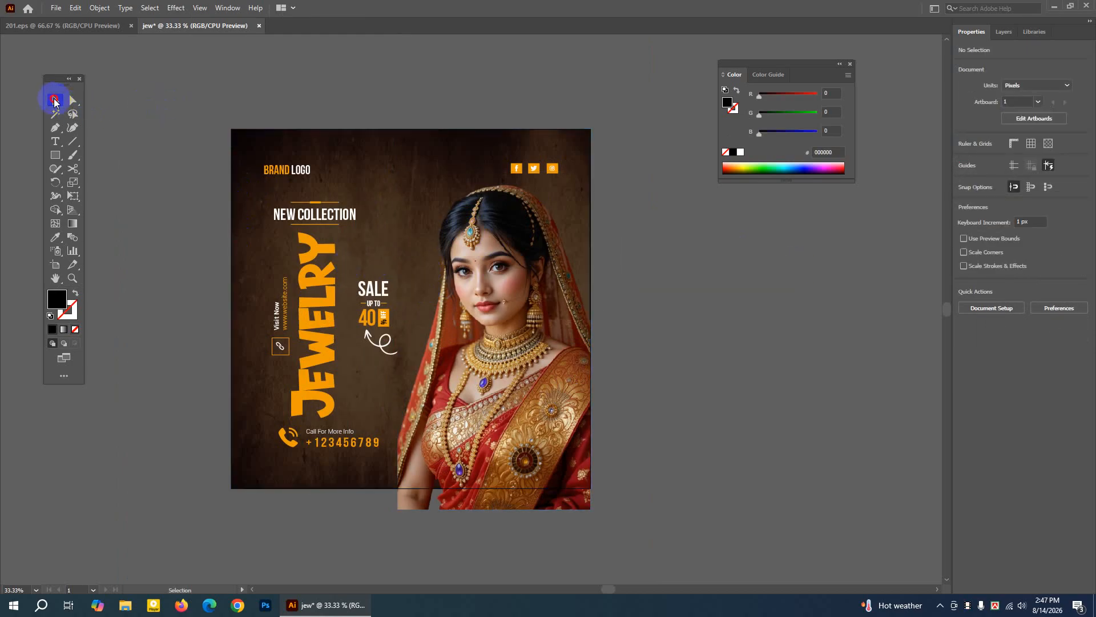
Select the background shape together with its texture image and lock them
left_click(54, 102)
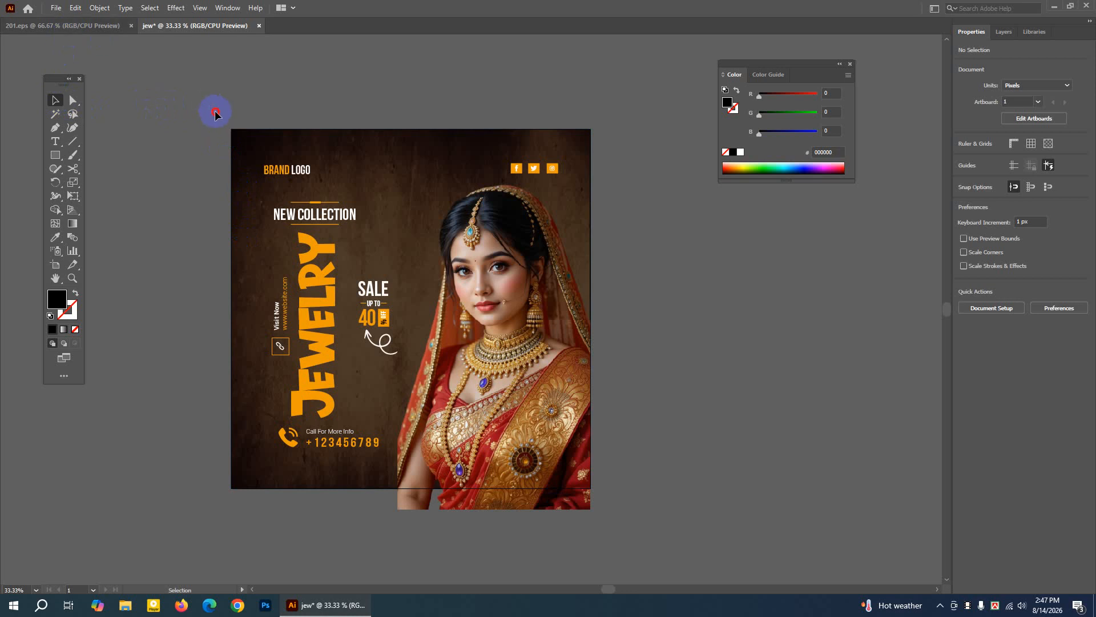
left_click_drag(214, 114, 245, 142)
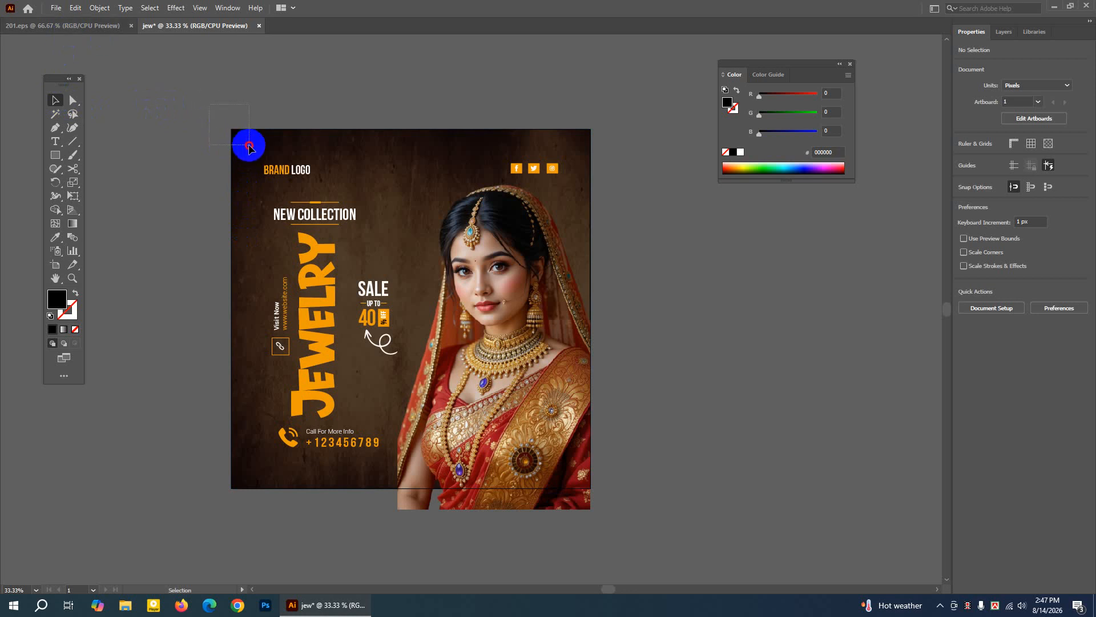
left_click(95, 11)
mouse_move(118, 113)
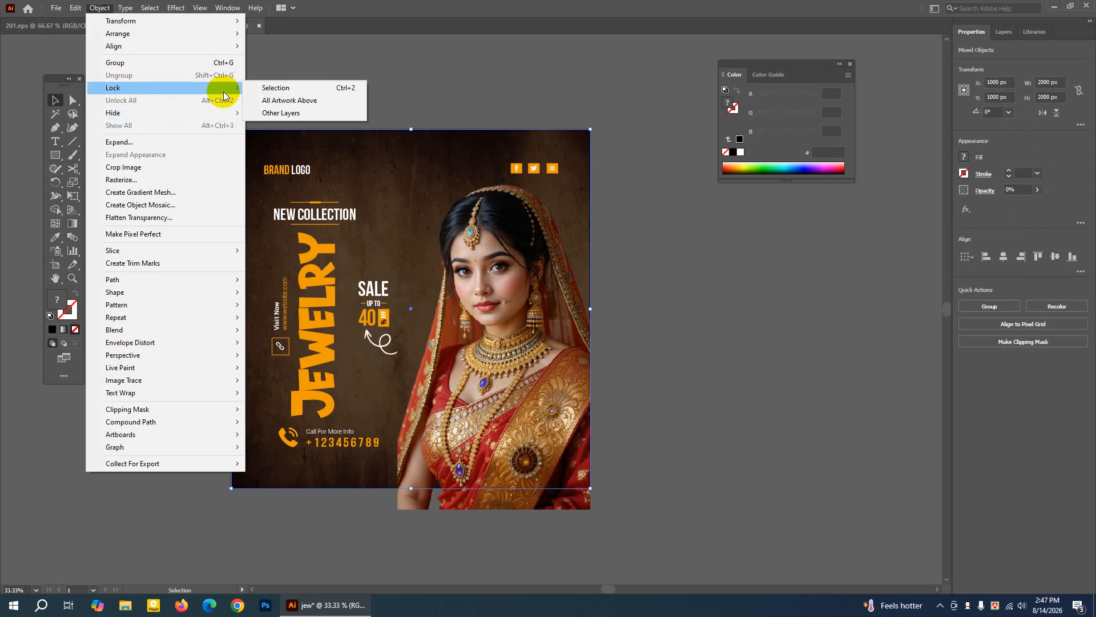
left_click(277, 112)
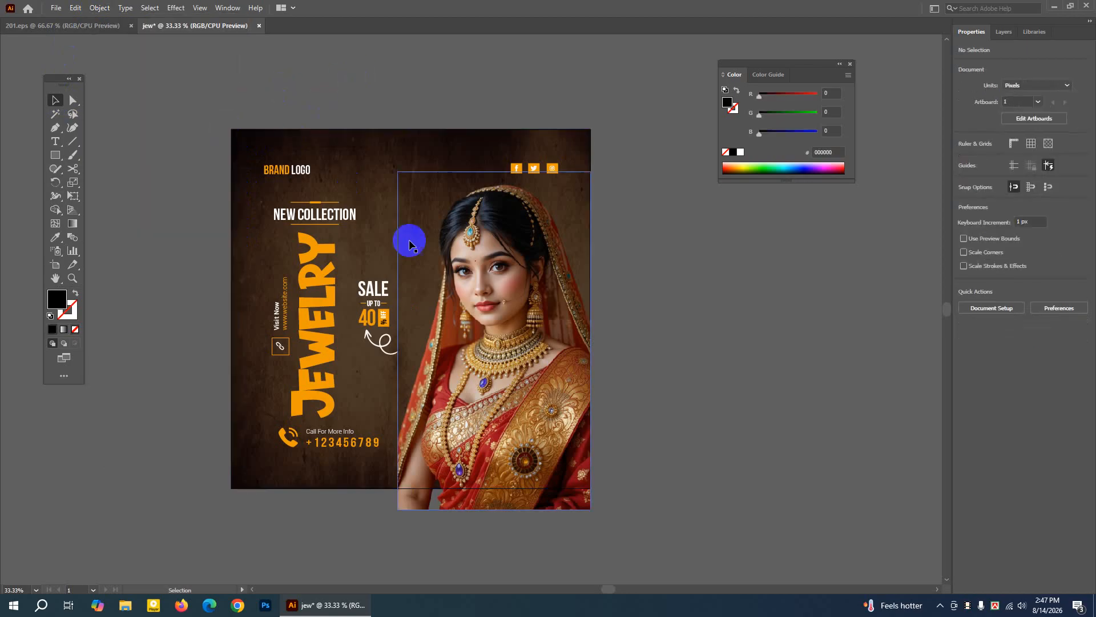
Lock the portrait image in place so that only the text elements beside it can be selected
left_click_drag(352, 266, 388, 362)
left_click(633, 277)
left_click(523, 267)
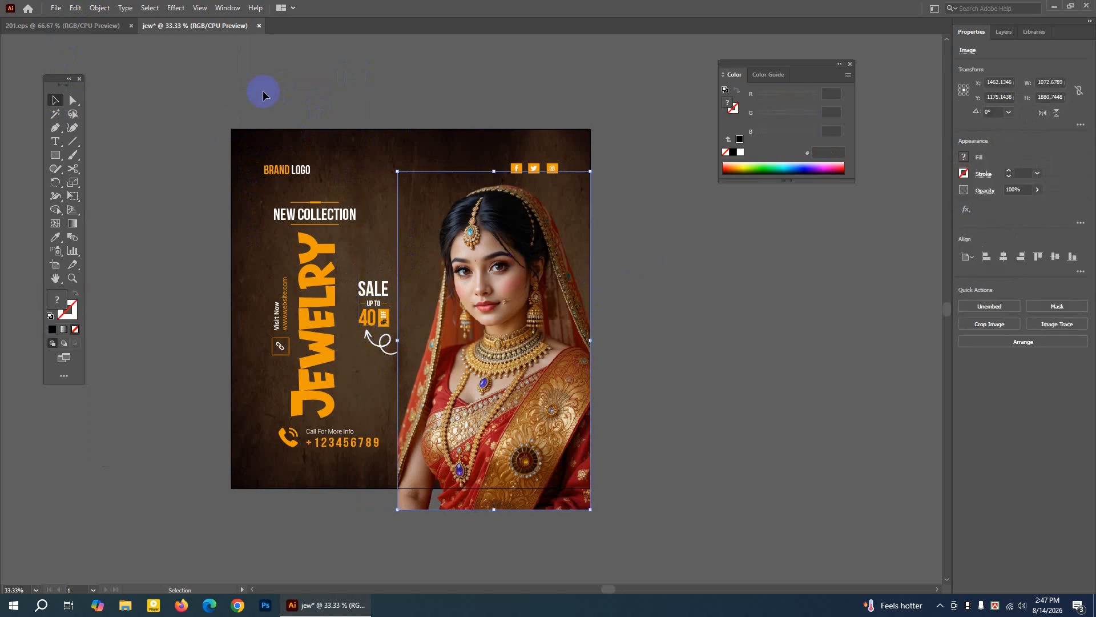
left_click(97, 8)
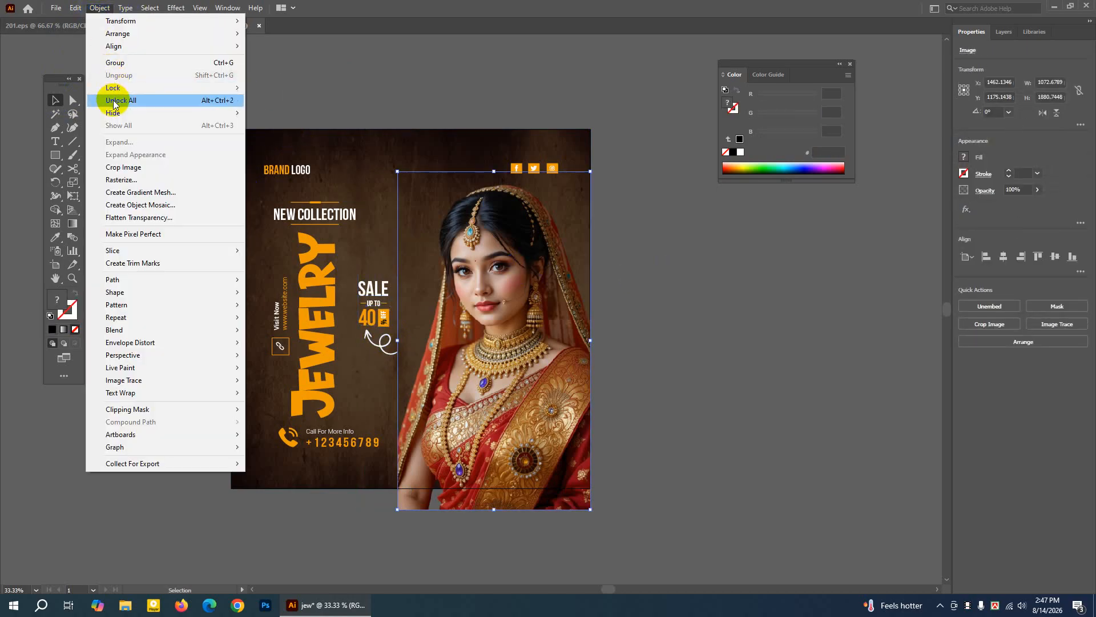
mouse_move(117, 91)
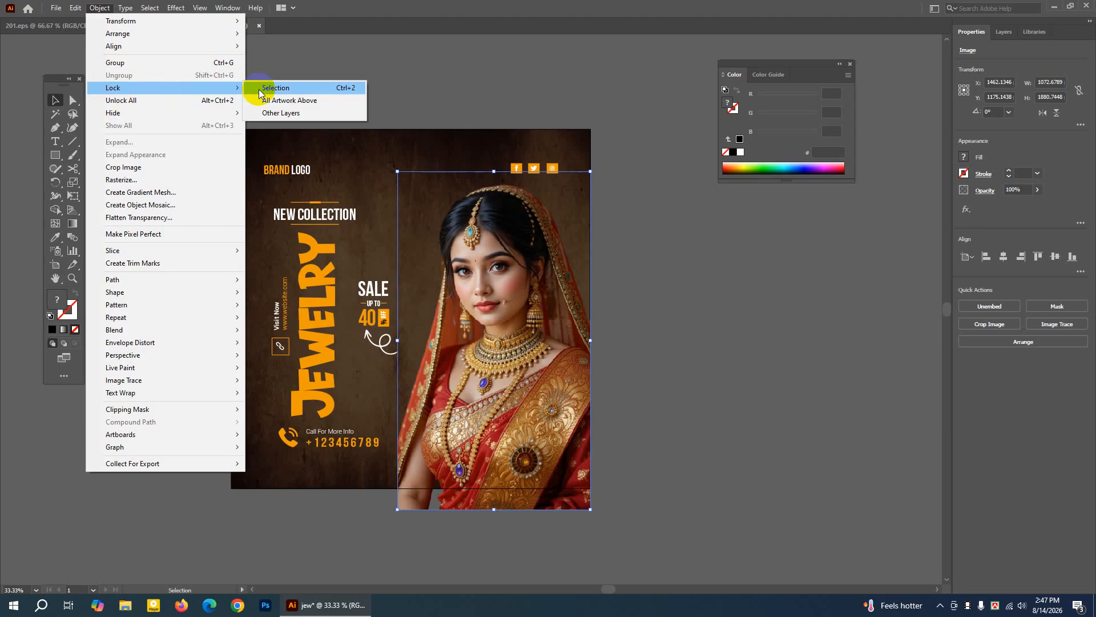
left_click(278, 89)
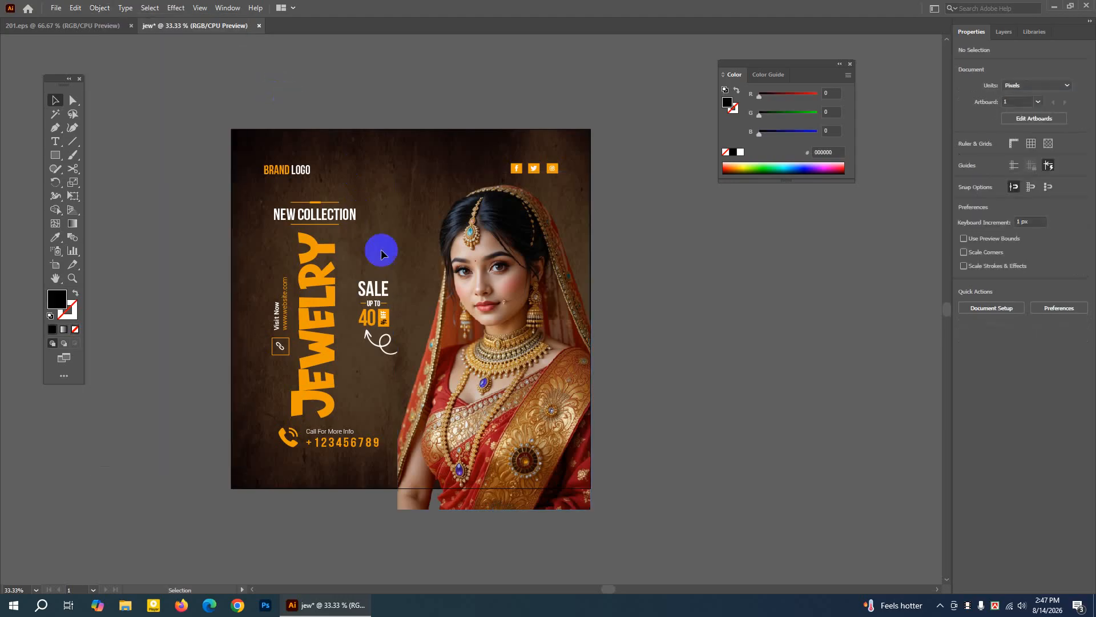
Move the SALE UP TO 40% OFF block and its arrow slightly right and up, to about X 837 px, Y 1033 px
left_click_drag(354, 264, 399, 363)
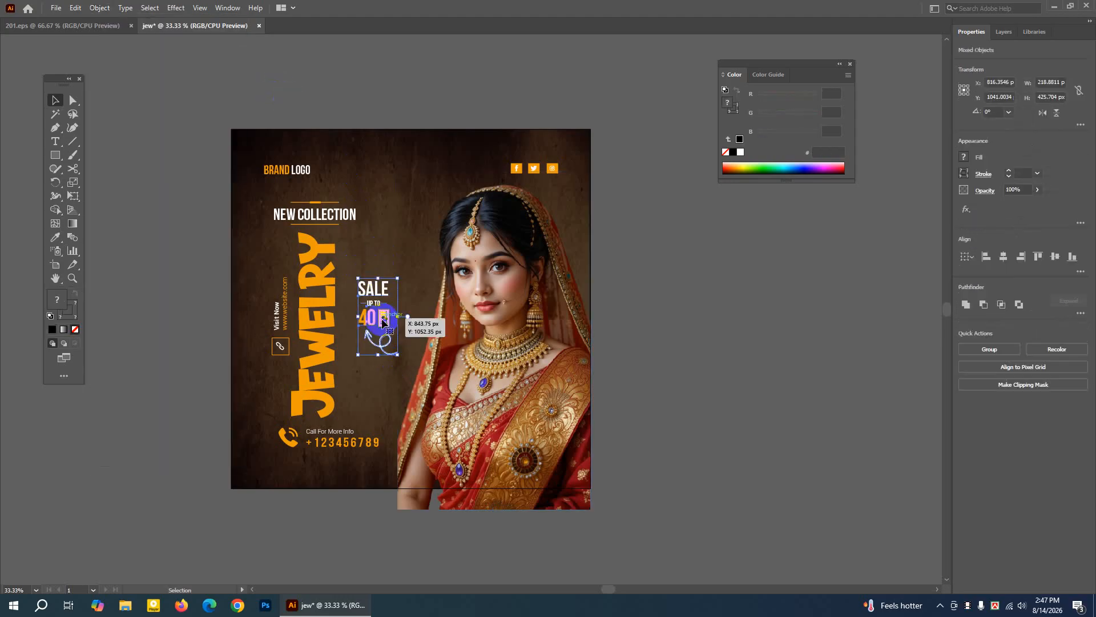
left_click_drag(383, 320, 390, 318)
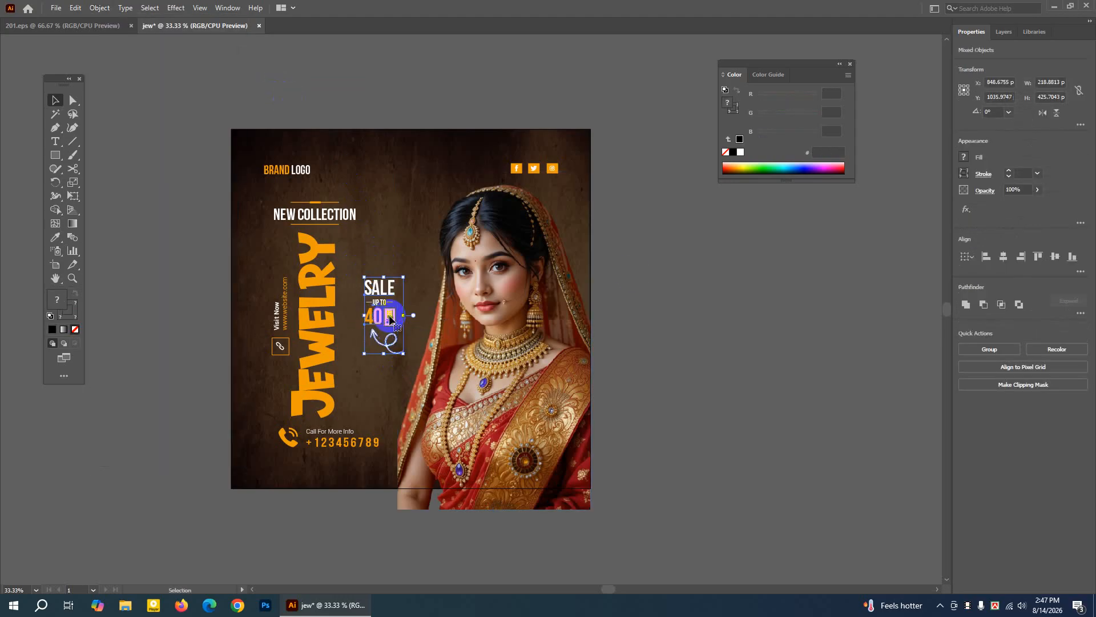
left_click(368, 342)
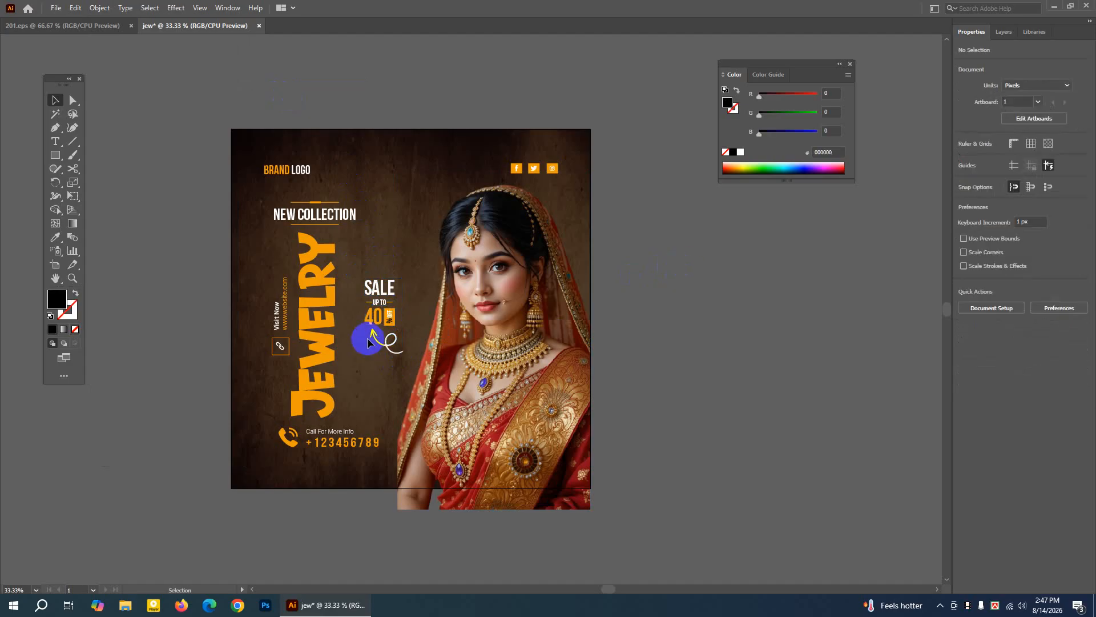
left_click_drag(358, 261, 388, 320)
left_click(767, 295)
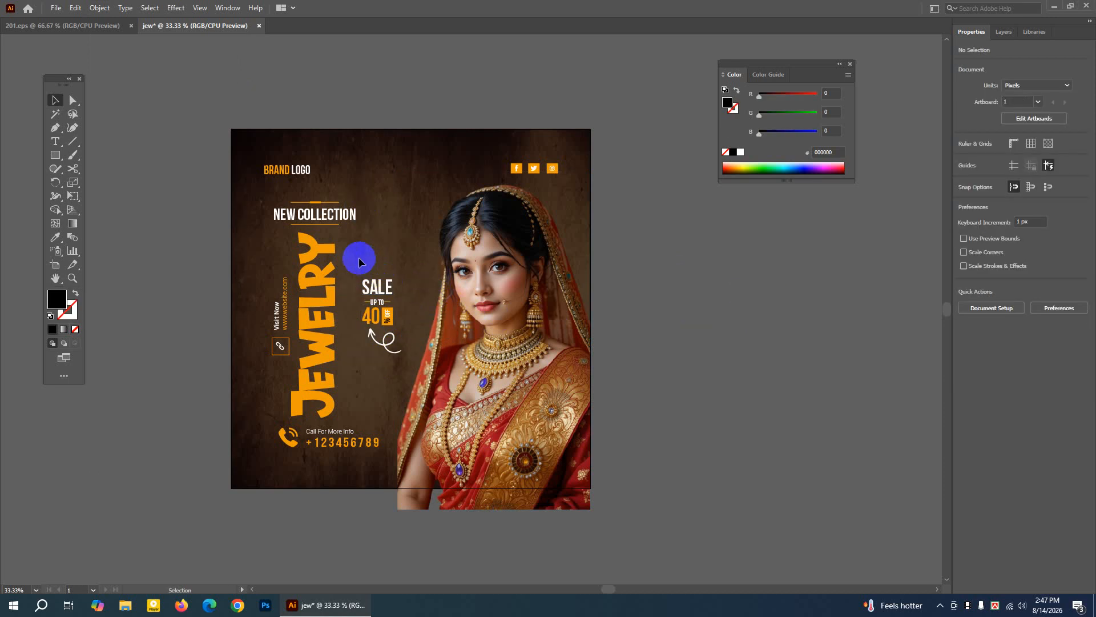
Nudge the sale block with its arrow slightly left, and shift the curly arrow a little right and down by itself
left_click_drag(360, 261, 396, 350)
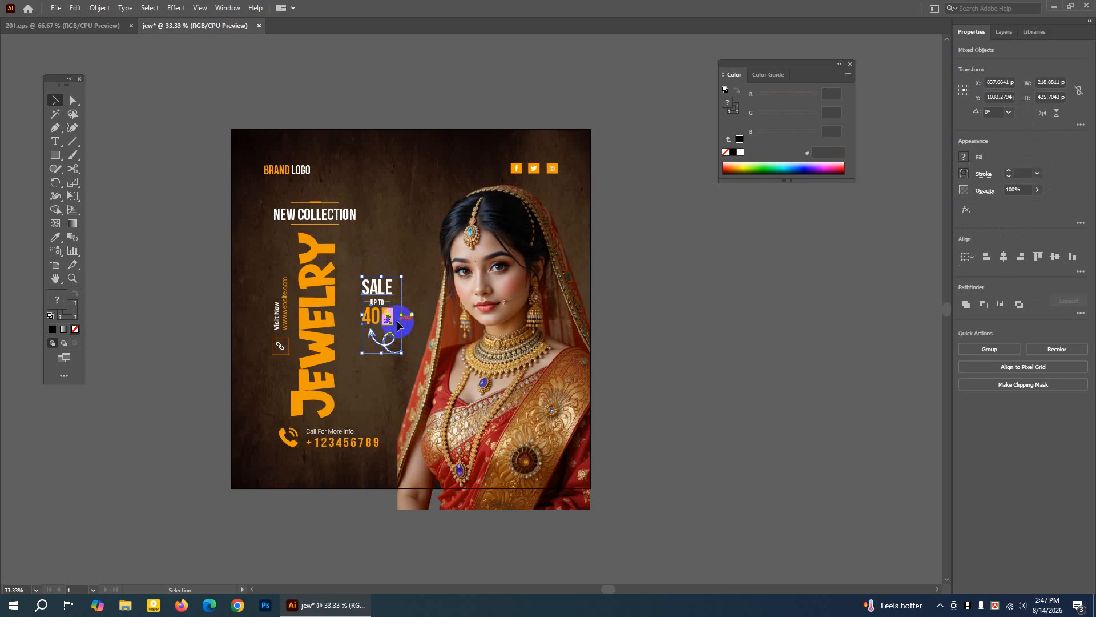
key("Left")
key("Left")
left_click(716, 351)
left_click_drag(381, 349, 387, 352)
left_click(692, 346)
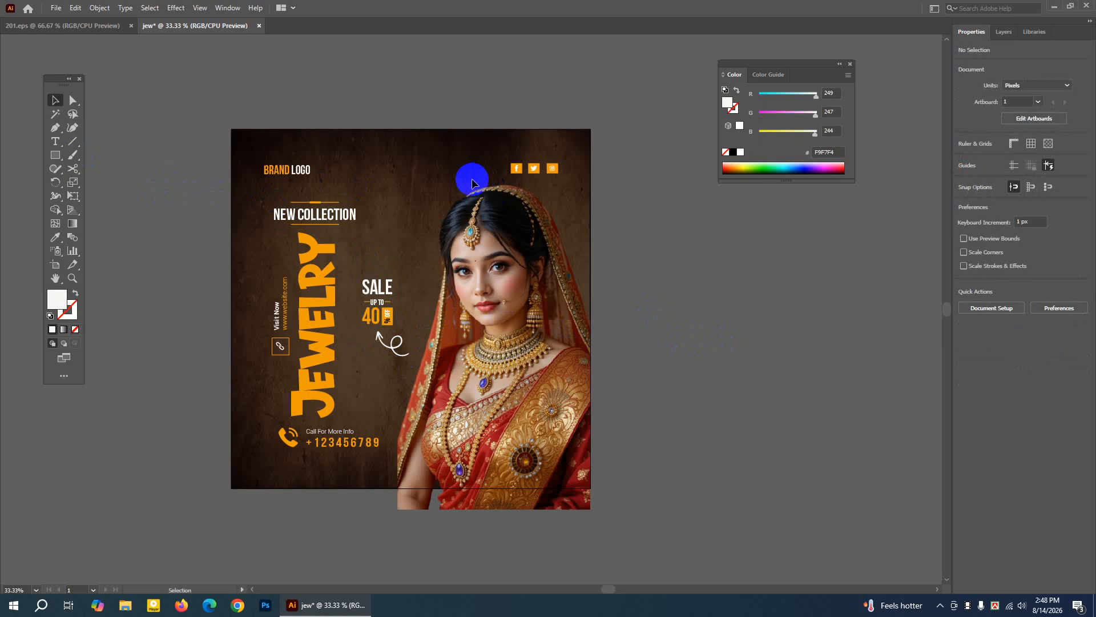
Unlock all locked artwork
left_click(98, 8)
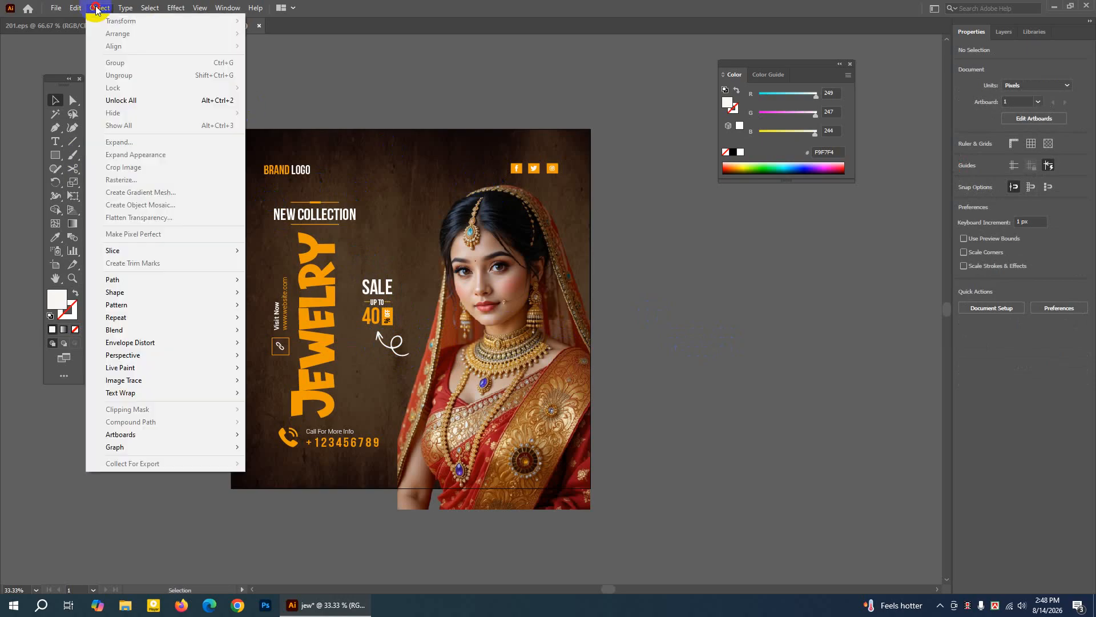
left_click(114, 100)
left_click(721, 249)
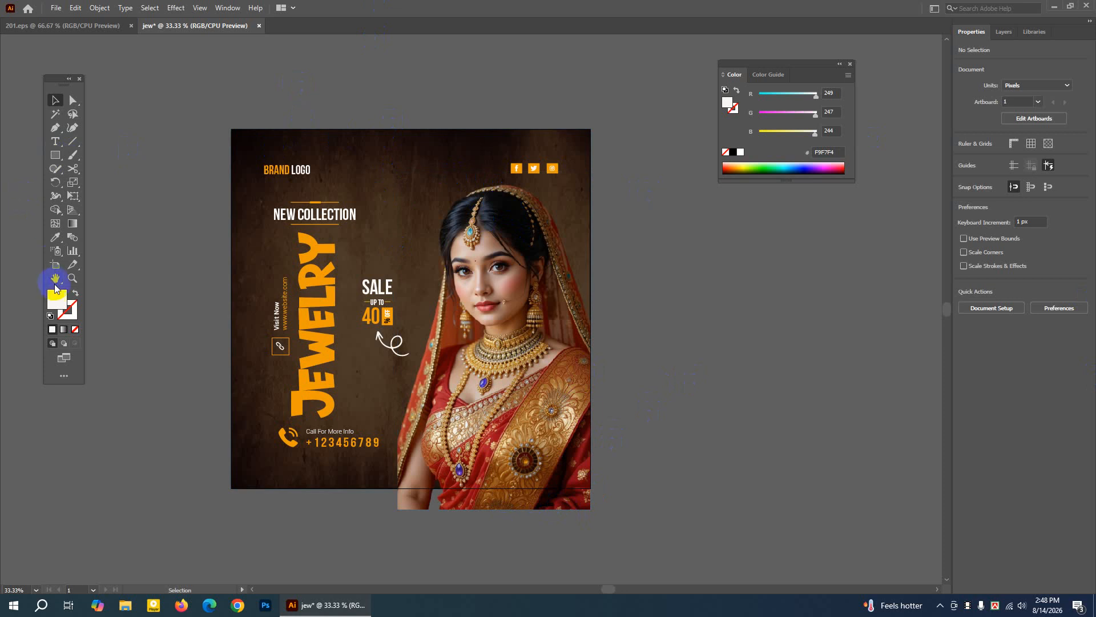
Draw a 2000 × 2000 px off-white rectangle covering the whole artboard
left_click(57, 156)
left_click_drag(58, 160, 107, 158)
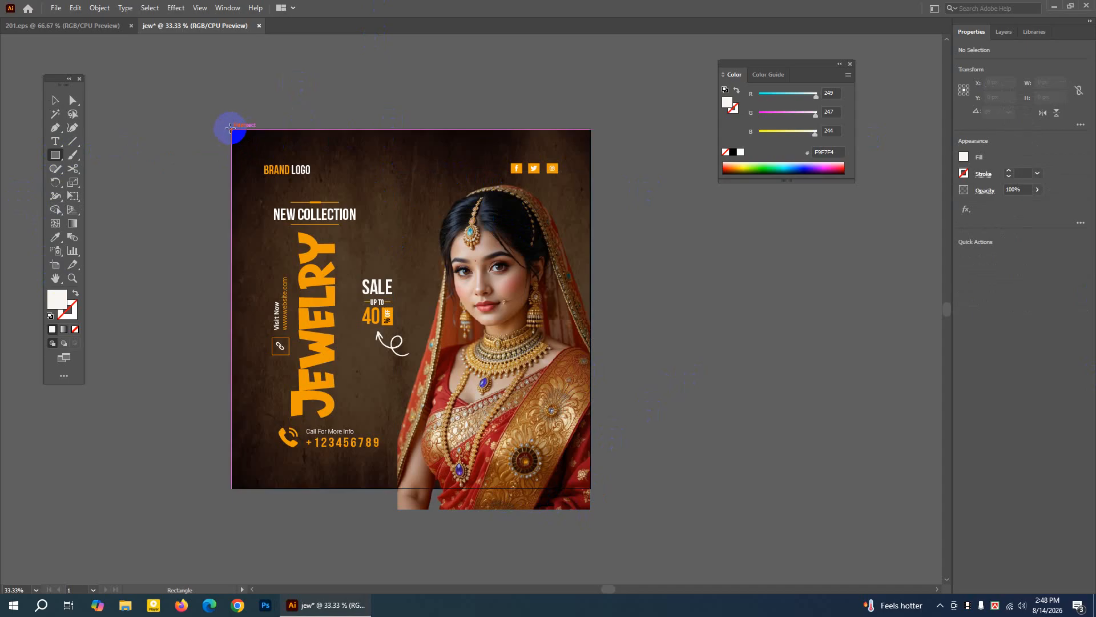
left_click_drag(230, 128, 590, 490)
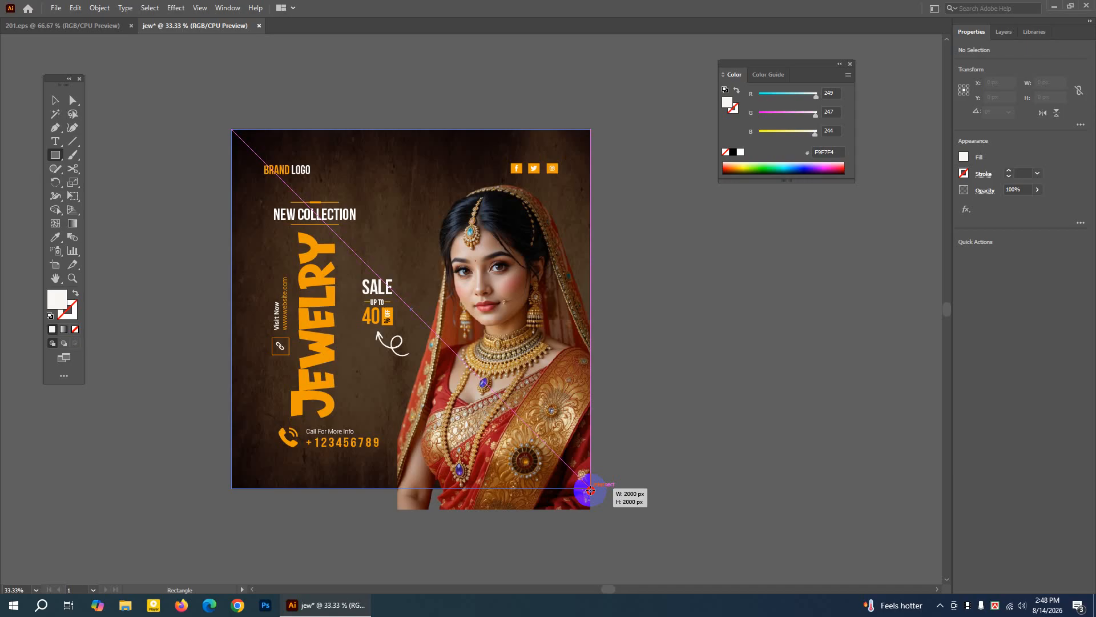
left_click_drag(590, 490, 591, 489)
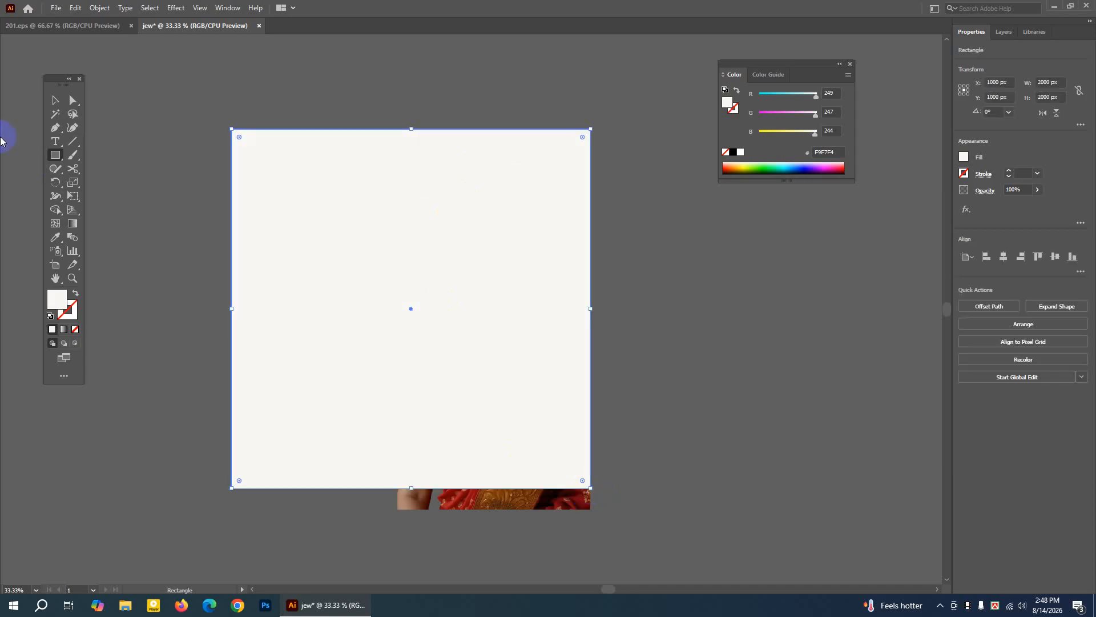
Clip all the poster artwork to the artboard-sized rectangle with a clipping mask
left_click(54, 101)
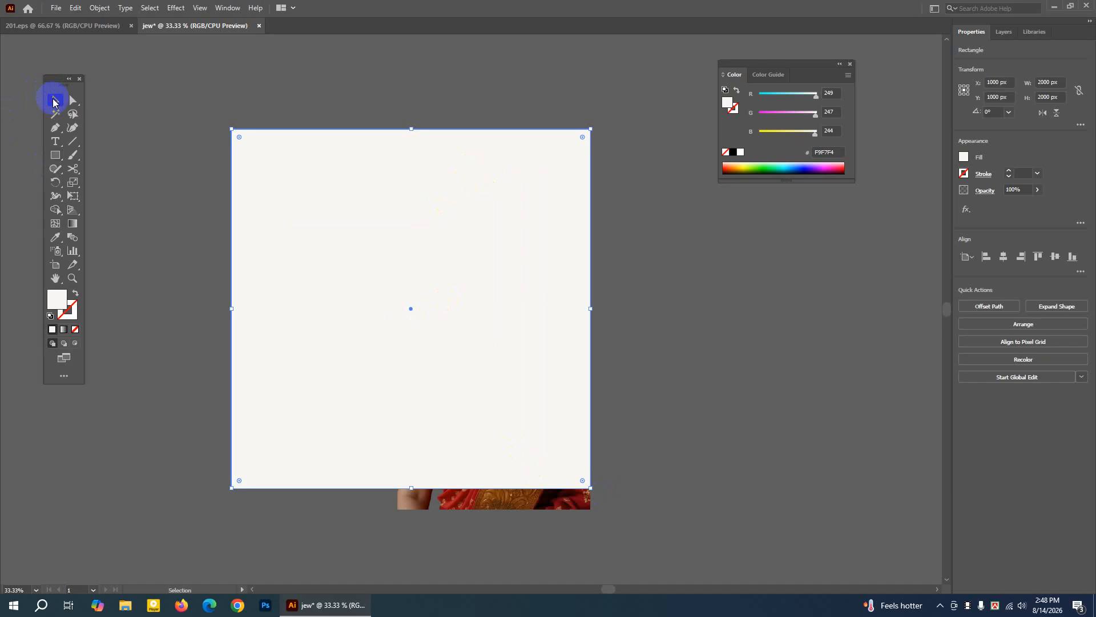
left_click_drag(165, 73, 646, 551)
left_click_drag(190, 98, 627, 558)
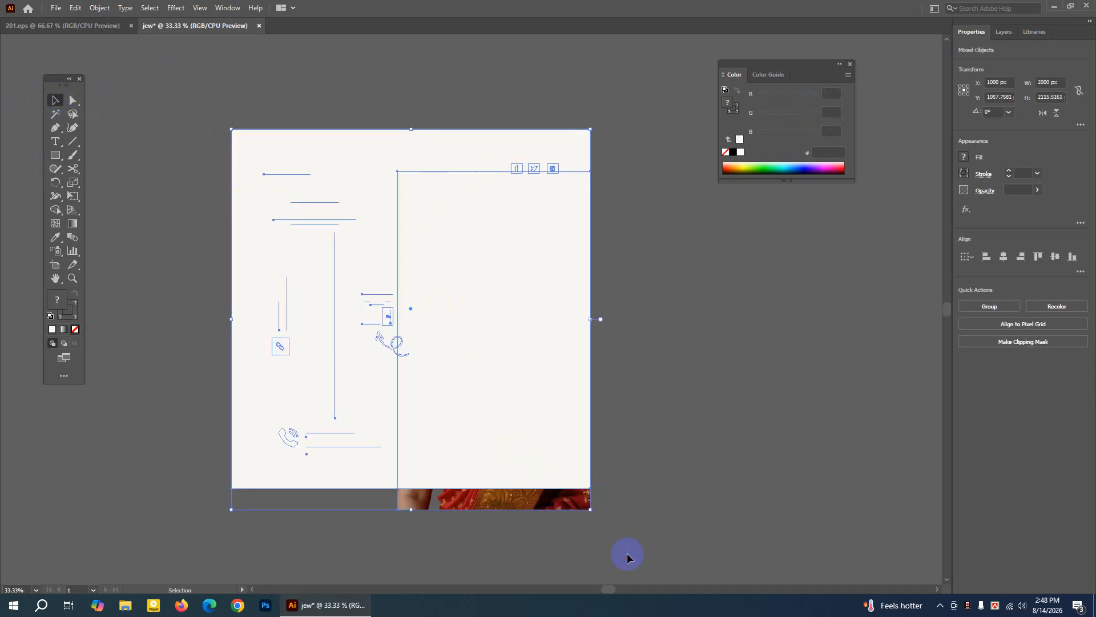
right_click(442, 231)
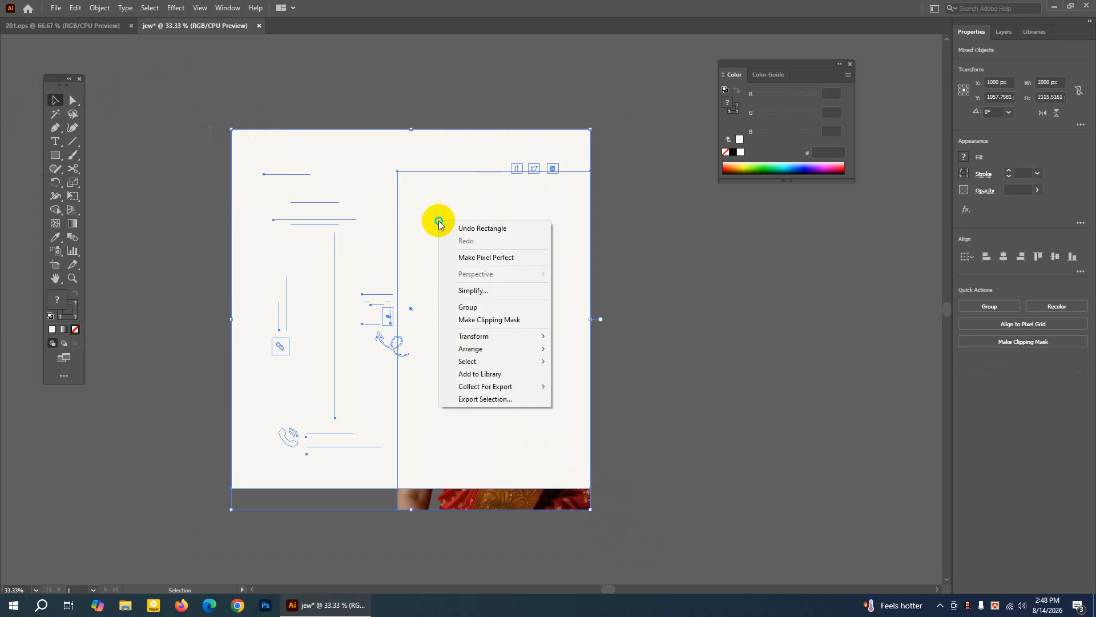
left_click(494, 320)
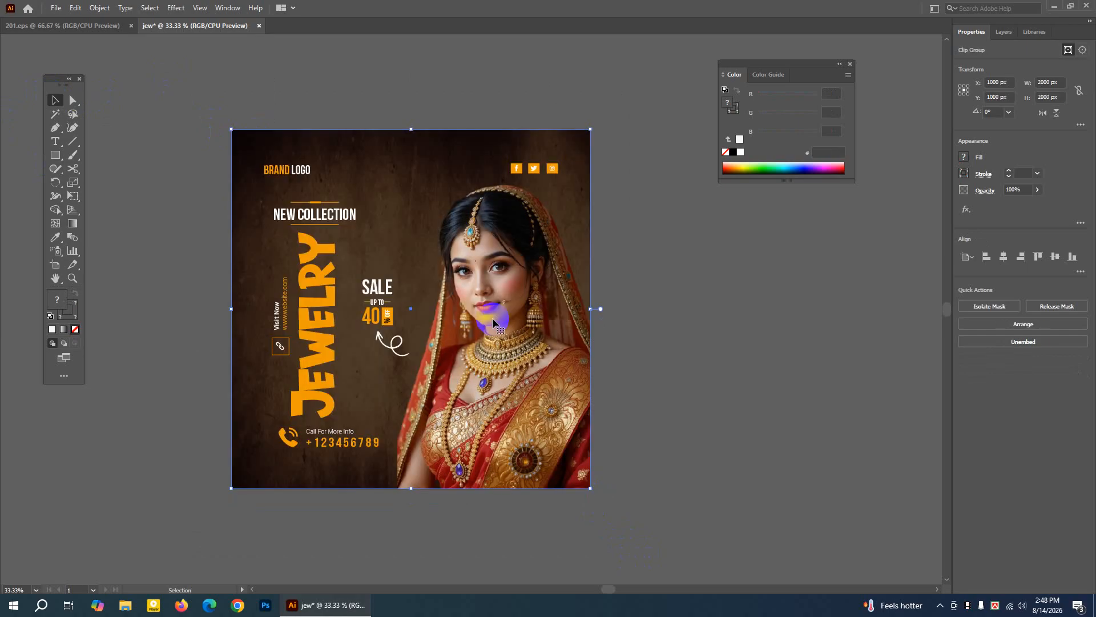
left_click(632, 285)
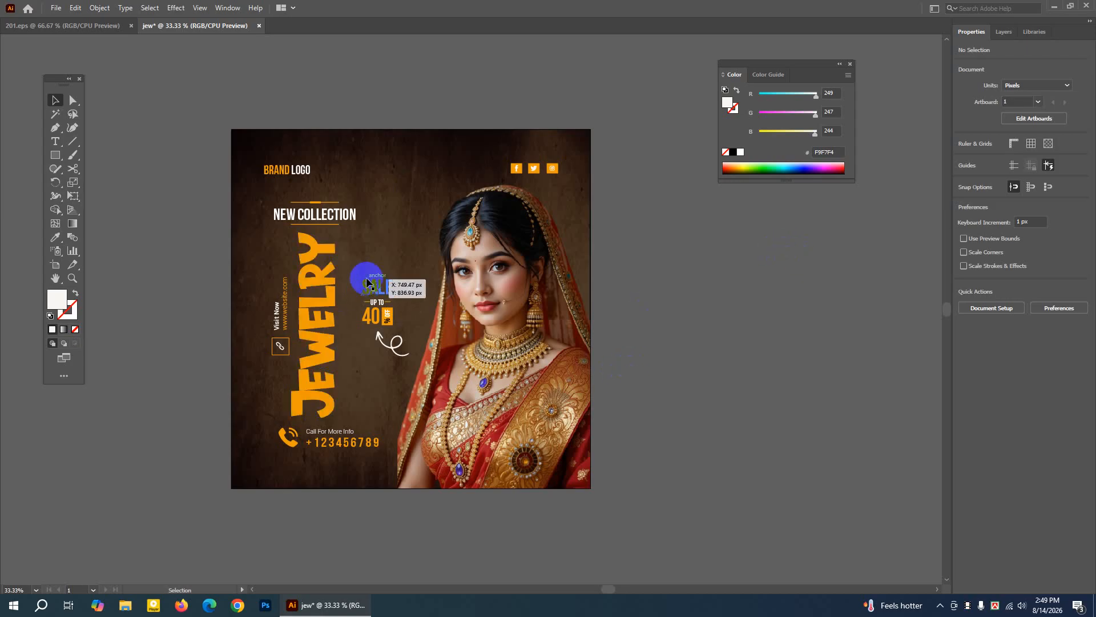
Release the clipping mask from the poster artwork
left_click(346, 188)
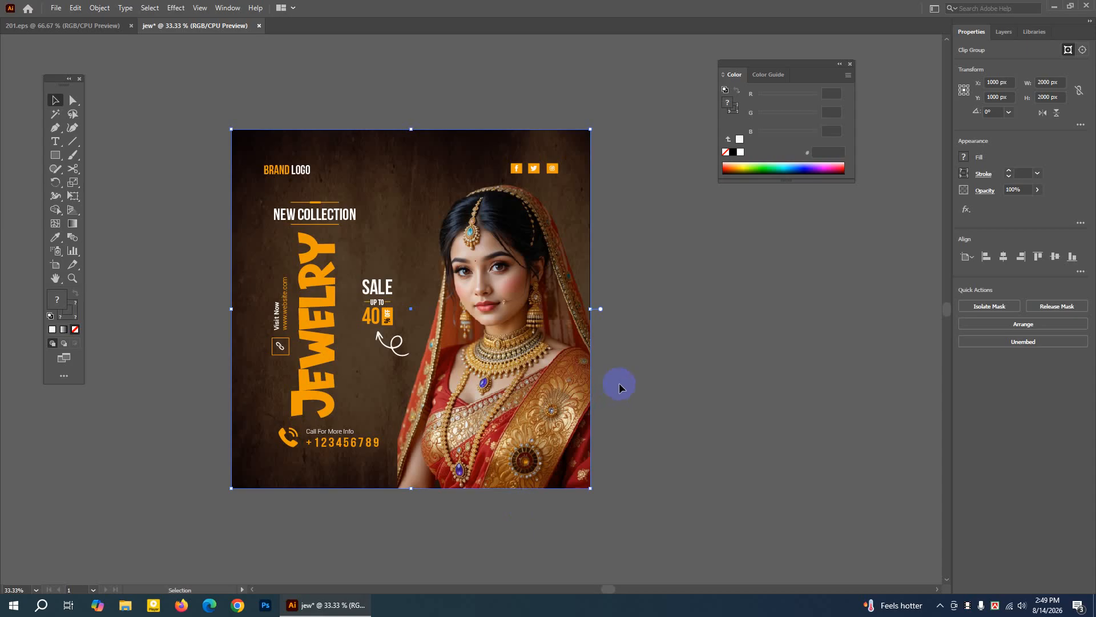
left_click(200, 419)
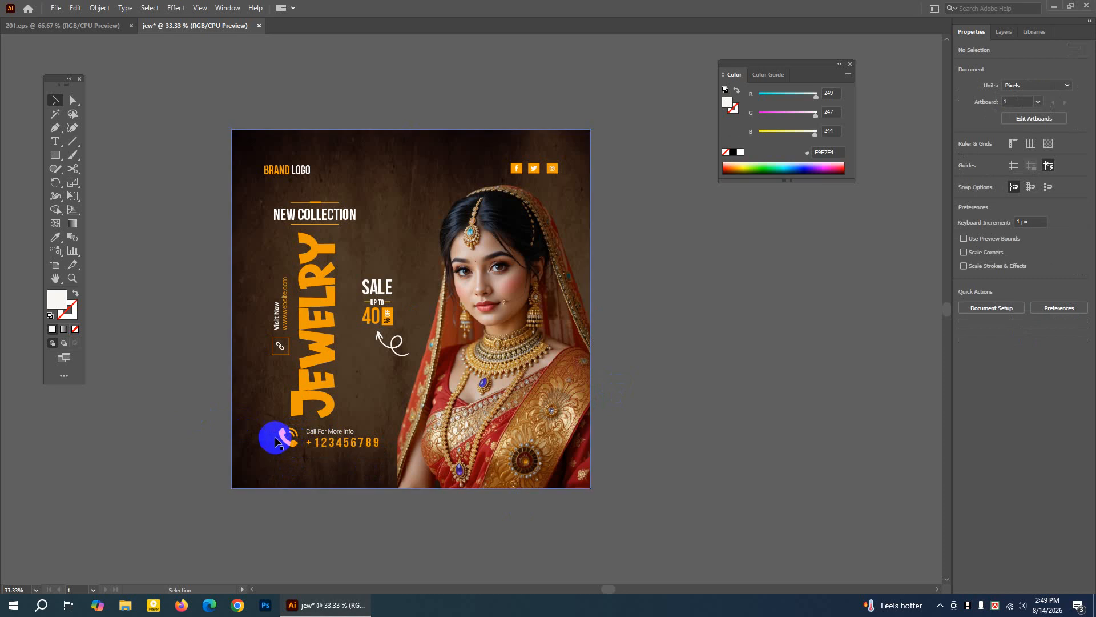
left_click(415, 247)
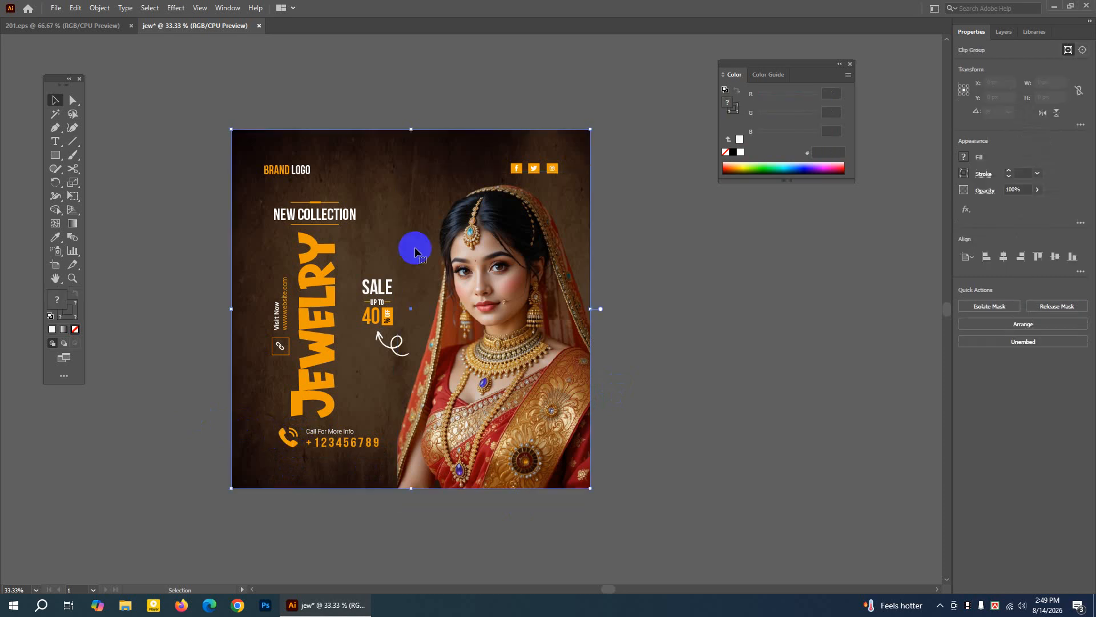
right_click(415, 247)
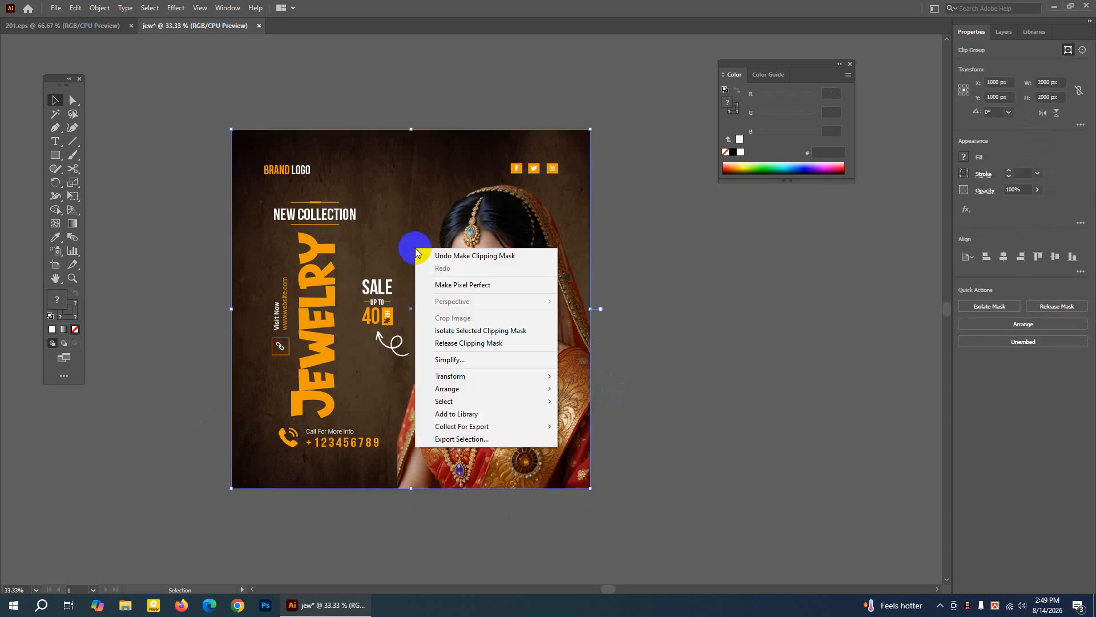
left_click(480, 343)
left_click(754, 284)
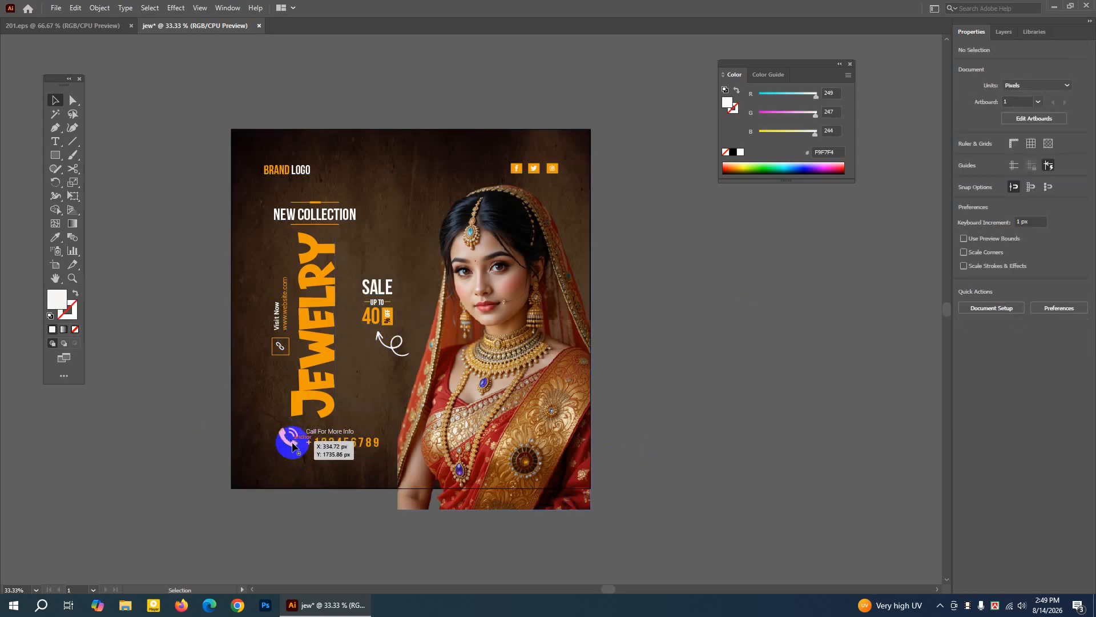
Lock the semi-transparent textured background image covering the artboard
left_click(289, 441)
left_click(242, 427)
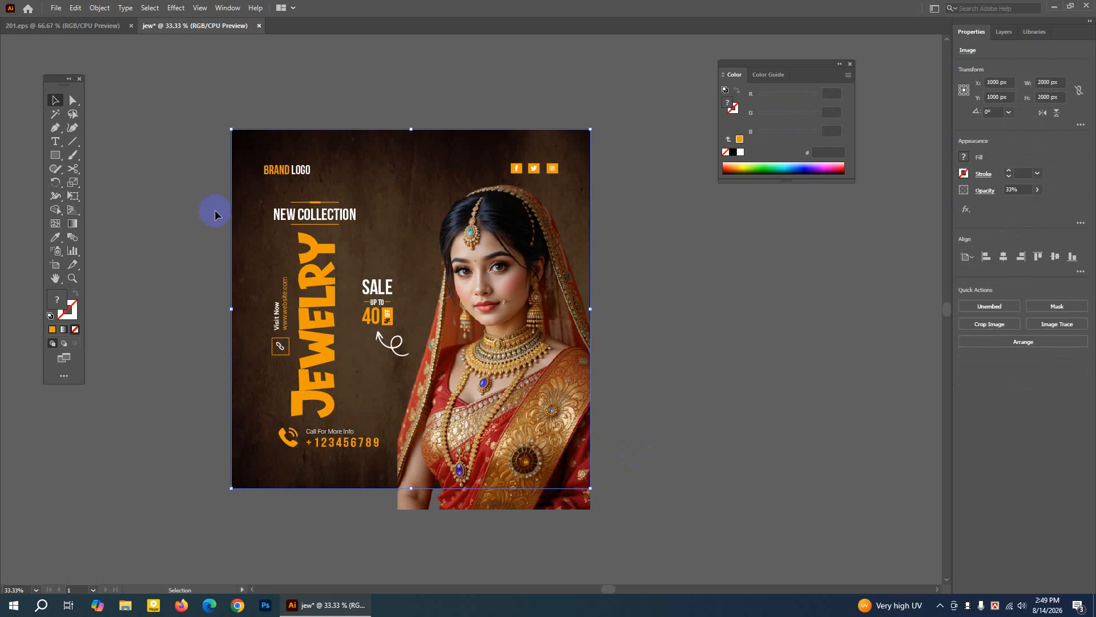
left_click(102, 9)
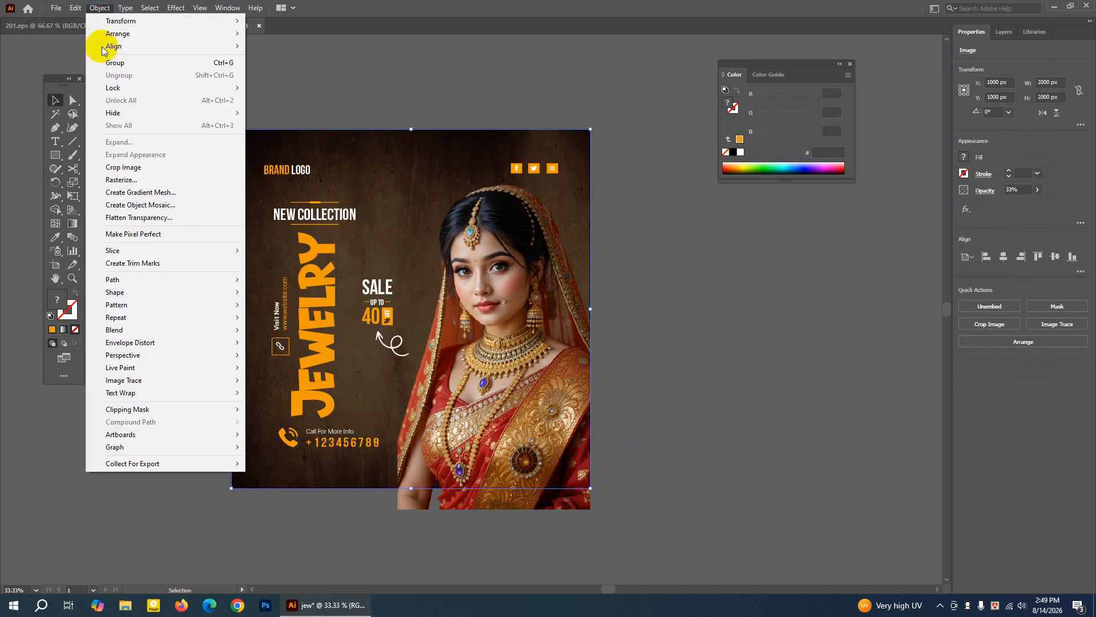
mouse_move(118, 89)
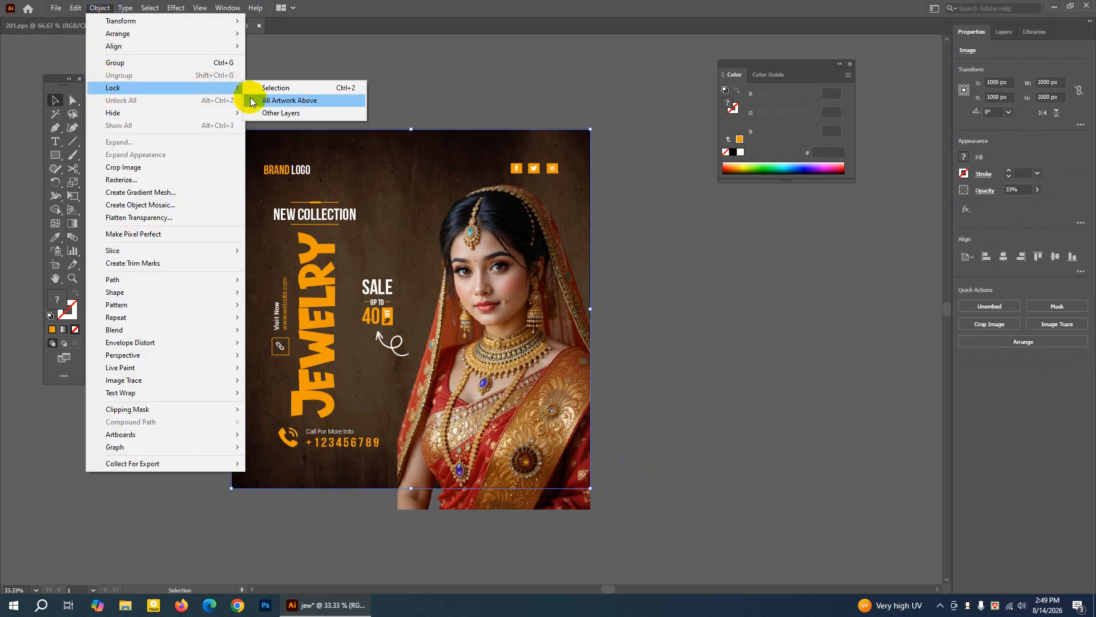
left_click(281, 88)
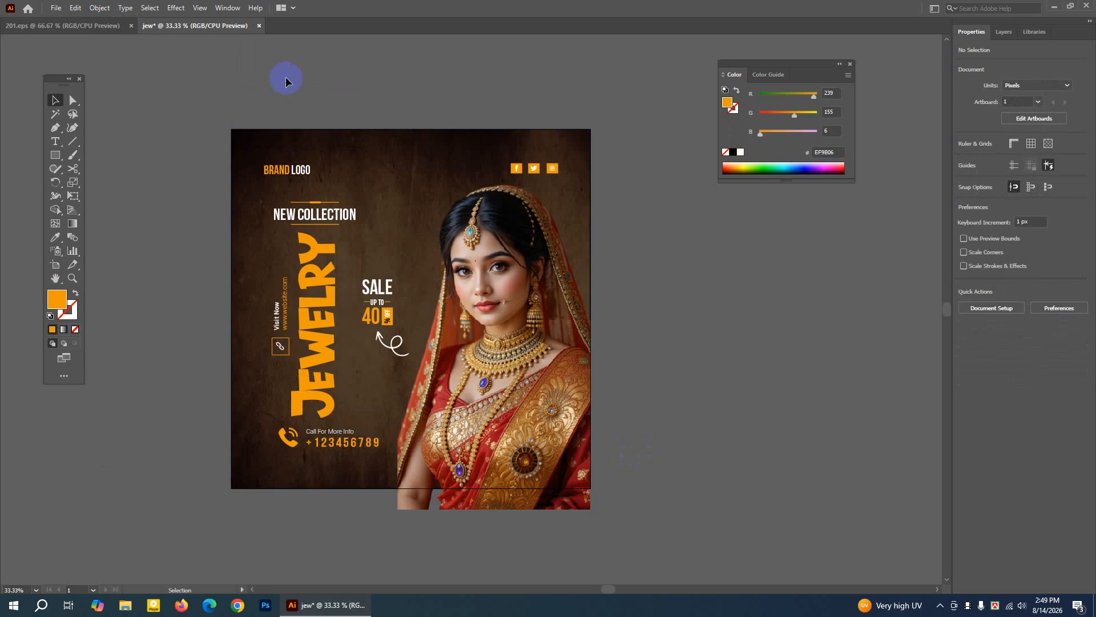
Select the remaining full-artboard background rectangles behind the poster artwork and lock them
left_click_drag(213, 119, 247, 150)
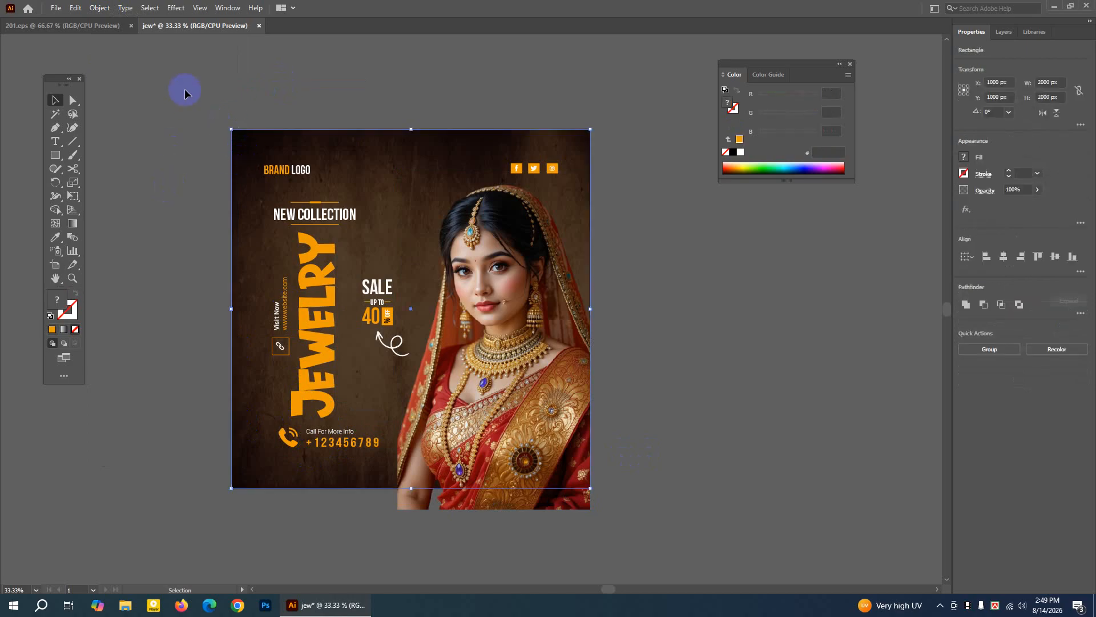
left_click_drag(217, 105, 254, 144)
left_click(100, 7)
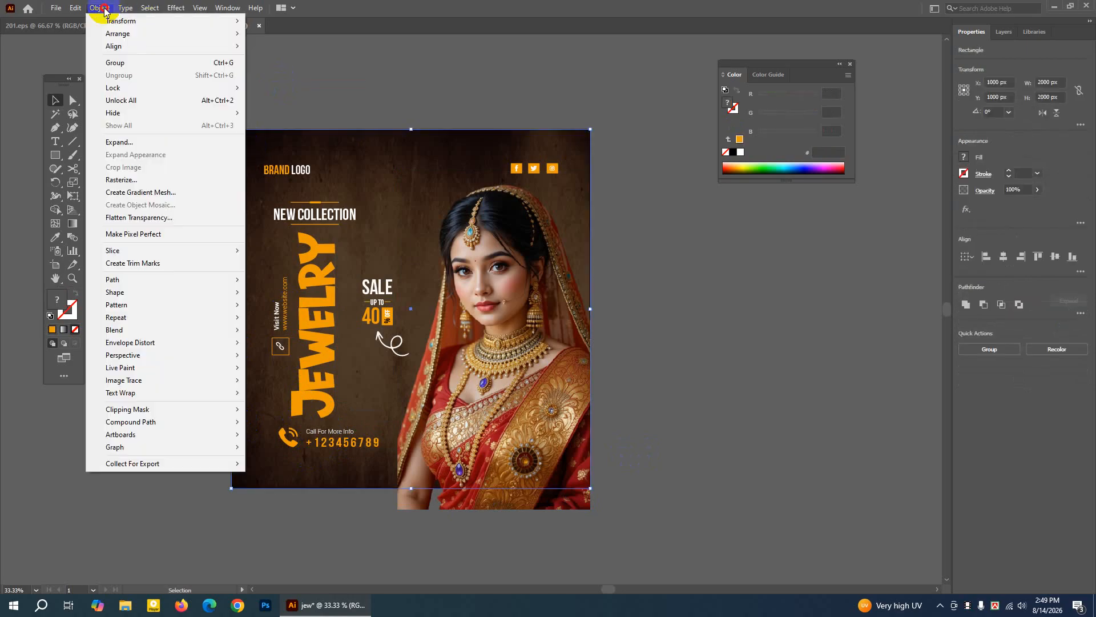
mouse_move(146, 89)
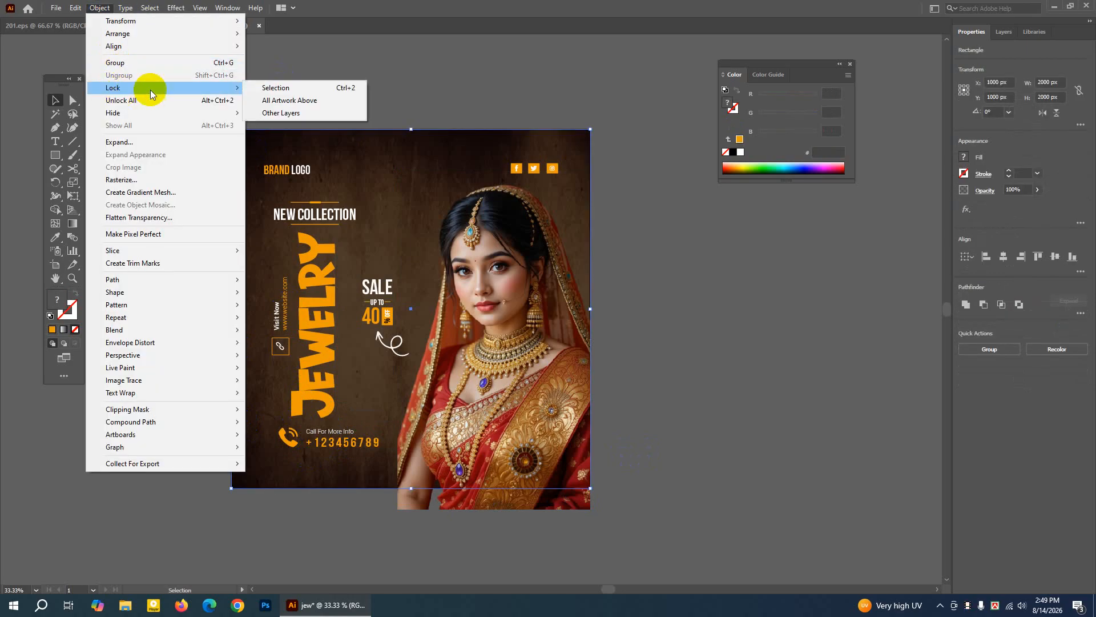
left_click(264, 89)
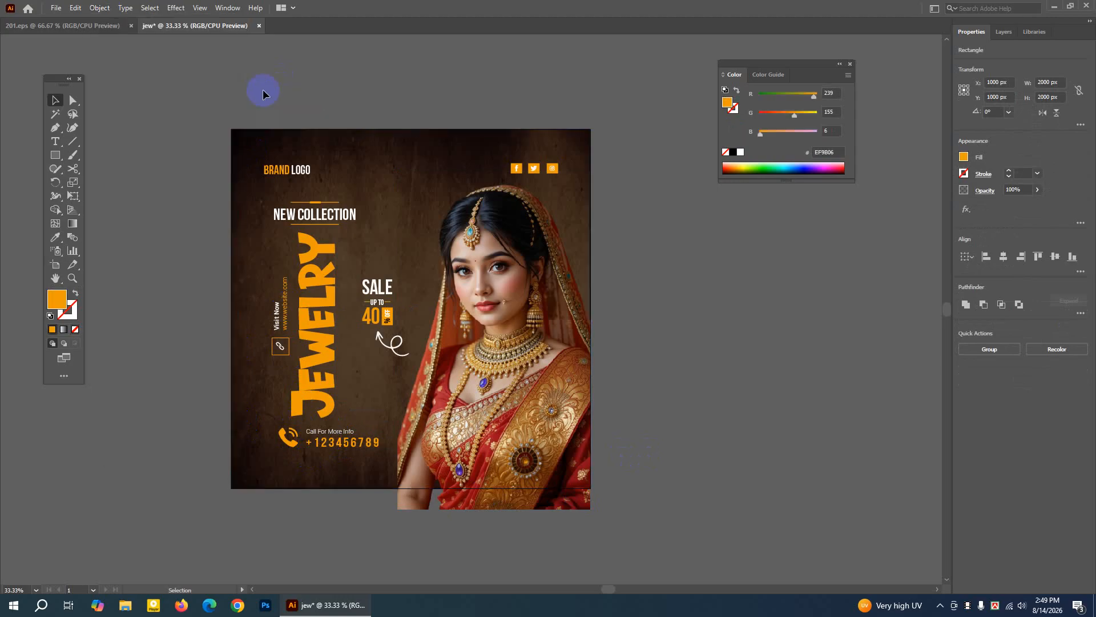
Slightly enlarge the phone icon and "Call For More Info" contact block in the poster's lower-left area
left_click_drag(275, 428, 386, 454)
left_click(726, 401)
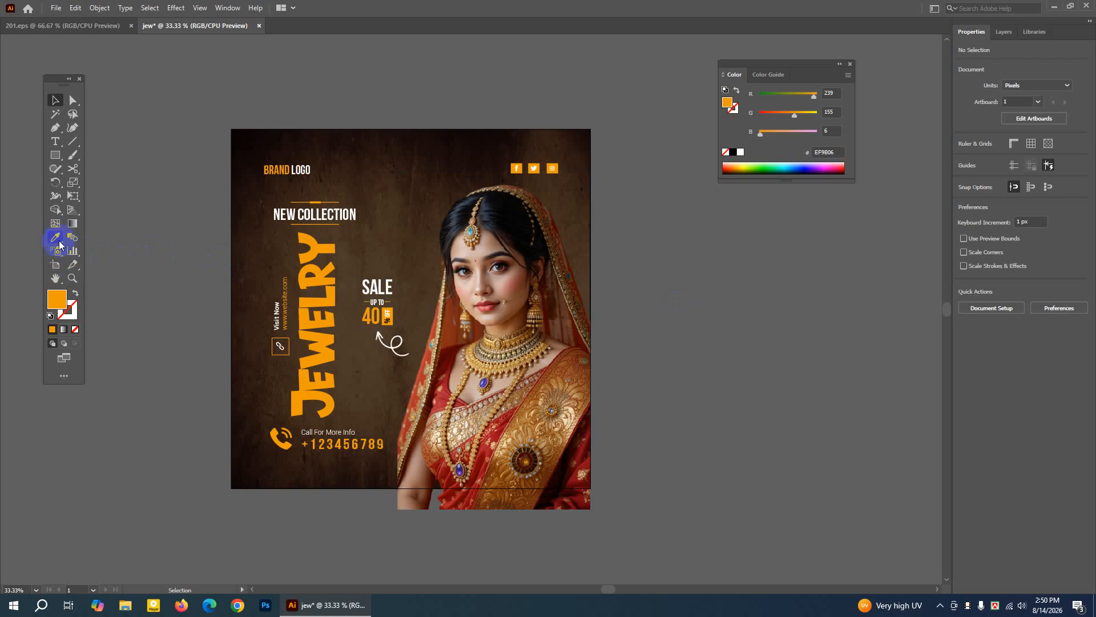
Unlock all the locked background artwork
left_click(100, 8)
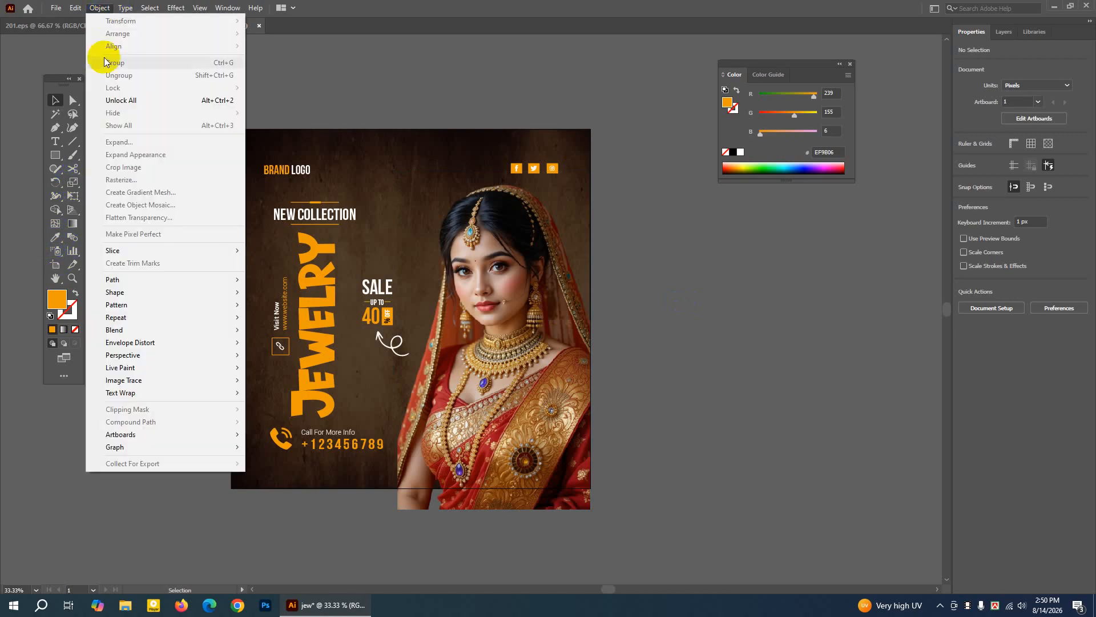
left_click(112, 101)
left_click(171, 97)
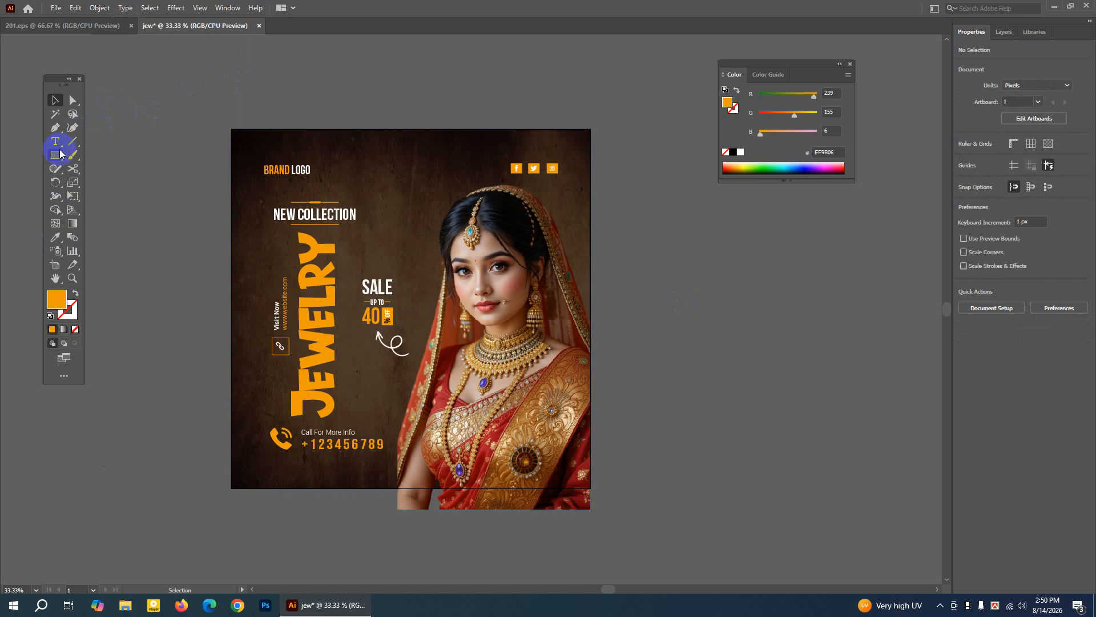
Activate the Rectangle tool and switch Smart Guides off and back on
left_click_drag(61, 153, 95, 153)
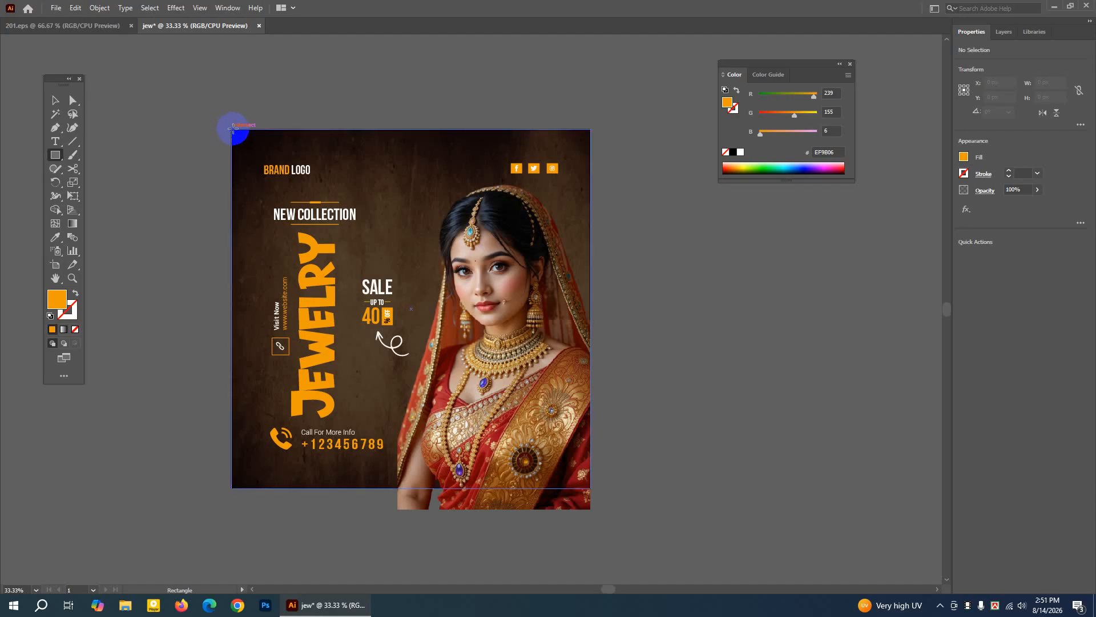
left_click(176, 8)
mouse_move(200, 9)
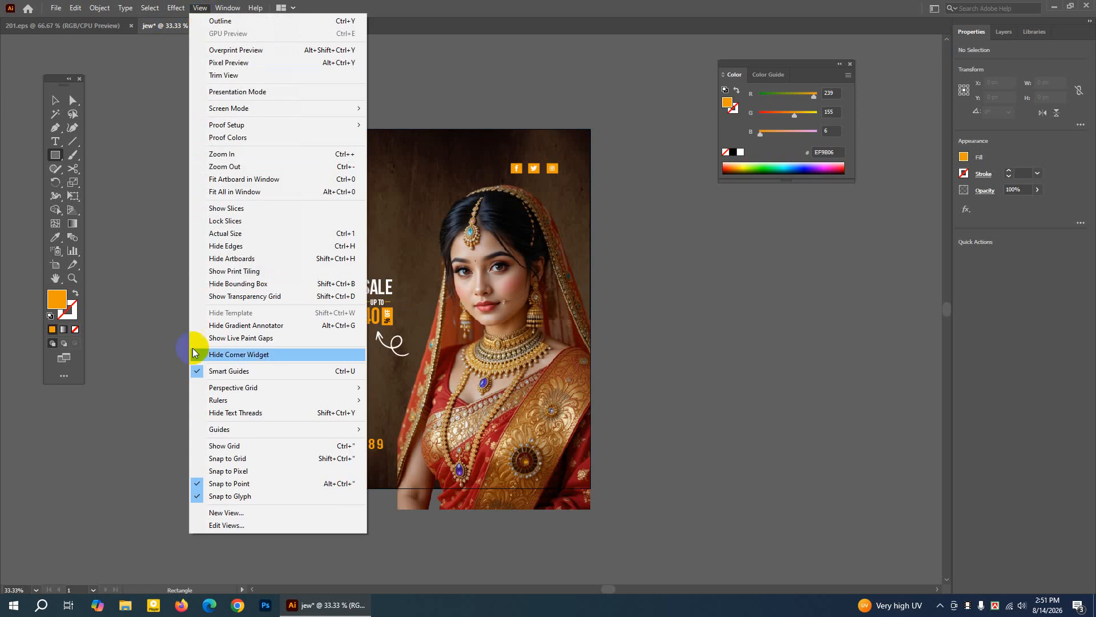
left_click(231, 371)
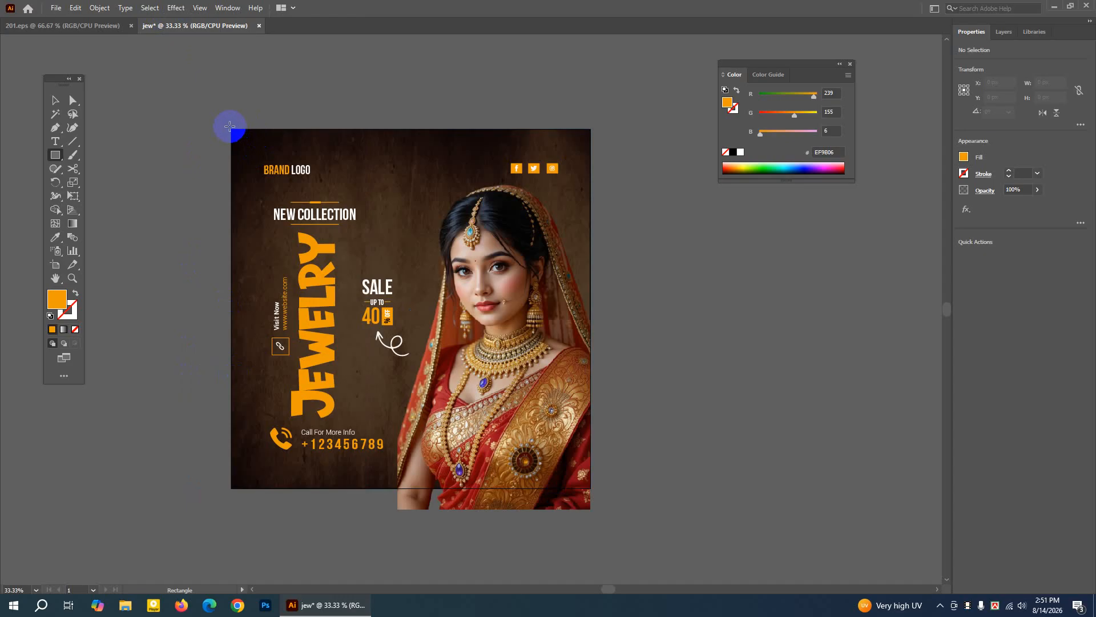
left_click(182, 7)
mouse_move(205, 11)
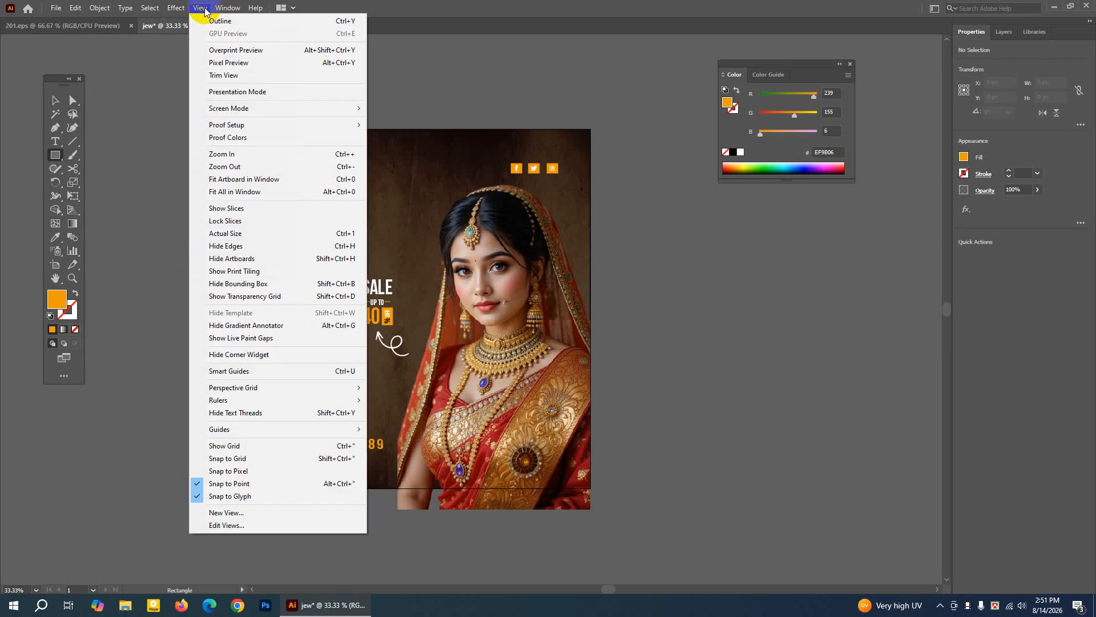
left_click(227, 371)
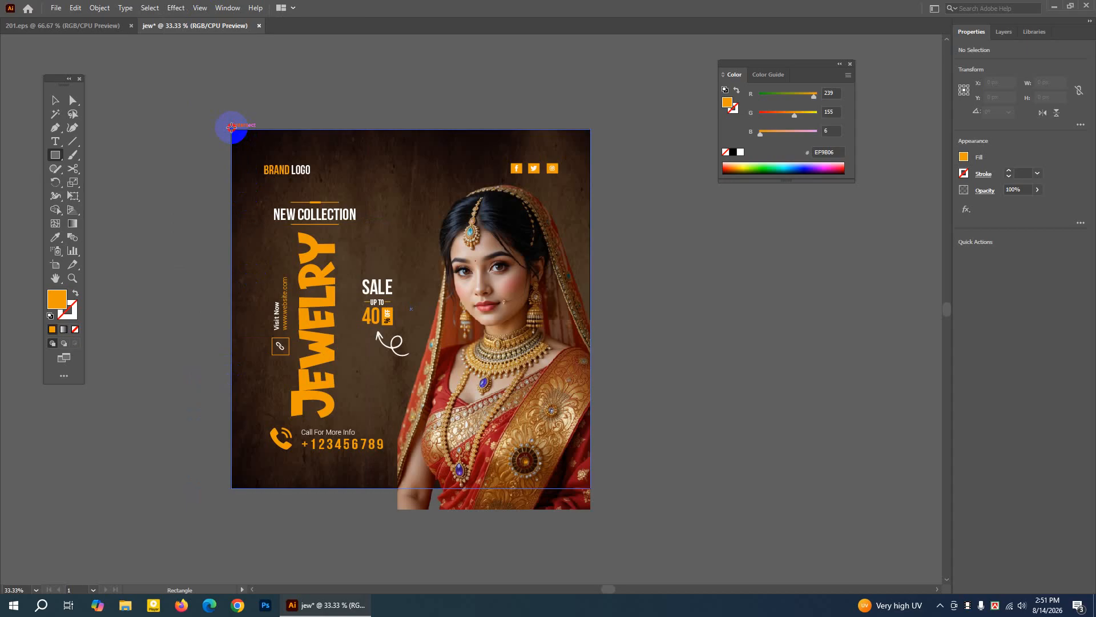
Draw an orange rectangle of about 1998 × 1998 px over the whole artboard
left_click_drag(231, 127, 591, 486)
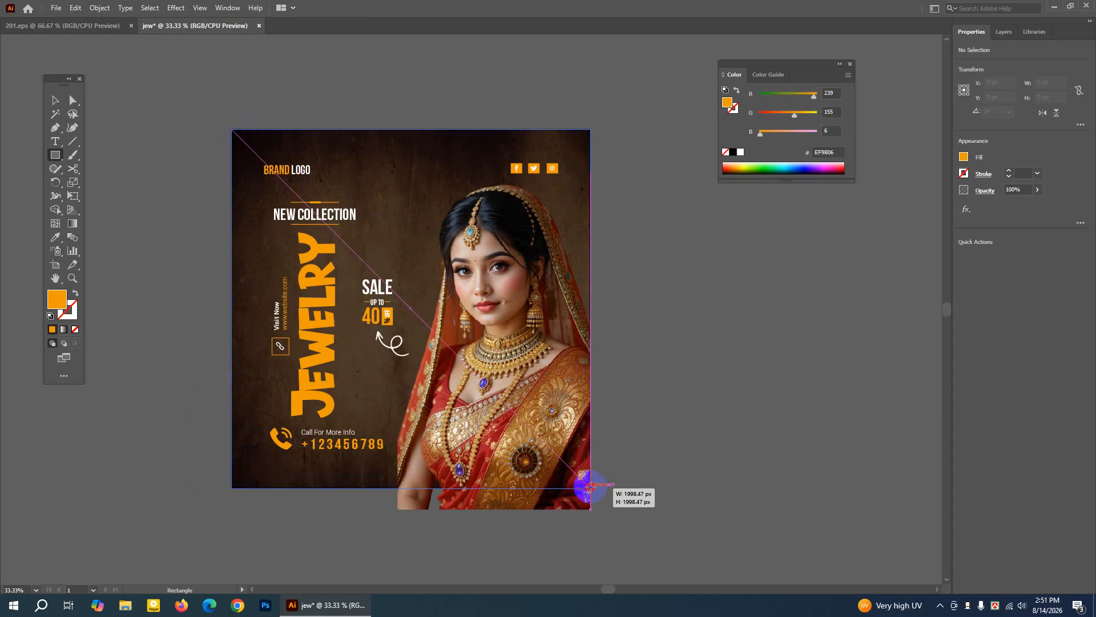
left_click_drag(590, 486, 590, 487)
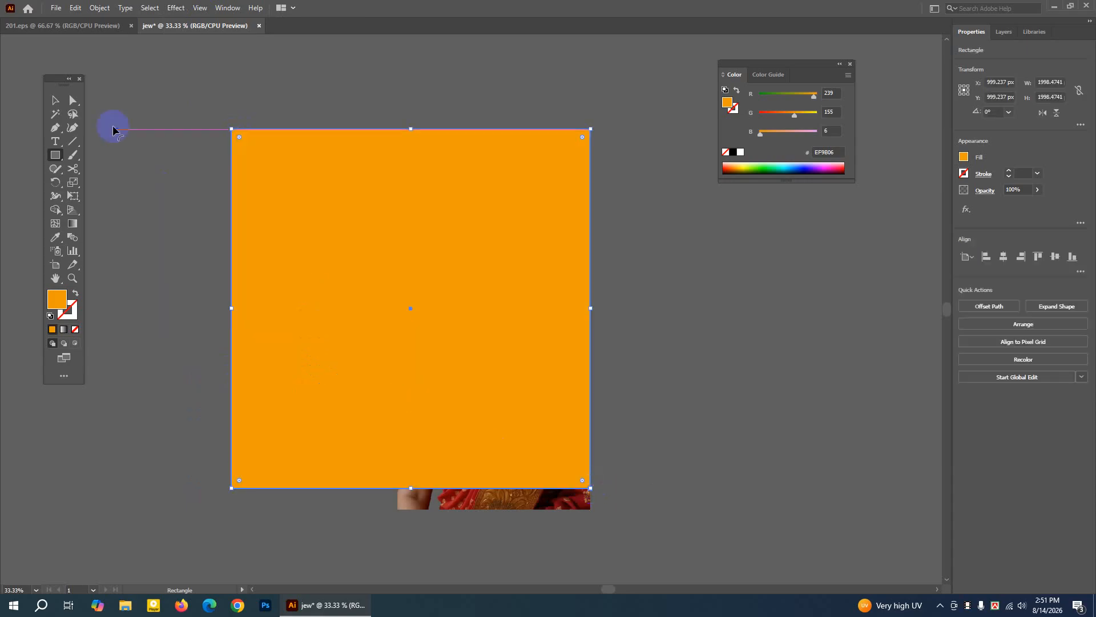
Clip all the poster artwork to the orange rectangle with a clipping mask
left_click(52, 100)
left_click_drag(142, 68, 695, 537)
right_click(477, 286)
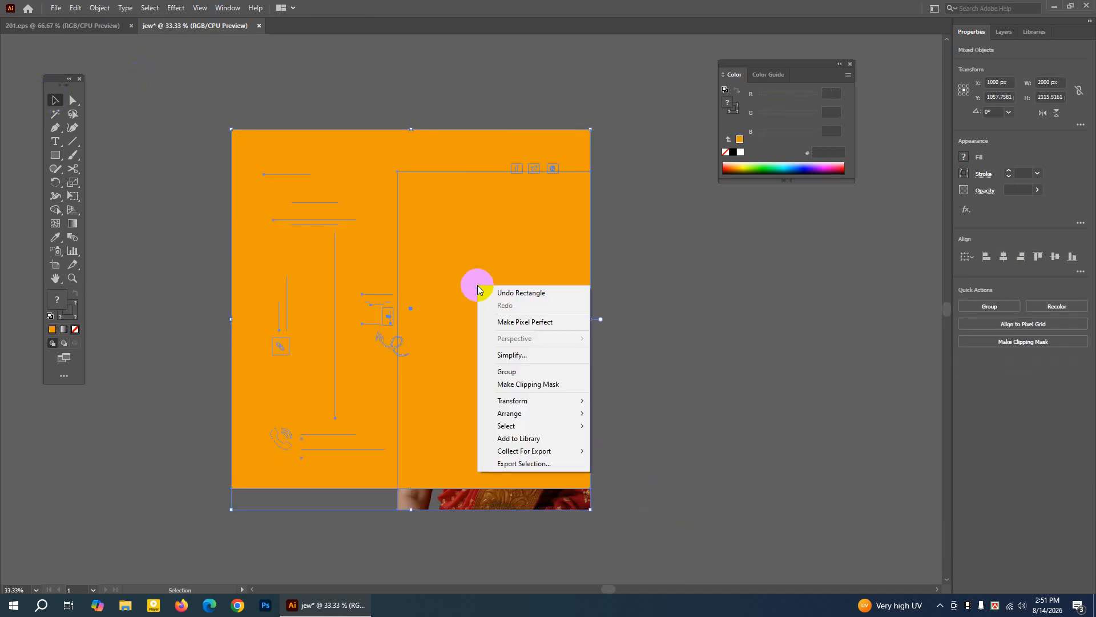
left_click(516, 384)
left_click(652, 283)
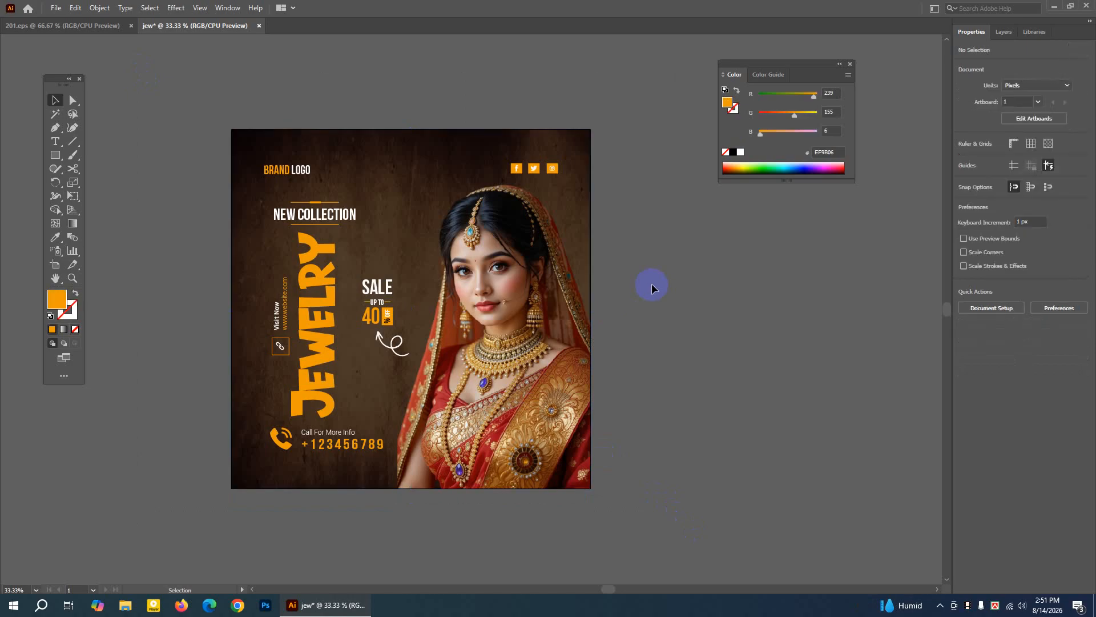